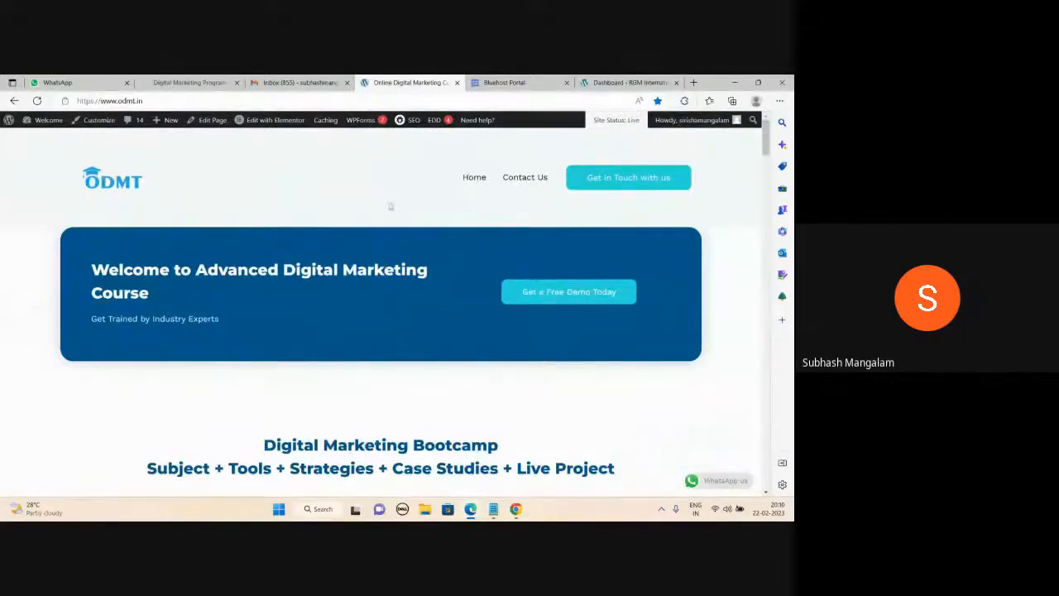
# Hide the Google Meet window and scroll down through the ODMT site.
pyautogui.moveTo(470, 508)
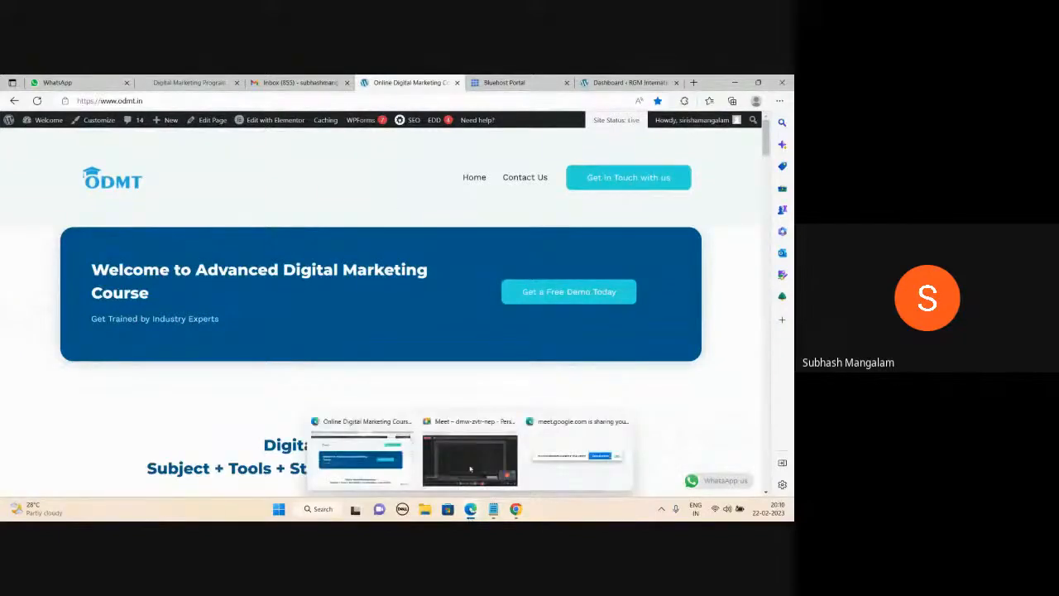
pyautogui.click(468, 455)
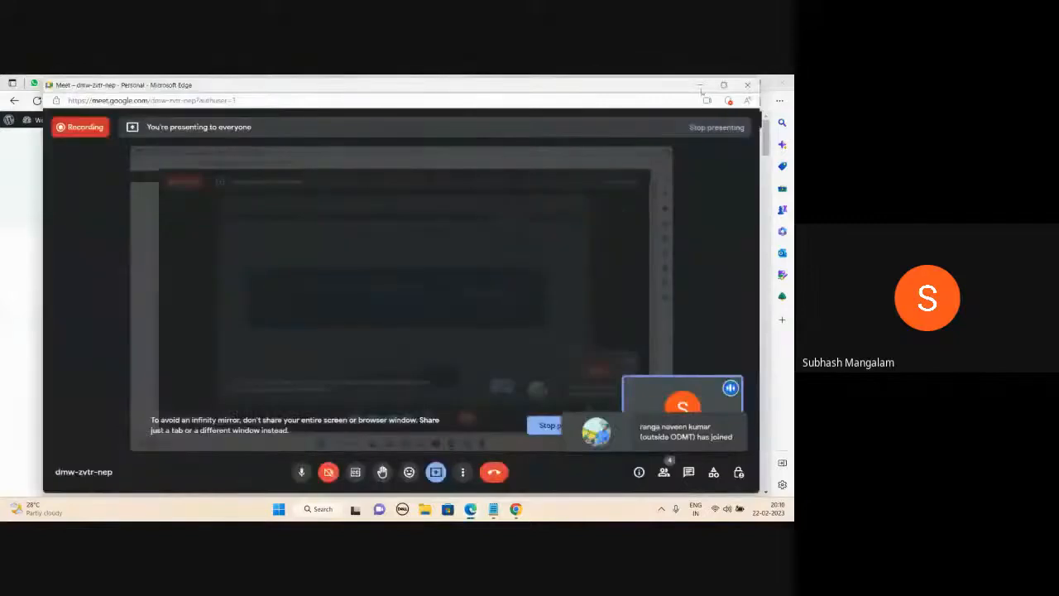
pyautogui.click(699, 86)
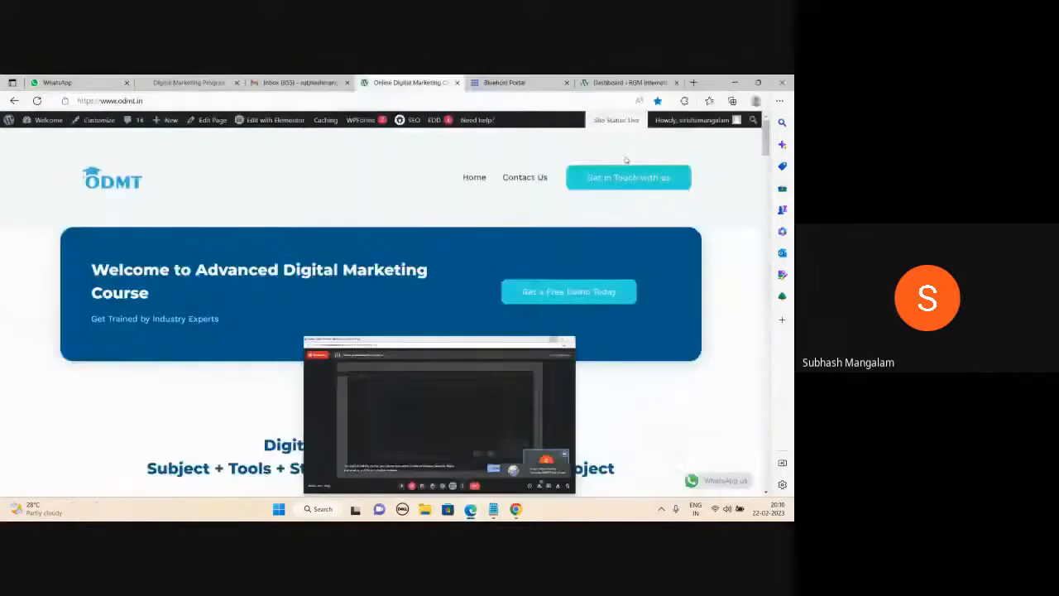
pyautogui.scroll(-10, 478, 405)
pyautogui.scroll(-10, 478, 407)
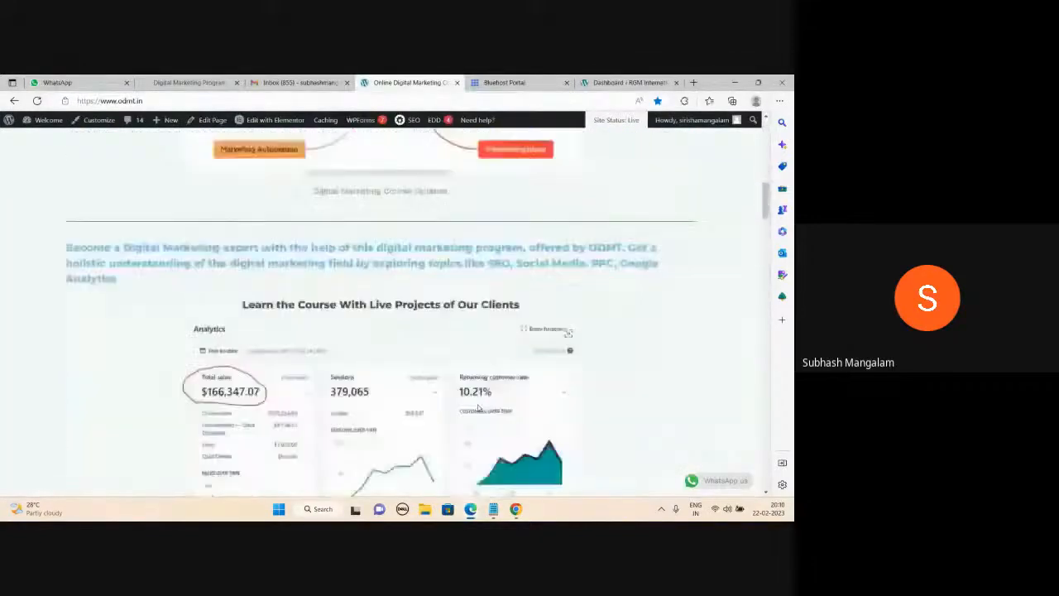
pyautogui.scroll(-12, 477, 407)
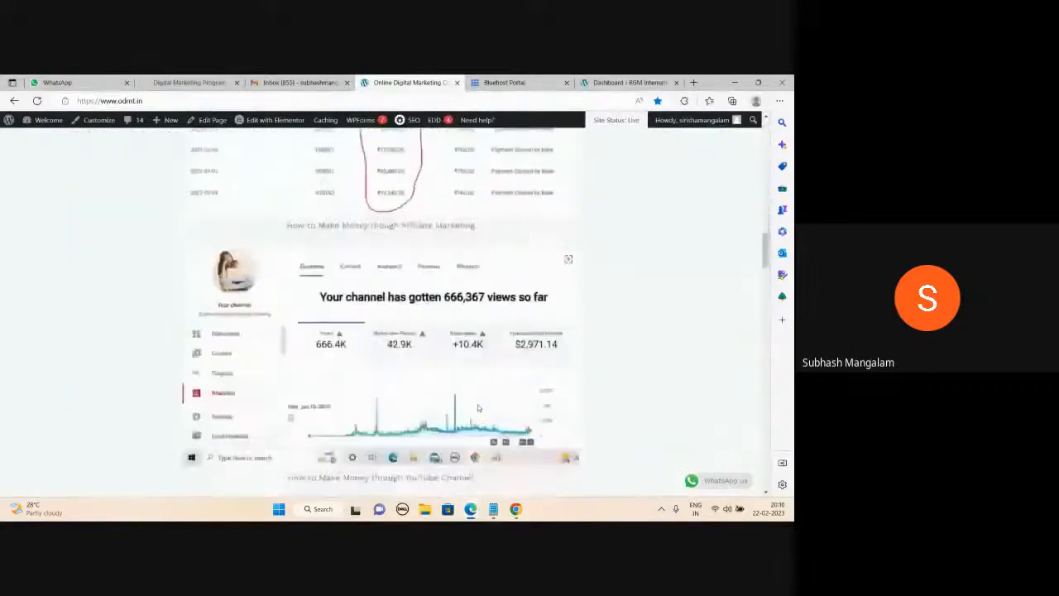
pyautogui.scroll(-10, 477, 407)
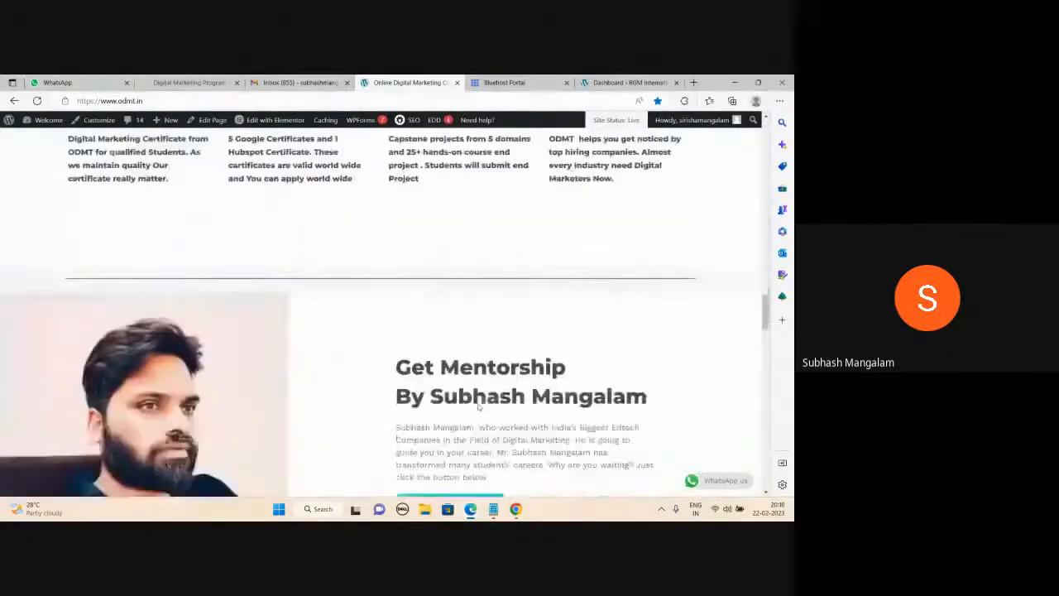
pyautogui.scroll(-10, 478, 407)
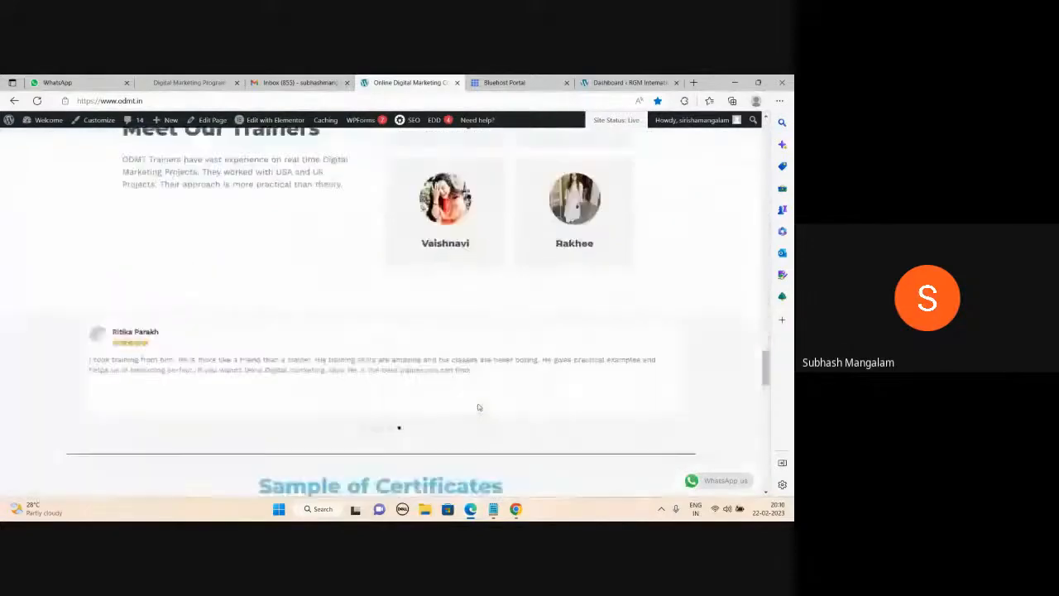
pyautogui.scroll(-10, 478, 407)
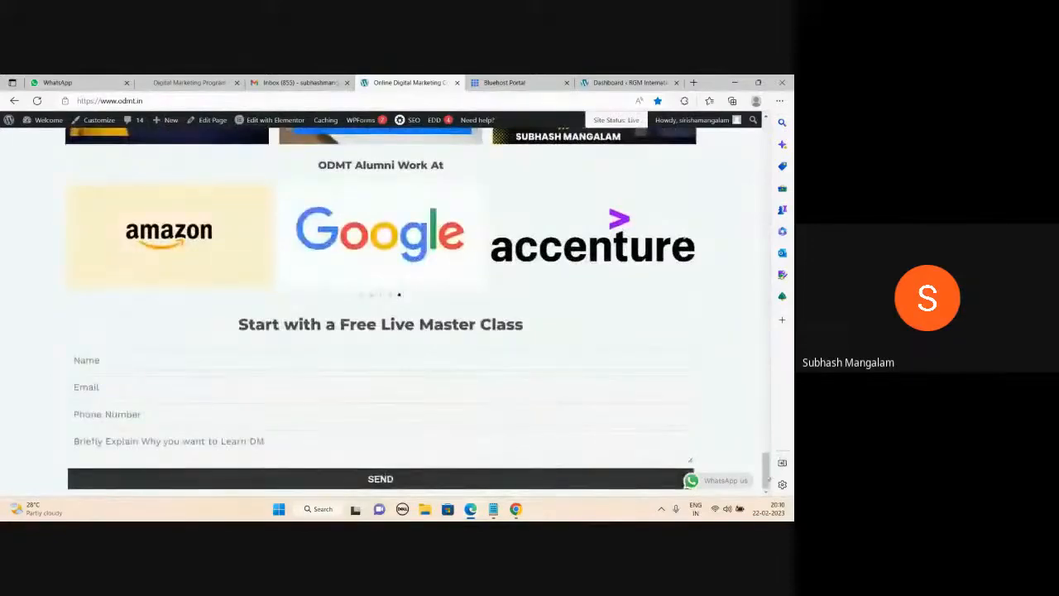
pyautogui.moveTo(765, 460); pyautogui.dragTo(765, 137)
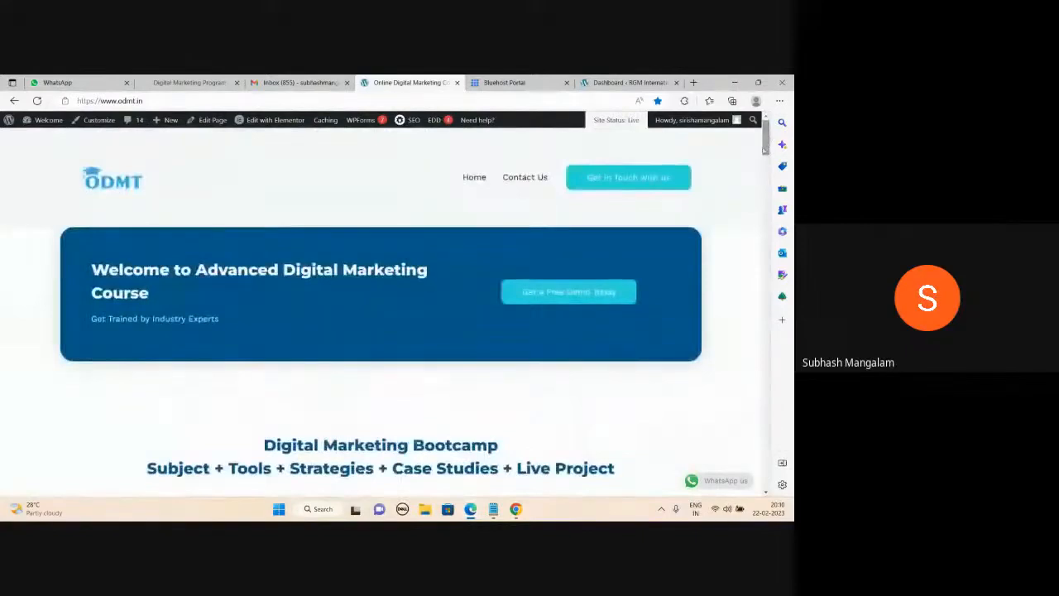
pyautogui.moveTo(494, 509)
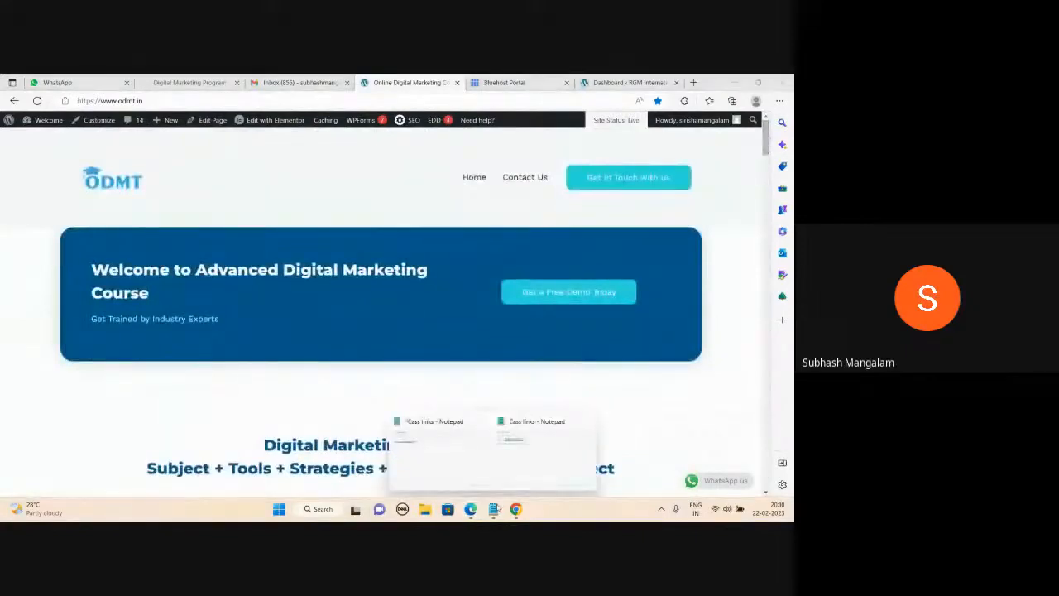
# Clear all the old meeting links from the Cass links notes.
pyautogui.click(517, 465)
pyautogui.hotkey('ctrl', 'a')
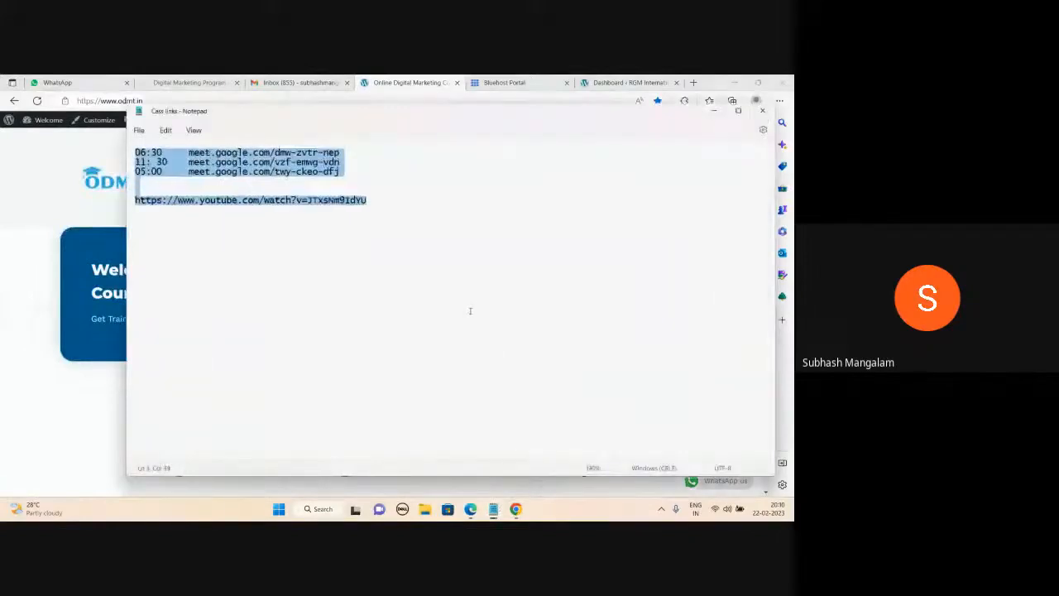
pyautogui.press('Delete')
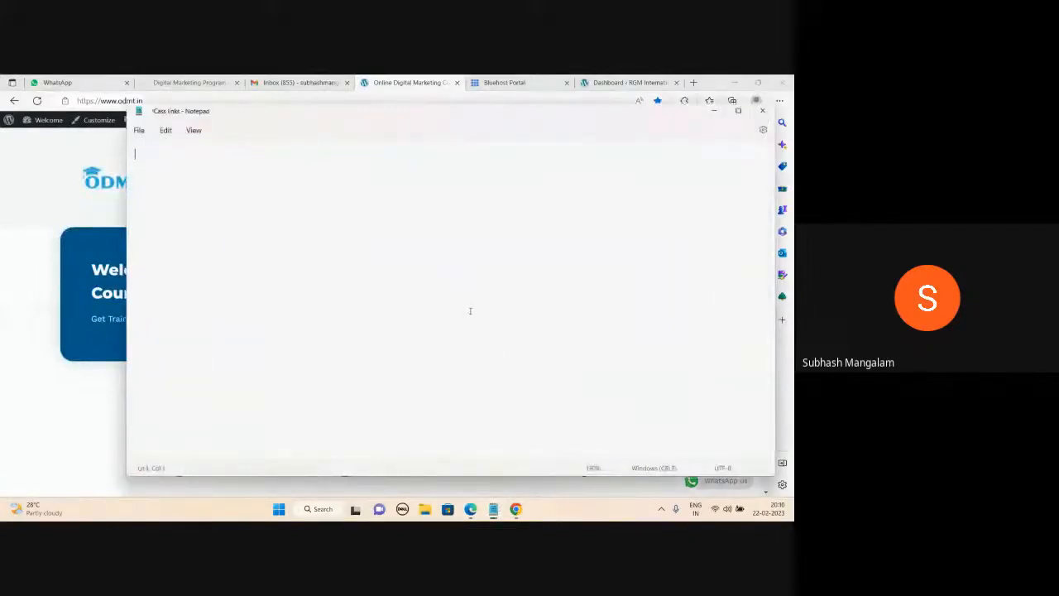
# Write 'Domain: name of the website', 'Hosting: space in a server', 'D + H = website' and 'Bluehost.in'.
pyautogui.write('Domain')
pyautogui.press('Return')
pyautogui.write('Hosting')
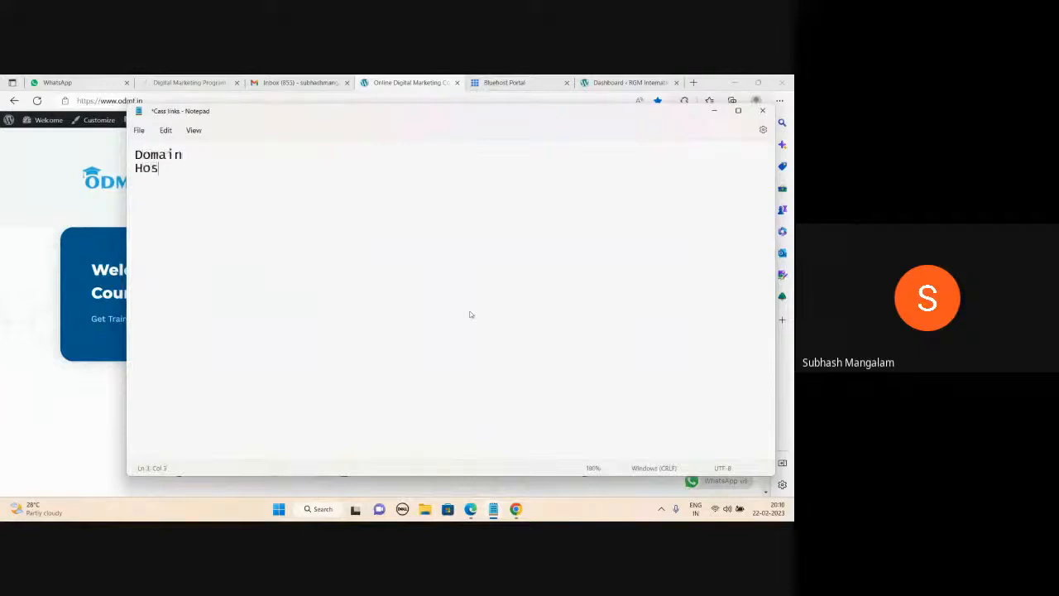
pyautogui.click(200, 152)
pyautogui.write(': name')
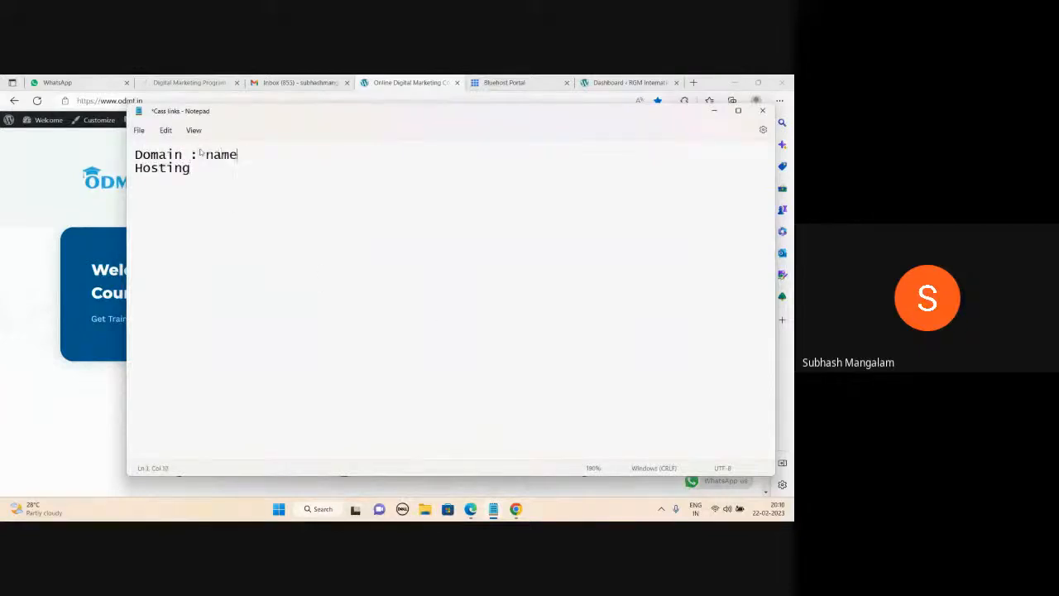
pyautogui.write(' of the website')
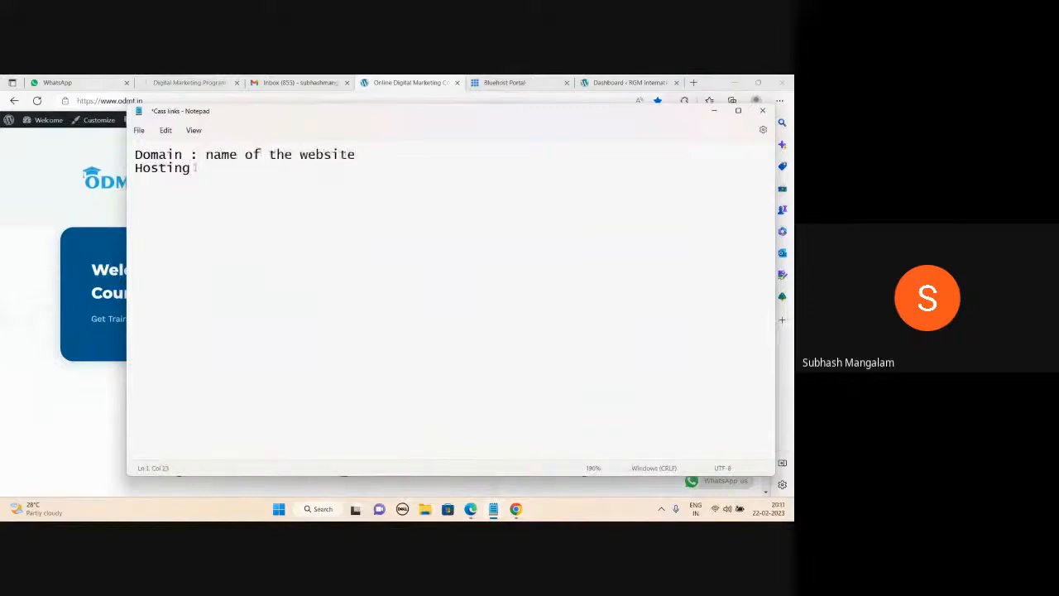
pyautogui.click(195, 167)
pyautogui.write(': space in a server  ')
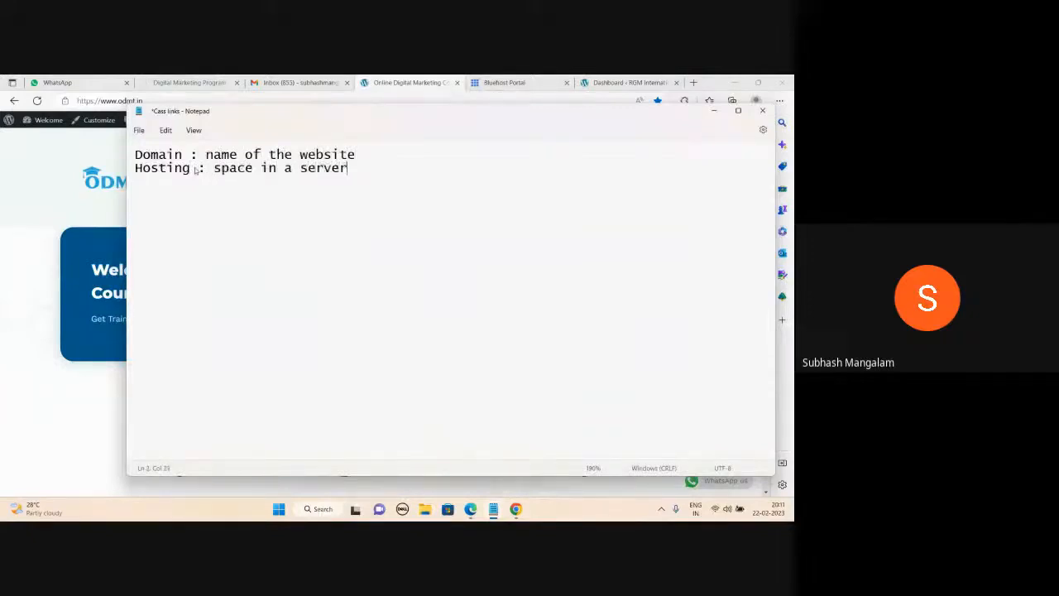
pyautogui.write('D + H')
pyautogui.write(' = website')
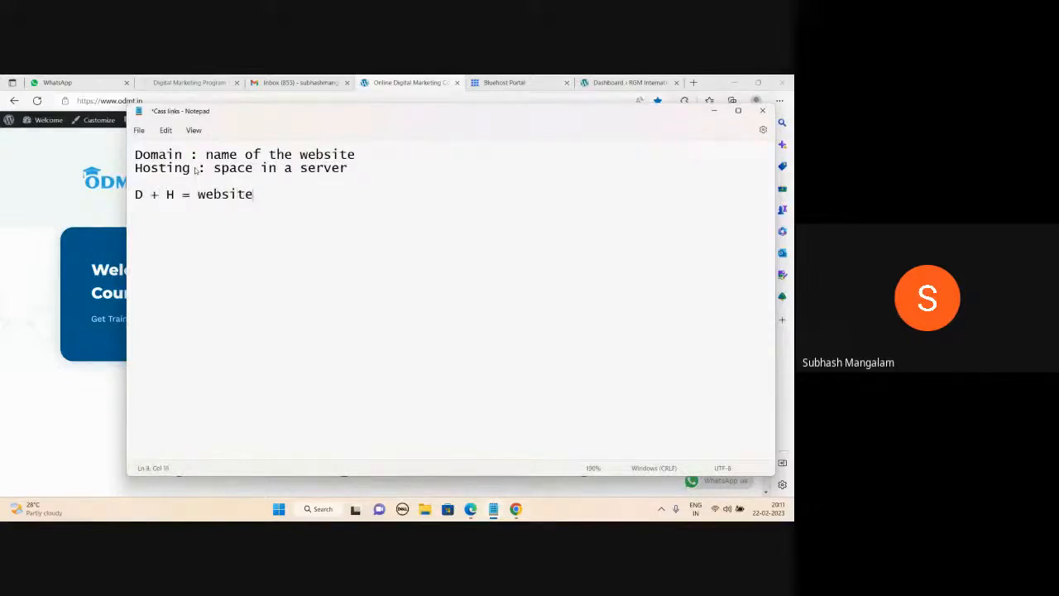
pyautogui.press('Return')
pyautogui.press('Return')
pyautogui.write('Bluehost.in')
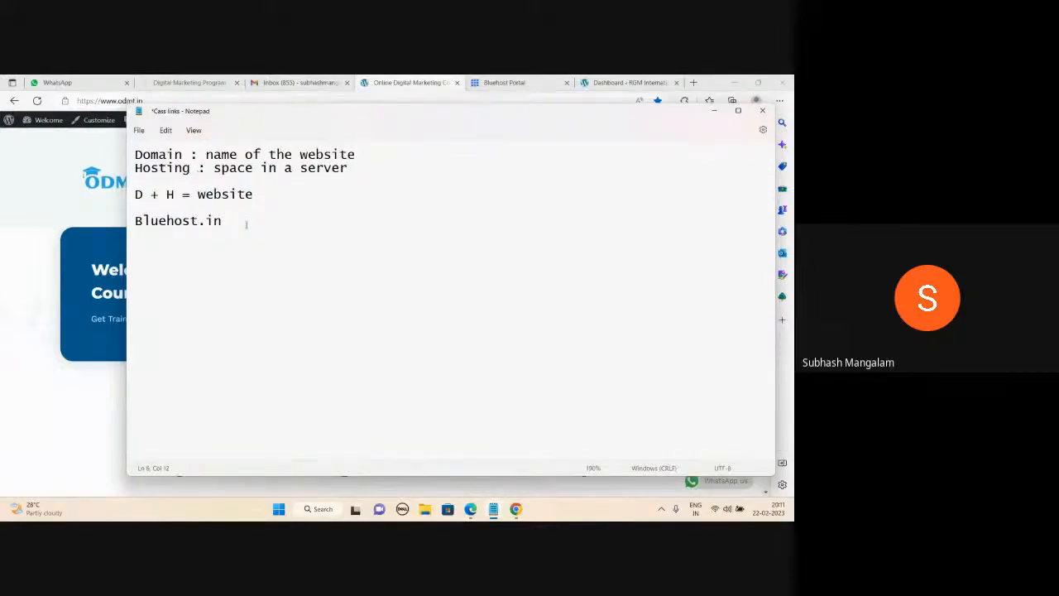
pyautogui.press('Return')
pyautogui.press('Return')
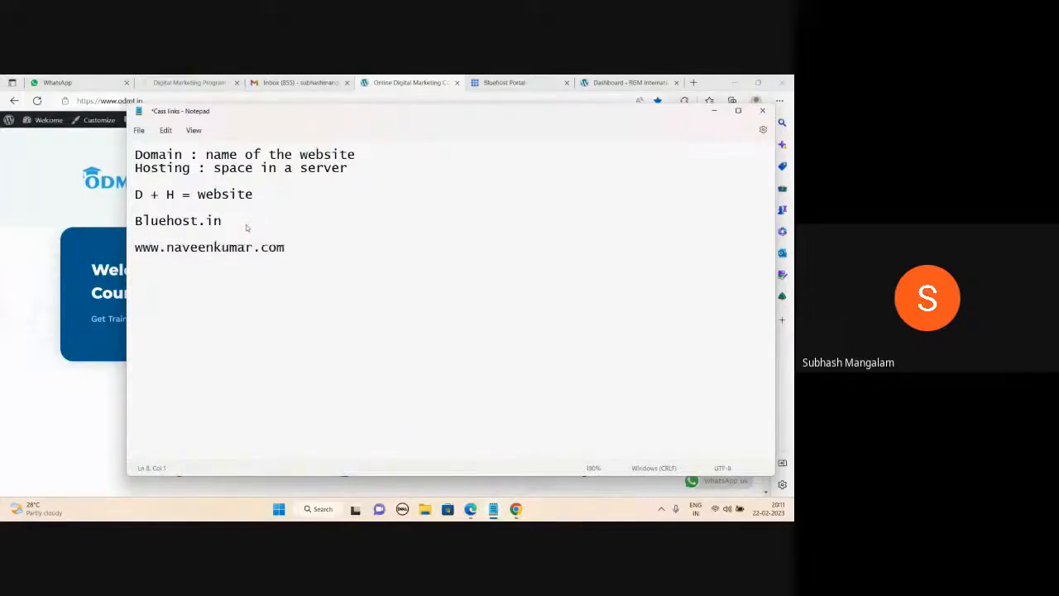
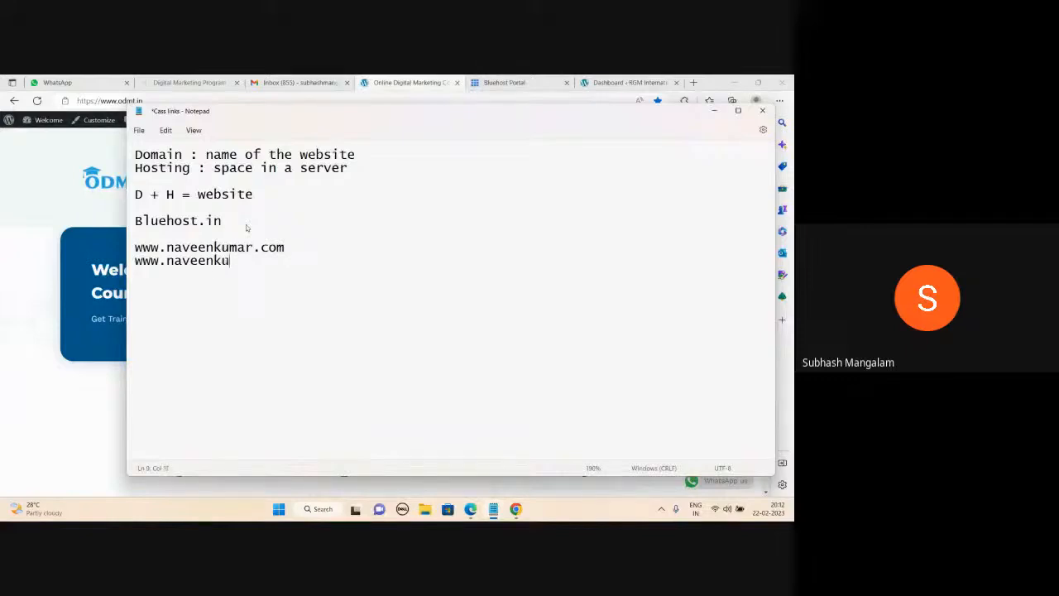
pyautogui.moveTo(286, 259); pyautogui.dragTo(133, 273)
pyautogui.click(288, 266)
pyautogui.press('Return')
pyautogui.click(714, 110)
pyautogui.scroll(-10, 376, 323)
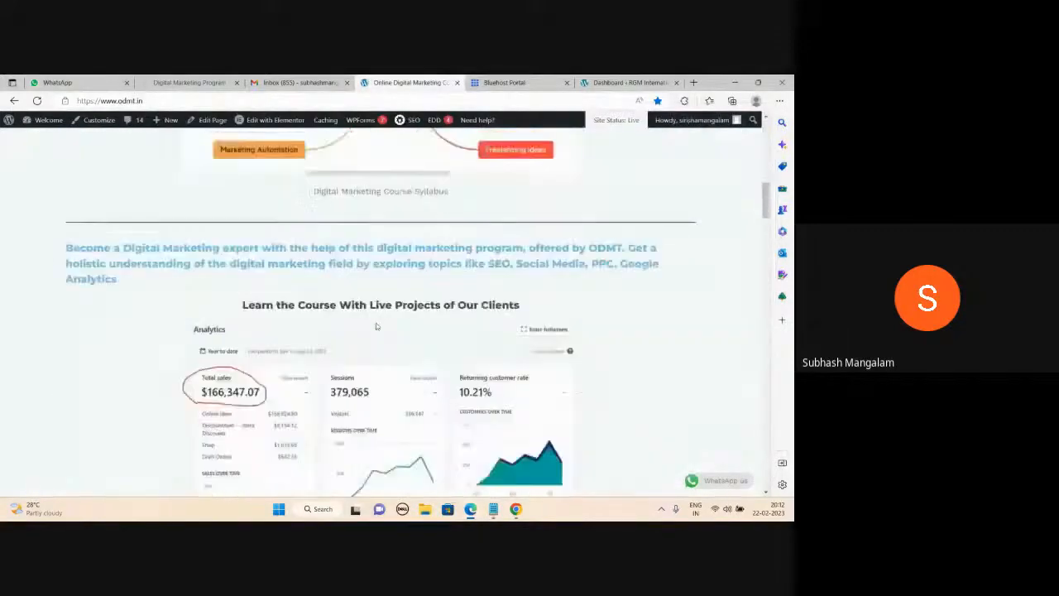
pyautogui.scroll(-3, 376, 326)
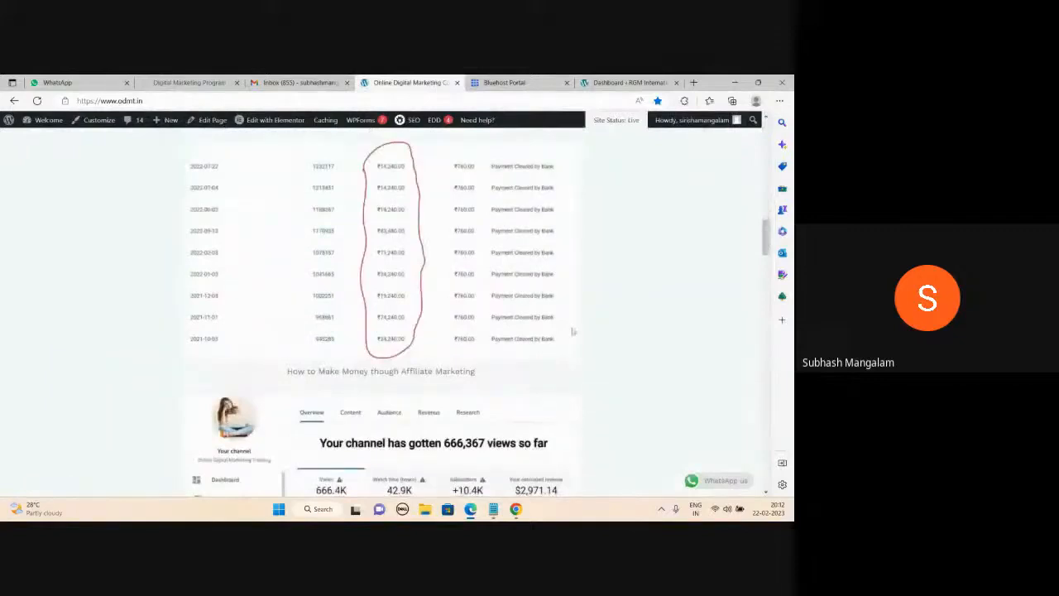
pyautogui.moveTo(496, 511)
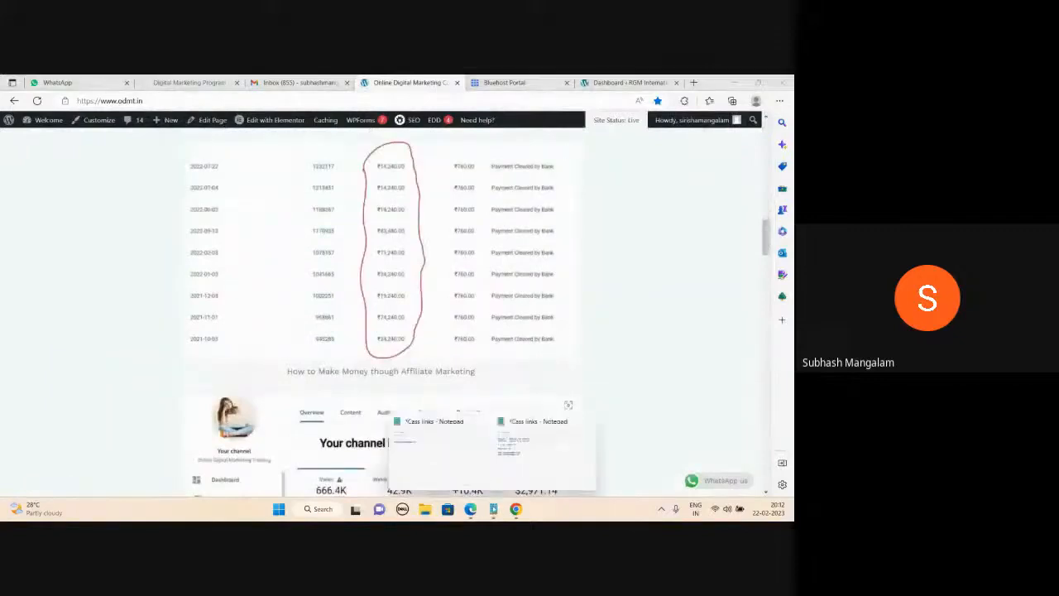
pyautogui.click(529, 447)
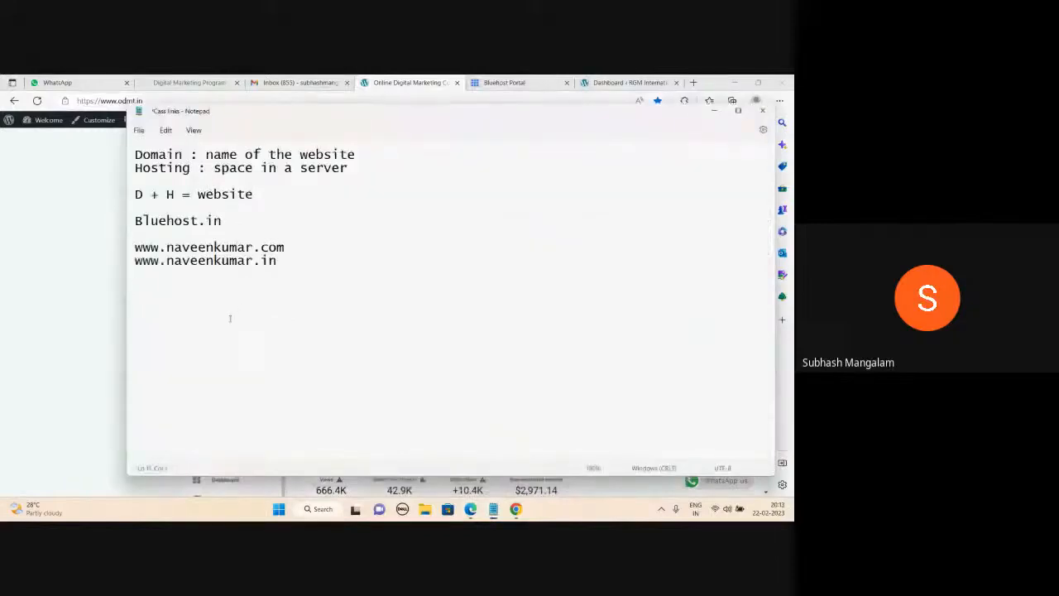
# Type 4,000 on the new line and move the Notepad window down.
pyautogui.write('4,000')
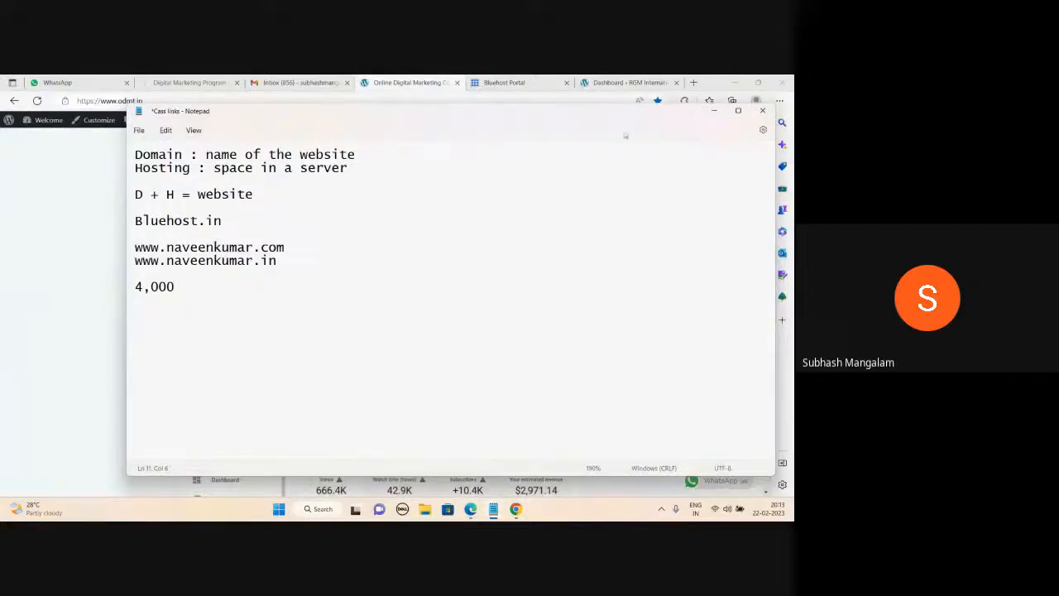
pyautogui.moveTo(619, 122); pyautogui.dragTo(592, 205)
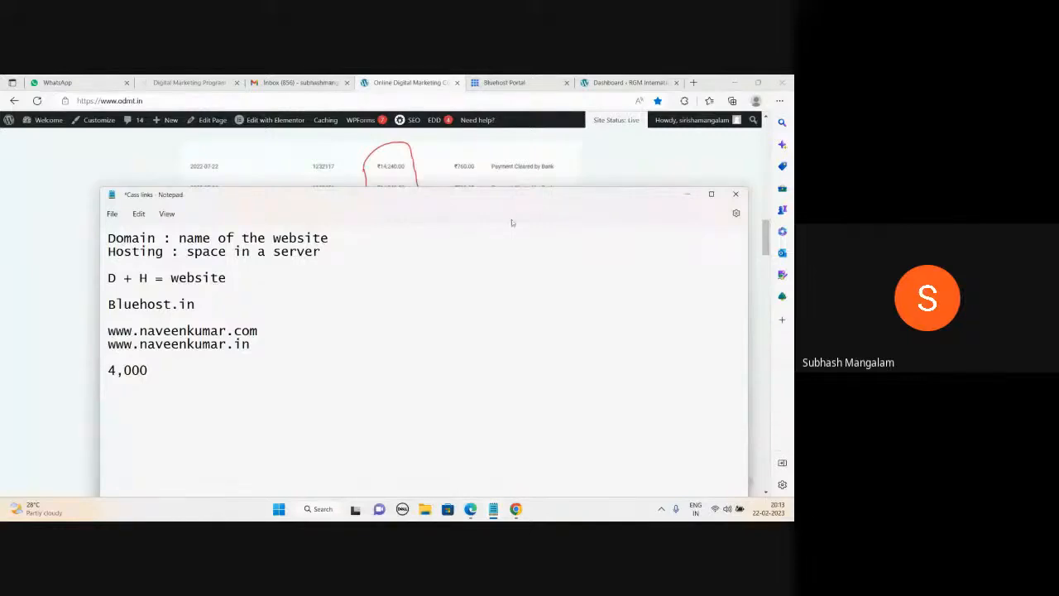
# Reposition the notes window and highlight the 4,000 figure.
pyautogui.moveTo(400, 190); pyautogui.dragTo(414, 153)
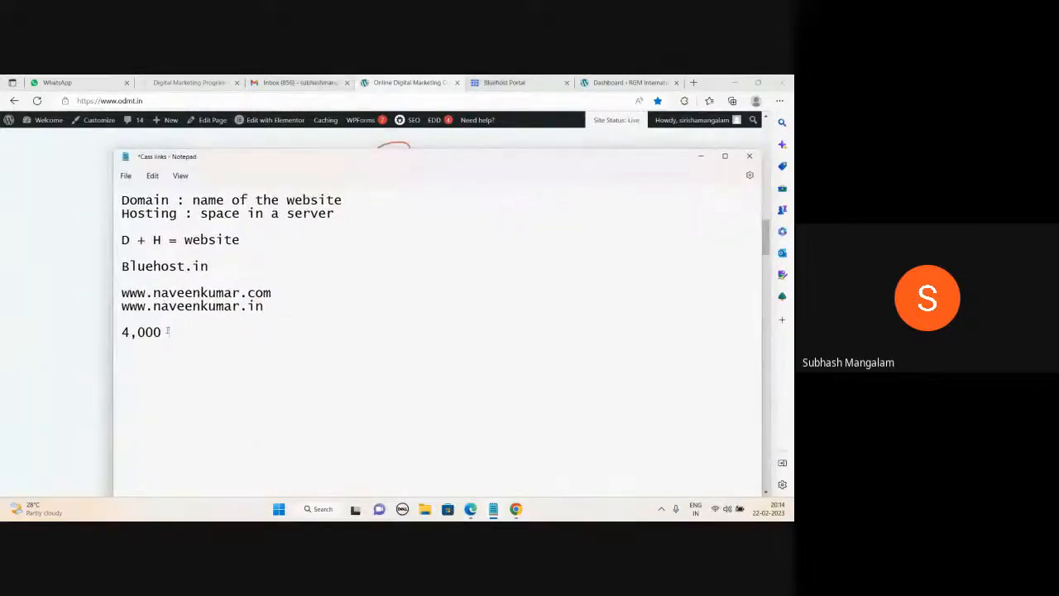
pyautogui.moveTo(163, 330); pyautogui.dragTo(118, 331)
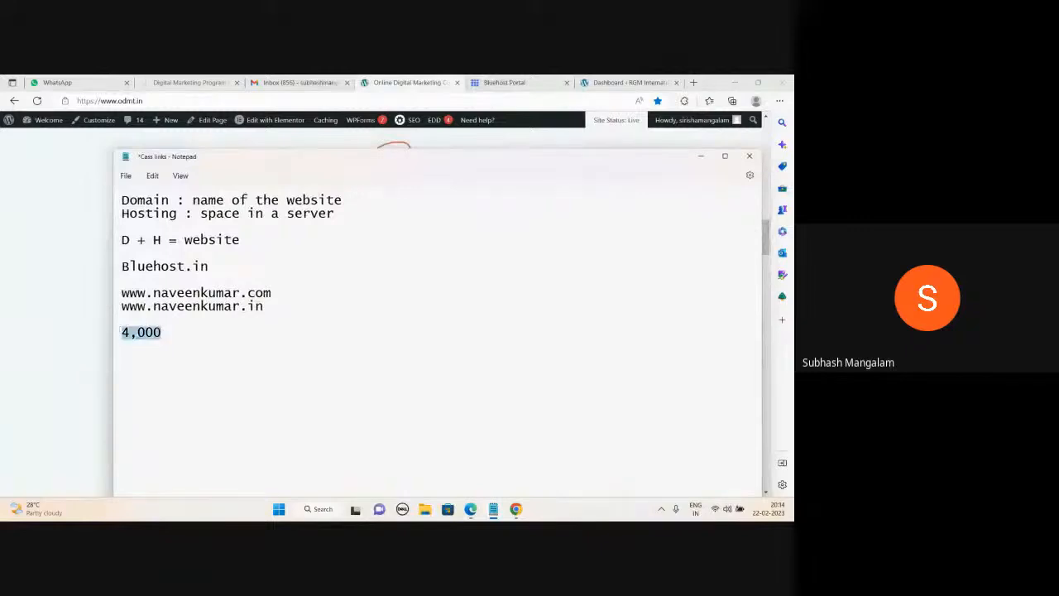
pyautogui.click(164, 331)
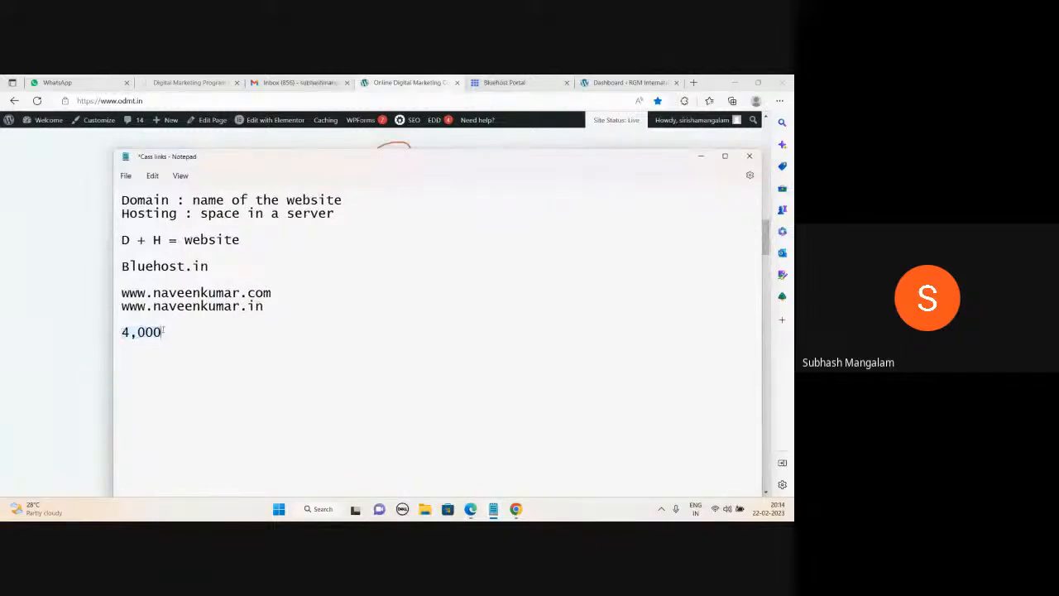
pyautogui.moveTo(389, 162); pyautogui.dragTo(389, 184)
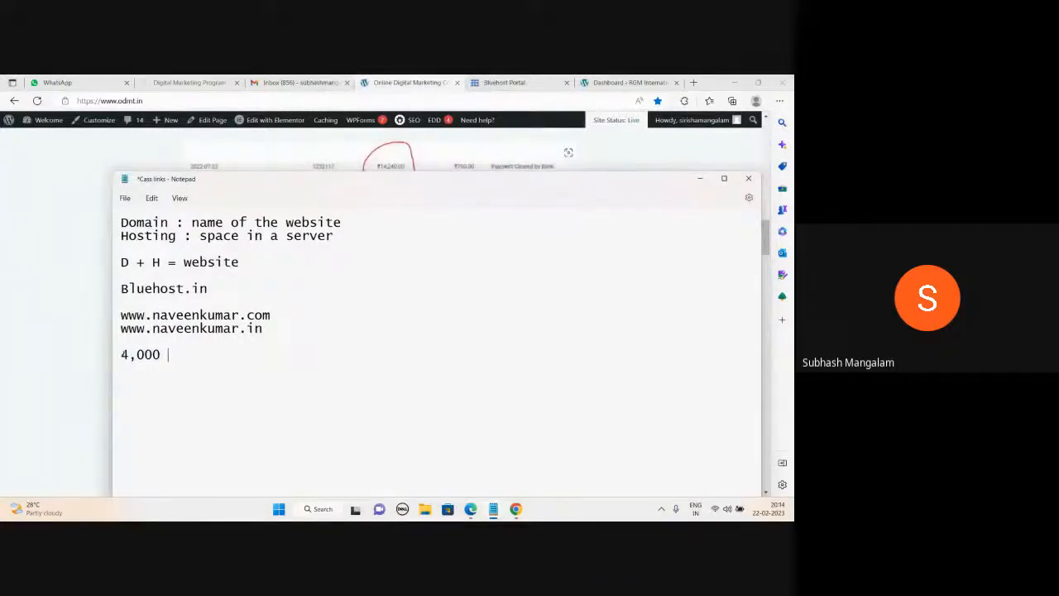
pyautogui.doubleClick(160, 355)
pyautogui.click(173, 354)
pyautogui.moveTo(519, 188); pyautogui.dragTo(551, 194)
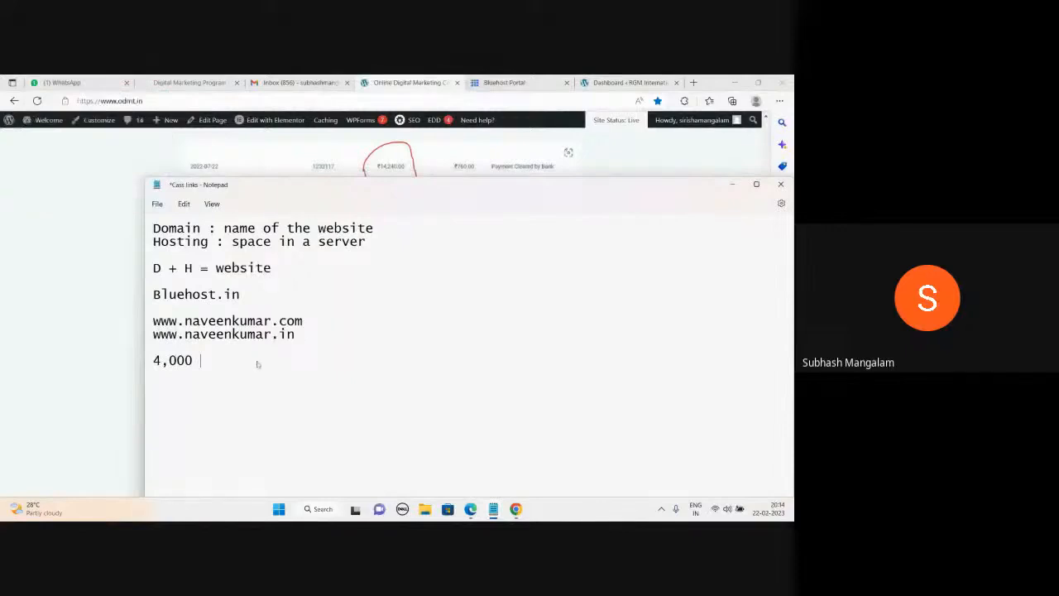
# Add the lines 'coding' and 'non coding : wordpress' below 4,000.
pyautogui.press('Return')
pyautogui.press('Return')
pyautogui.write('coding')
pyautogui.press('Return')
pyautogui.write('non coding')
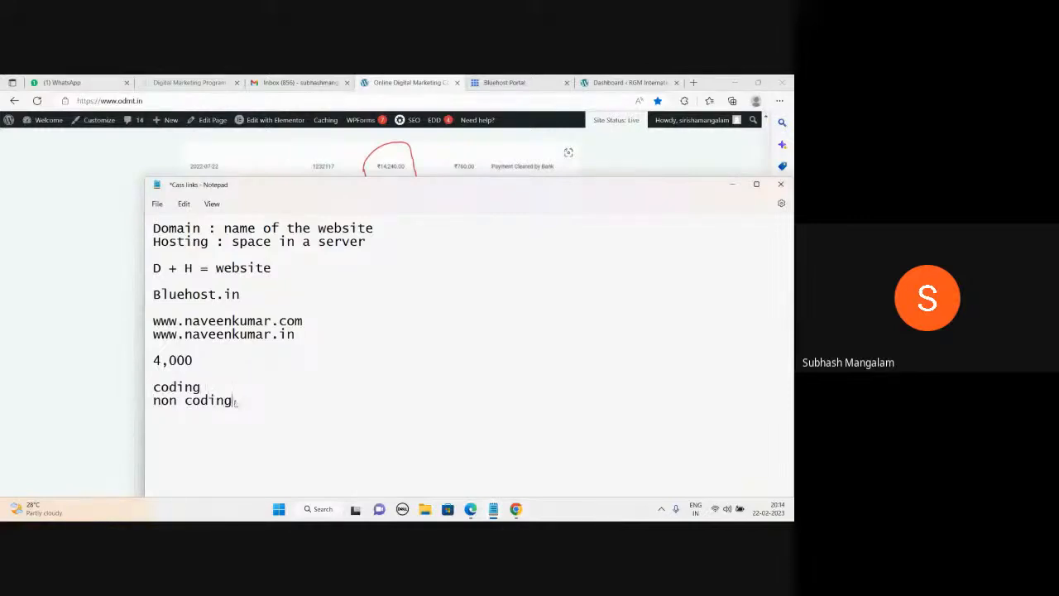
pyautogui.write(' : wordpress')
# Open the live RGM International School site in a new tab, then show the Bluehost Portal.
pyautogui.moveTo(453, 194)
pyautogui.mouseDown()
pyautogui.moveTo(444, 170)
pyautogui.moveTo(437, 179)
pyautogui.mouseUp()
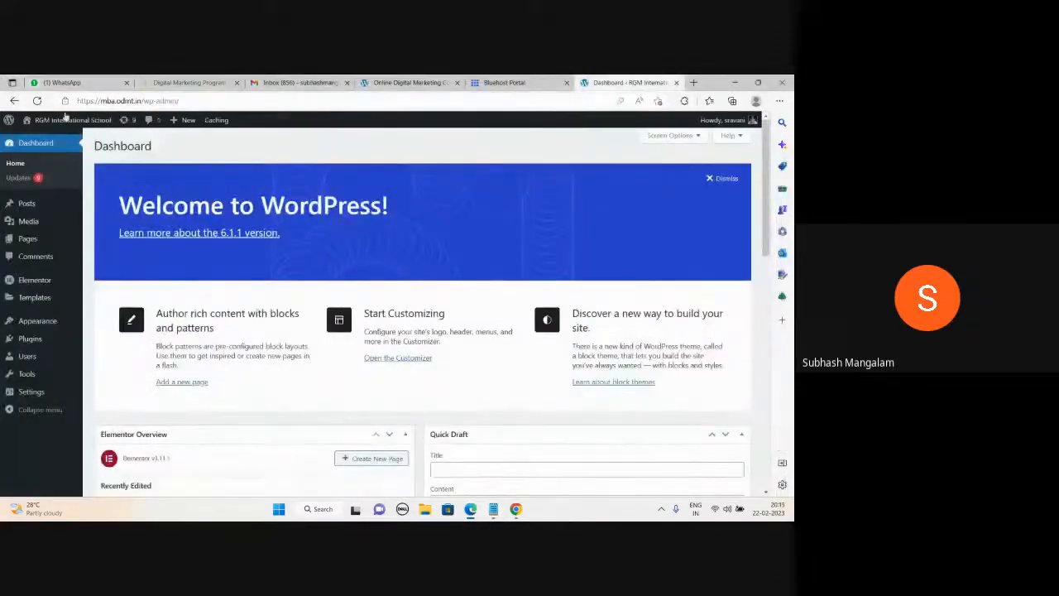
pyautogui.moveTo(66, 120)
pyautogui.rightClick(38, 141)
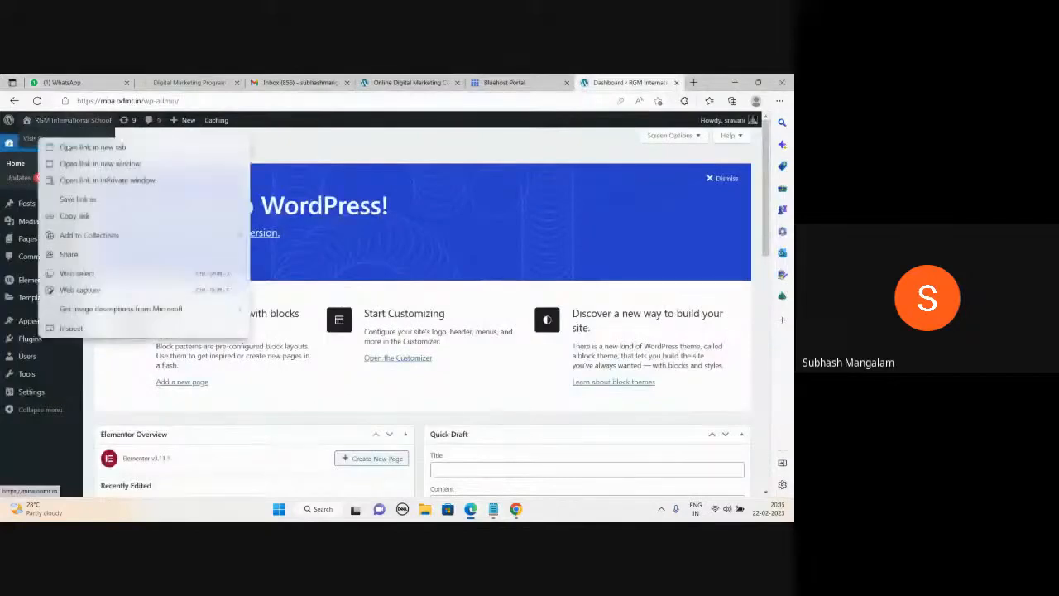
pyautogui.click(74, 144)
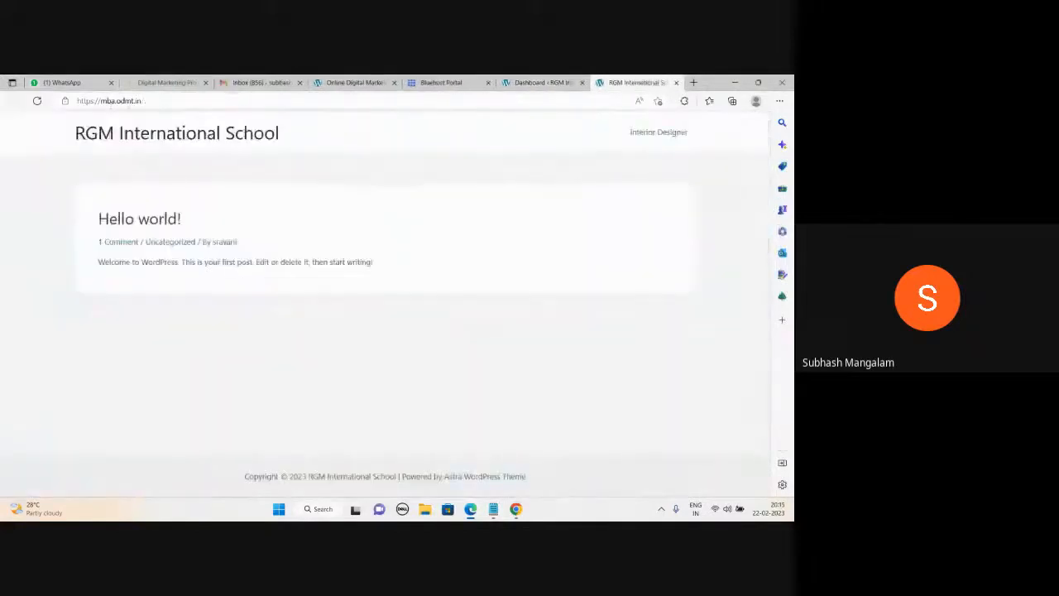
pyautogui.click(354, 82)
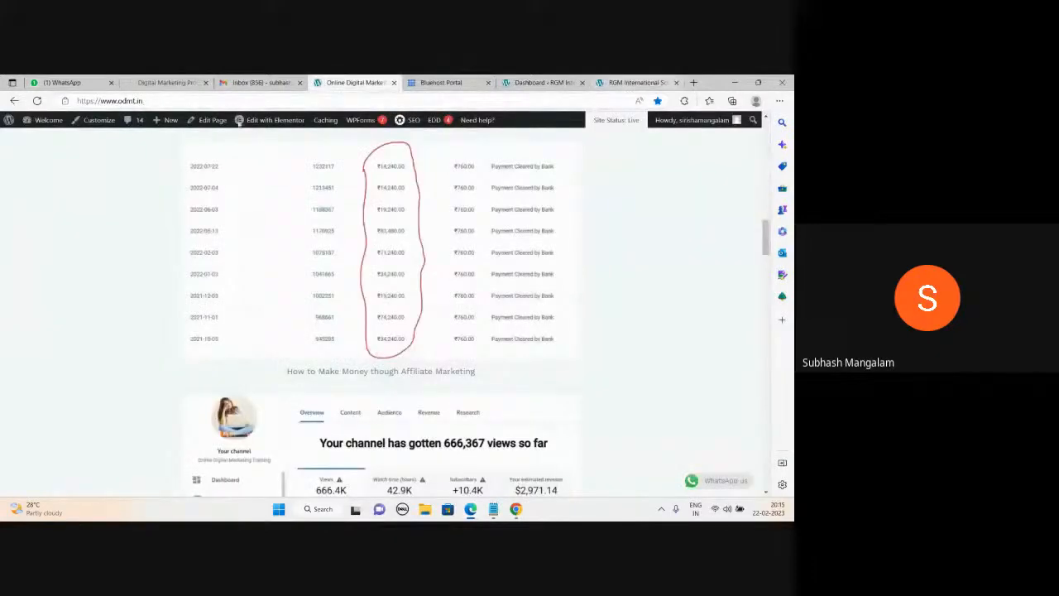
pyautogui.click(637, 83)
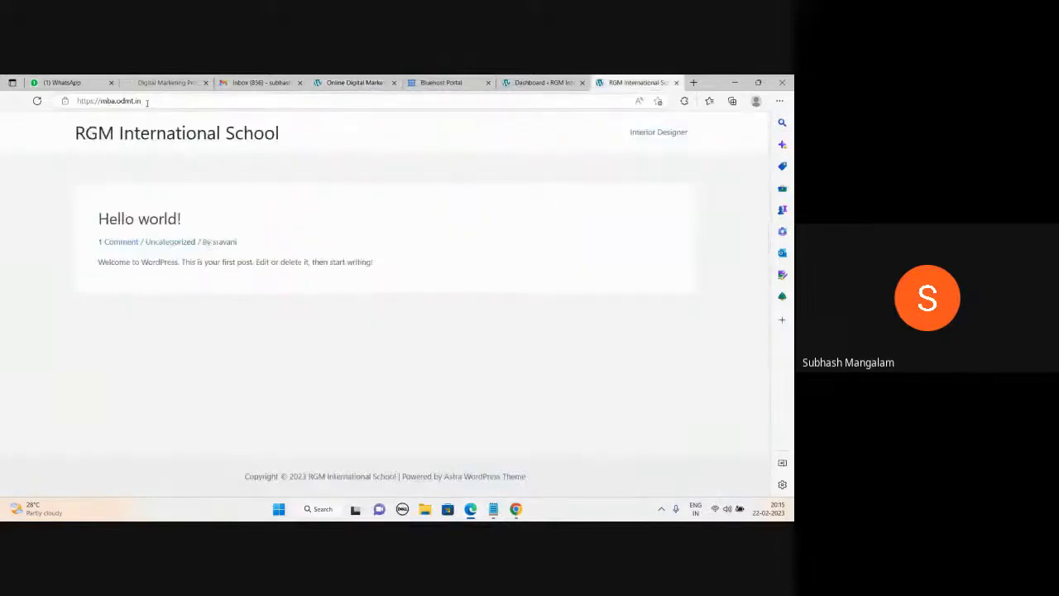
pyautogui.click(442, 82)
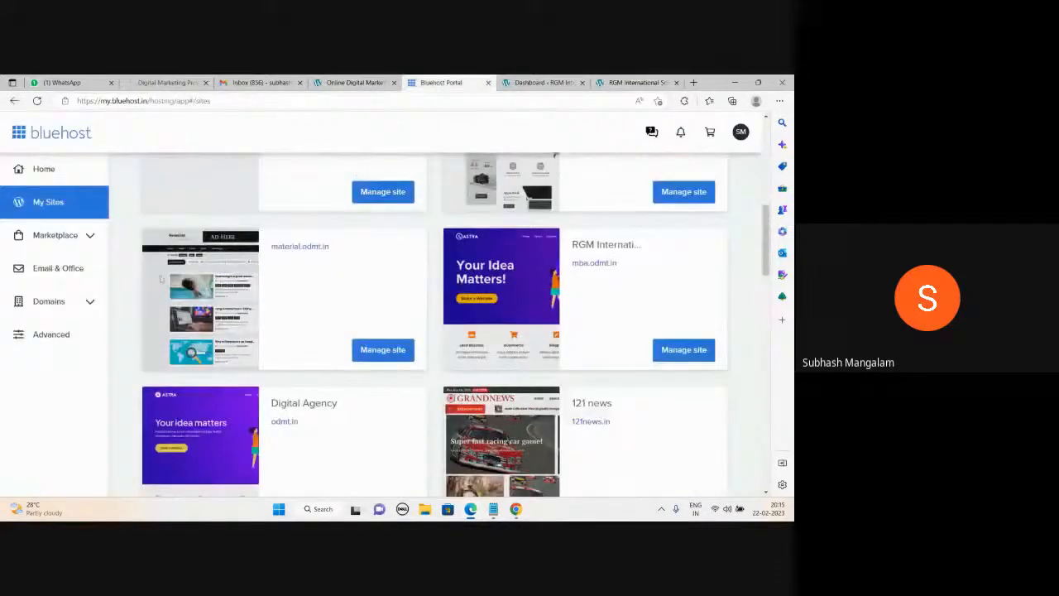
# Expand Domains in Bluehost and look through the My Domains list.
pyautogui.click(68, 307)
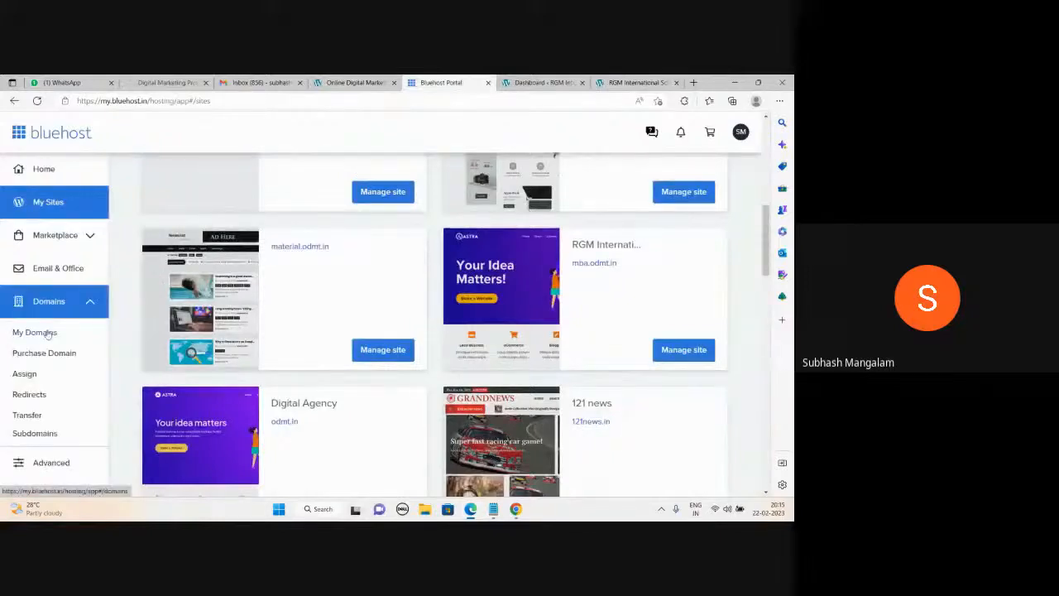
pyautogui.click(47, 332)
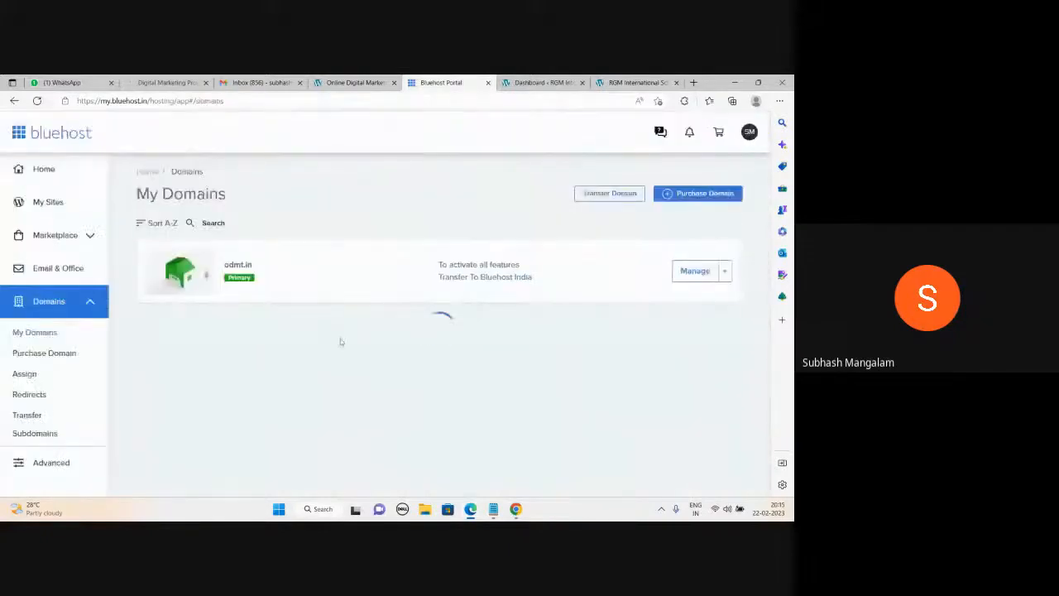
pyautogui.scroll(-7, 340, 341)
pyautogui.scroll(4, 340, 342)
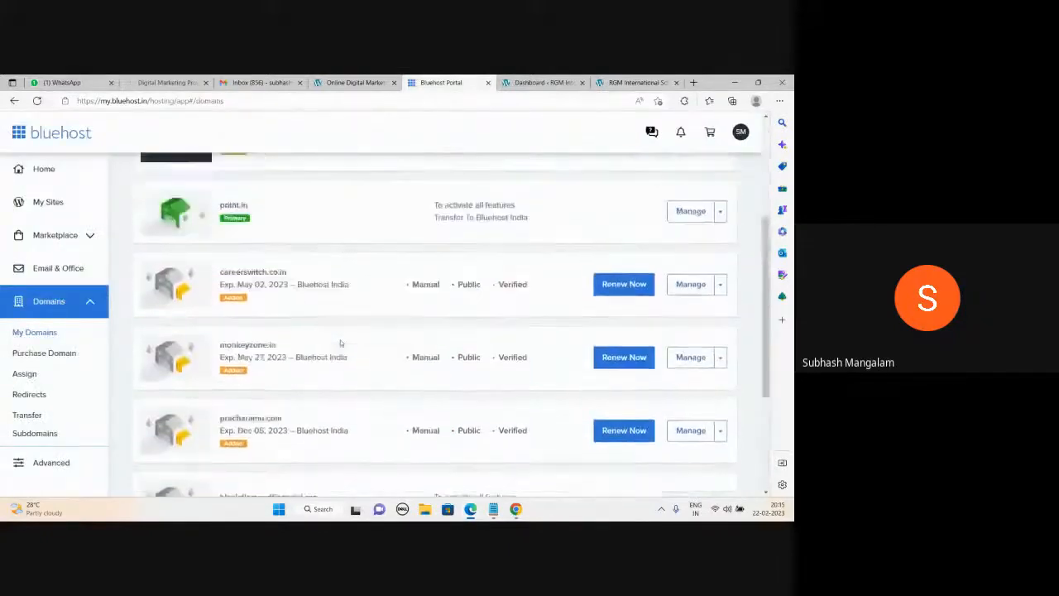
pyautogui.scroll(3, 340, 343)
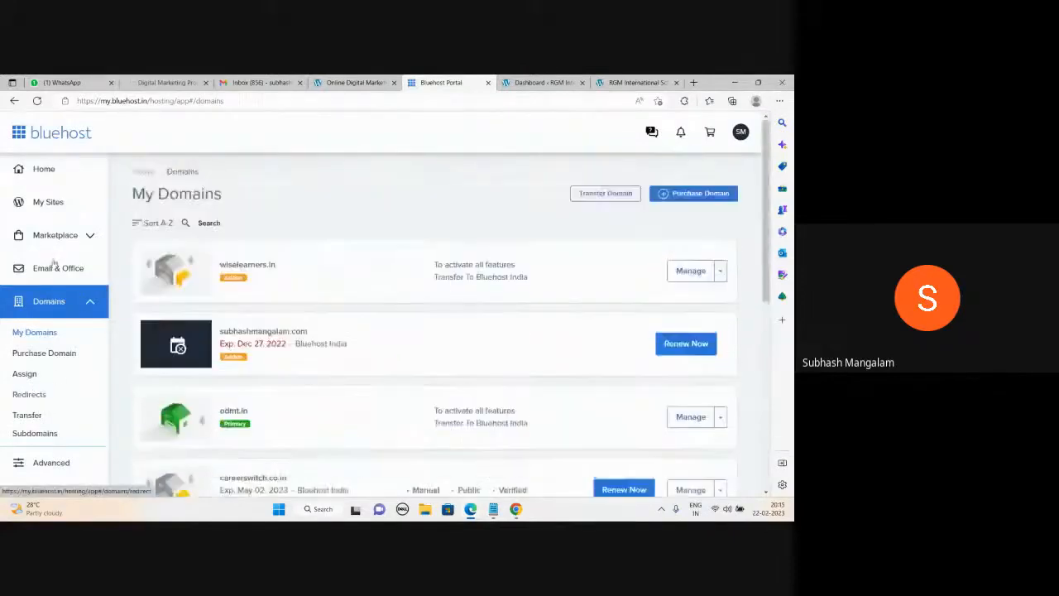
# Review My Sites, then return to the RGM site tab and bring up the notes.
pyautogui.click(50, 203)
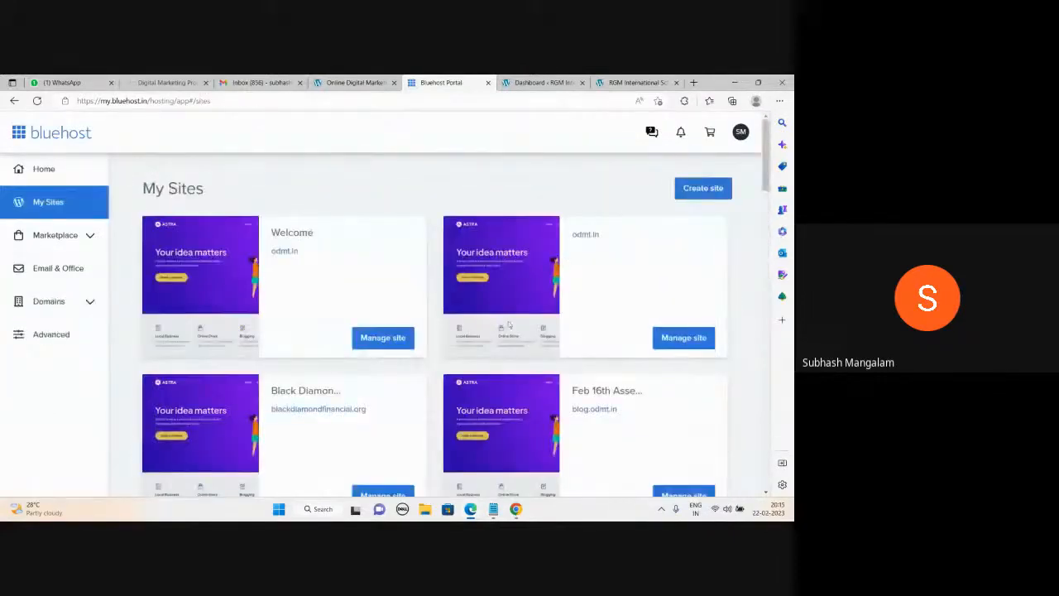
pyautogui.scroll(-12, 509, 325)
pyautogui.scroll(15, 507, 335)
pyautogui.click(636, 82)
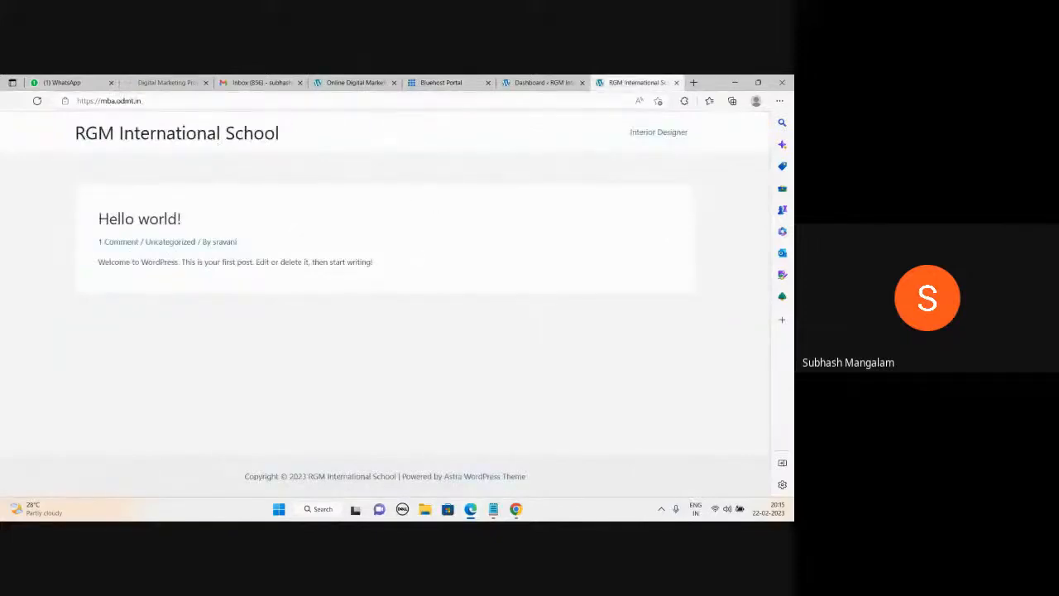
pyautogui.click(492, 511)
# Add an 'Apollo Hospital' line to the notes and switch back to the odmt.in page.
pyautogui.click(514, 470)
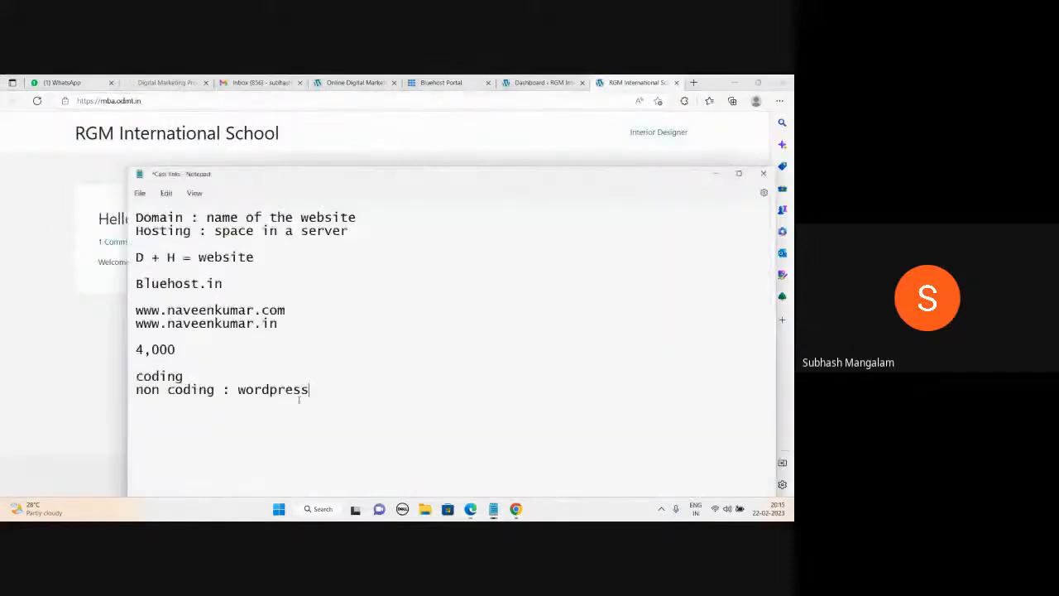
pyautogui.press('Return')
pyautogui.press('Return')
pyautogui.write('Apollo Hospital')
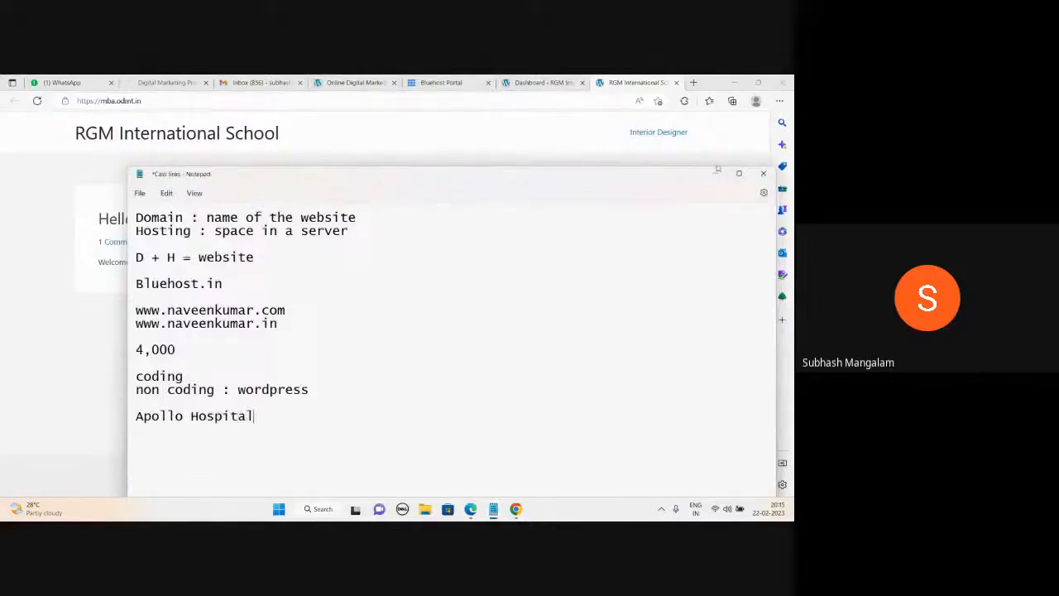
pyautogui.click(348, 81)
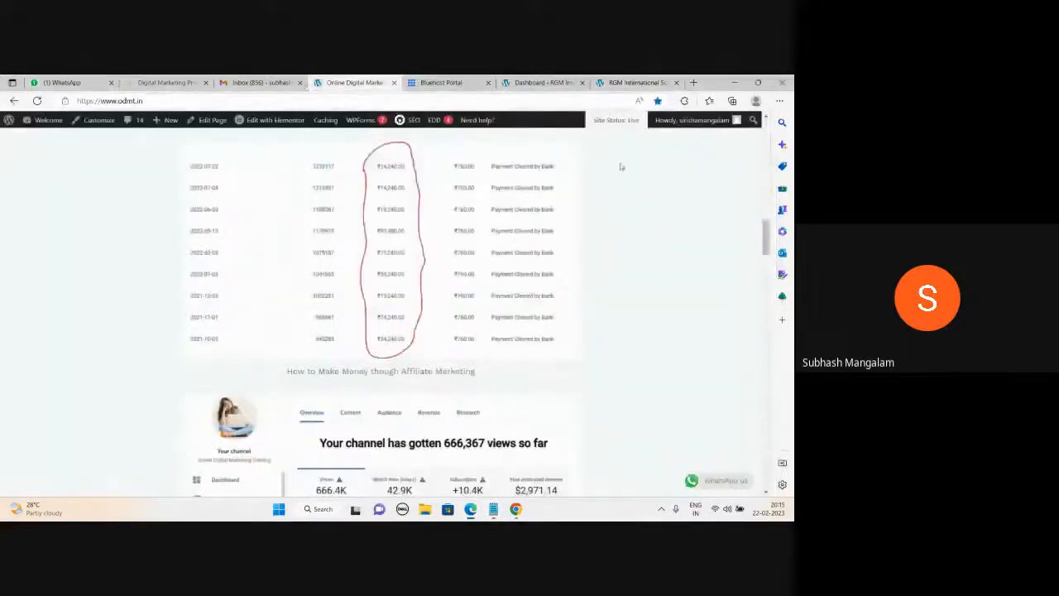
# Show the odmt.in homepage in Chrome and scroll through its Digital Marketing course syllabus.
pyautogui.click(516, 509)
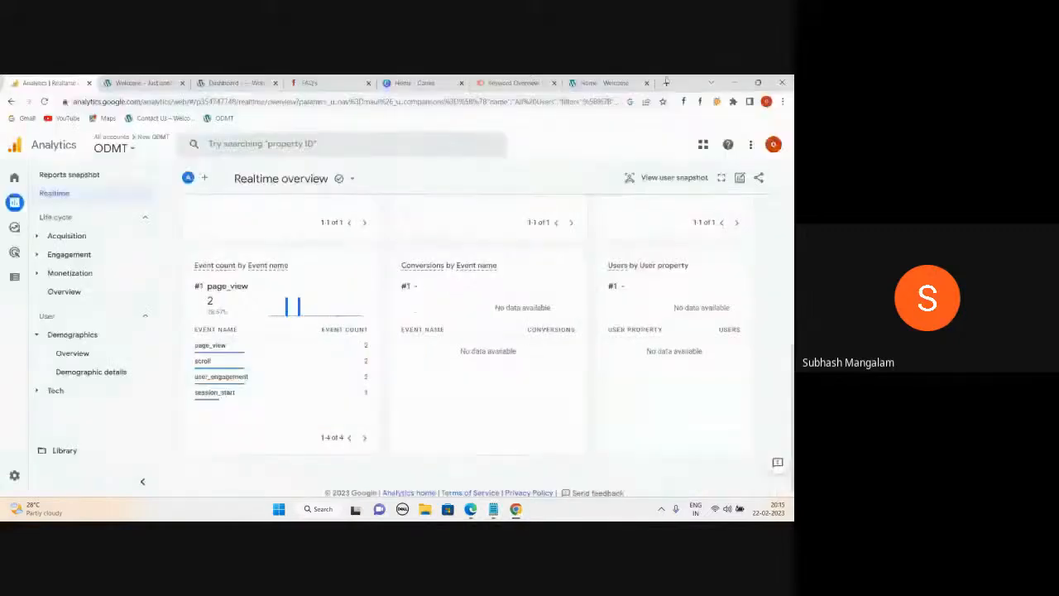
pyautogui.click(604, 83)
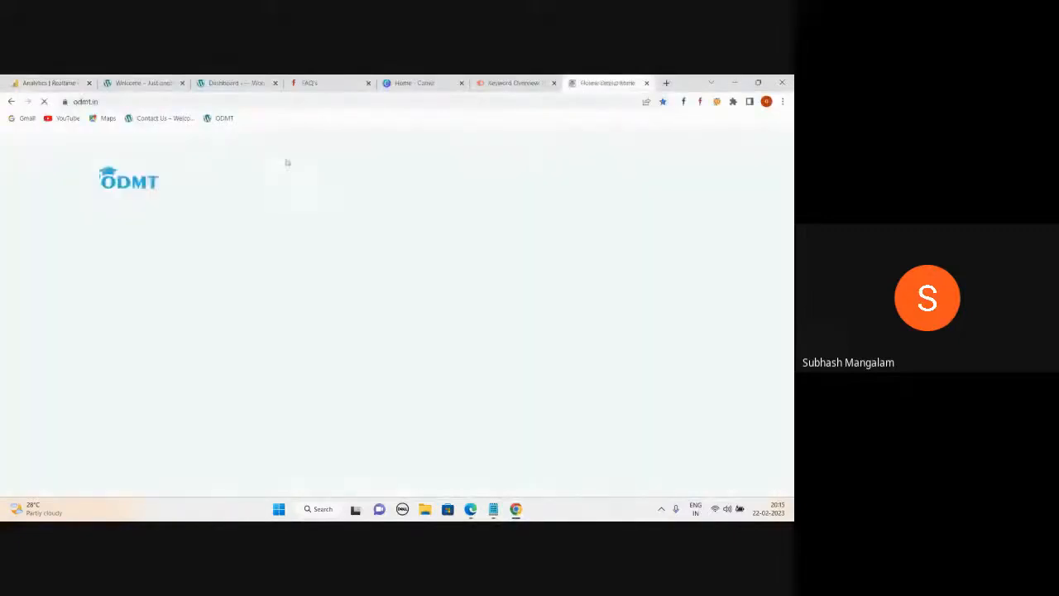
pyautogui.scroll(10, 372, 281)
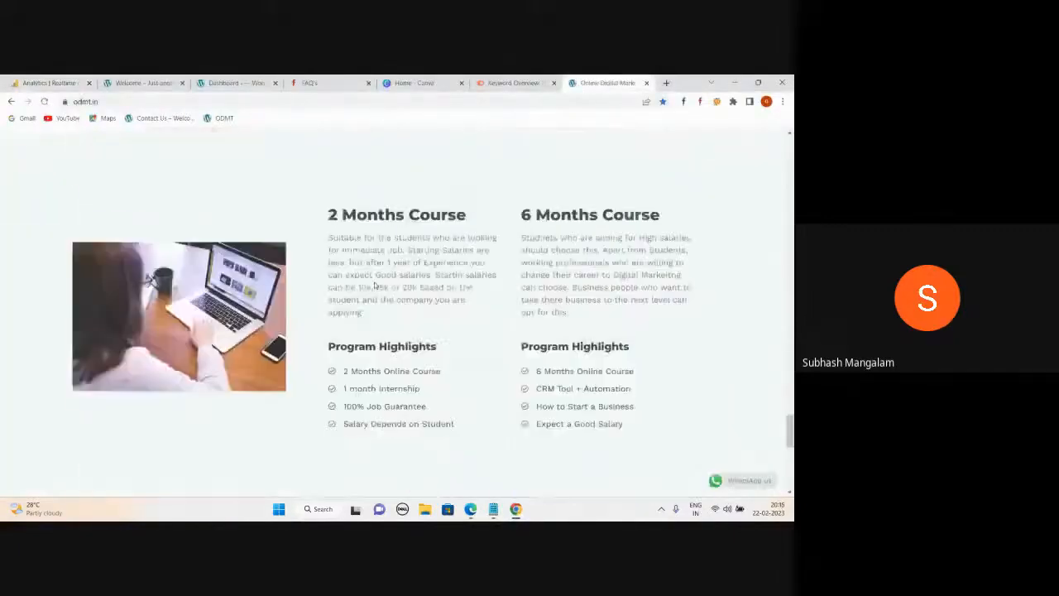
pyautogui.scroll(15, 380, 284)
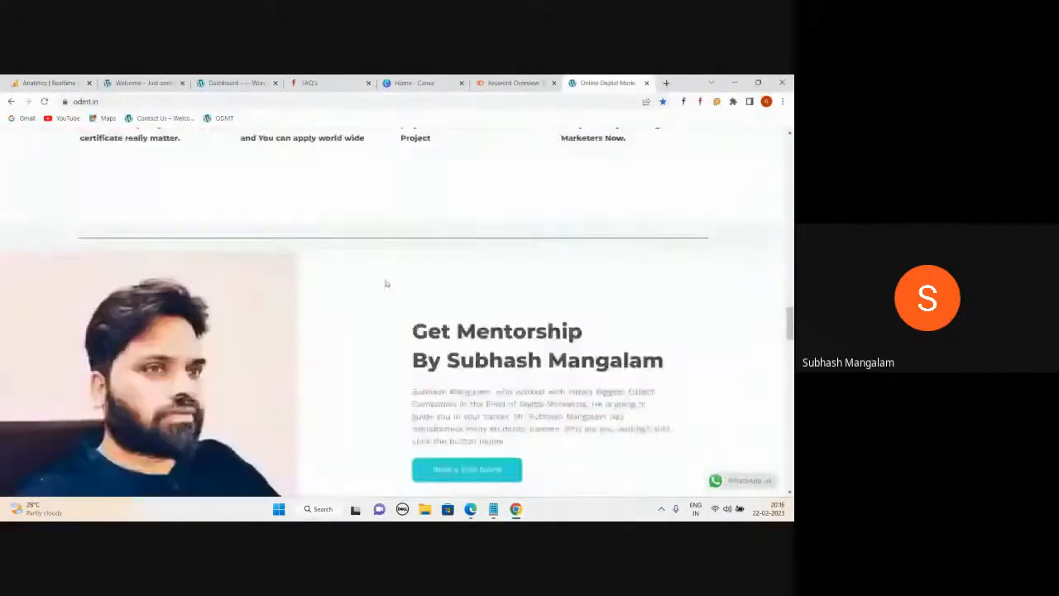
pyautogui.scroll(-3, 385, 282)
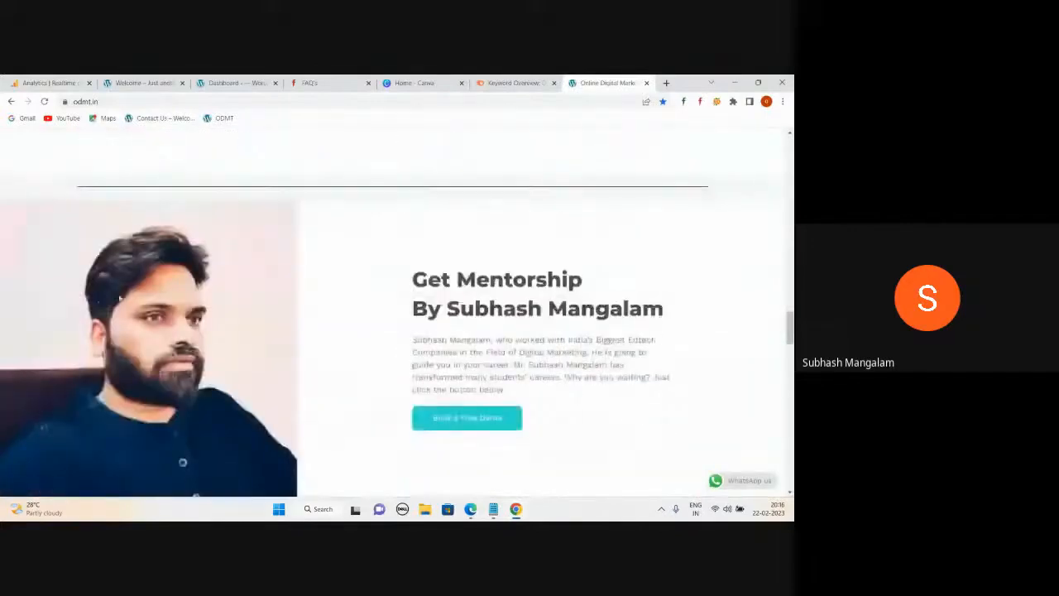
pyautogui.scroll(7, 475, 302)
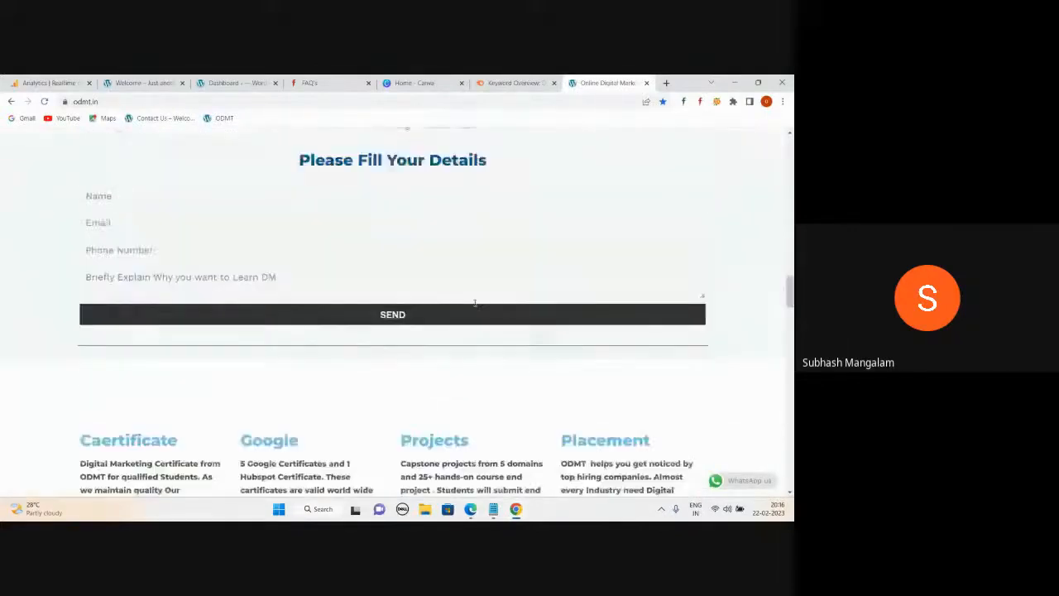
pyautogui.scroll(5, 475, 303)
pyautogui.scroll(6, 443, 297)
pyautogui.scroll(10, 449, 289)
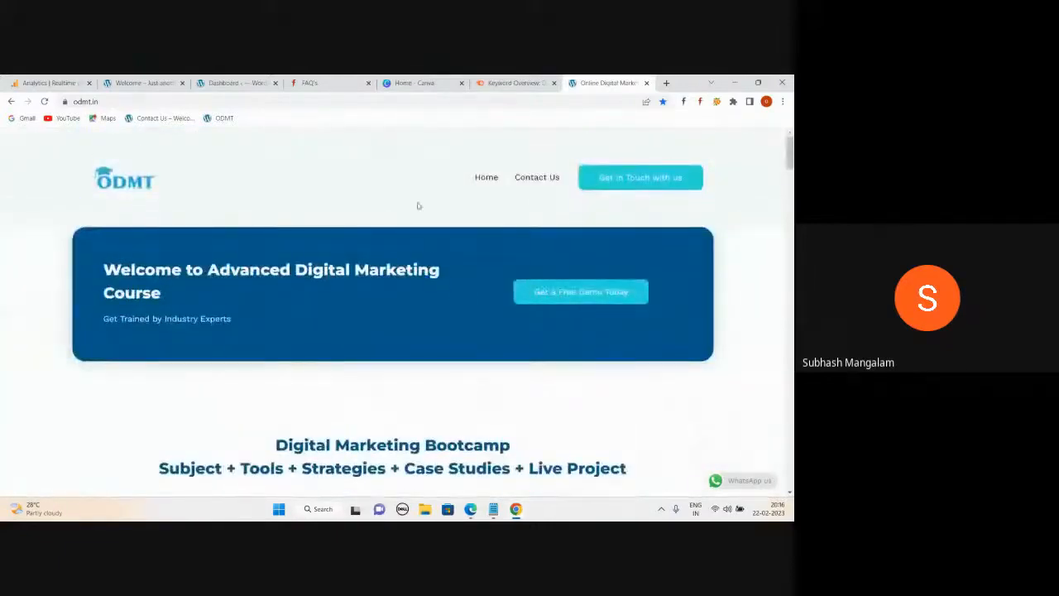
pyautogui.scroll(-5, 418, 205)
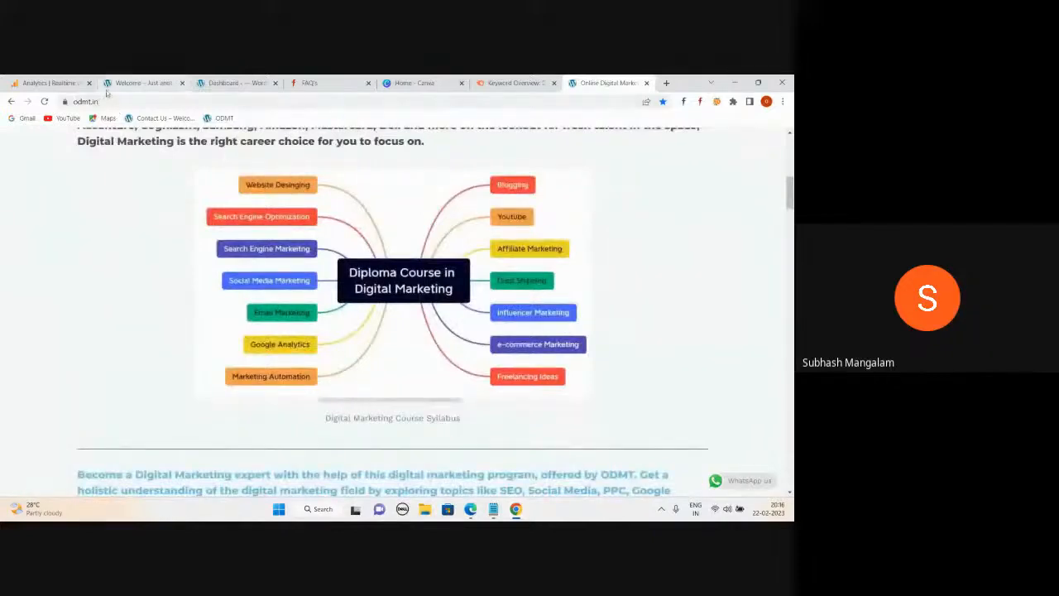
# Load the odmt.in wp-admin login page.
pyautogui.click(130, 101)
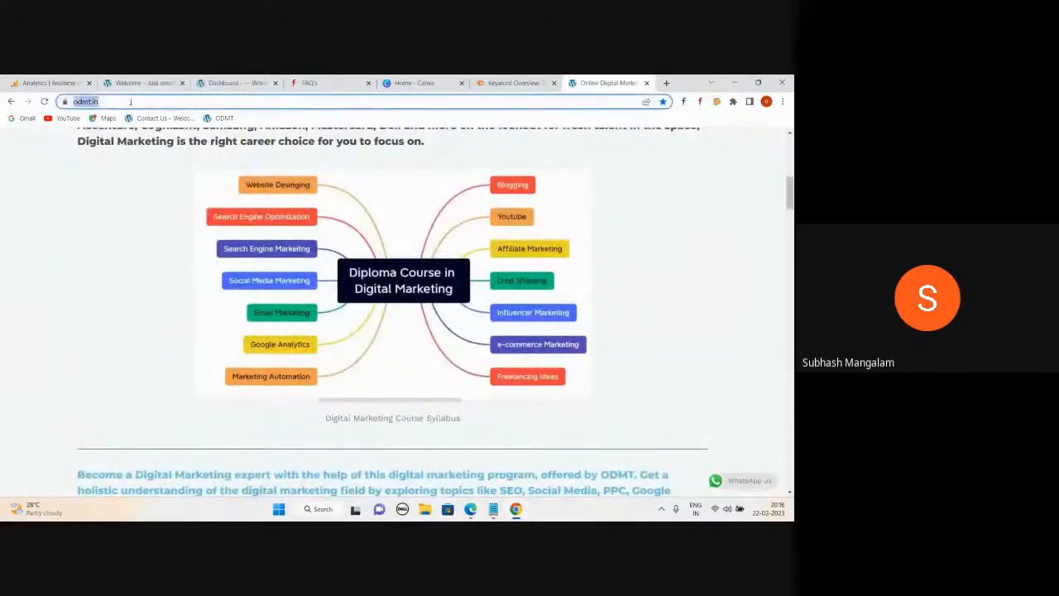
pyautogui.write('wp')
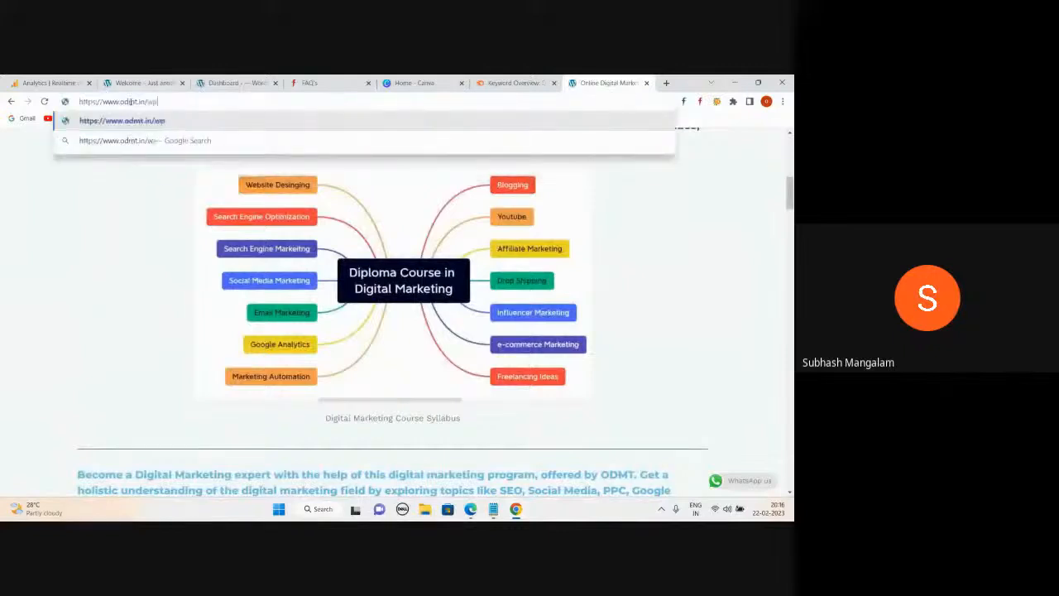
pyautogui.write('-admin')
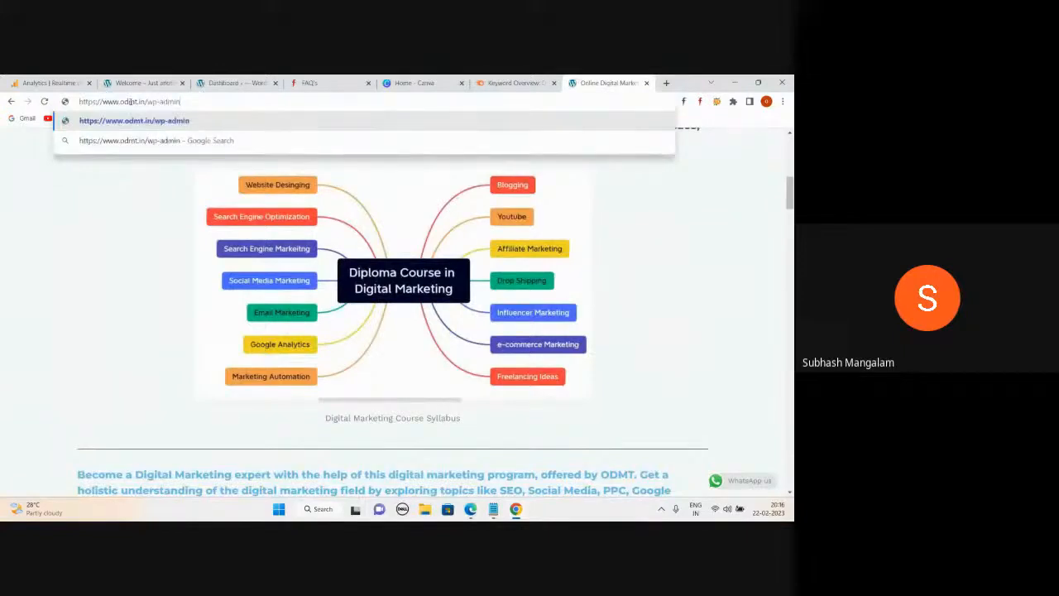
pyautogui.press('Return')
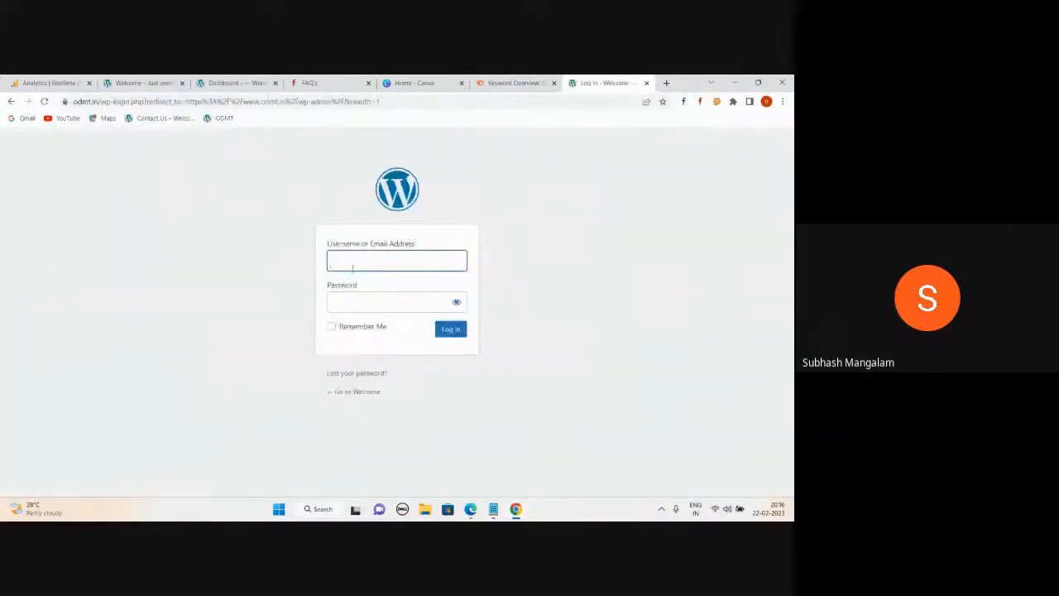
# Switch to Edge and show the Bluehost My Sites list.
pyautogui.moveTo(470, 509)
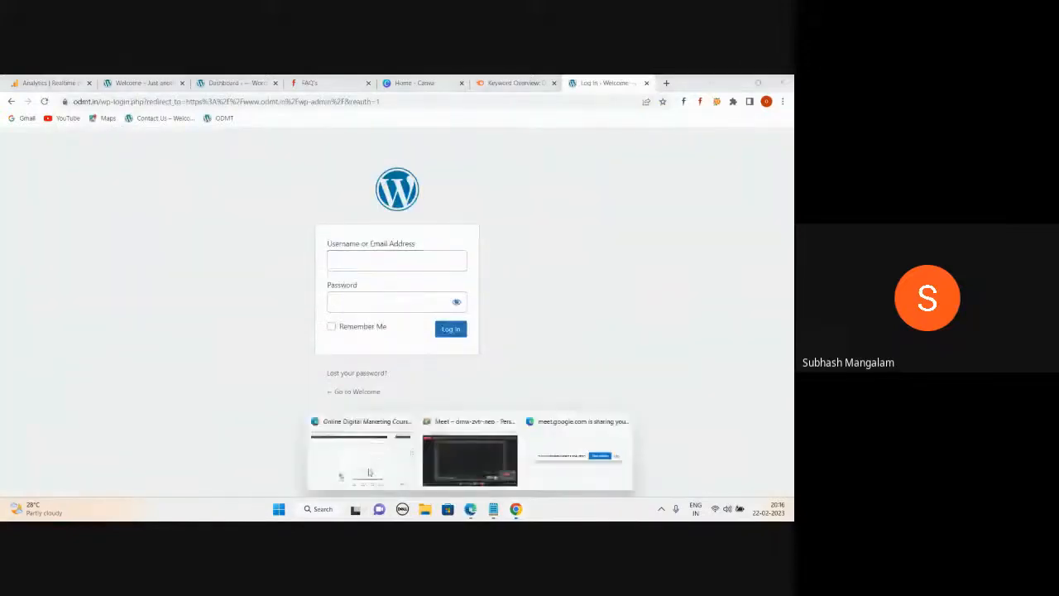
pyautogui.click(370, 472)
pyautogui.click(451, 83)
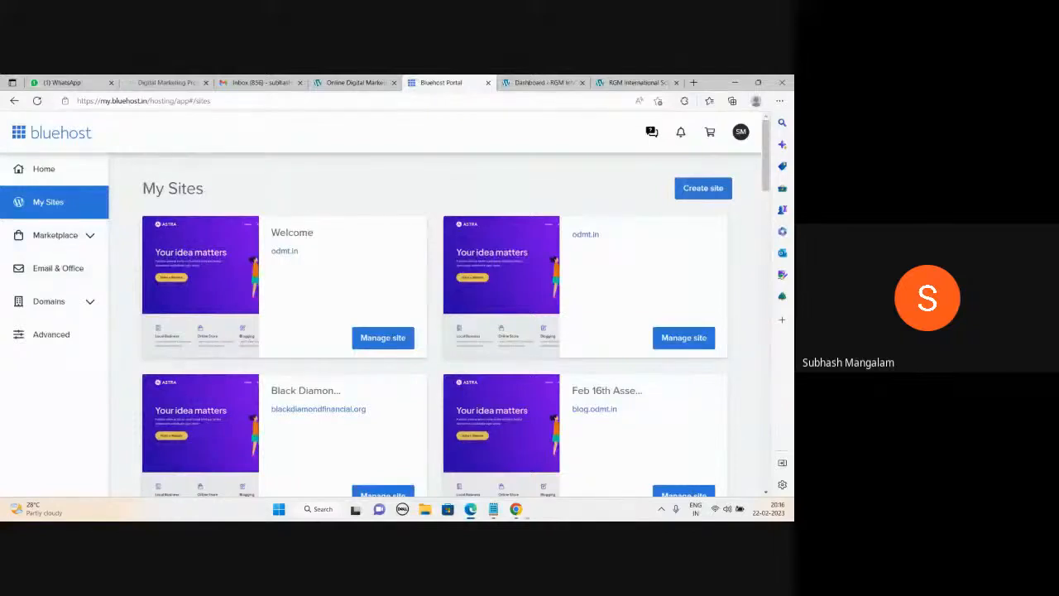
# Glance at the RGM International School dashboard on mba.odmt.in, then return to Bluehost's site list.
pyautogui.click(517, 509)
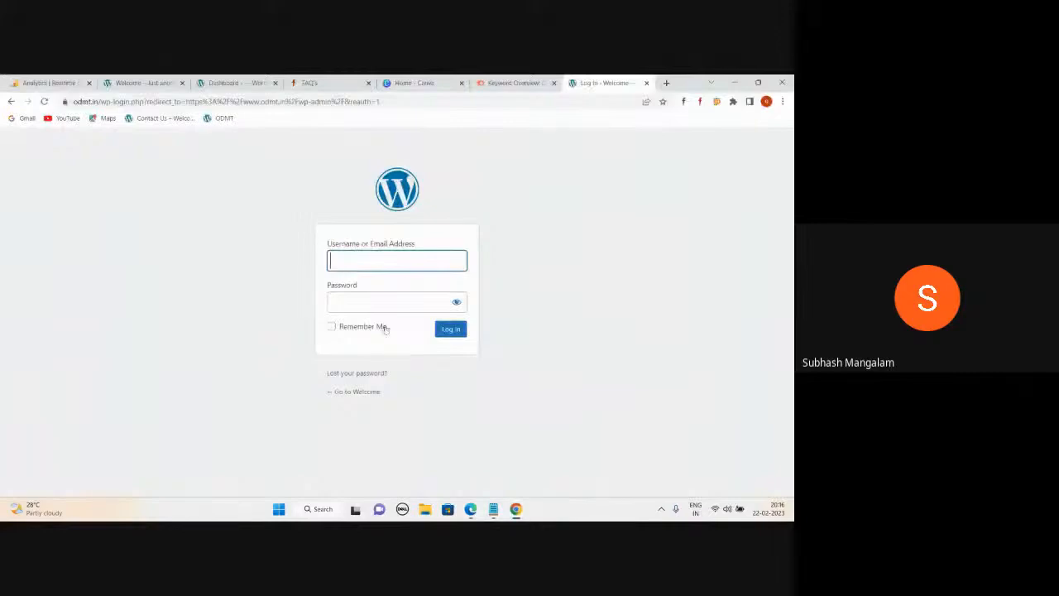
pyautogui.click(470, 509)
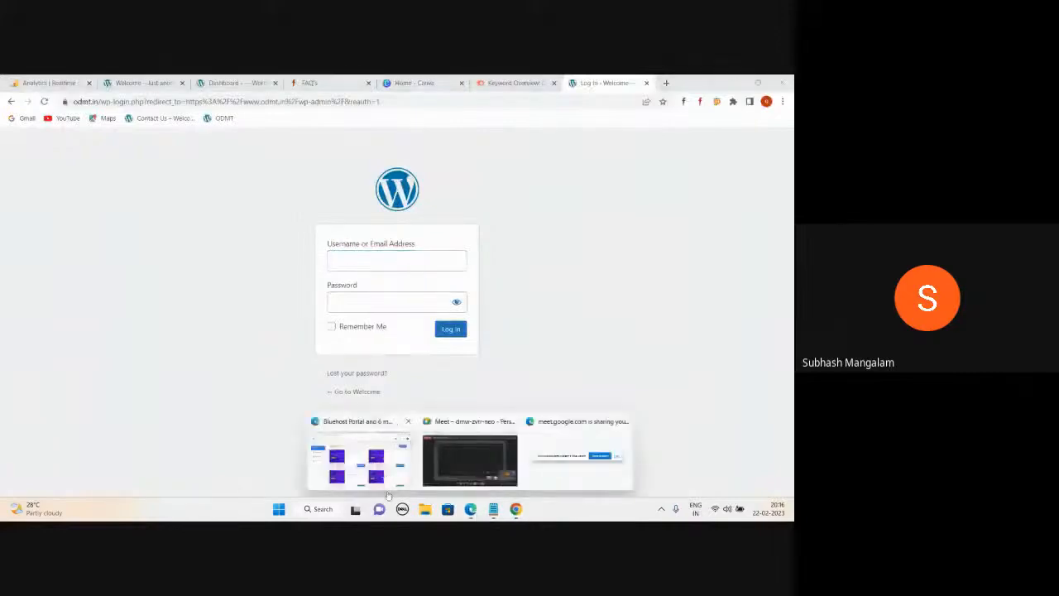
pyautogui.click(364, 460)
pyautogui.click(542, 82)
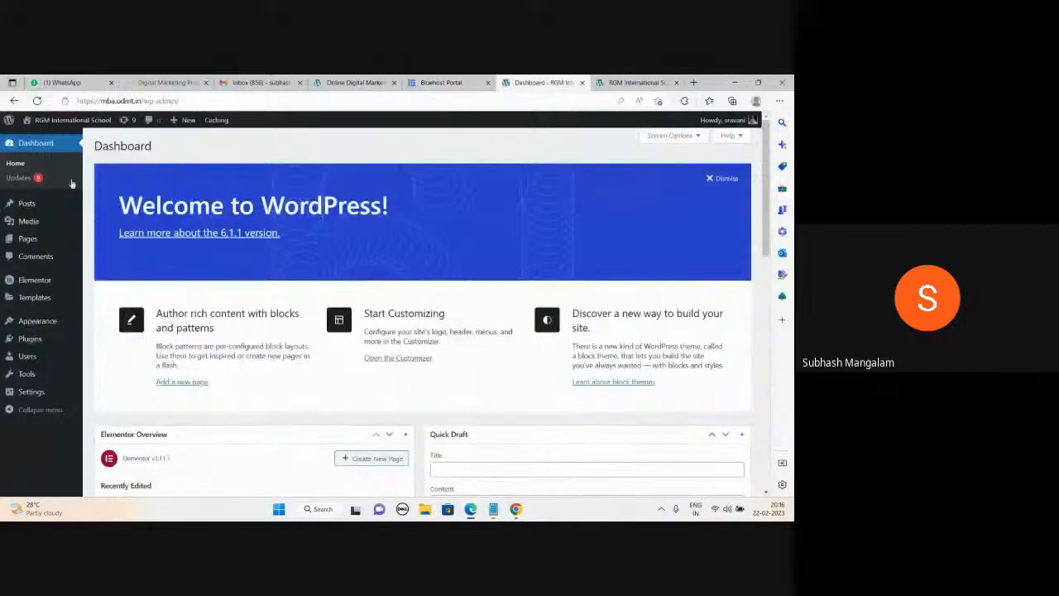
pyautogui.moveTo(11, 359)
pyautogui.click(441, 82)
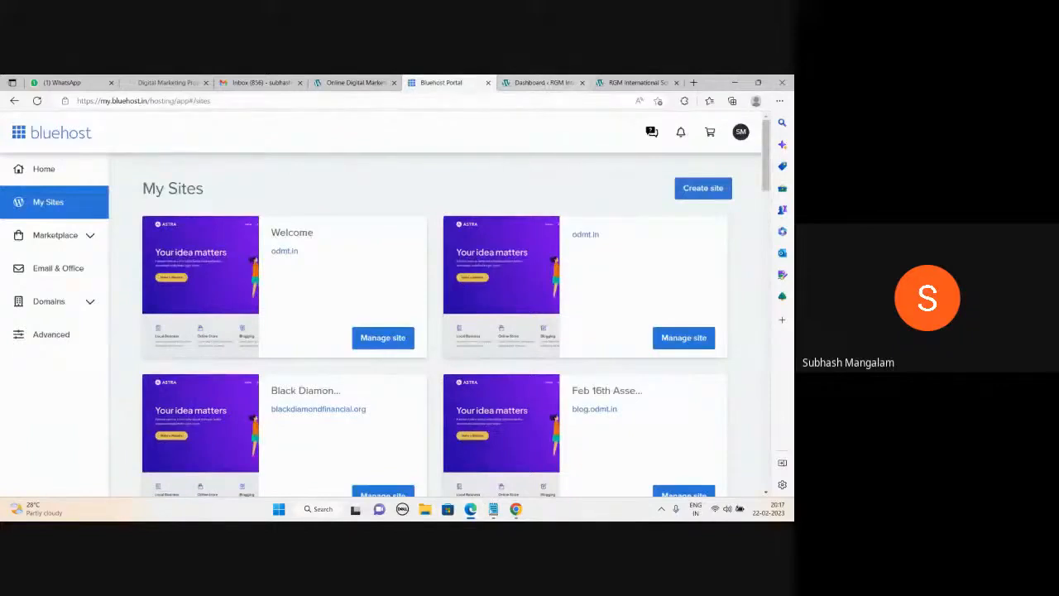
# Add the contact's e-mail address on a new line below 'Apollo Hospital' in the Cass links notes, then minimize them.
pyautogui.moveTo(494, 508)
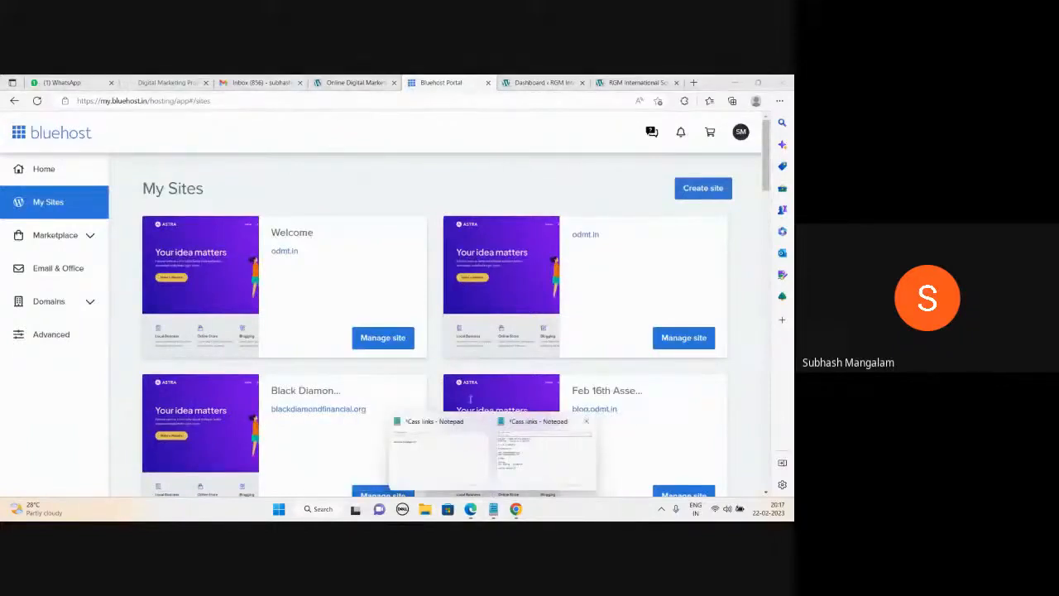
pyautogui.click(486, 462)
pyautogui.press('Return')
pyautogui.press('Return')
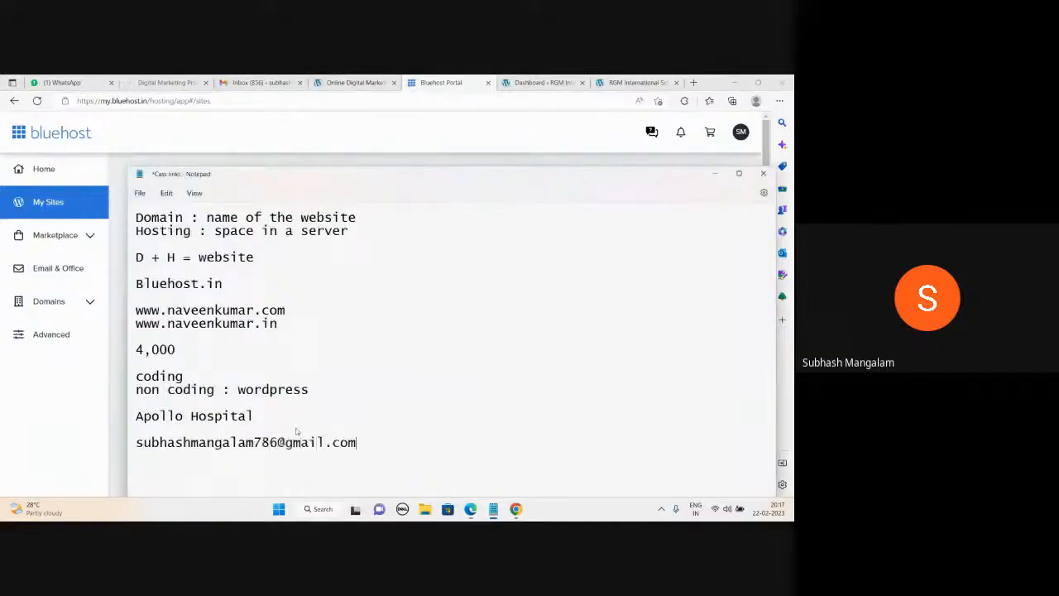
pyautogui.click(714, 173)
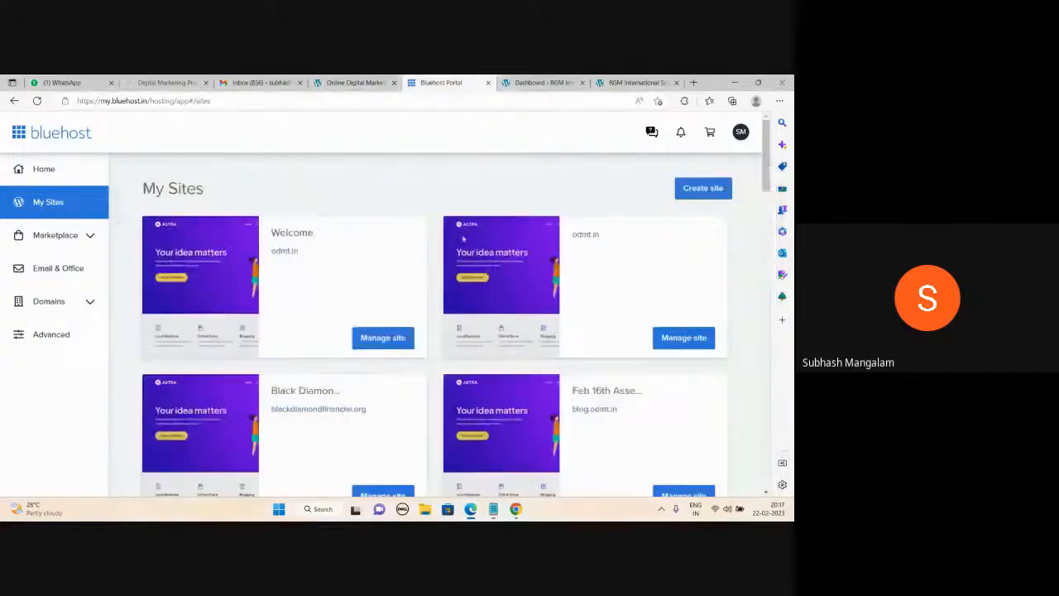
# Switch to the 'Dashboard - RGM' tab to show the RGM International School WordPress admin.
pyautogui.click(538, 82)
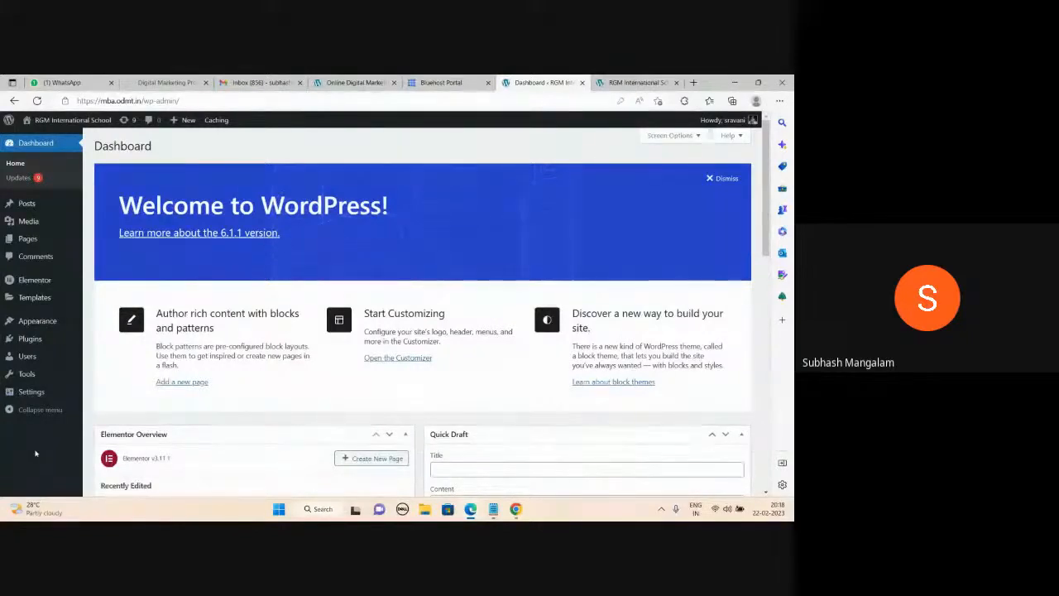
pyautogui.moveTo(28, 224)
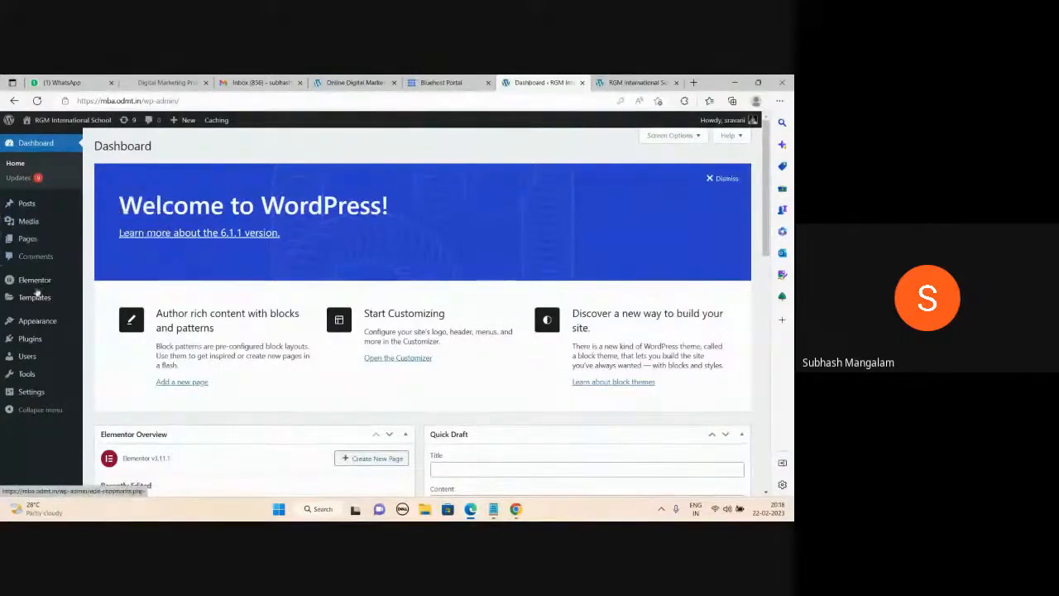
pyautogui.moveTo(71, 306)
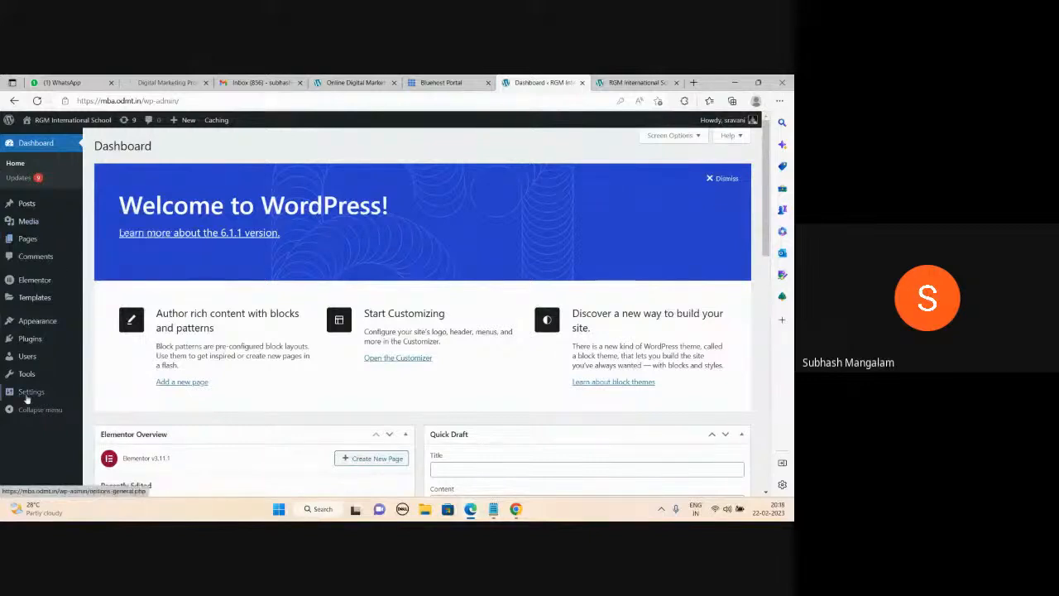
pyautogui.moveTo(27, 399)
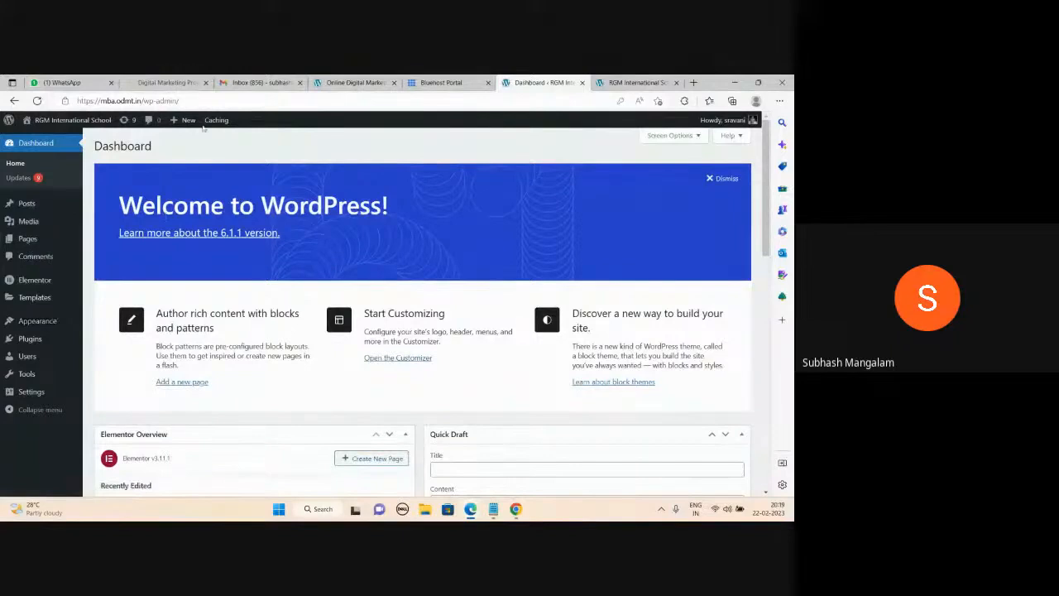
pyautogui.moveTo(217, 120)
pyautogui.moveTo(493, 509)
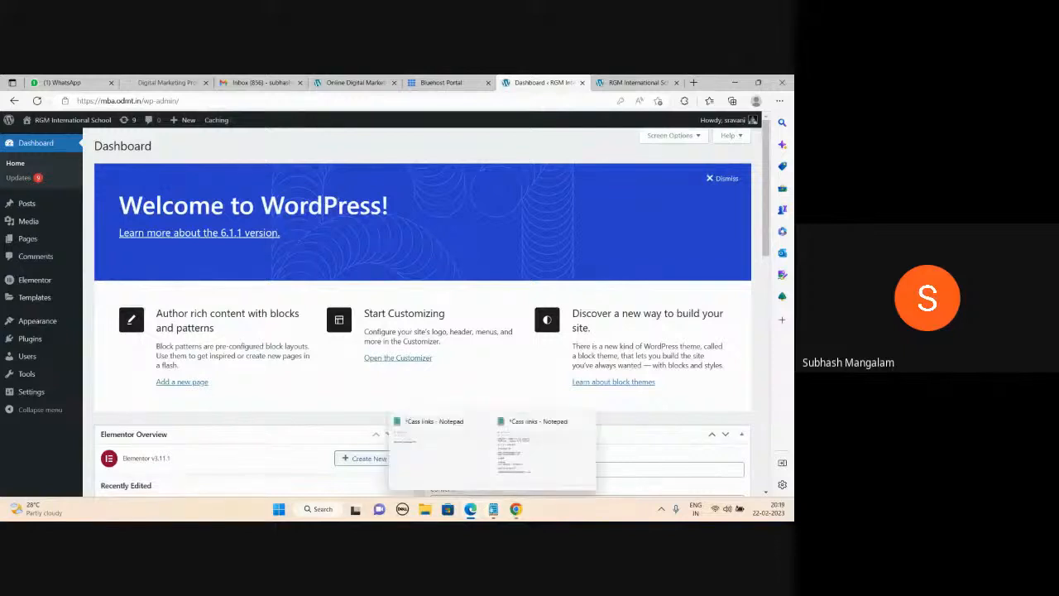
pyautogui.click(521, 464)
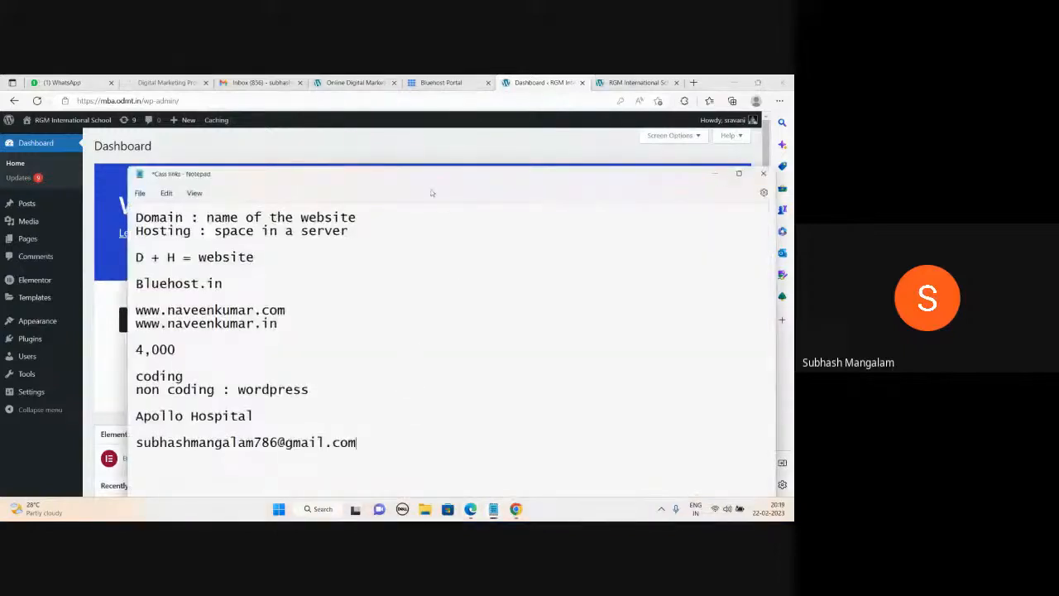
pyautogui.moveTo(440, 174); pyautogui.dragTo(462, 86)
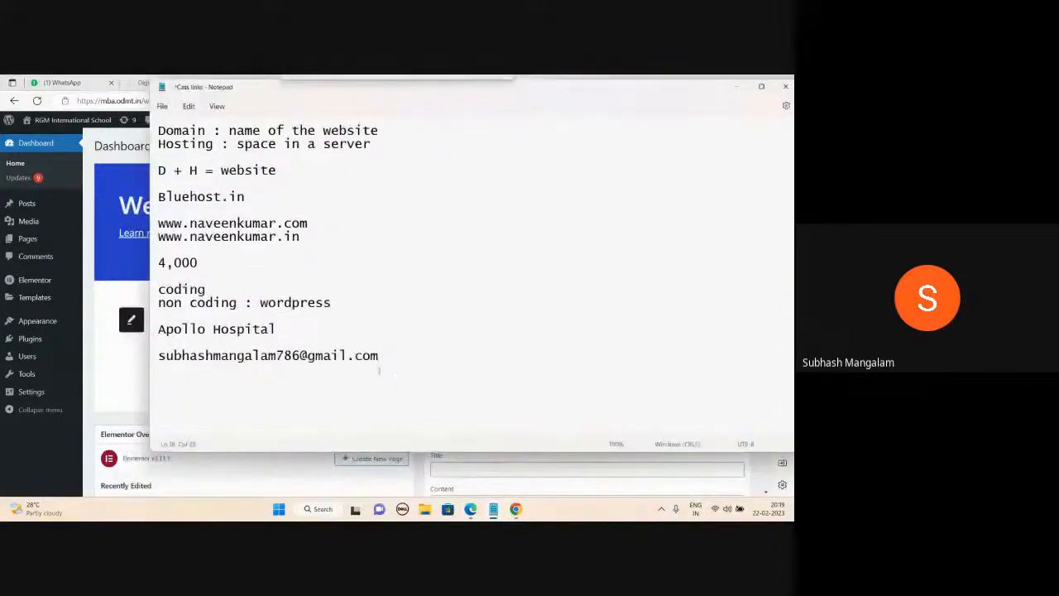
pyautogui.write('www.')
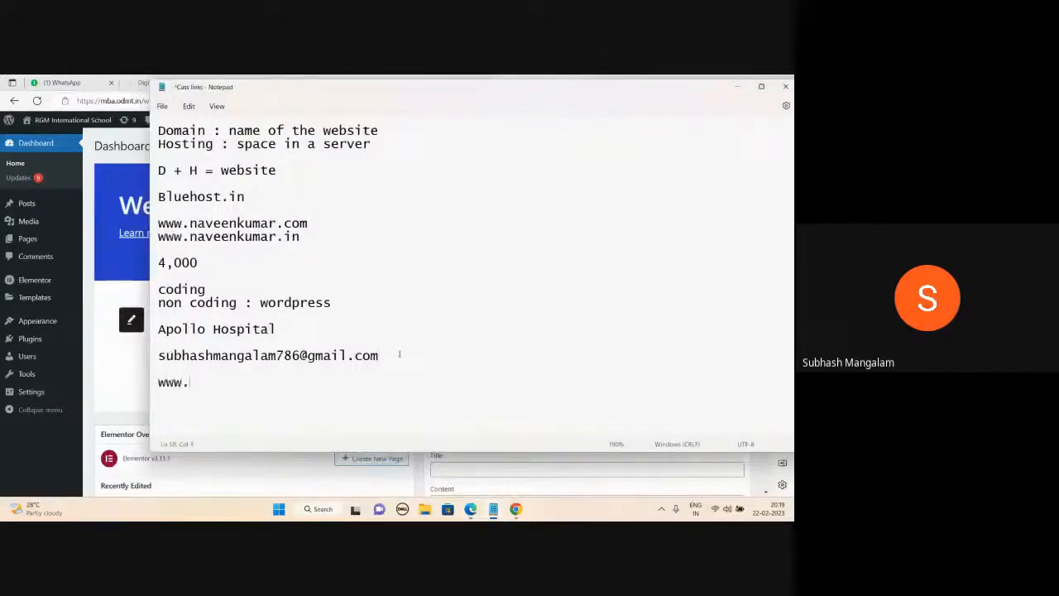
pyautogui.write('abc.com/wp-admin')
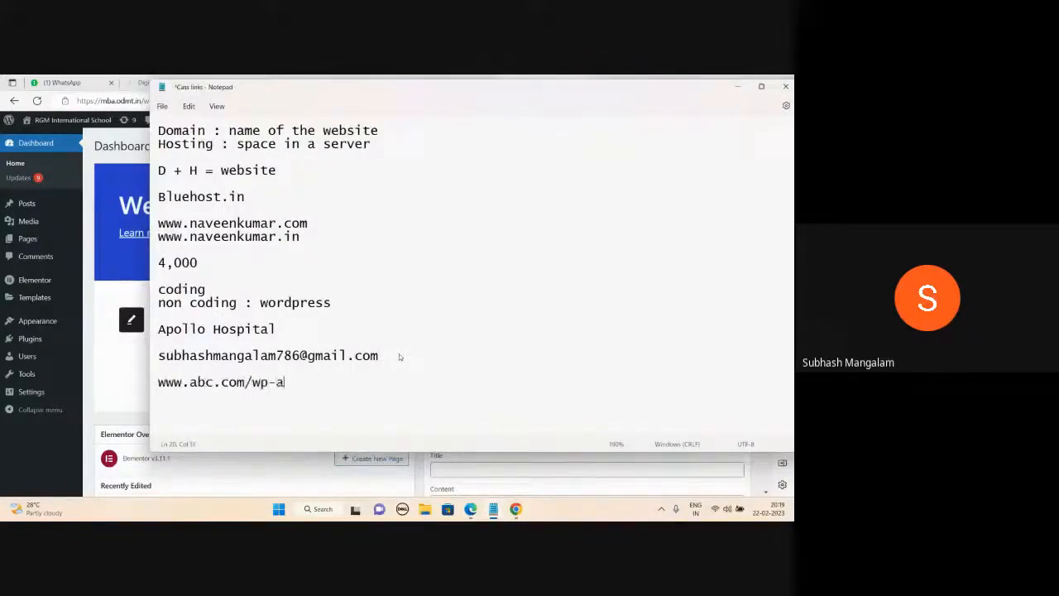
pyautogui.press('Return')
pyautogui.press('Return')
pyautogui.write('uname')
pyautogui.press('Return')
pyautogui.write('pwd')
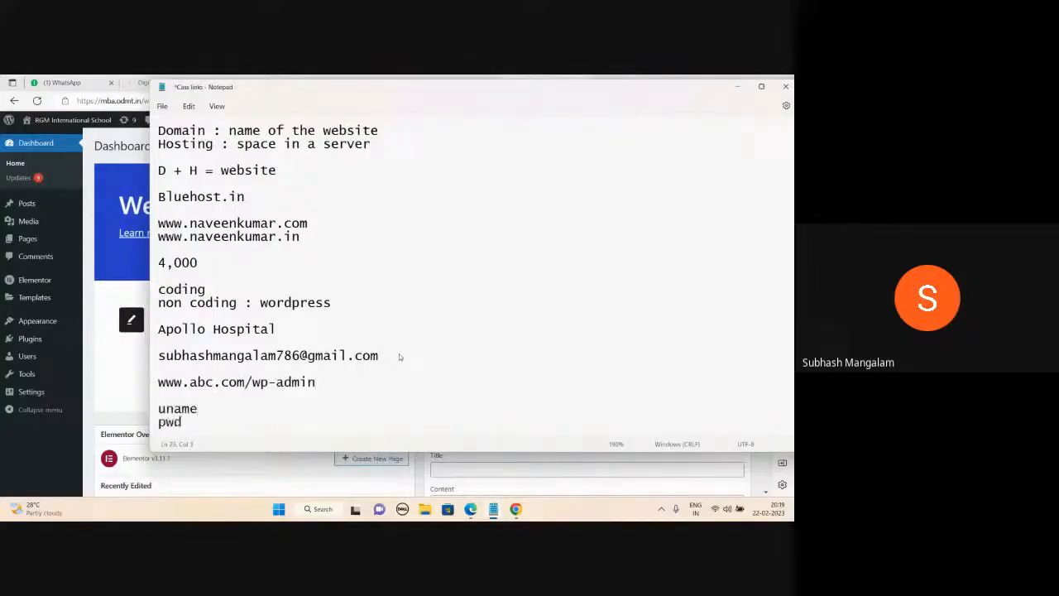
pyautogui.press('Return')
pyautogui.press('Return')
pyautogui.write('Dashboard')
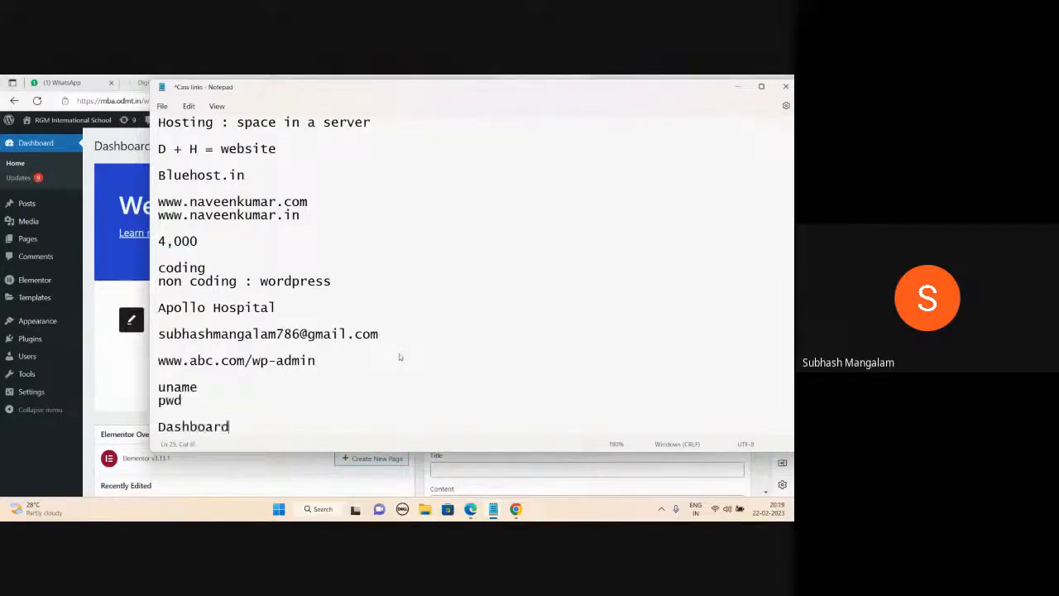
pyautogui.press('Return')
pyautogui.press('Return')
pyautogui.press('Return')
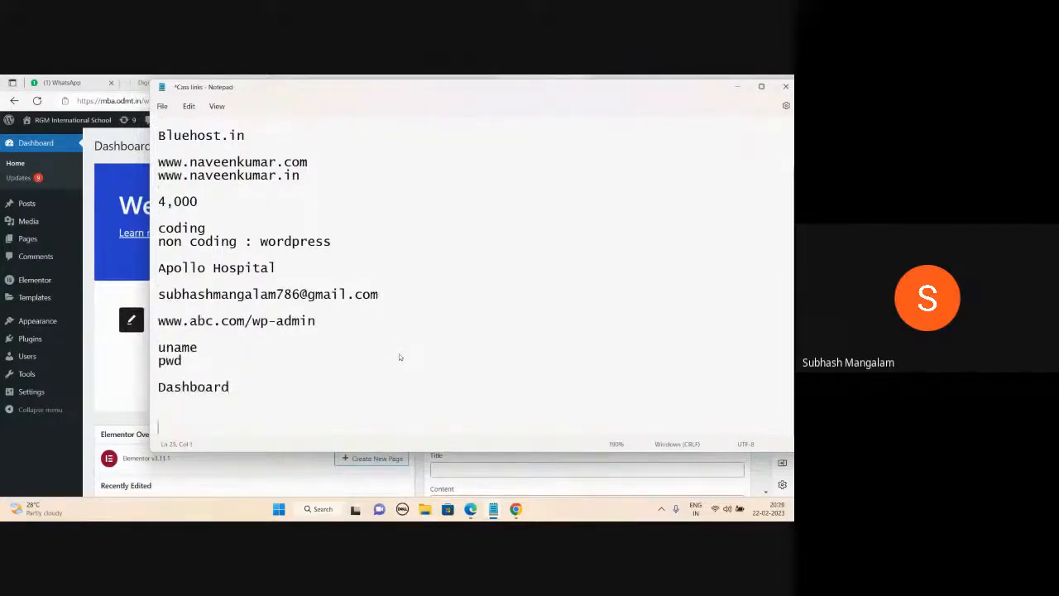
# Type the heading 'Step by step Process of creating a wordpress website', then bring Google Meet forward.
pyautogui.click(738, 86)
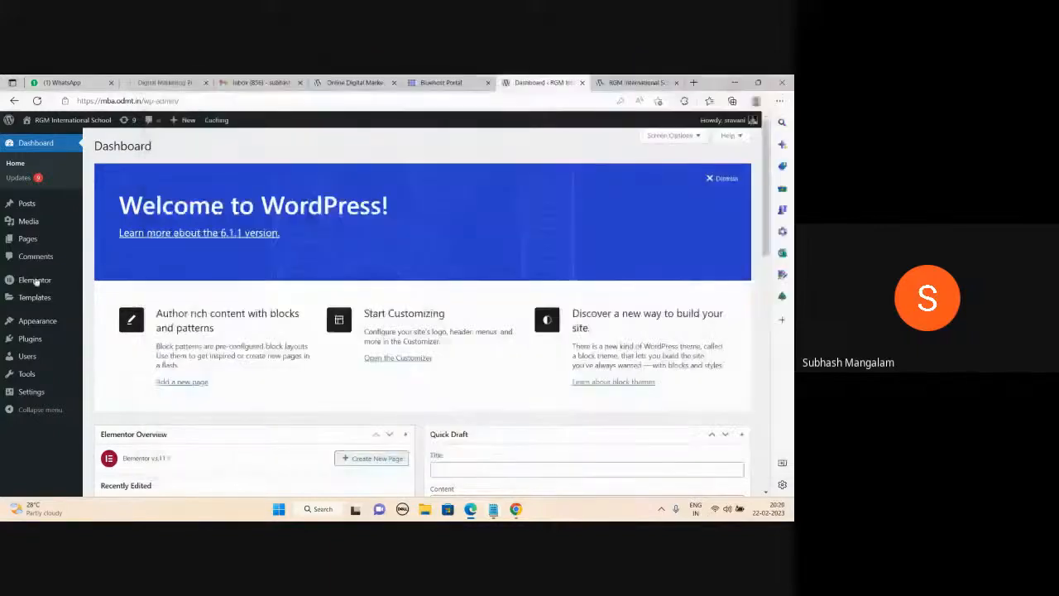
pyautogui.moveTo(494, 509)
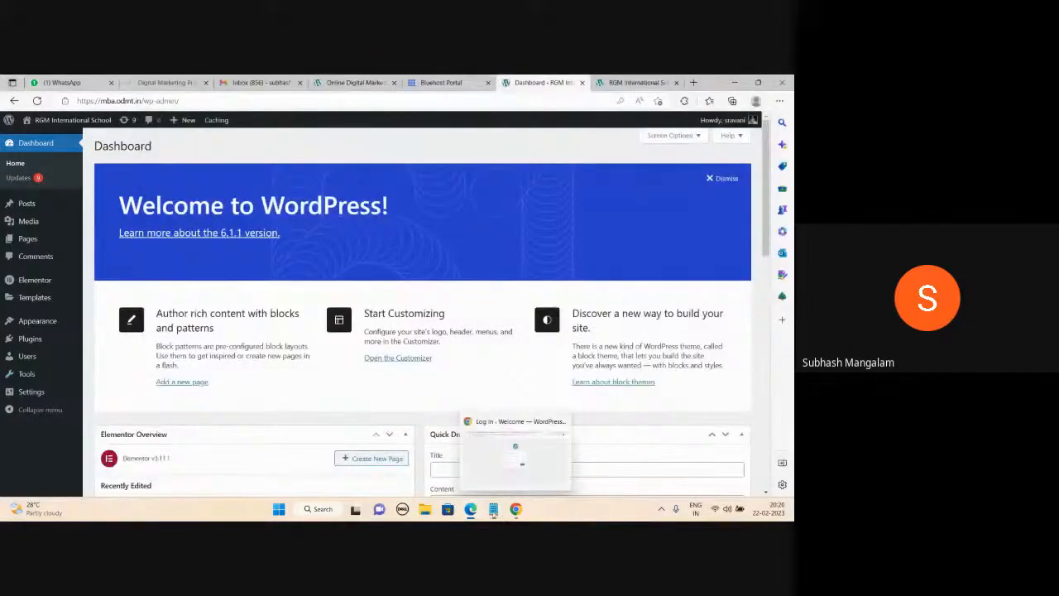
pyautogui.click(511, 478)
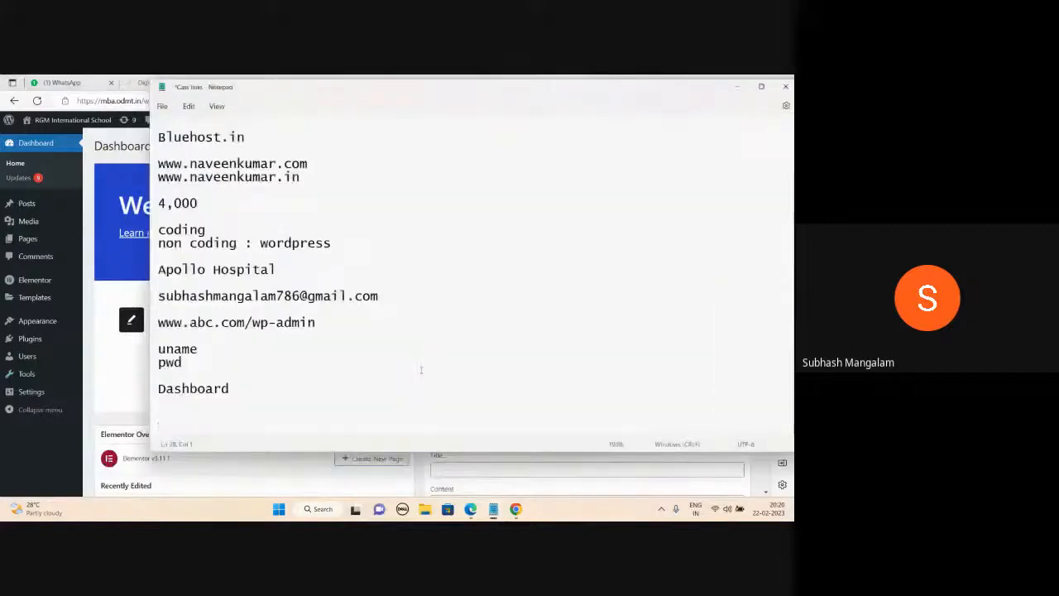
pyautogui.write('Step')
pyautogui.write('by ')
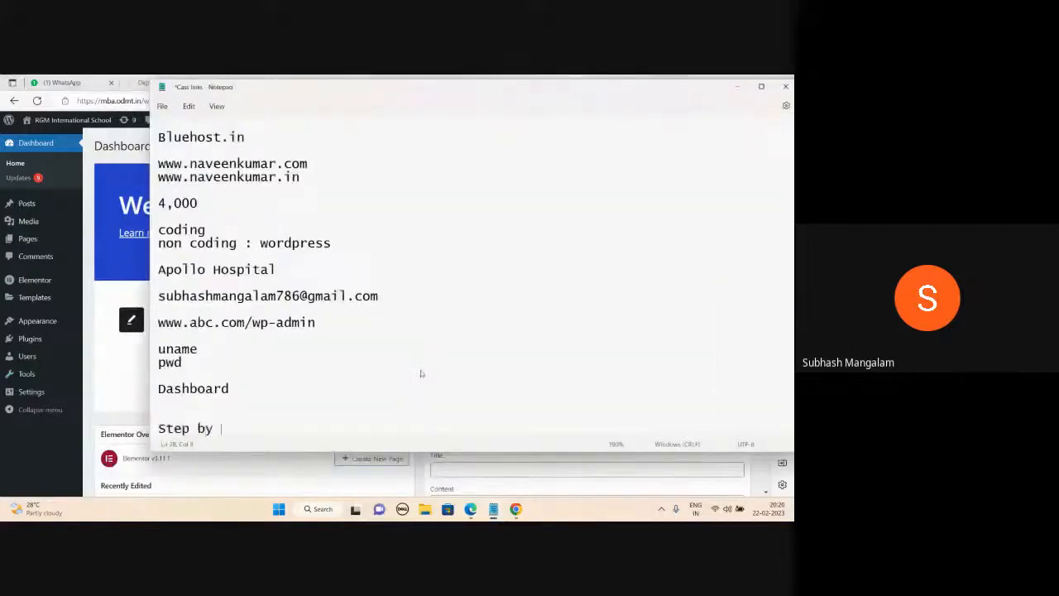
pyautogui.write('step Proc')
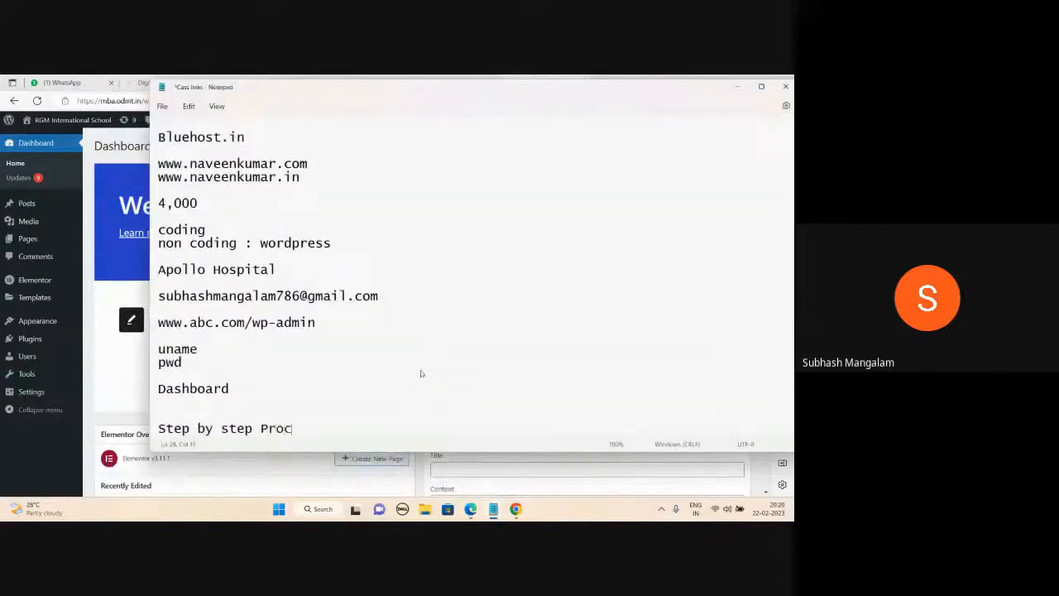
pyautogui.write('ess of creating a word')
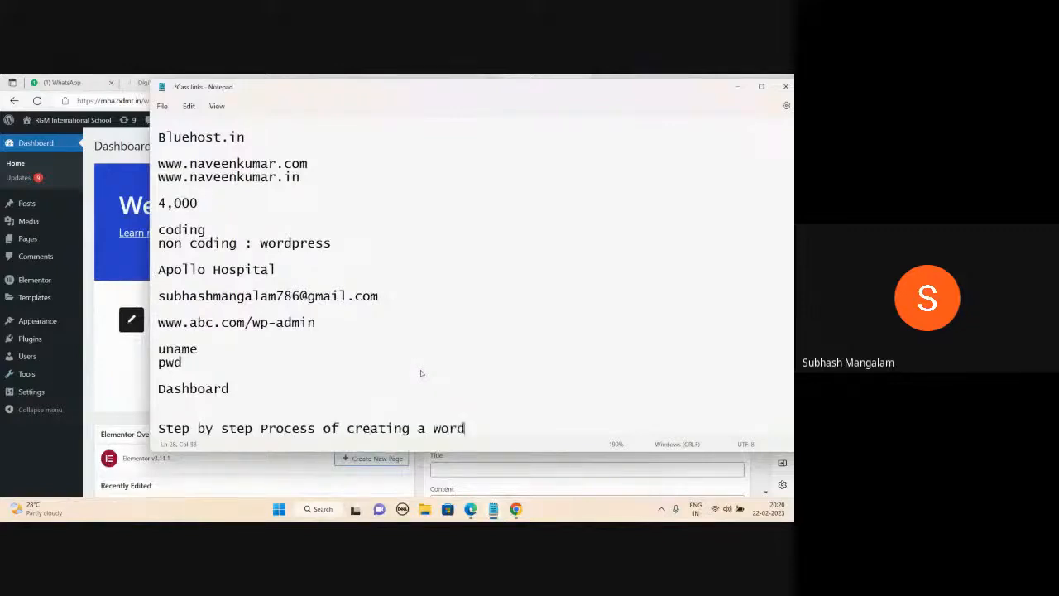
pyautogui.write('press website')
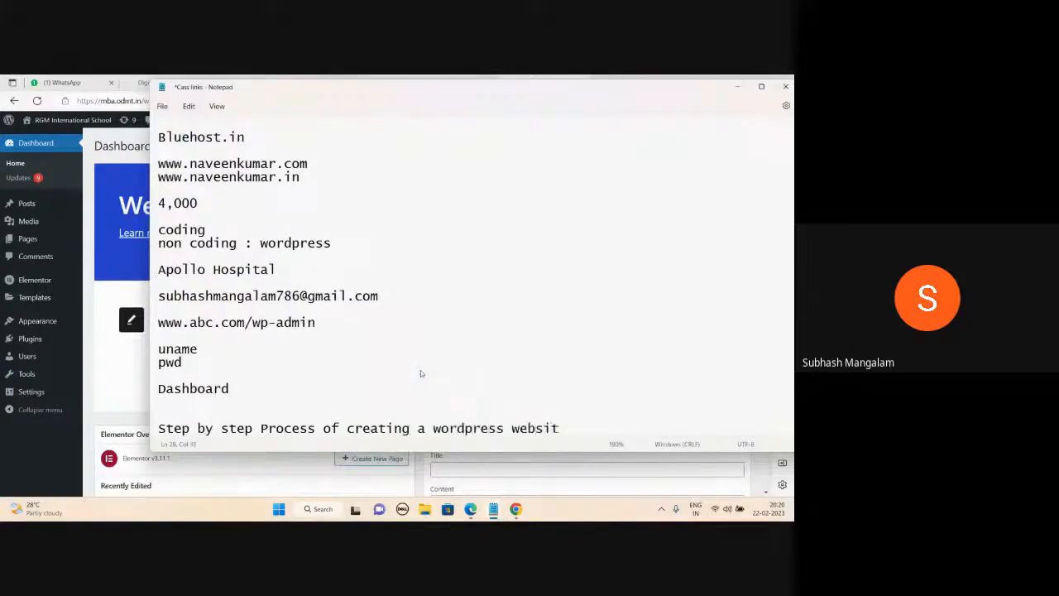
pyautogui.press('Return')
pyautogui.press('Return')
pyautogui.press('Return')
pyautogui.press('Return')
pyautogui.press('Return')
pyautogui.press('Return')
pyautogui.press('Return')
pyautogui.press('Return')
pyautogui.press('Return')
pyautogui.press('Return')
pyautogui.press('Return')
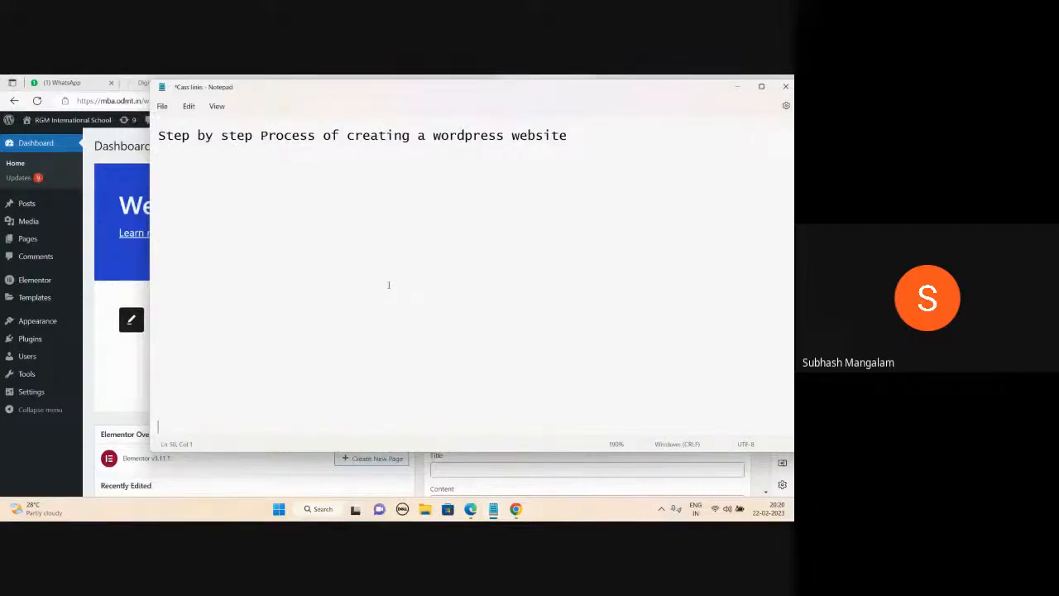
pyautogui.moveTo(470, 509)
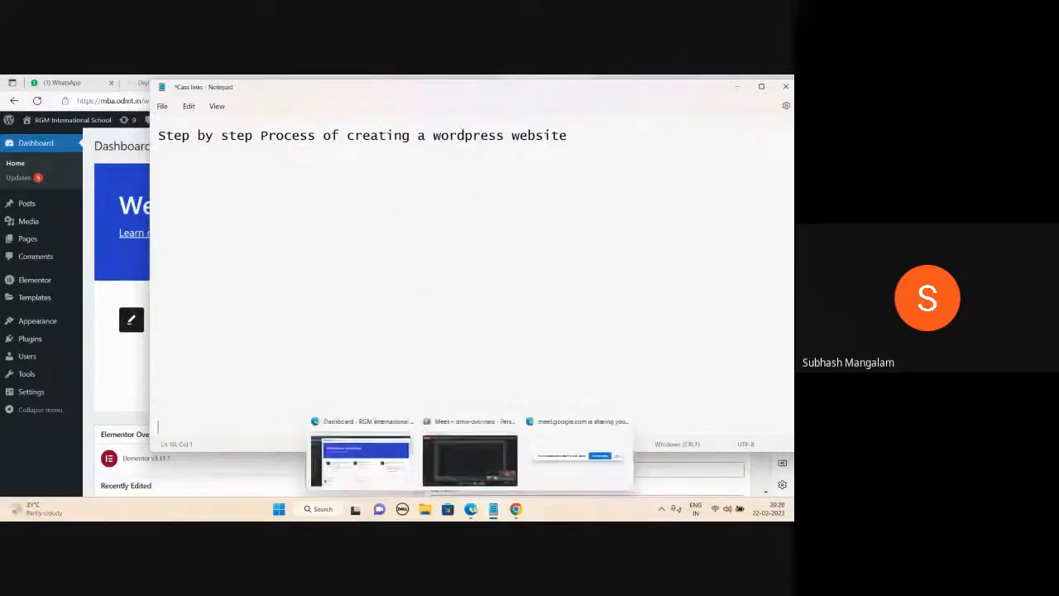
pyautogui.click(468, 447)
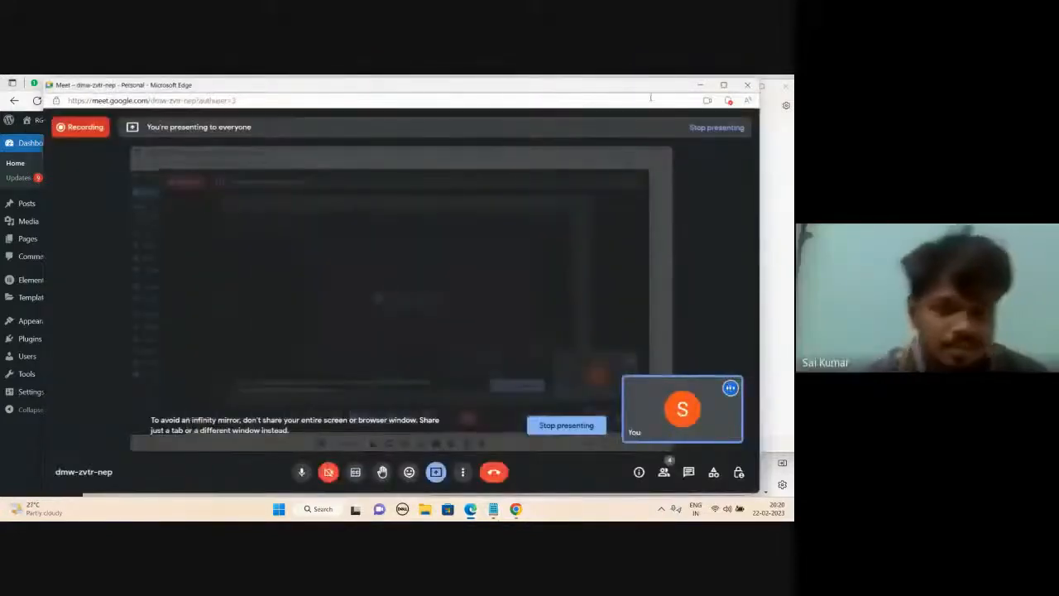
# List 1.Pages, 2.Theme, 3.Menu and 4.Customize on separate lines under the heading.
pyautogui.click(697, 86)
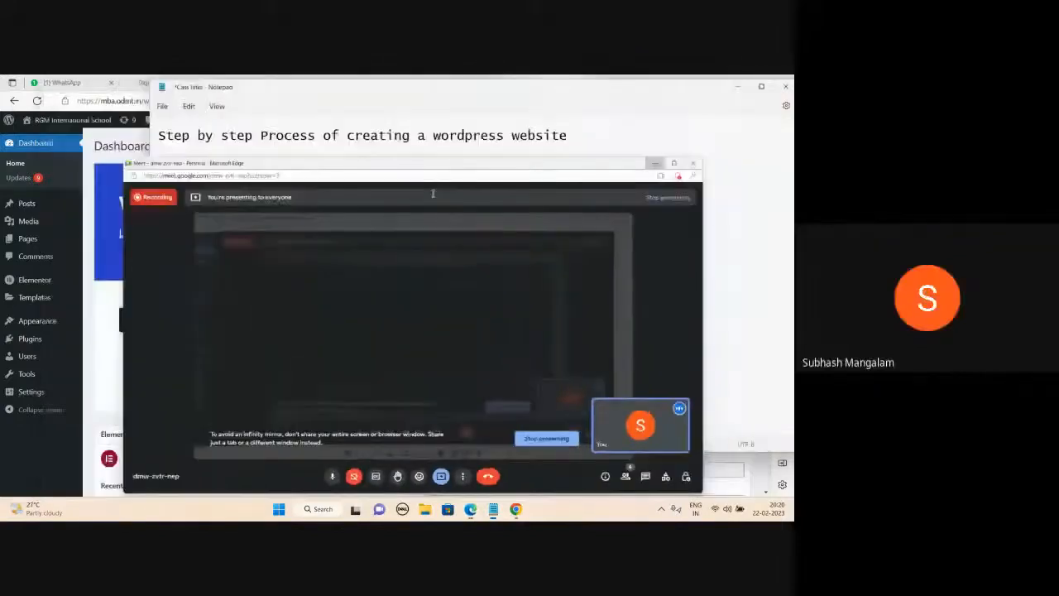
pyautogui.write('1.Pages')
pyautogui.press('Return')
pyautogui.write('2.')
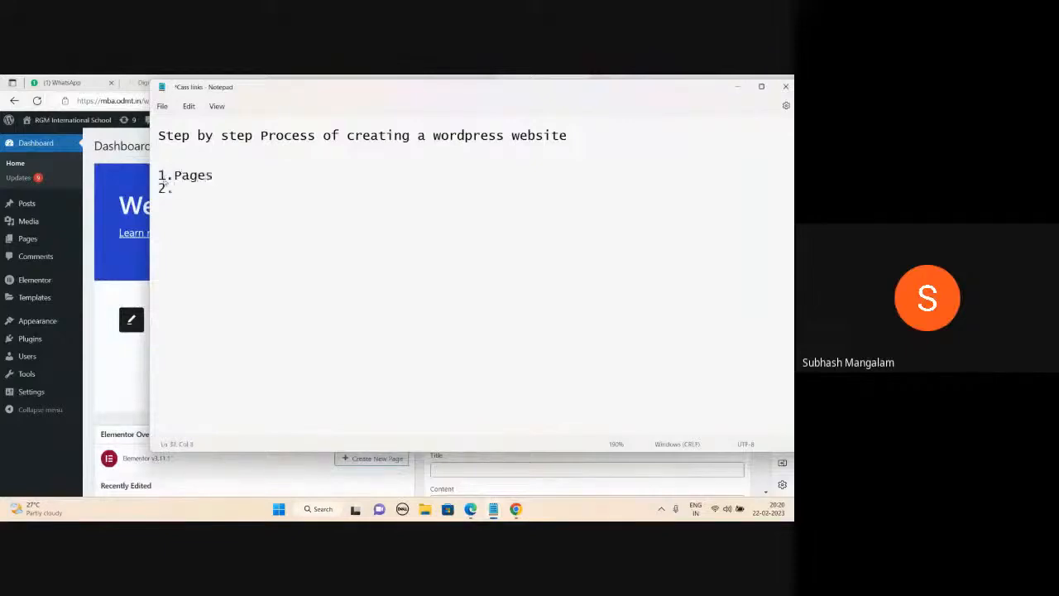
pyautogui.write('Theme')
pyautogui.press('Return')
pyautogui.write('3.Menu')
pyautogui.press('Return')
pyautogui.write('4.Cu')
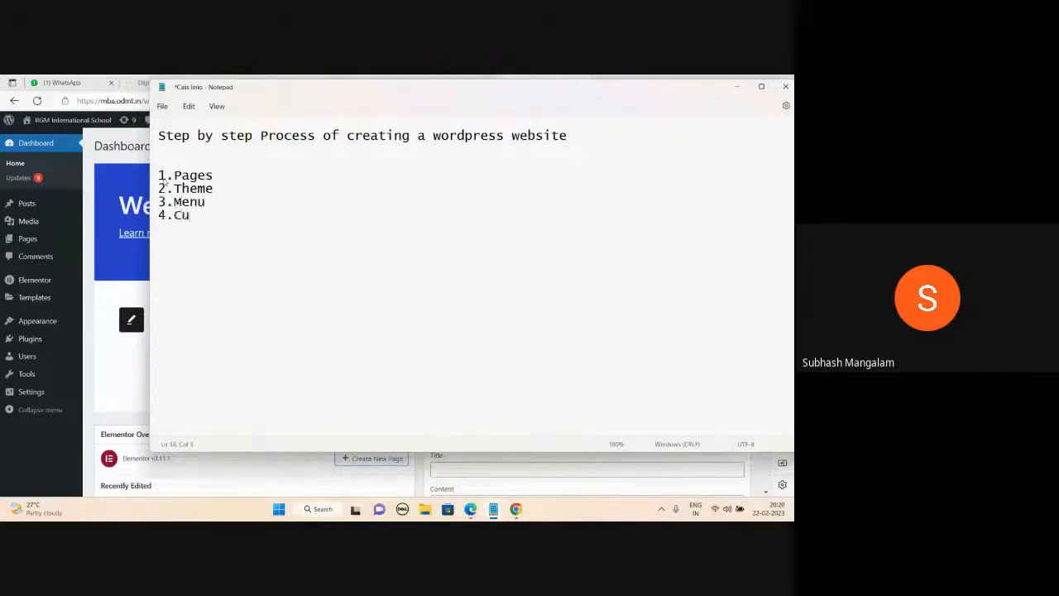
pyautogui.write('stomize')
pyautogui.scroll(2, 294, 232)
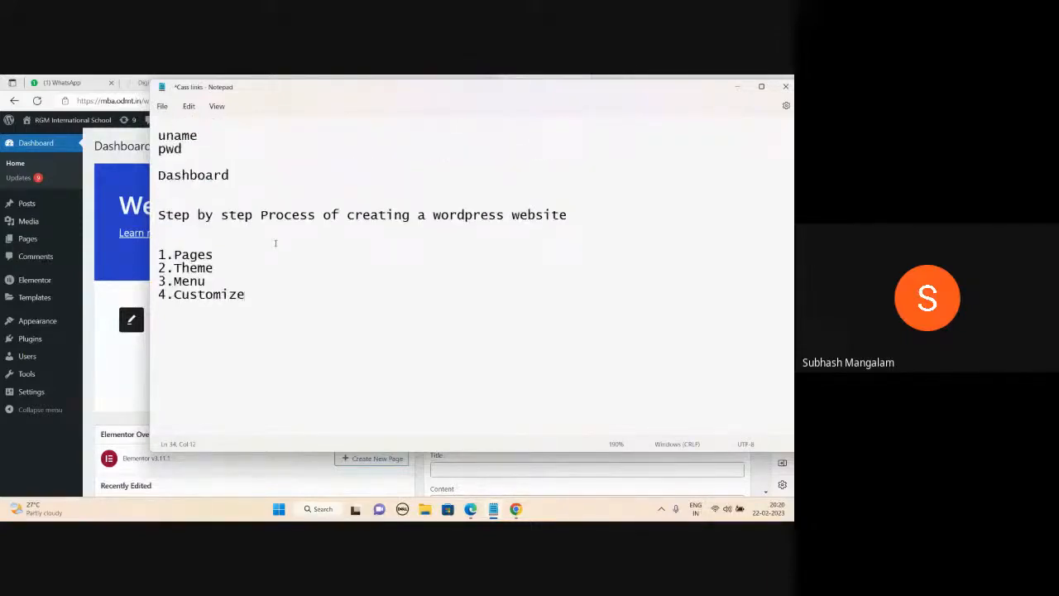
# Extend the 1.Pages line with Home, About Us, Contact Us and 'Services : Cardiology Gynaecology pediatrics'.
pyautogui.click(230, 255)
pyautogui.write('Home About ')
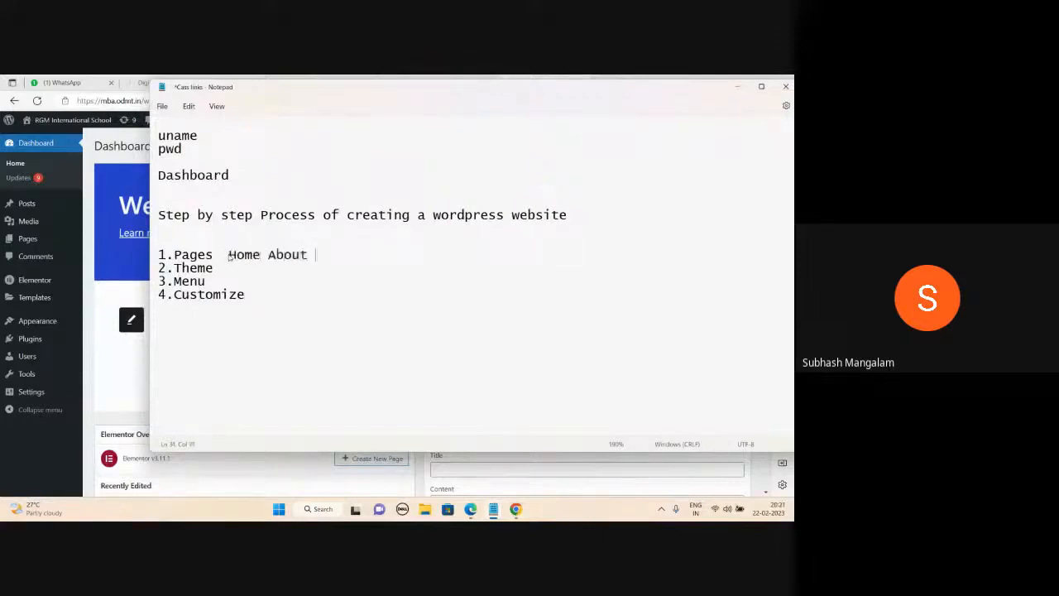
pyautogui.write('Us  Contact Us')
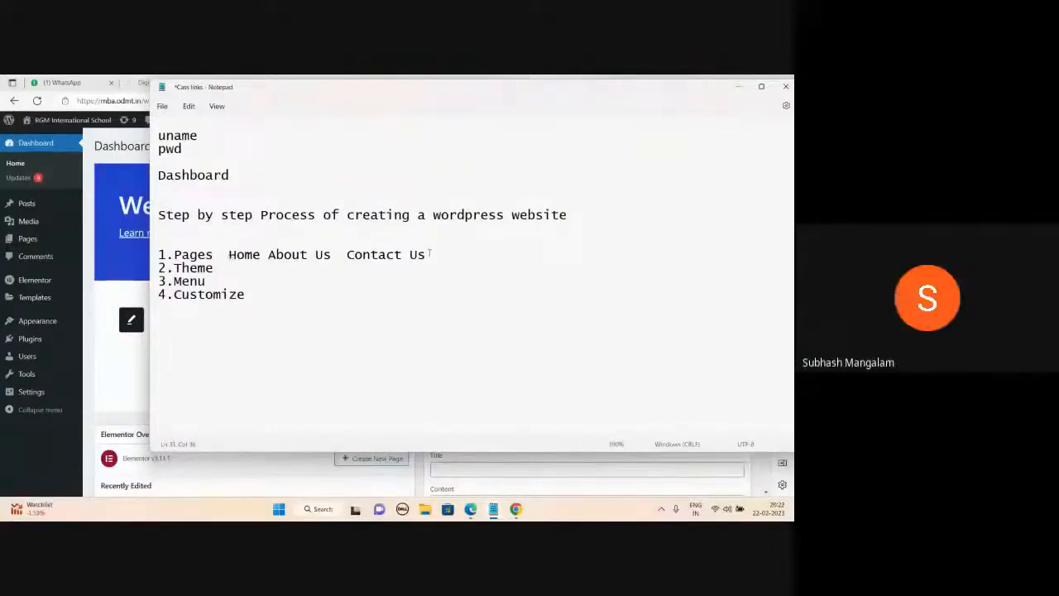
pyautogui.write('Services')
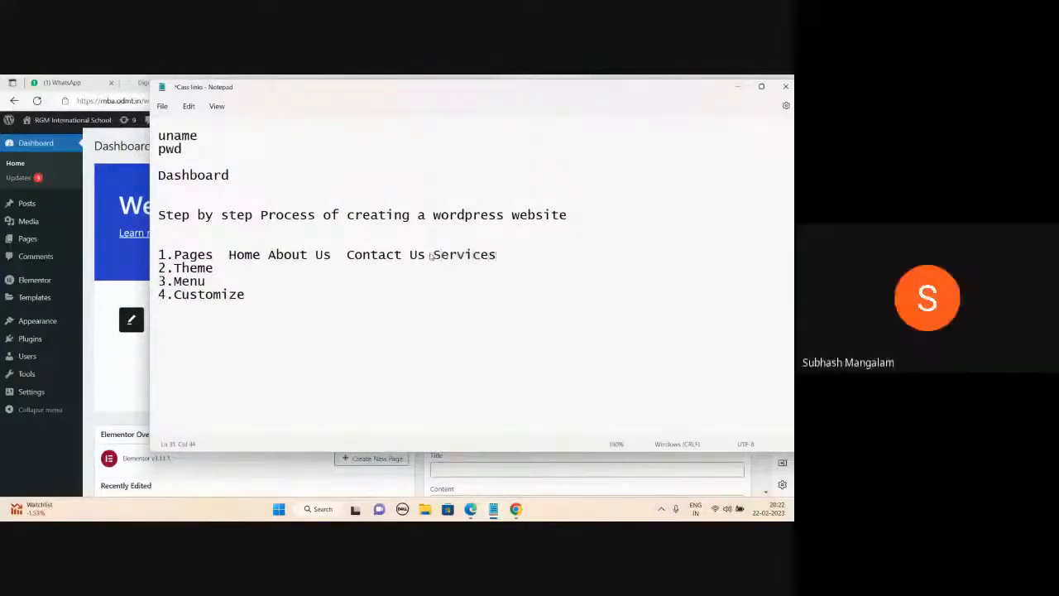
pyautogui.write(' : Card')
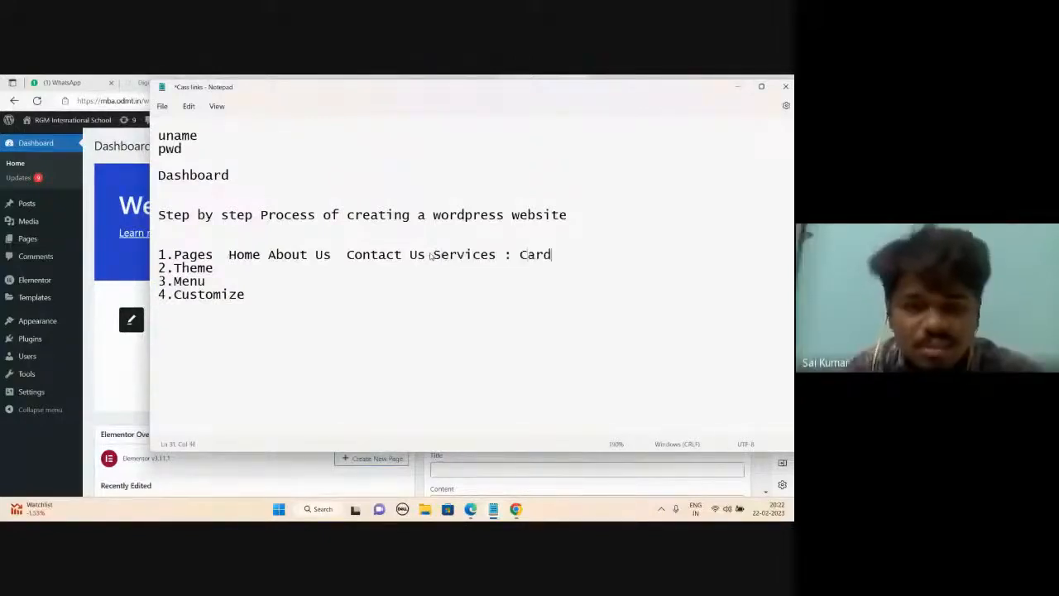
pyautogui.write('iology G')
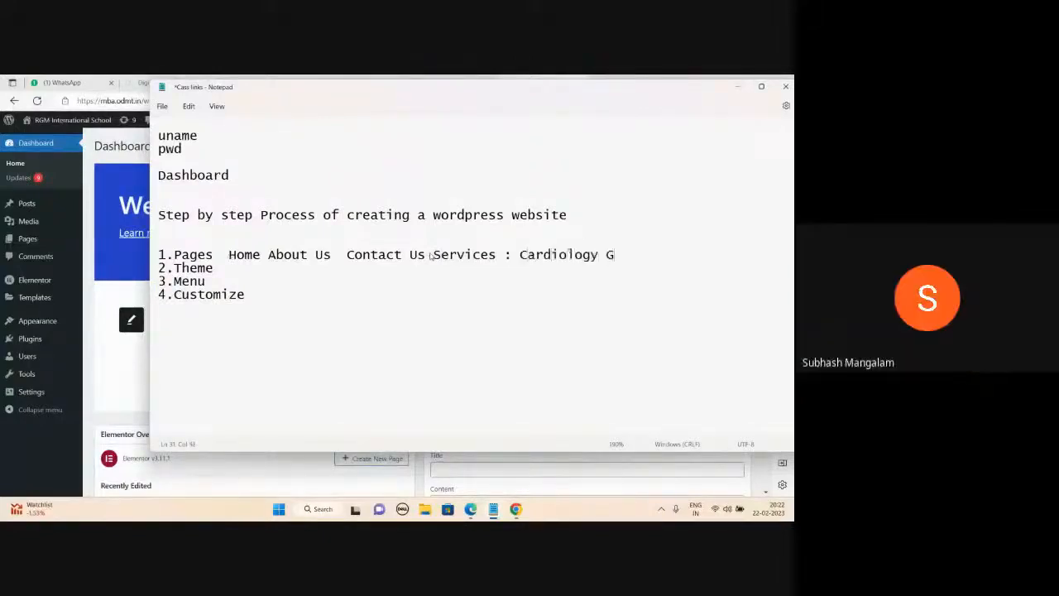
pyautogui.write('ynaecology pediatrics')
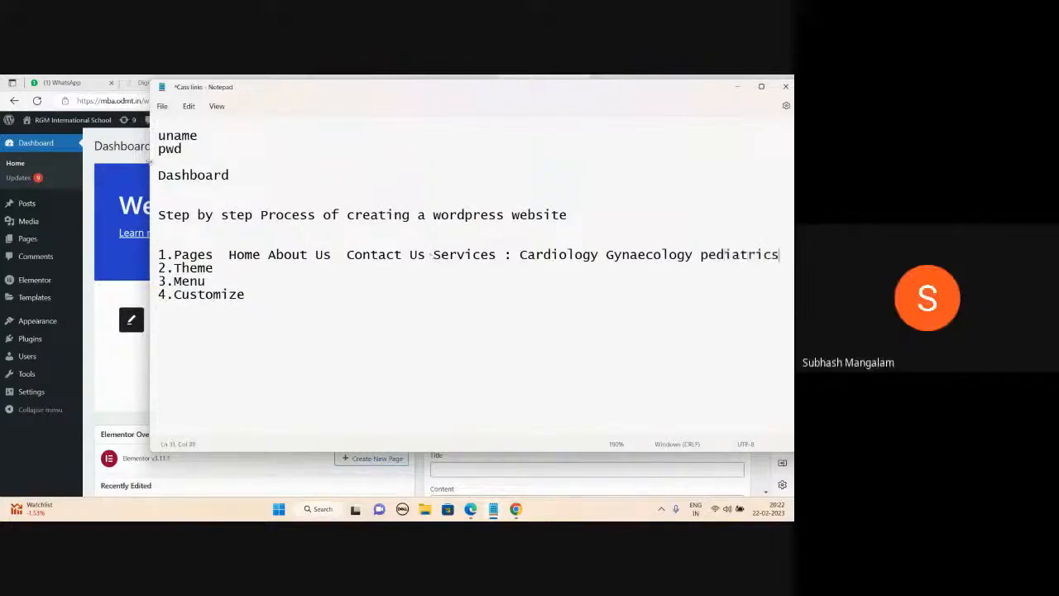
pyautogui.moveTo(149, 162); pyautogui.dragTo(46, 162)
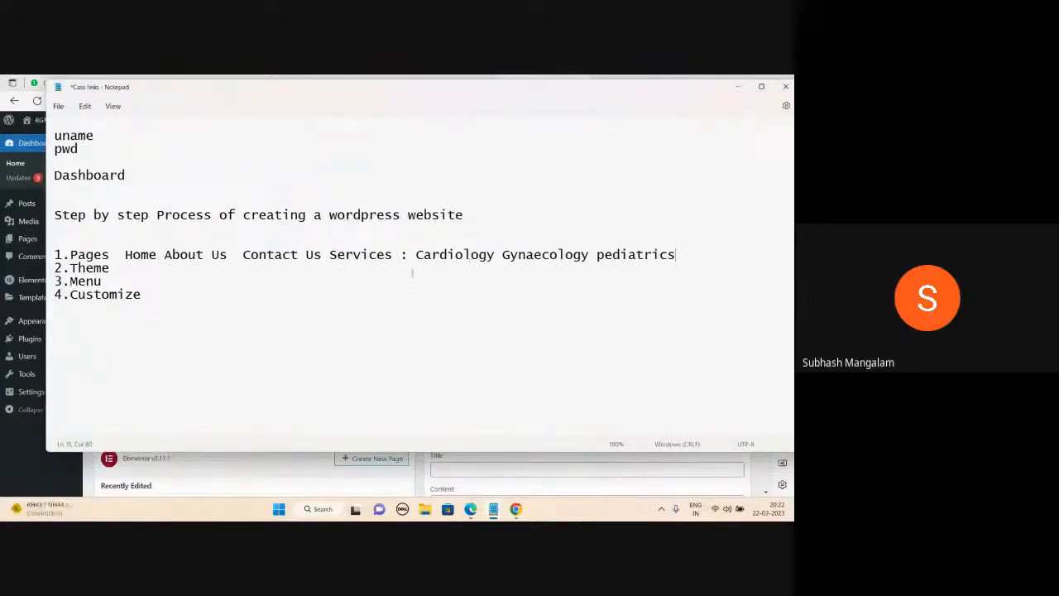
# Append 'Template' to the 2.Theme line and move the cursor to the Customize step.
pyautogui.click(118, 267)
pyautogui.moveTo(470, 509)
pyautogui.click(465, 467)
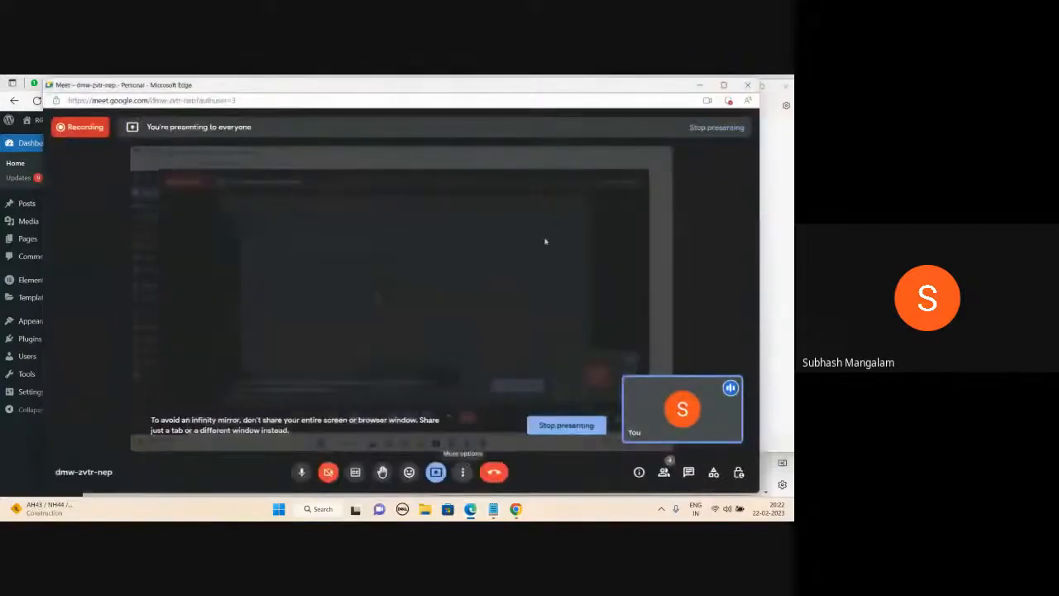
pyautogui.click(701, 86)
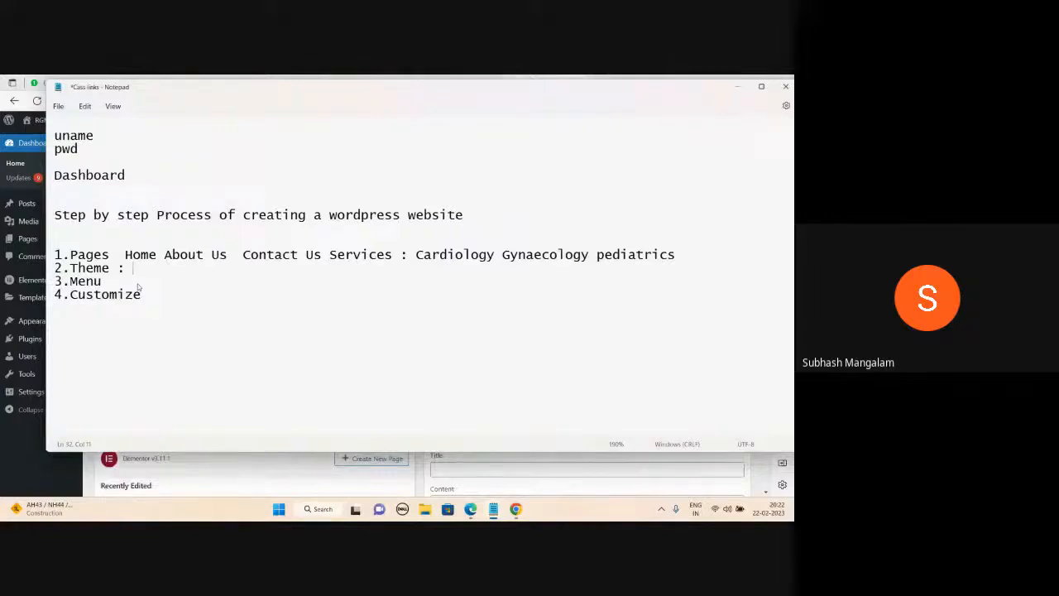
pyautogui.write('Template')
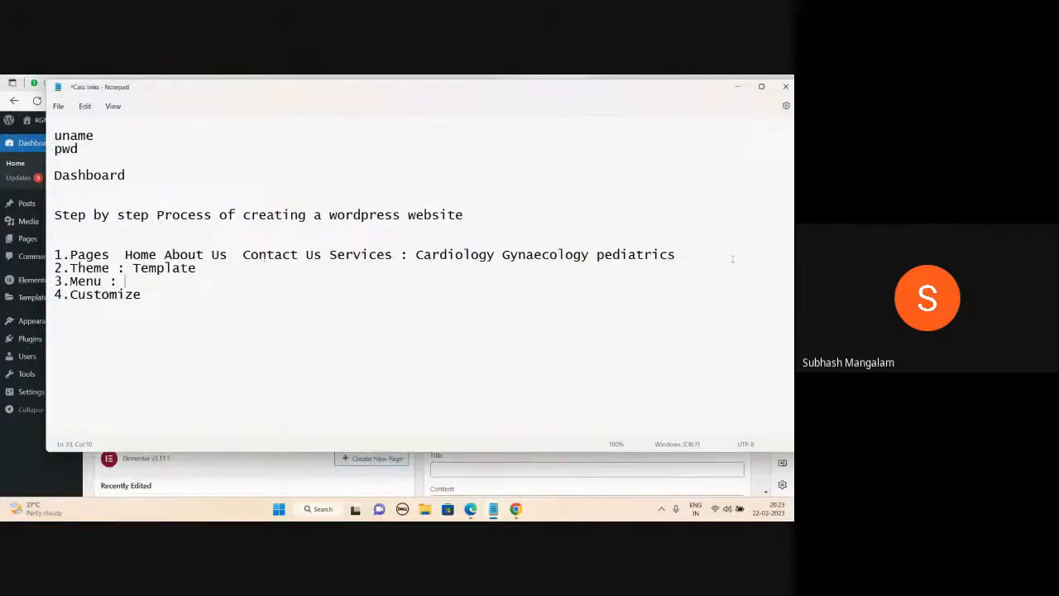
pyautogui.click(158, 294)
# Preview the live site's homepage, return to the Dashboard and review the notes.
pyautogui.click(737, 86)
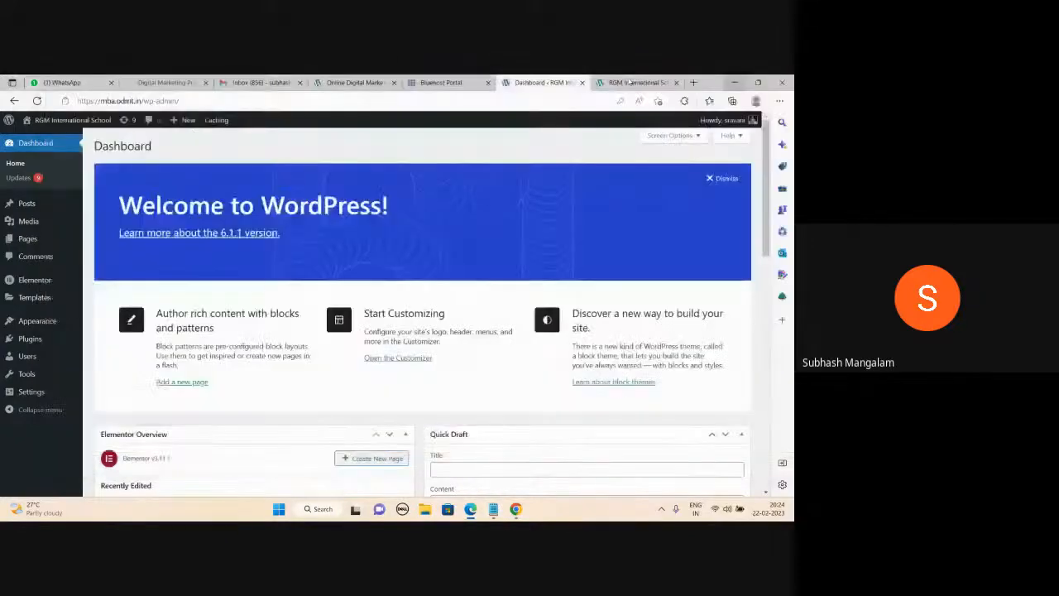
pyautogui.click(628, 81)
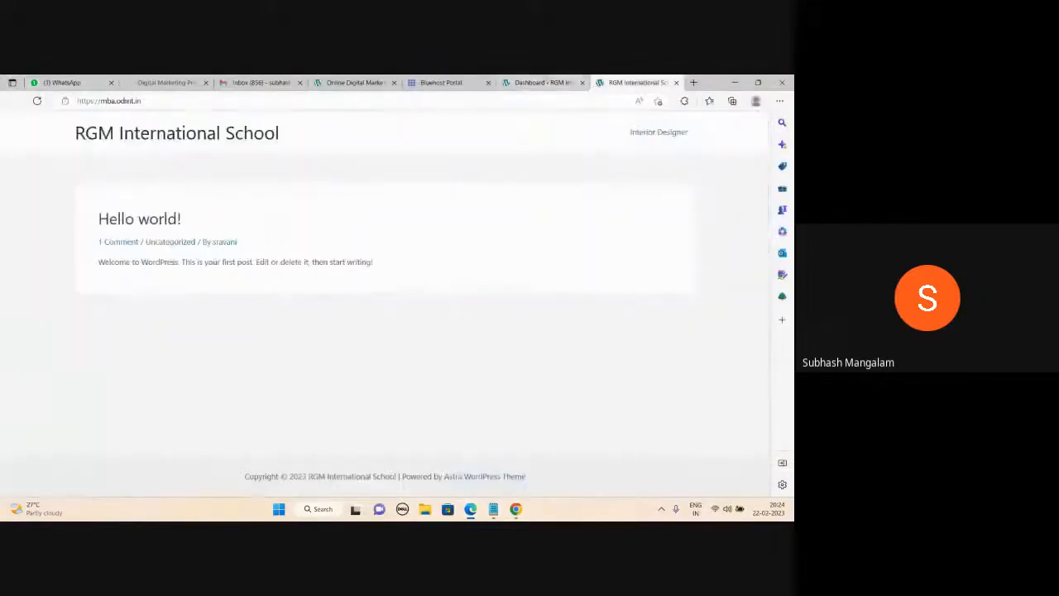
pyautogui.click(545, 82)
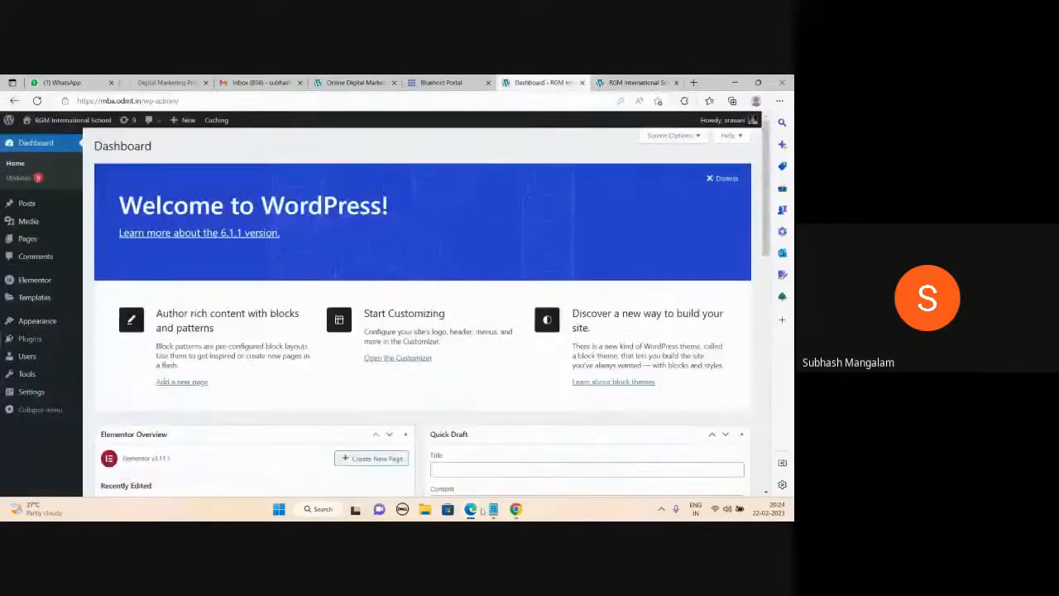
pyautogui.moveTo(488, 509)
pyautogui.click(525, 456)
pyautogui.scroll(1, 162, 339)
pyautogui.scroll(4, 162, 339)
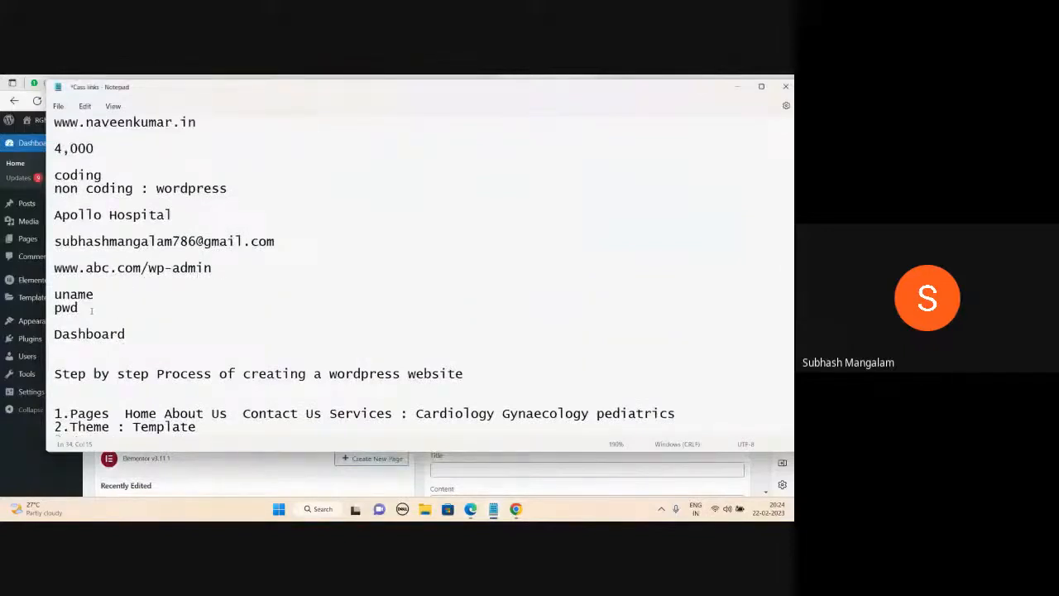
pyautogui.click(733, 85)
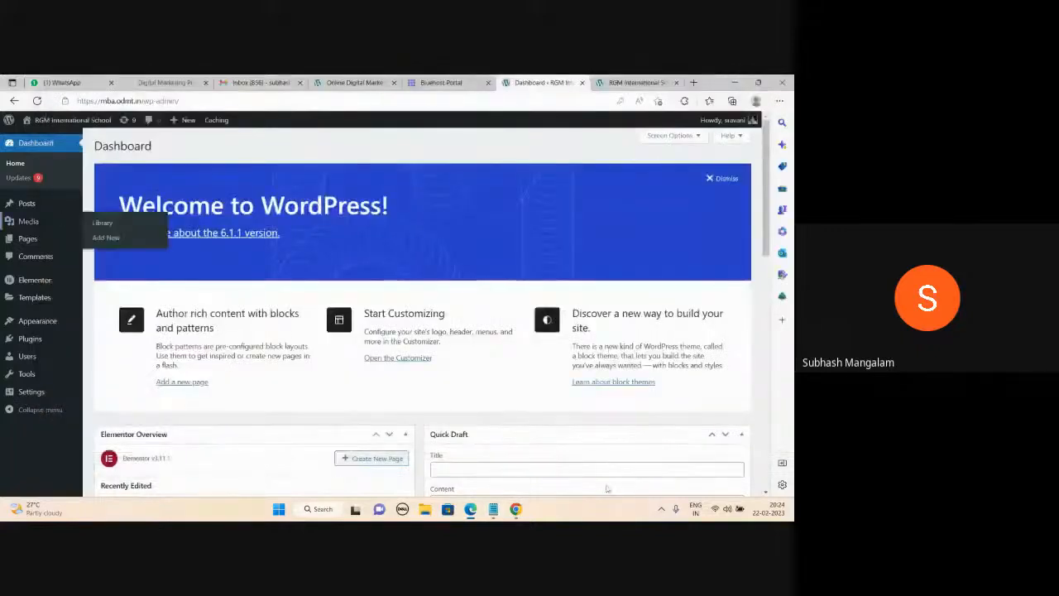
# Close the extra Notepad window without saving and go to the WordPress Pages list.
pyautogui.moveTo(493, 509)
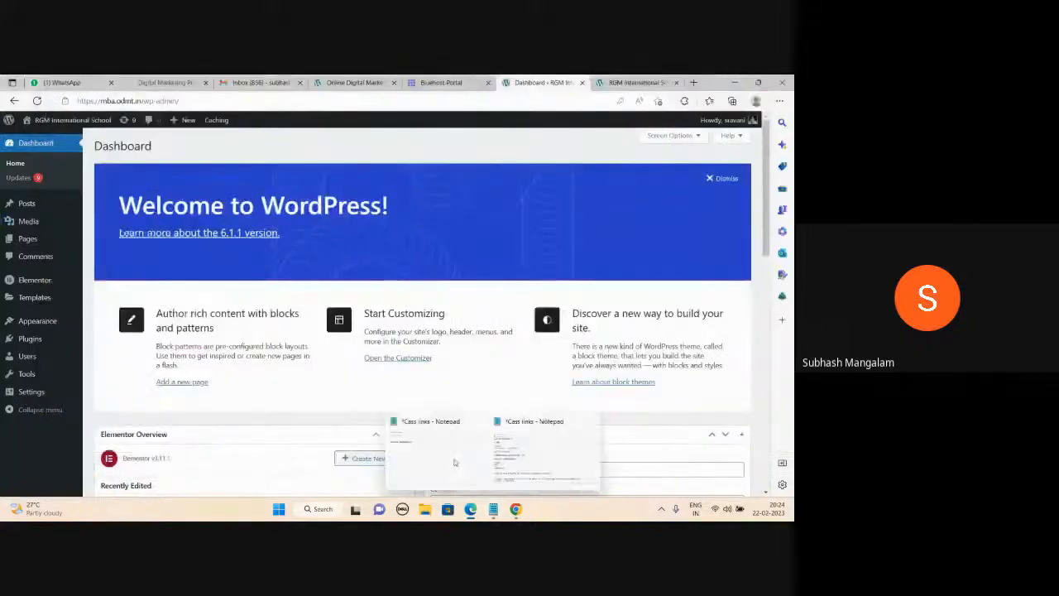
pyautogui.click(478, 422)
pyautogui.click(460, 324)
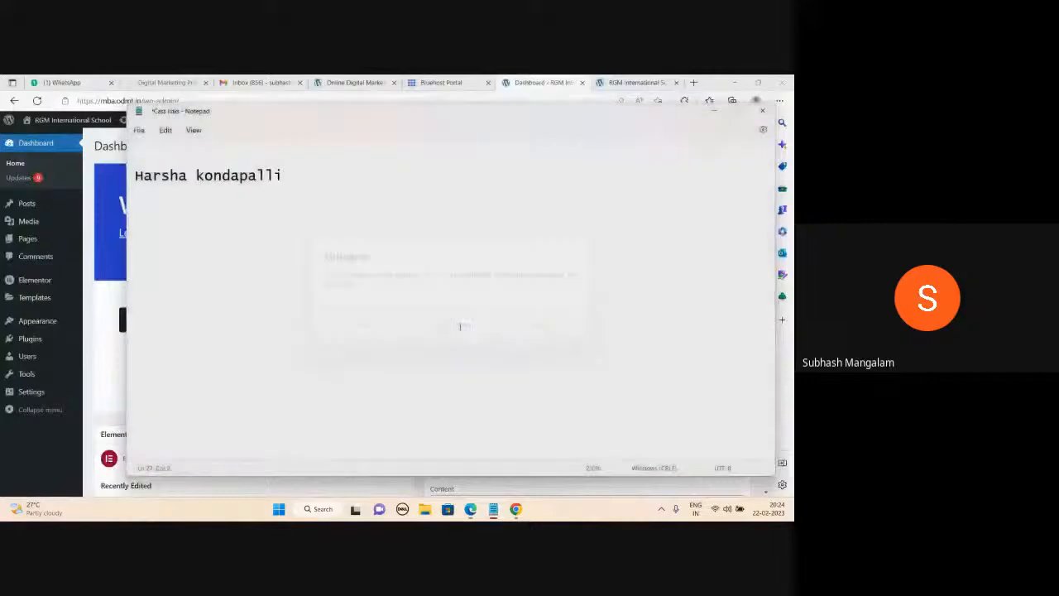
pyautogui.moveTo(493, 508)
pyautogui.click(498, 464)
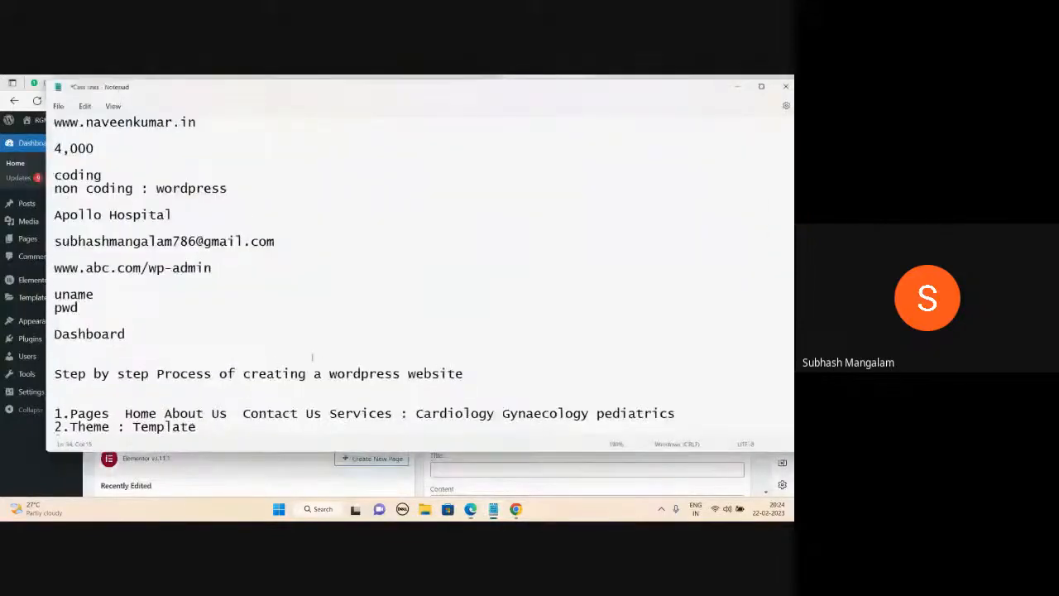
pyautogui.scroll(-3, 313, 360)
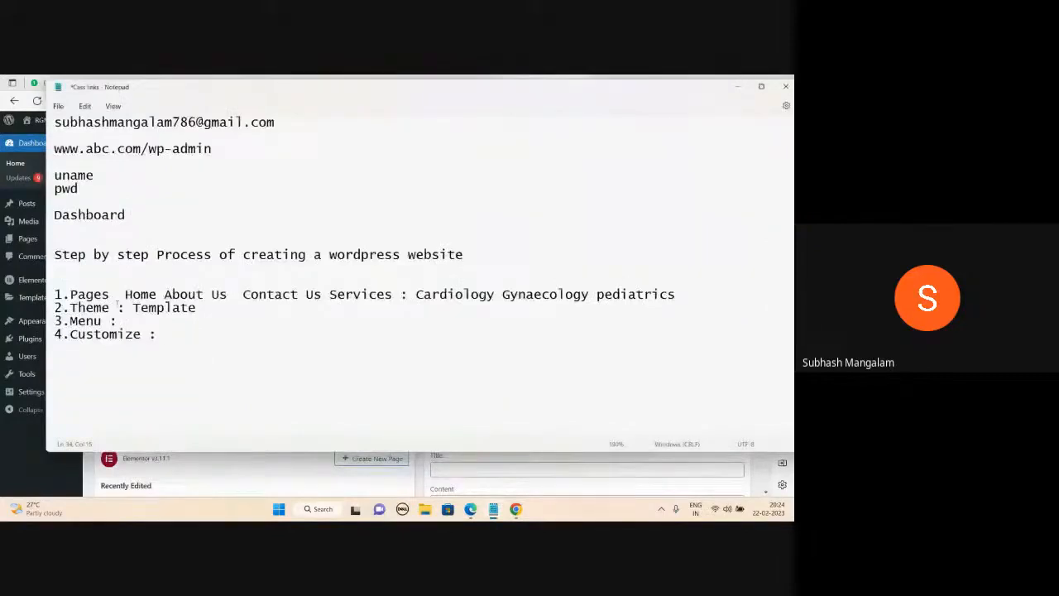
pyautogui.click(739, 86)
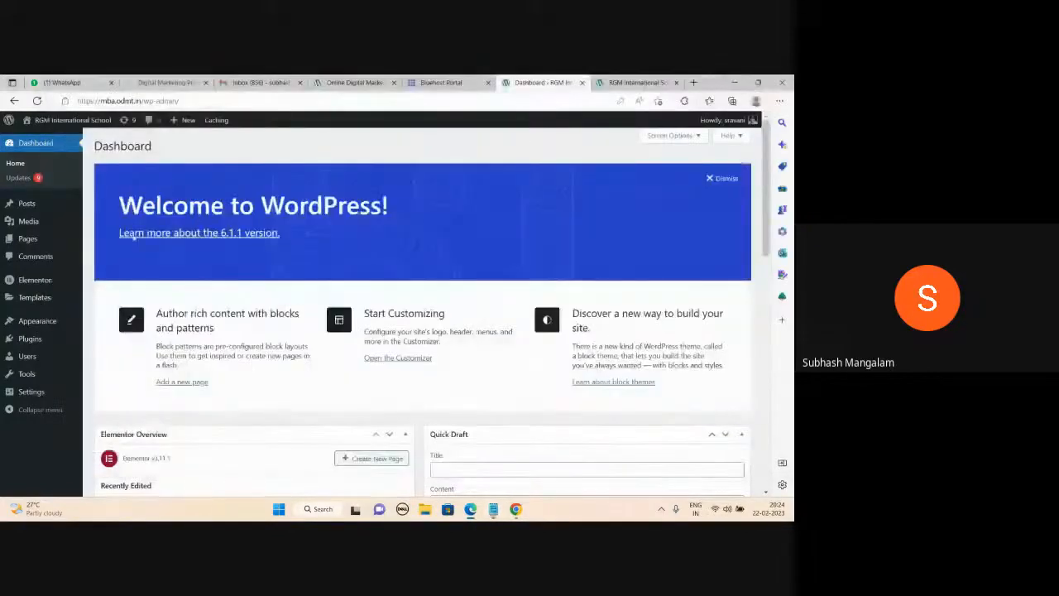
pyautogui.click(29, 241)
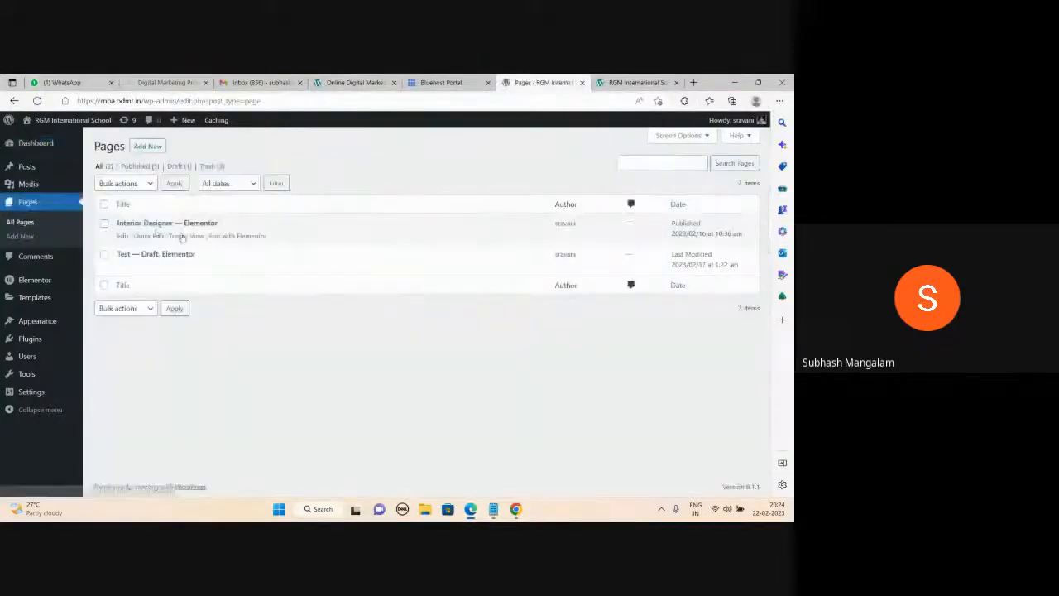
# Trash the Interior Designer and Test pages, then start a new blank page.
pyautogui.click(177, 237)
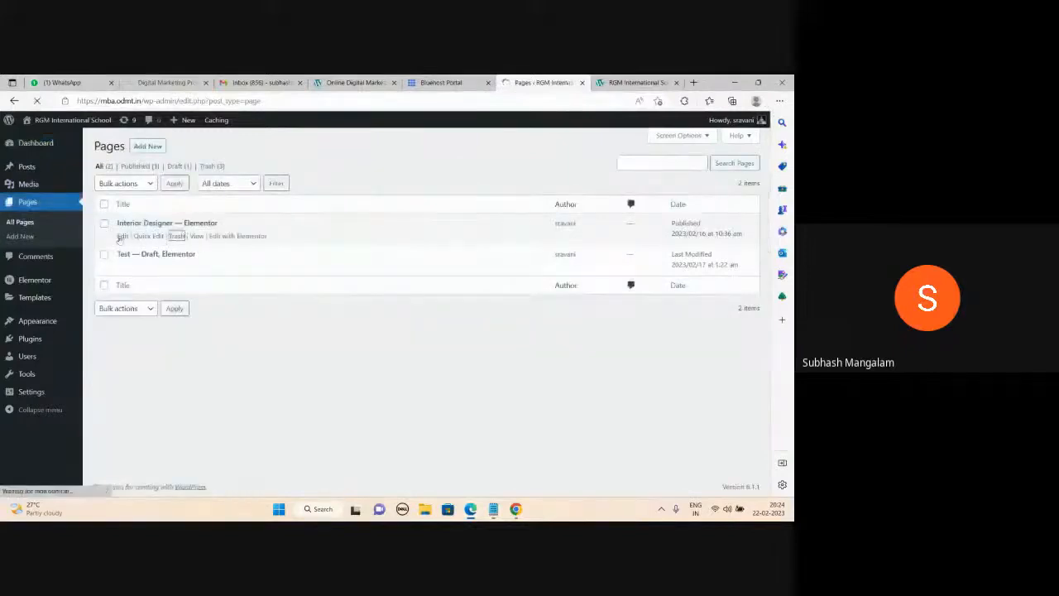
pyautogui.click(177, 268)
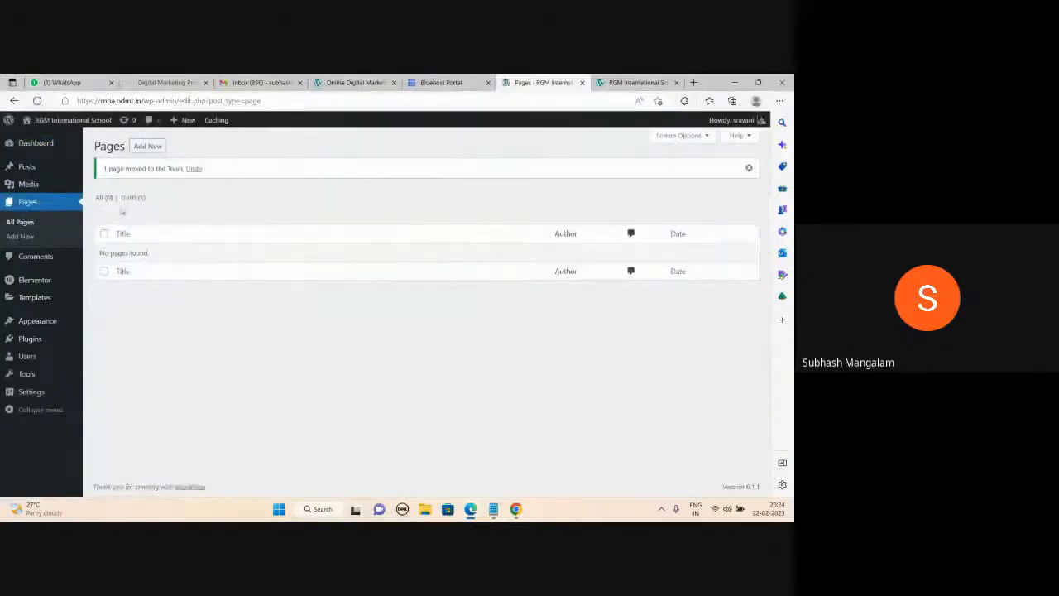
pyautogui.click(148, 147)
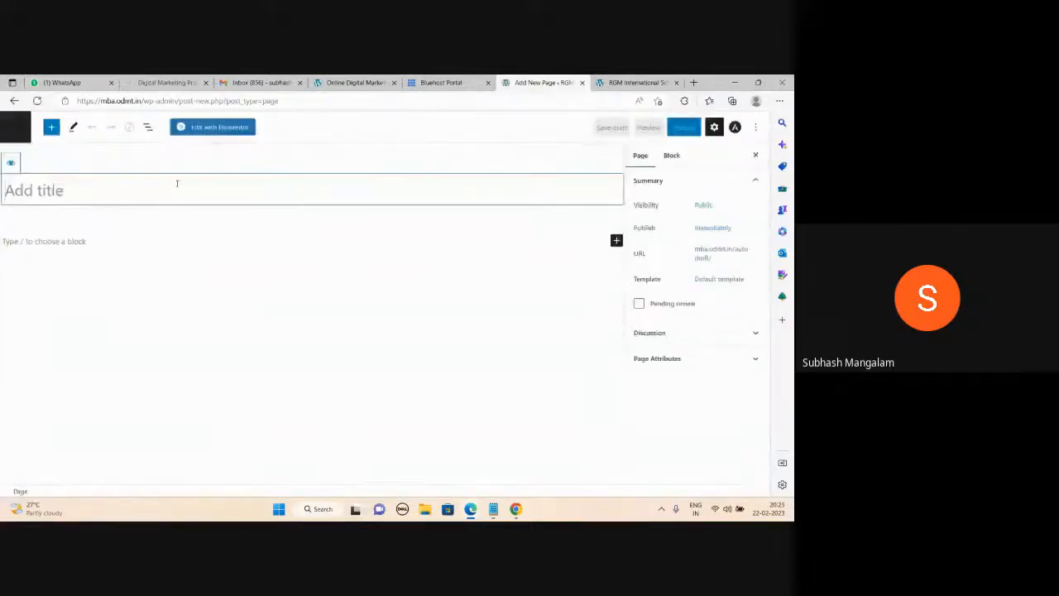
# Publish a page titled 'Home' and view it live in a new browser tab.
pyautogui.write('Home')
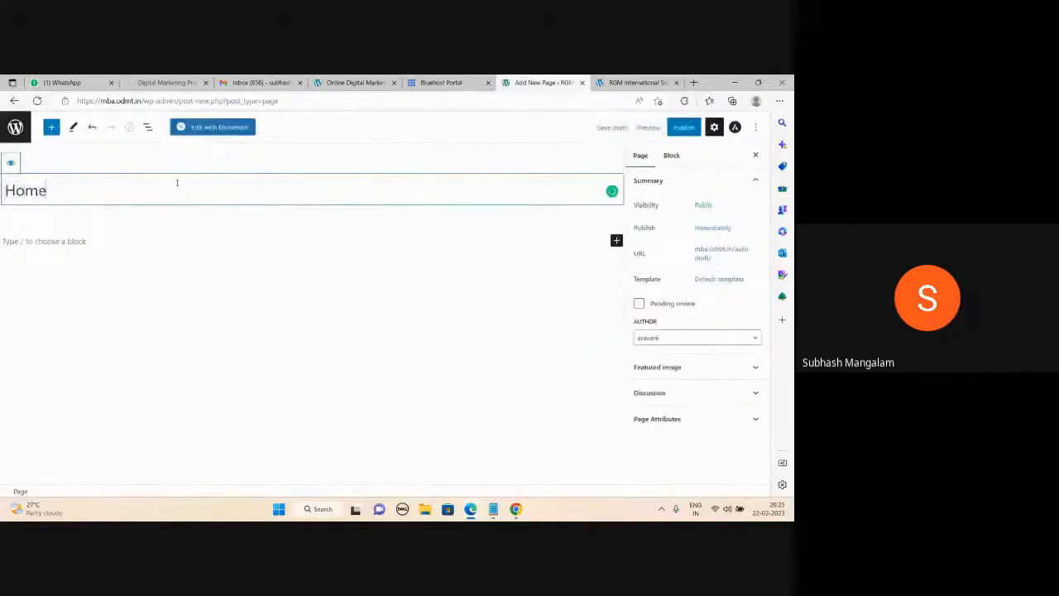
pyautogui.click(89, 241)
pyautogui.click(683, 129)
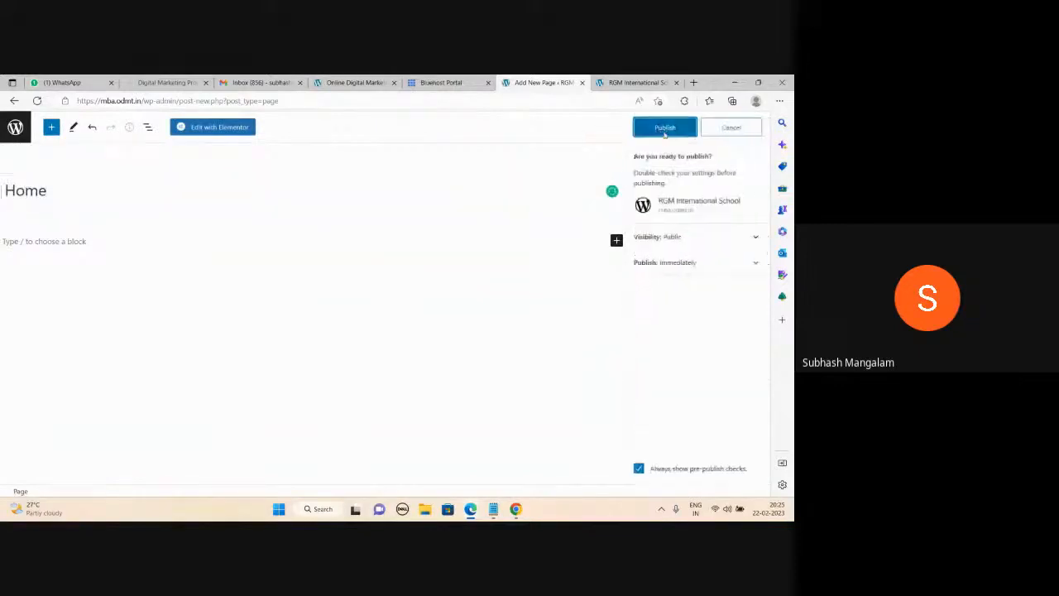
pyautogui.click(664, 130)
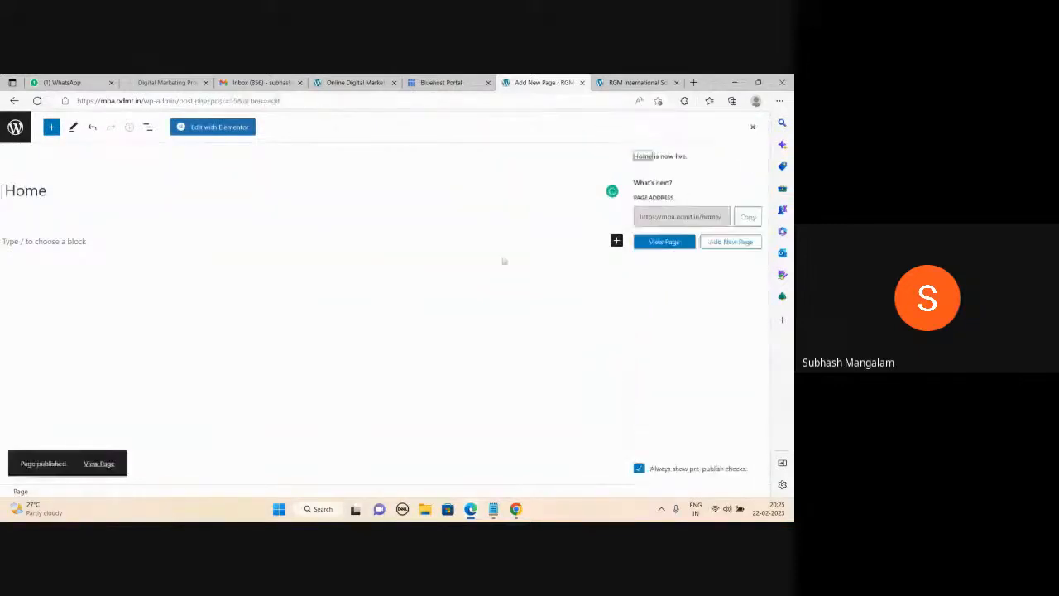
pyautogui.rightClick(106, 468)
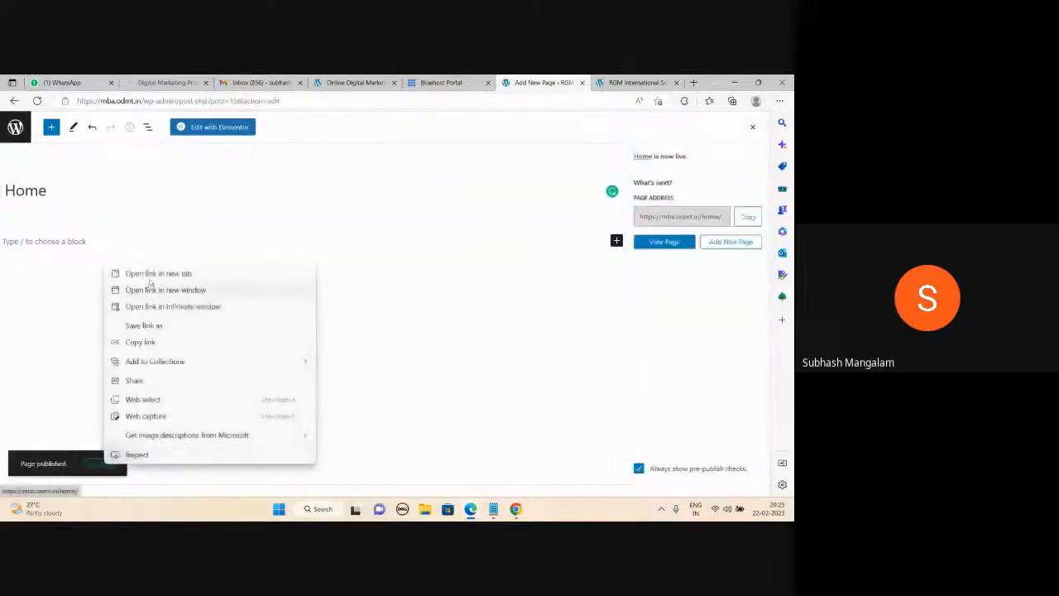
pyautogui.click(158, 274)
pyautogui.click(552, 82)
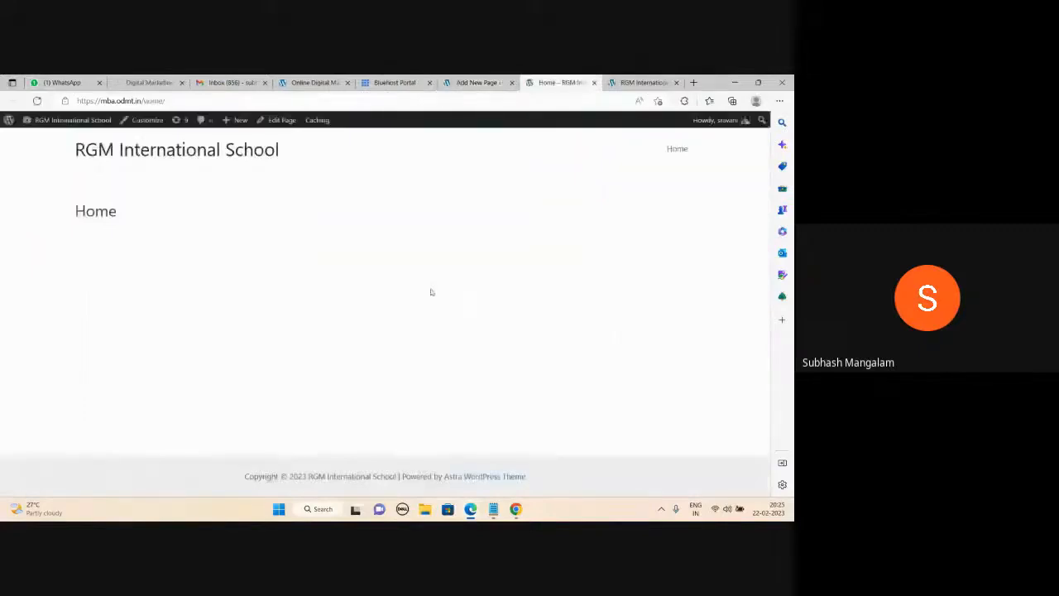
# View the live Home page's HTML source, then close it and go back to the editor tab.
pyautogui.rightClick(325, 251)
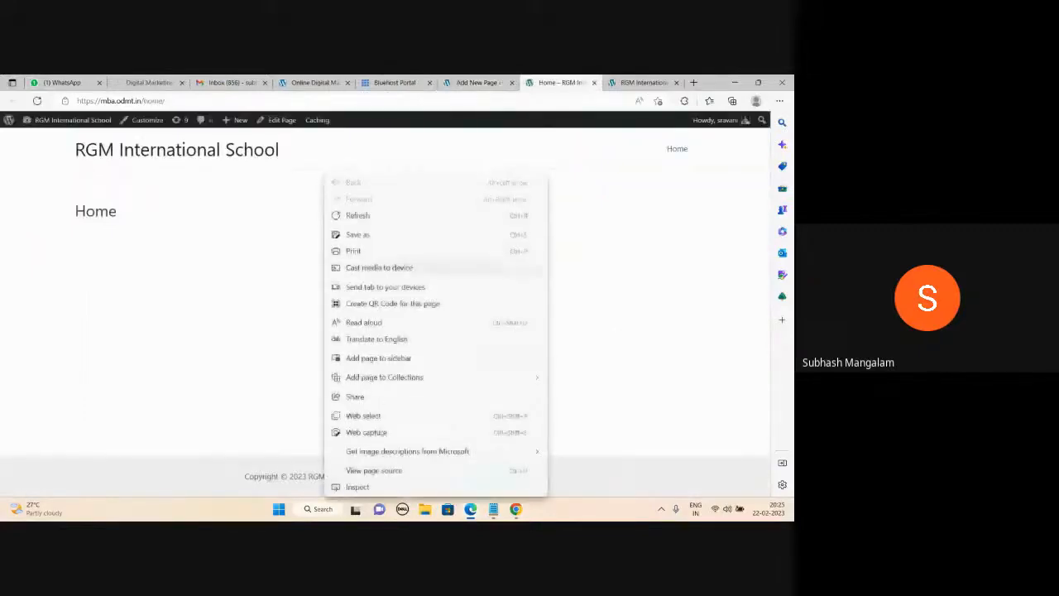
pyautogui.press('Escape')
pyautogui.hotkey('ctrl', 'u')
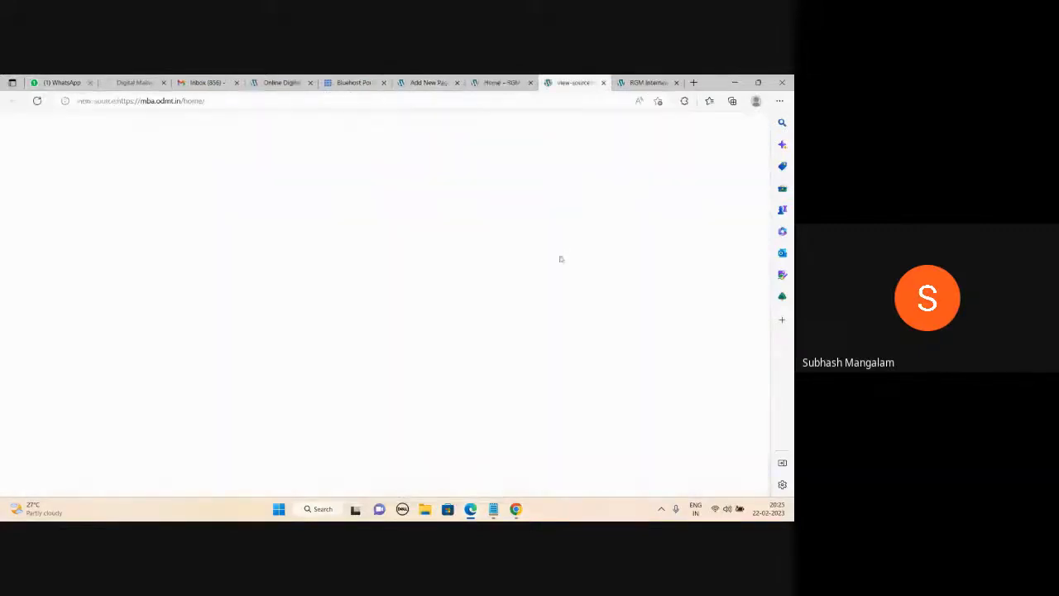
pyautogui.scroll(-10, 562, 265)
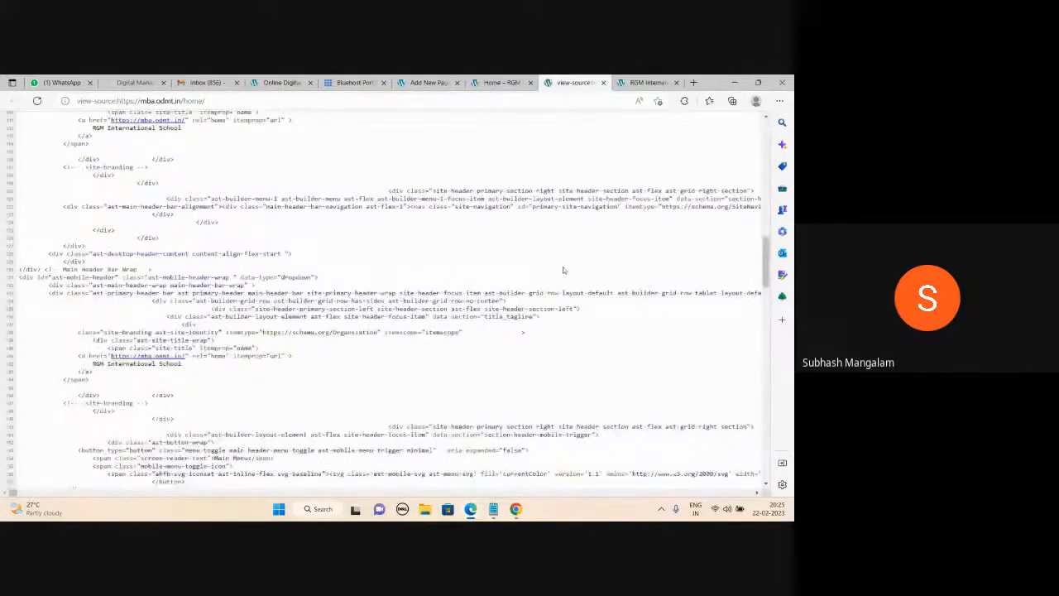
pyautogui.scroll(-10, 563, 266)
pyautogui.scroll(-3, 567, 292)
pyautogui.scroll(15, 570, 302)
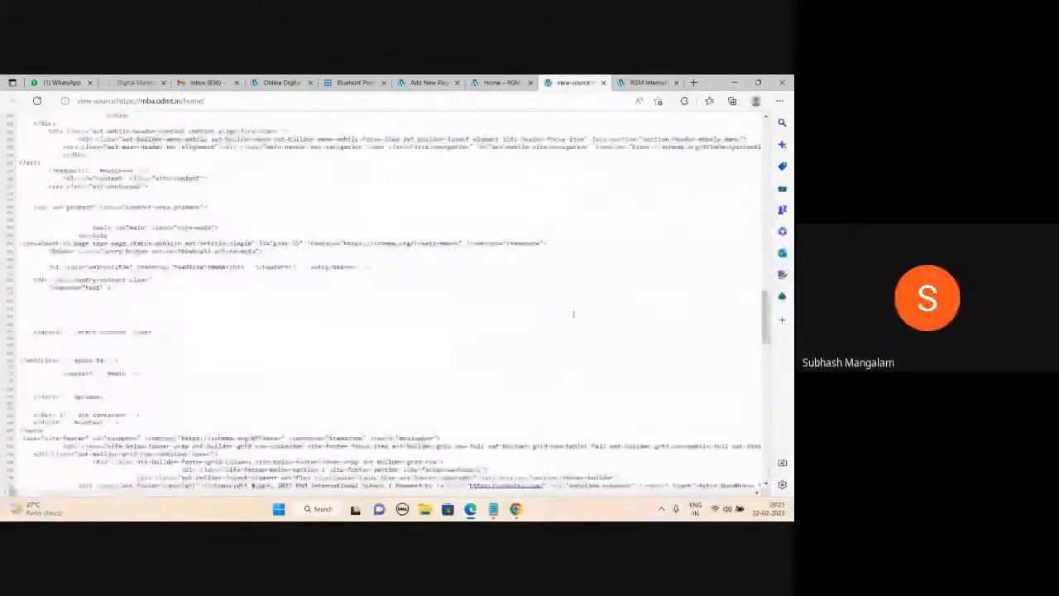
pyautogui.click(603, 83)
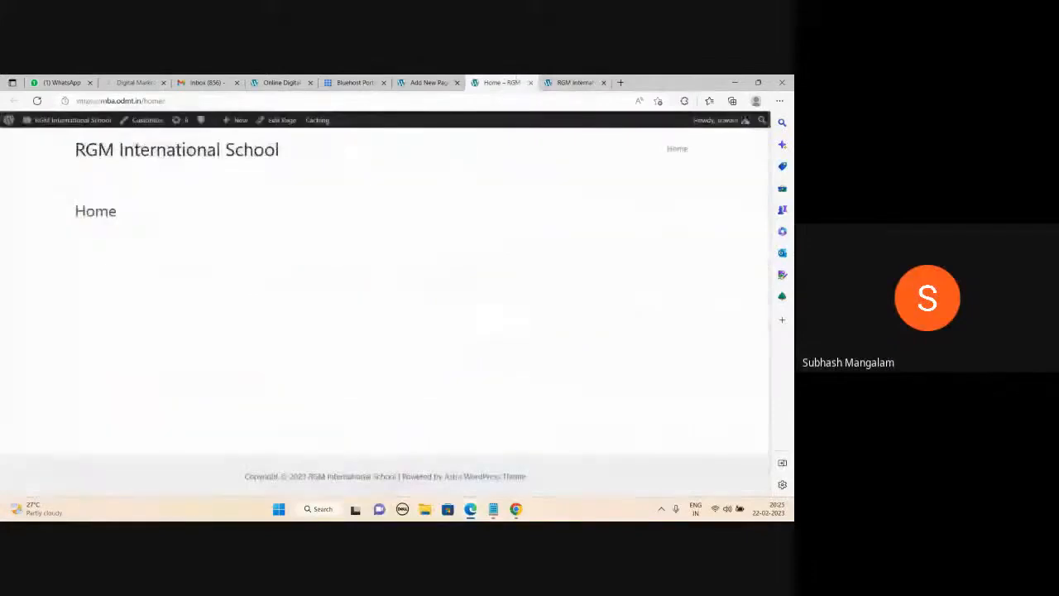
pyautogui.click(426, 83)
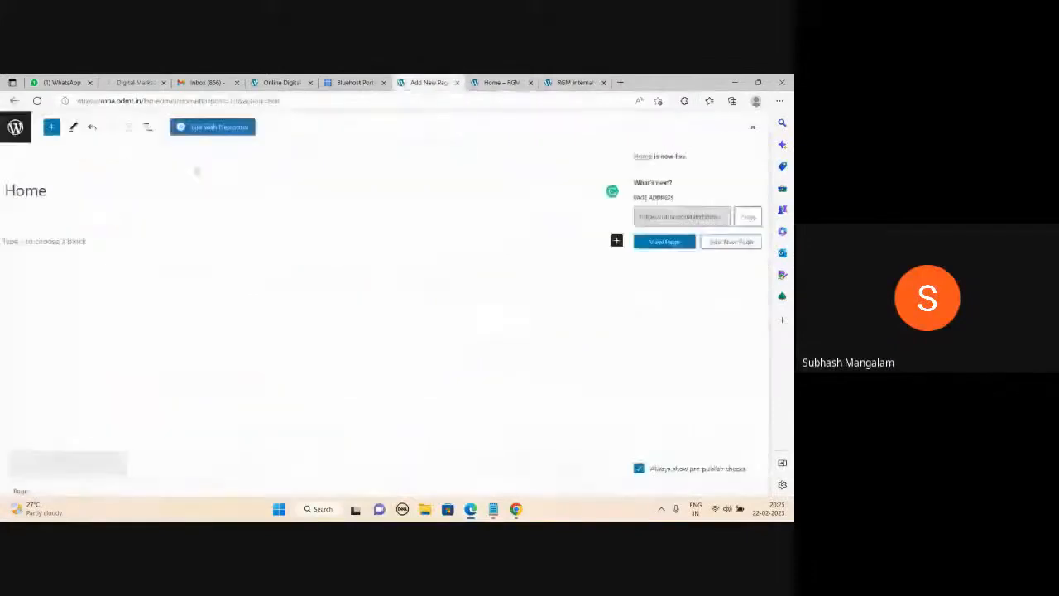
# Publish a new page titled 'About Us' and start another new page from the Pages list.
pyautogui.click(14, 129)
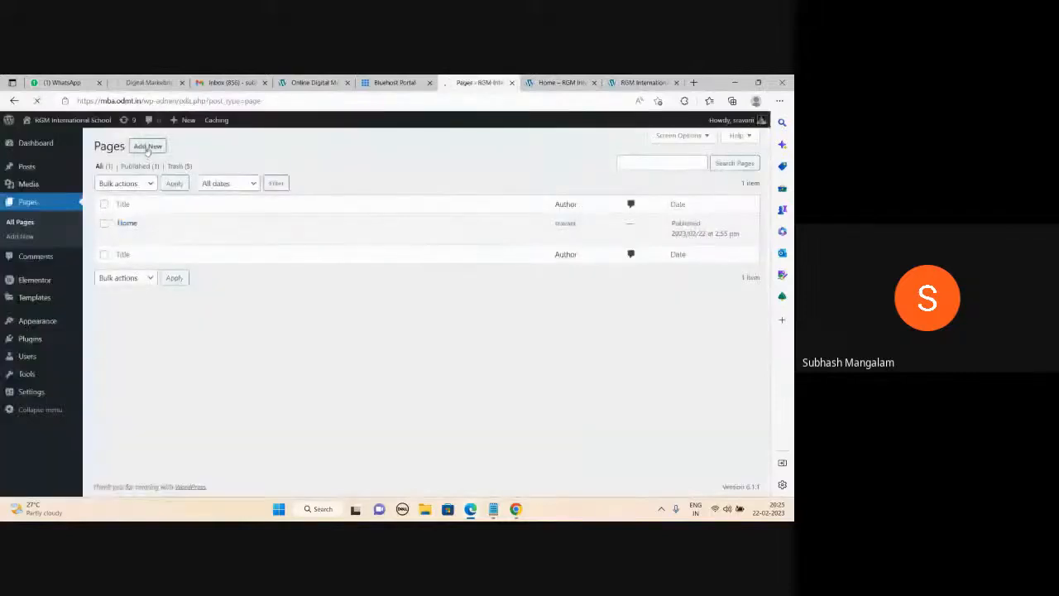
pyautogui.click(147, 149)
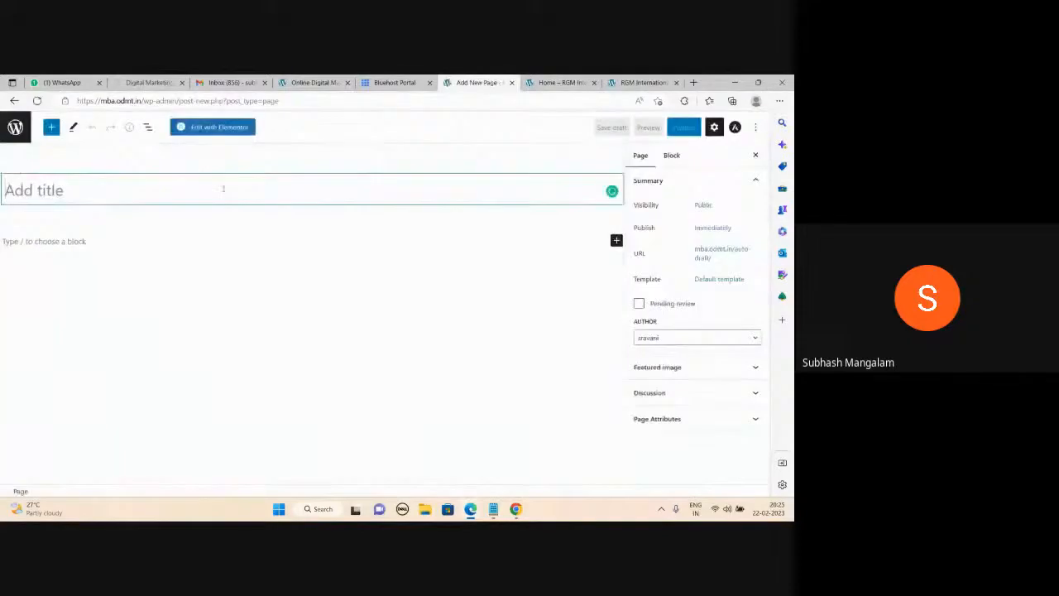
pyautogui.write('About Us')
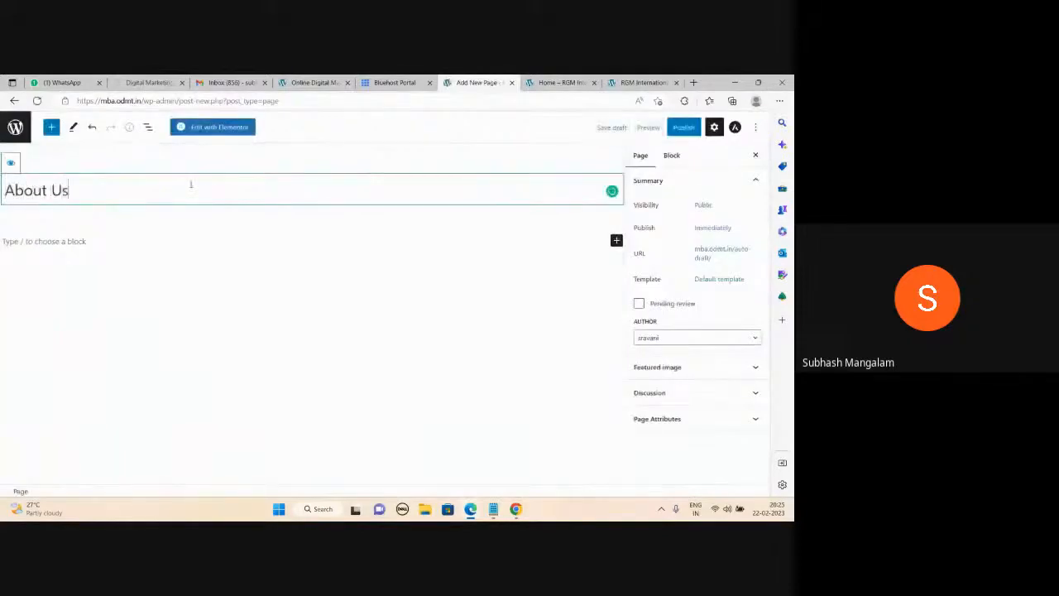
pyautogui.click(674, 130)
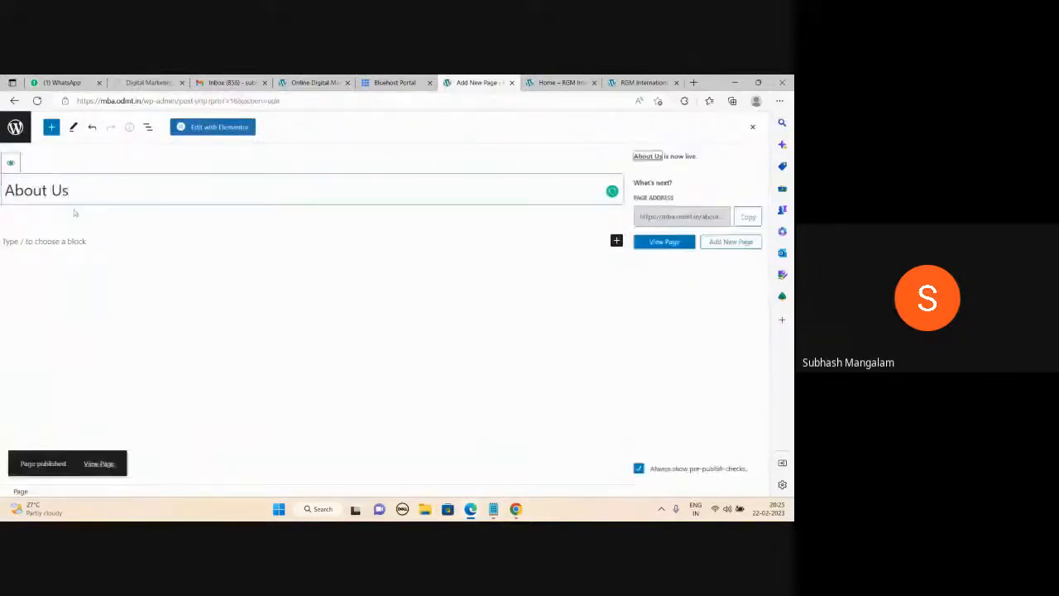
pyautogui.click(15, 133)
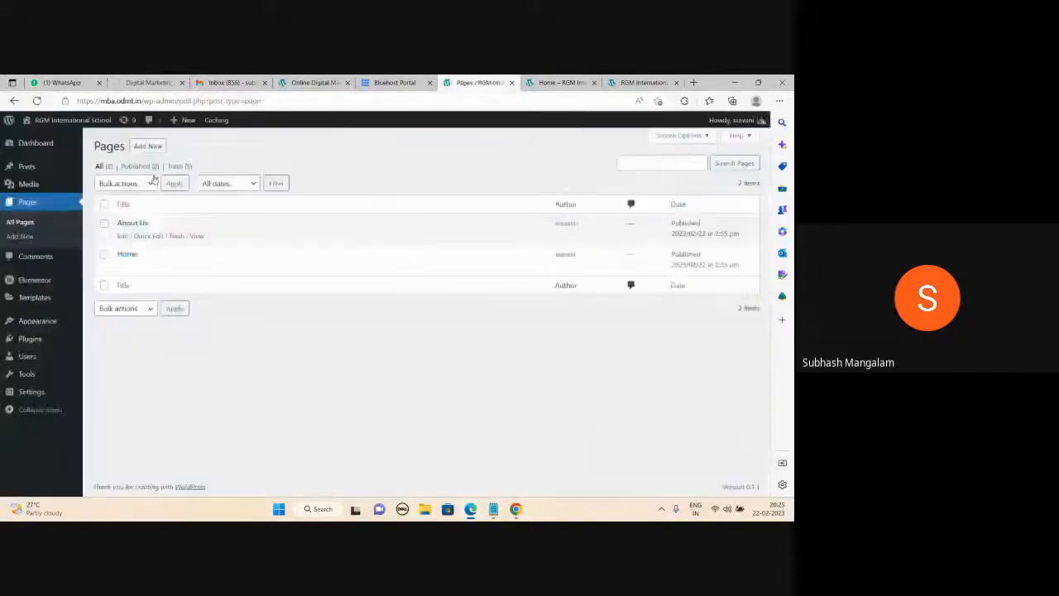
pyautogui.click(147, 146)
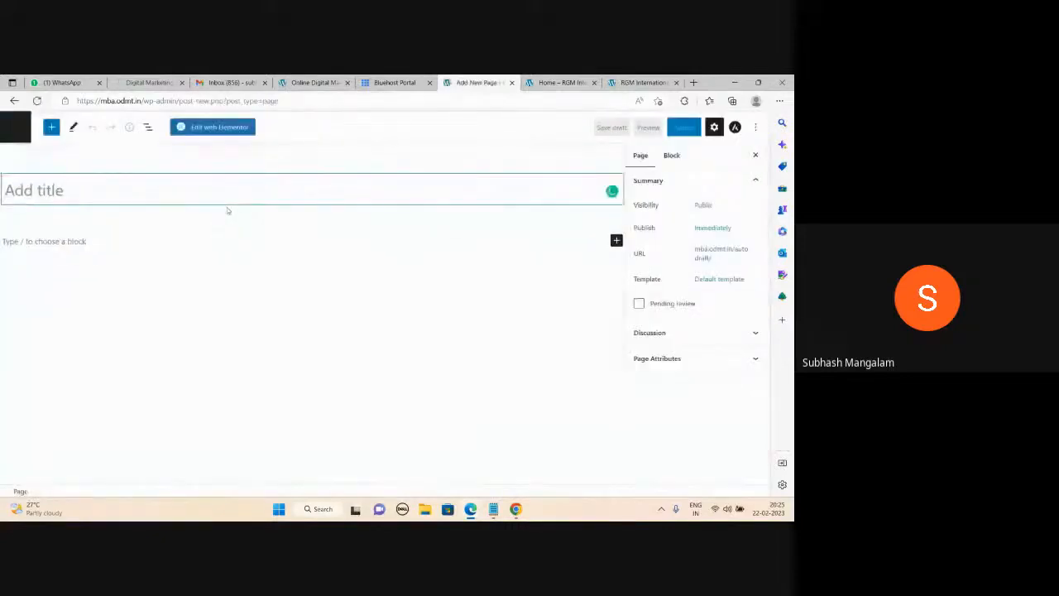
# Publish a page titled 'Contact Us' and start a new page.
pyautogui.write('Contact Us')
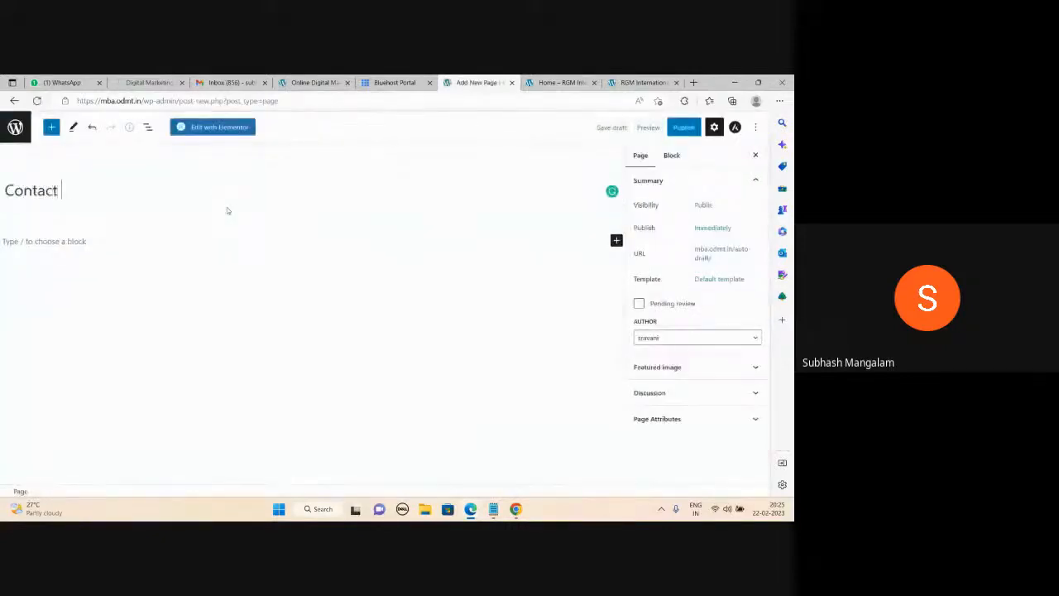
pyautogui.click(682, 127)
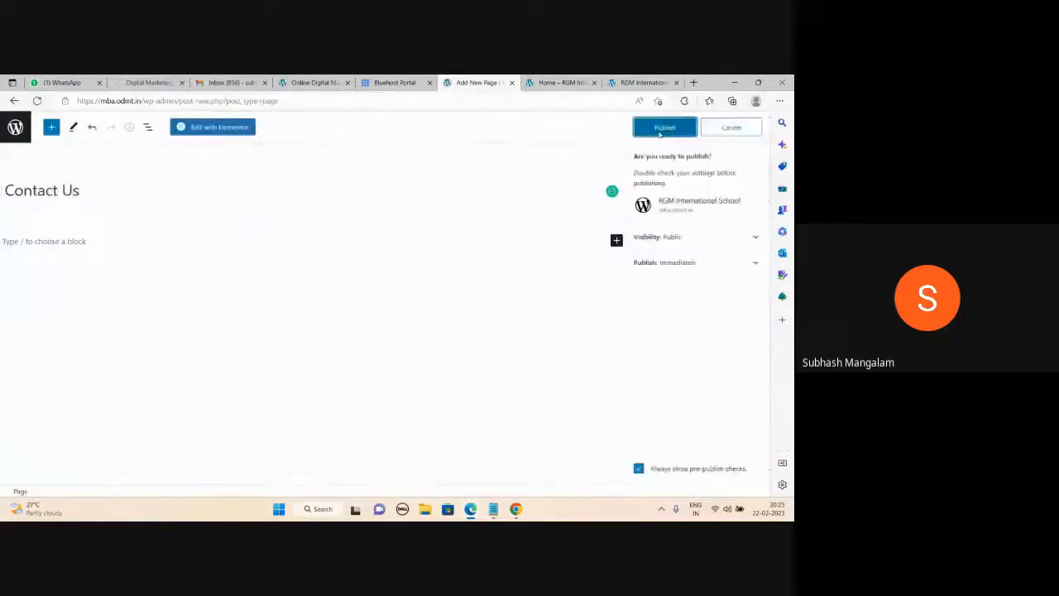
pyautogui.click(665, 126)
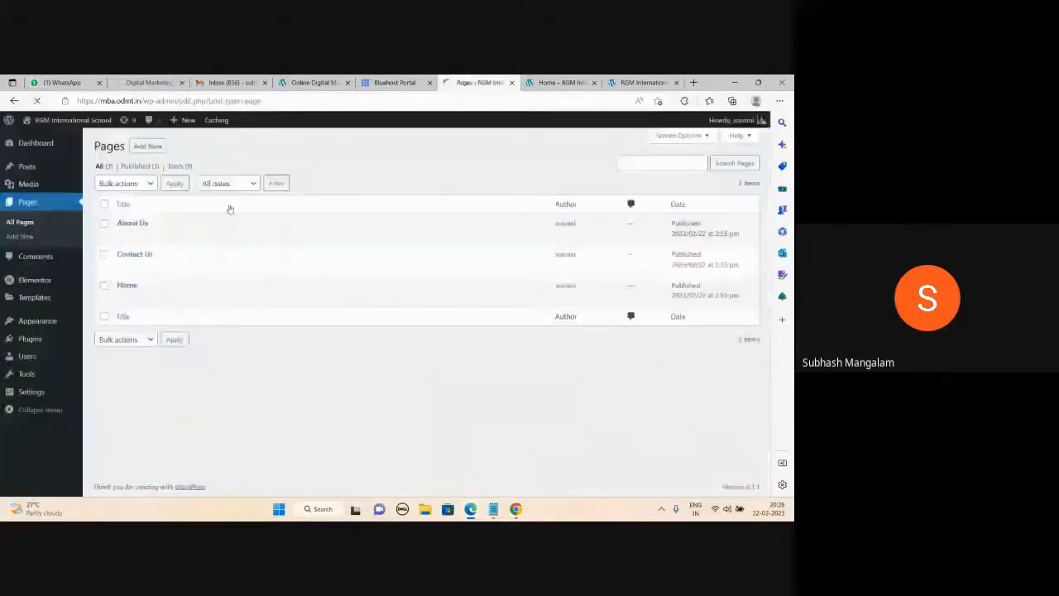
pyautogui.click(158, 147)
# Publish a page titled 'Services' and start another new page.
pyautogui.write('Services')
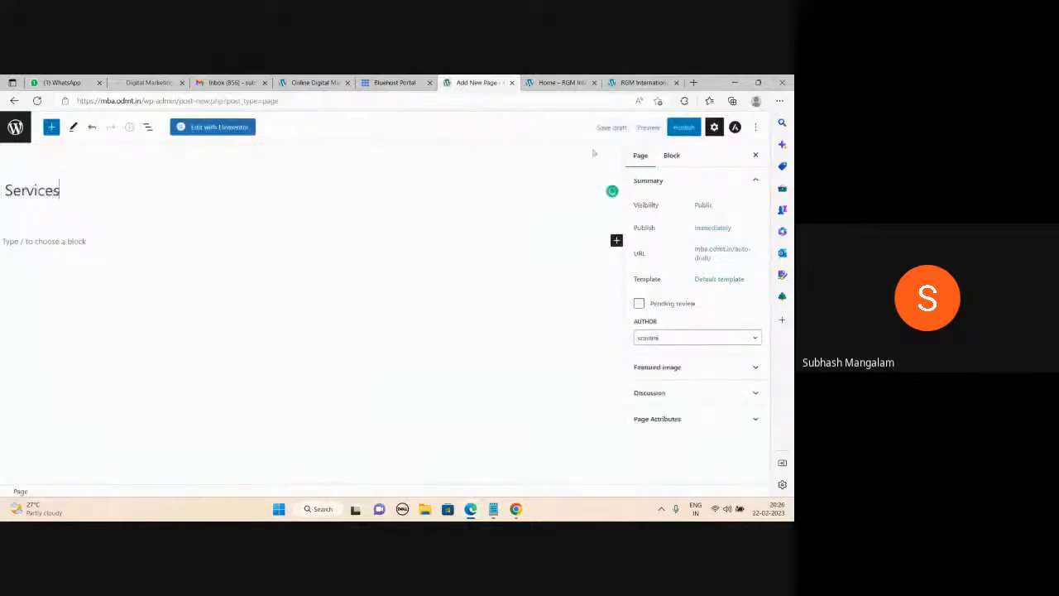
pyautogui.click(673, 131)
pyautogui.click(671, 130)
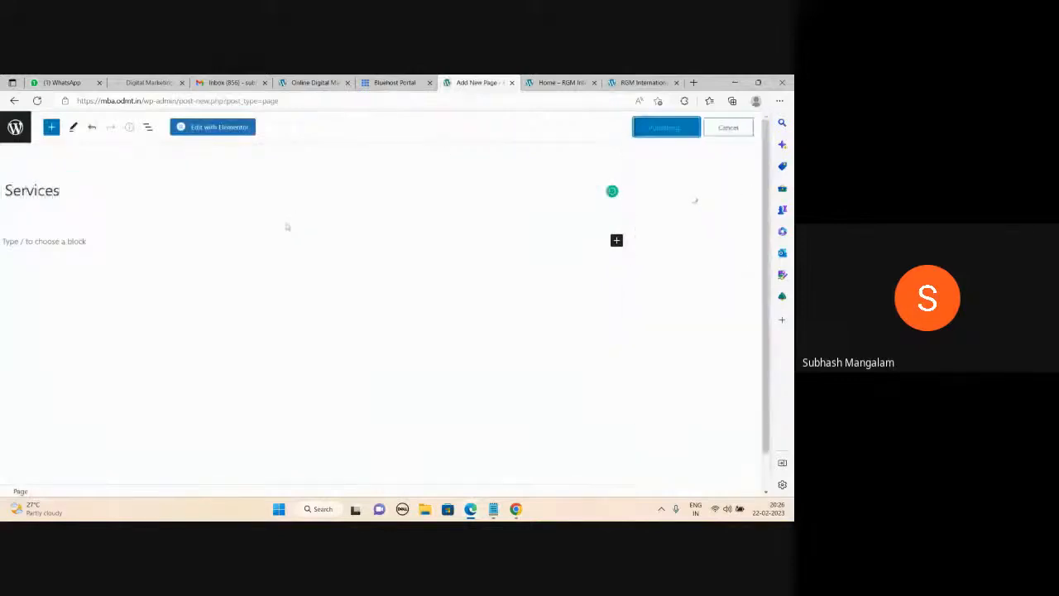
pyautogui.click(15, 131)
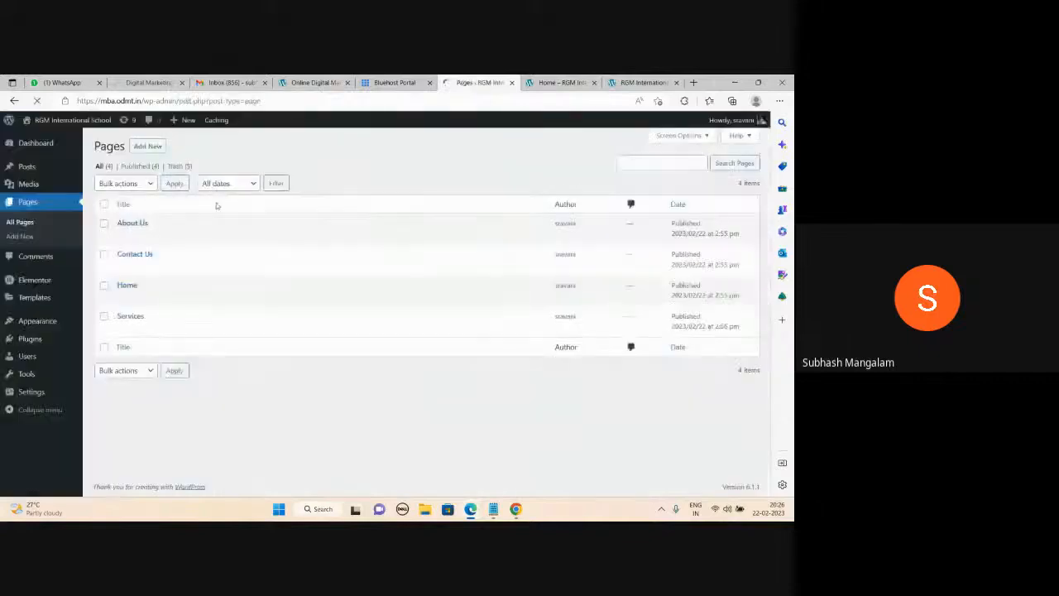
pyautogui.click(146, 147)
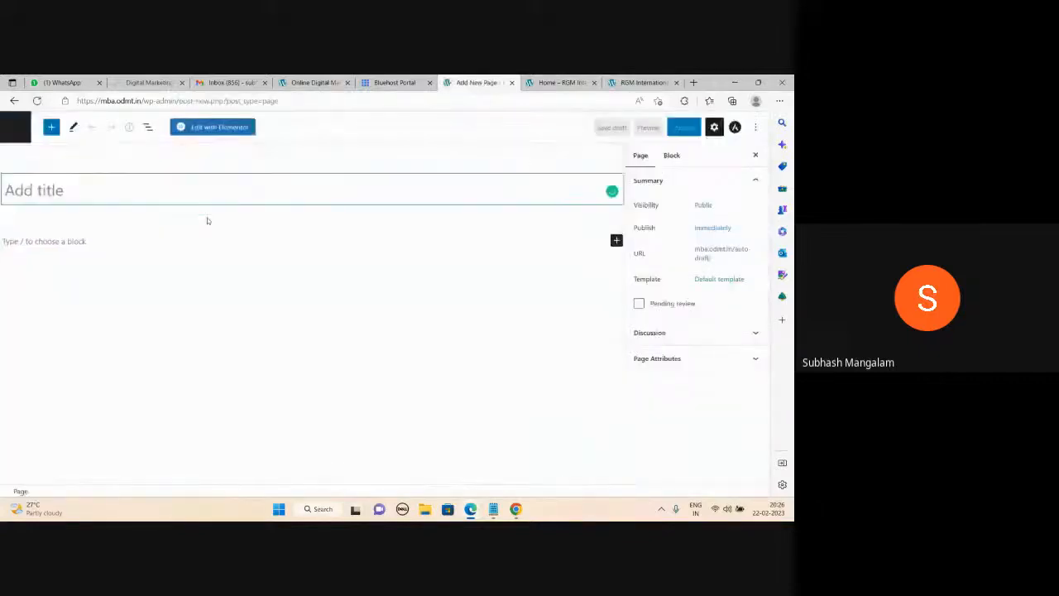
# Publish a page titled 'Cardiology' and begin one more new page.
pyautogui.write('Cardiology')
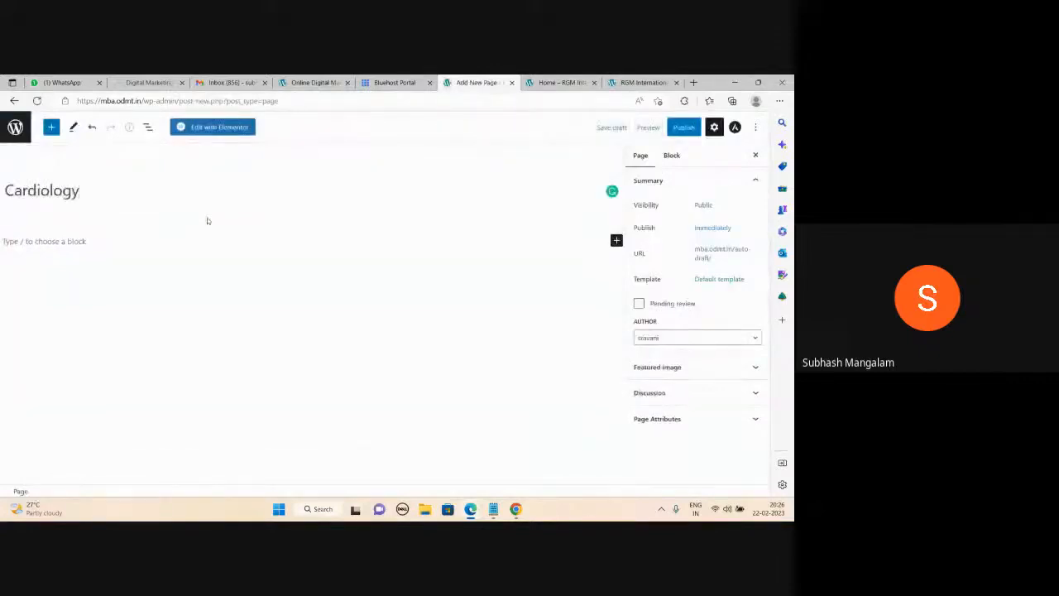
pyautogui.click(687, 129)
pyautogui.click(684, 127)
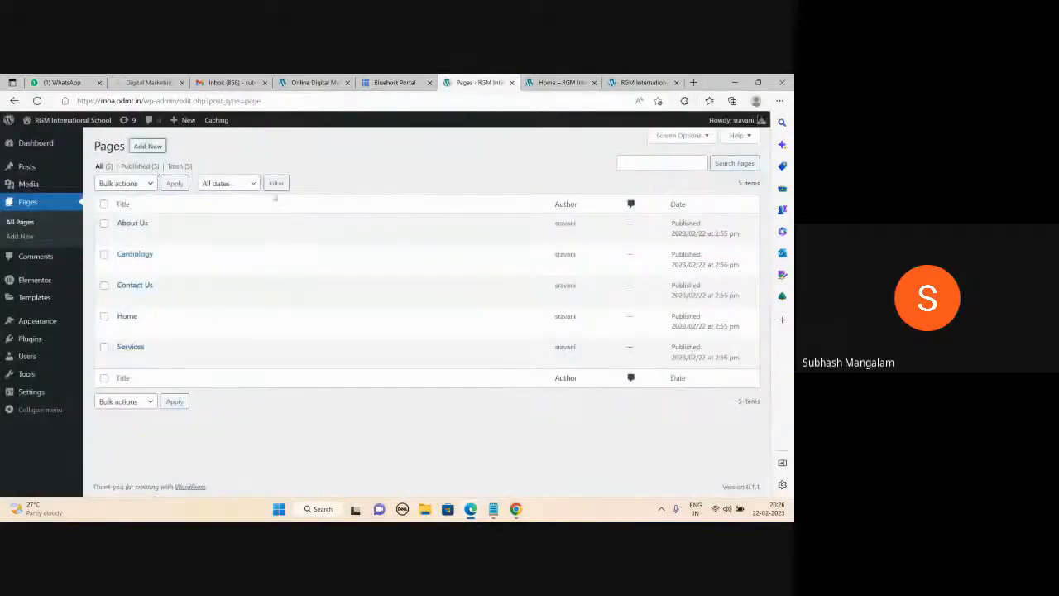
pyautogui.click(152, 149)
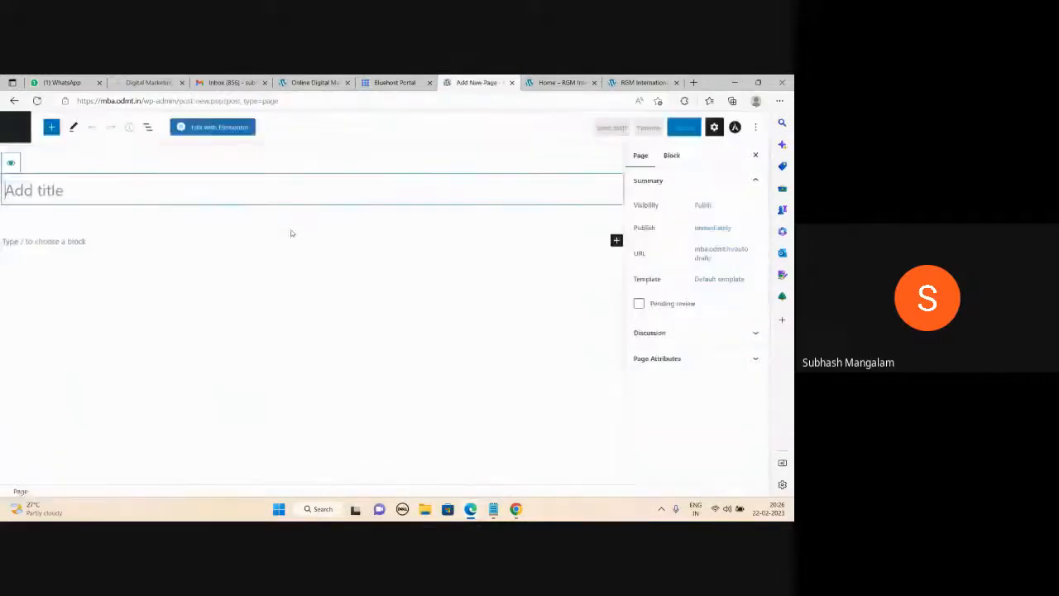
# Publish a page titled 'Gynaecology' and start a new page.
pyautogui.write('Gynae')
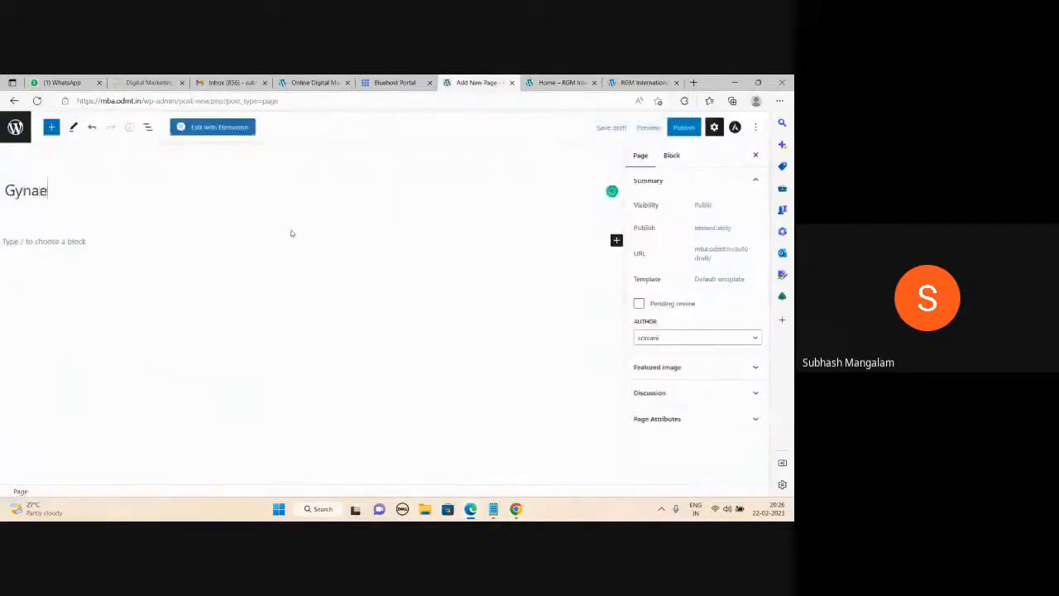
pyautogui.write('cology')
pyautogui.click(686, 127)
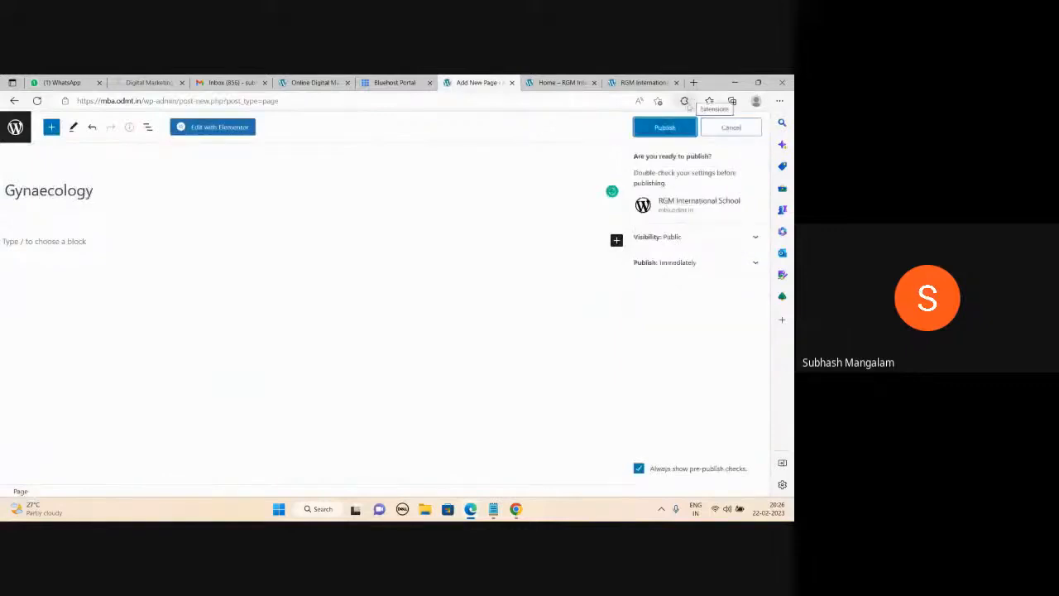
pyautogui.click(671, 129)
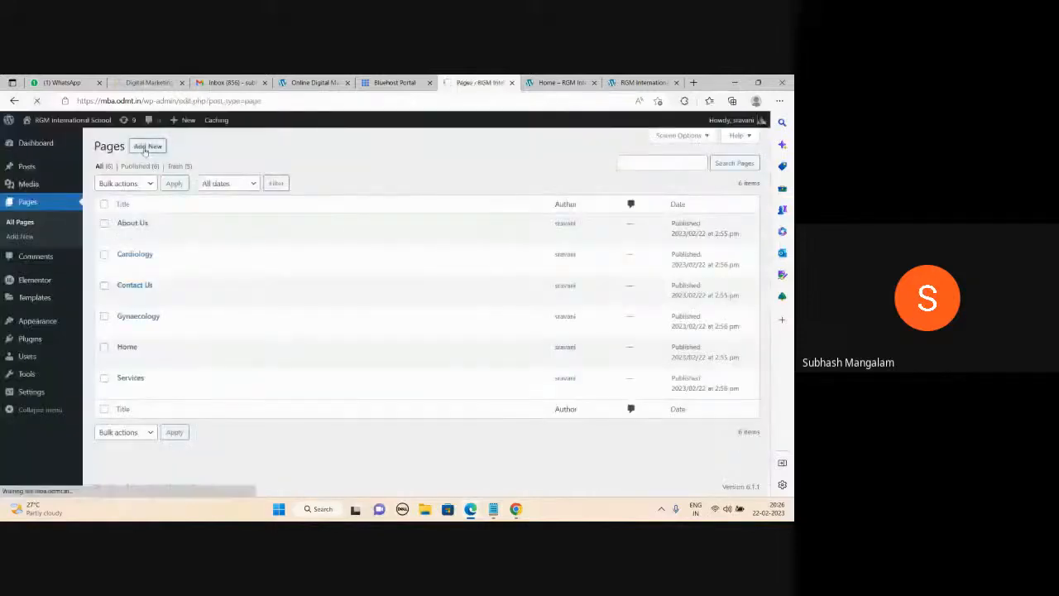
pyautogui.click(147, 146)
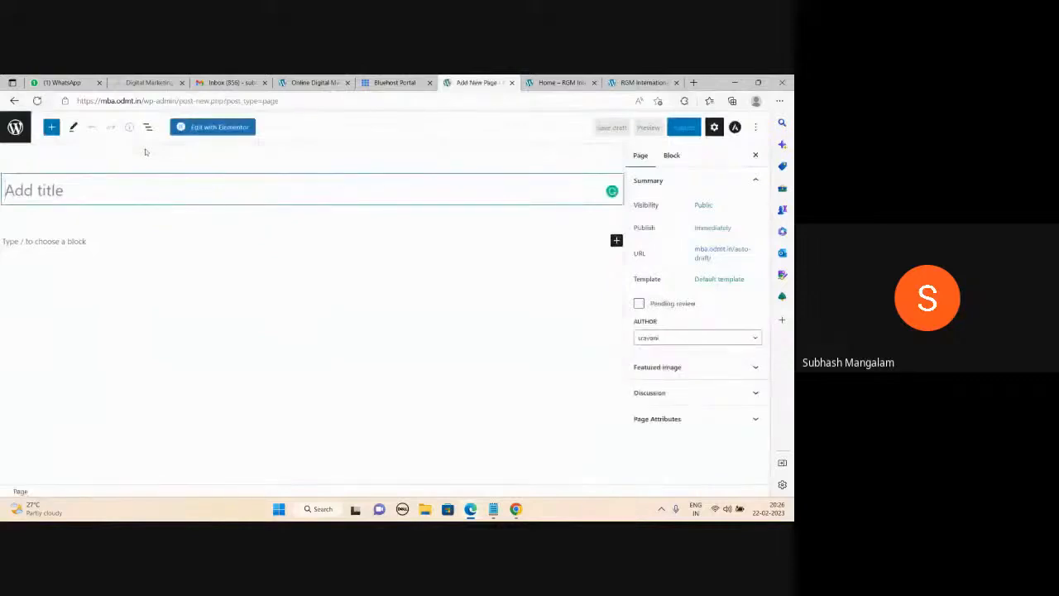
# Publish a page titled 'Pediatrics' and bring up the Notepad planning notes.
pyautogui.write('Ped')
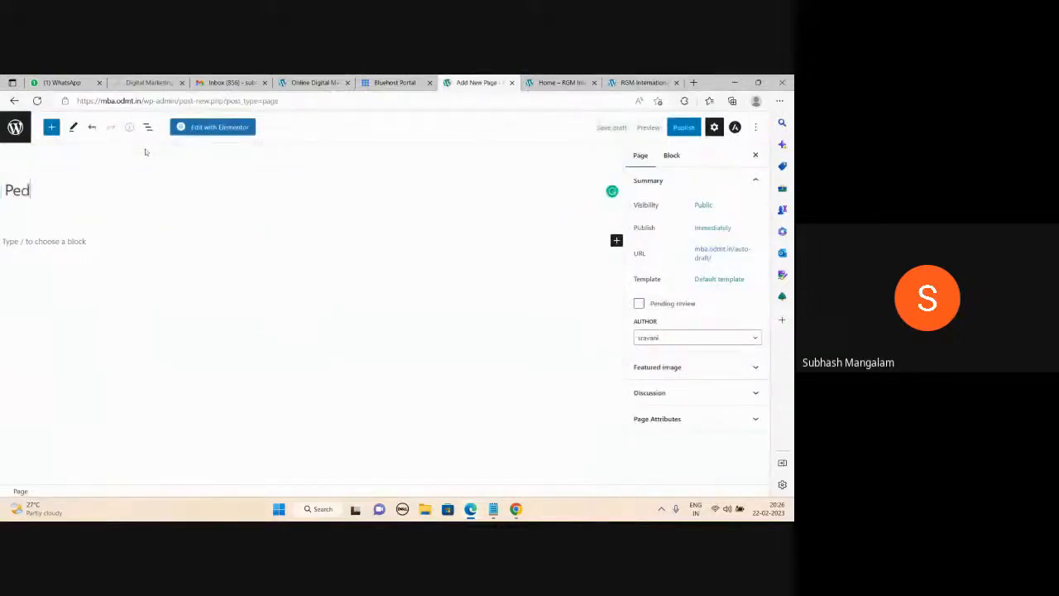
pyautogui.write('iatrics')
pyautogui.click(670, 133)
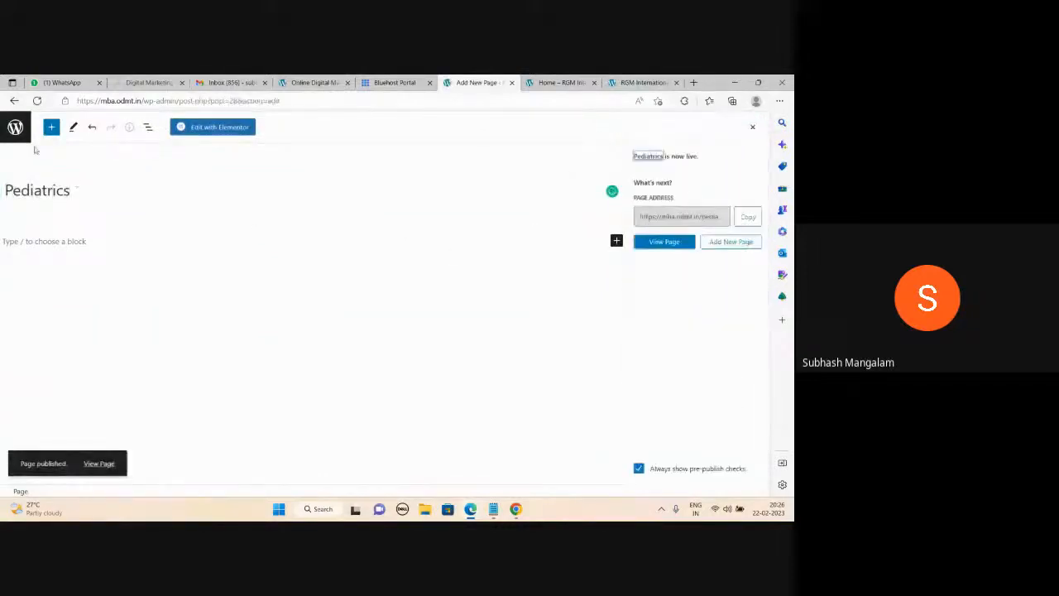
pyautogui.click(493, 509)
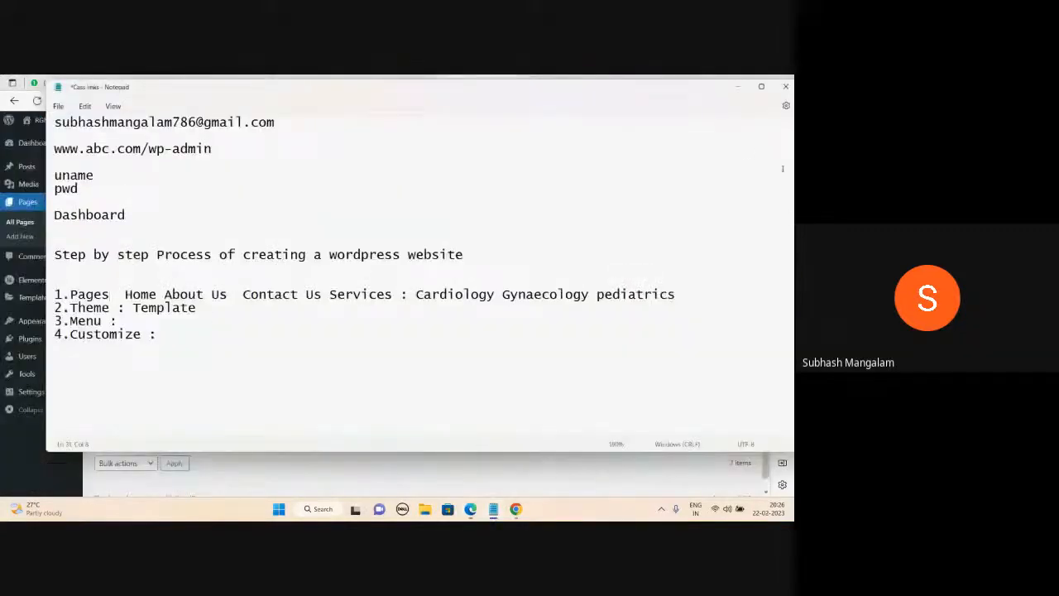
# Minimize the Notepad checklist, briefly restore it, then minimize it again to show the Pages list.
pyautogui.click(737, 86)
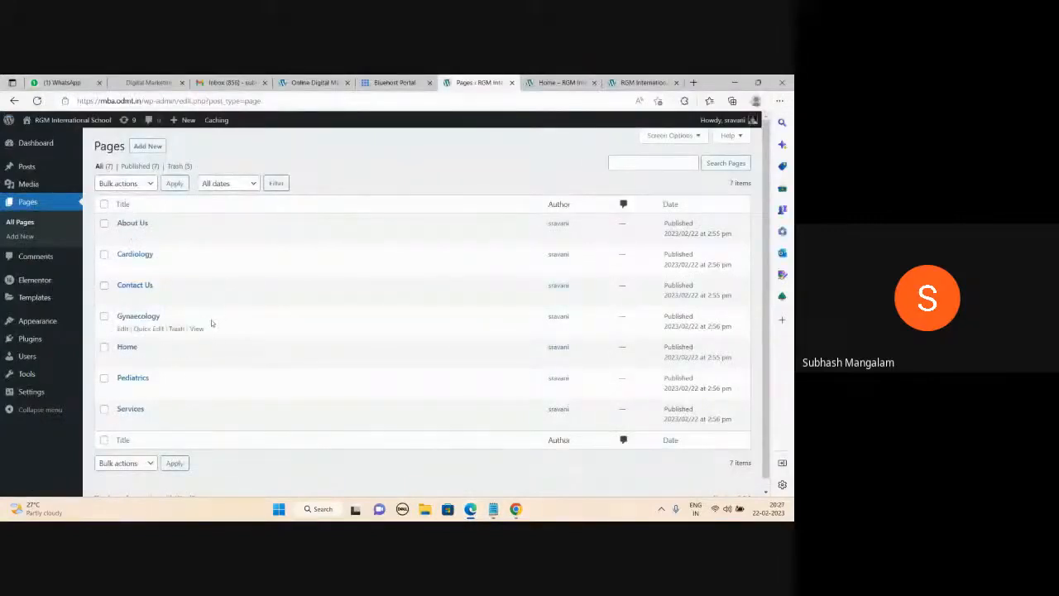
pyautogui.click(493, 509)
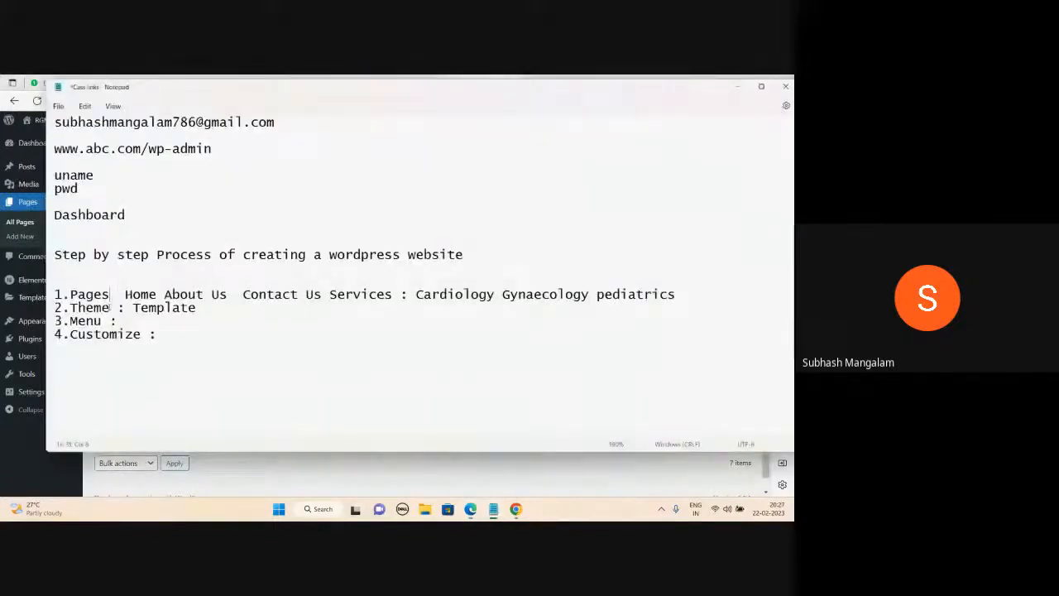
pyautogui.click(737, 86)
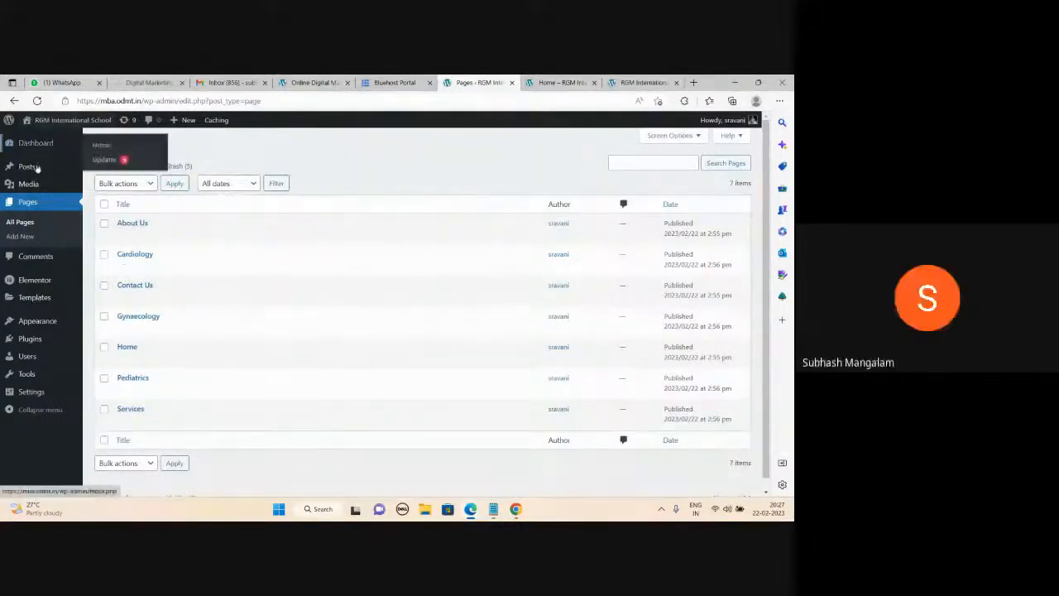
pyautogui.moveTo(77, 176)
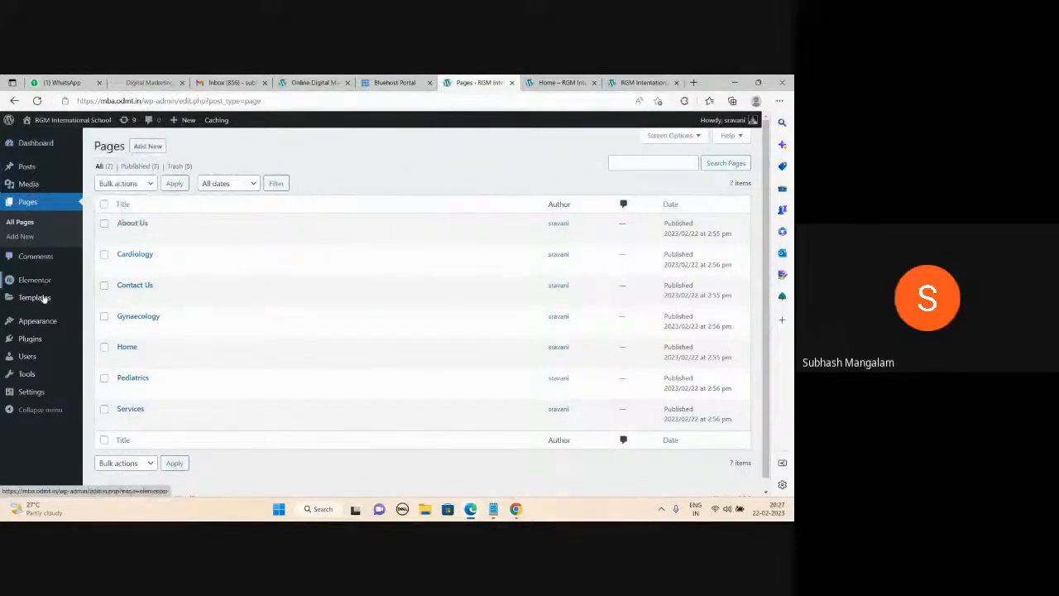
pyautogui.moveTo(42, 295)
pyautogui.moveTo(39, 323)
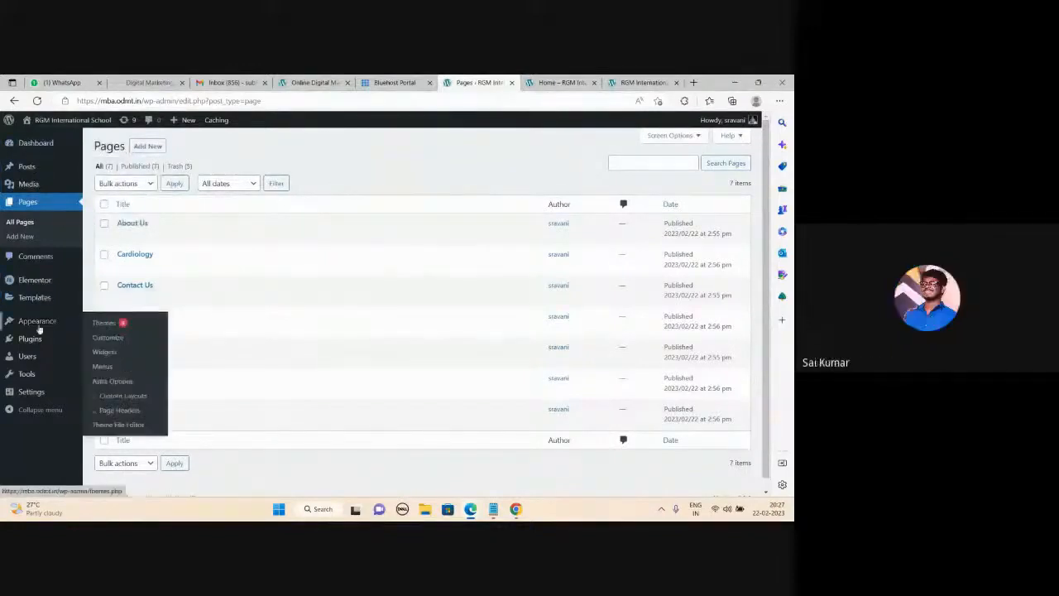
pyautogui.click(99, 325)
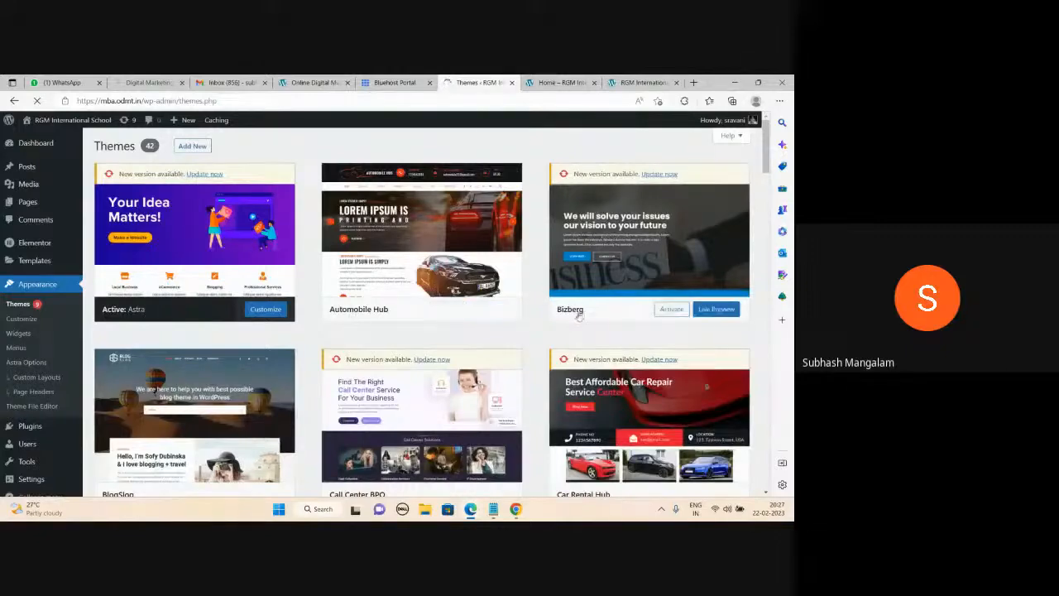
pyautogui.scroll(-2, 291, 394)
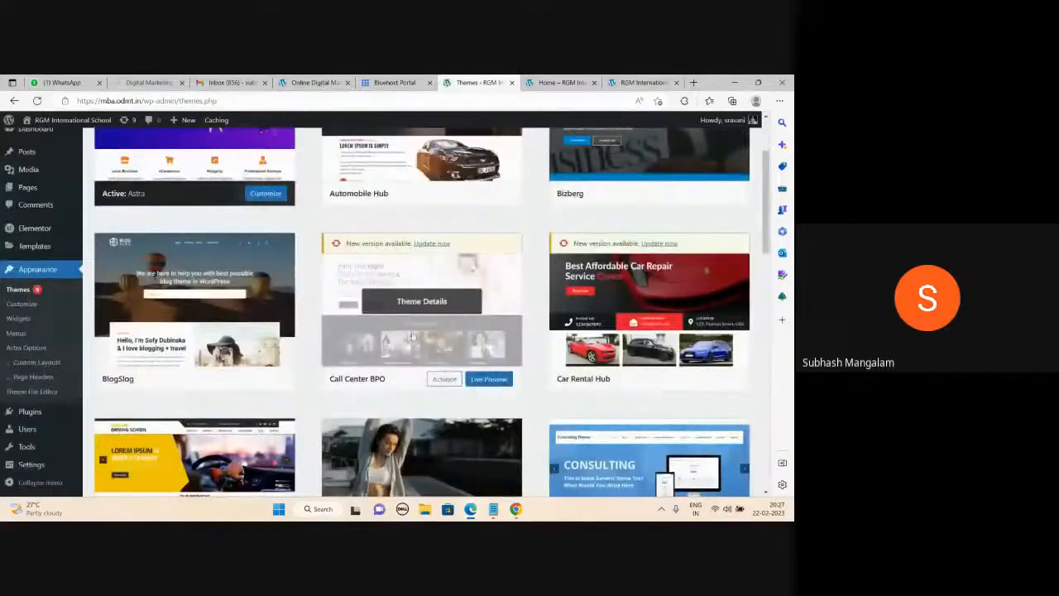
pyautogui.scroll(-2, 628, 236)
pyautogui.scroll(-2, 628, 231)
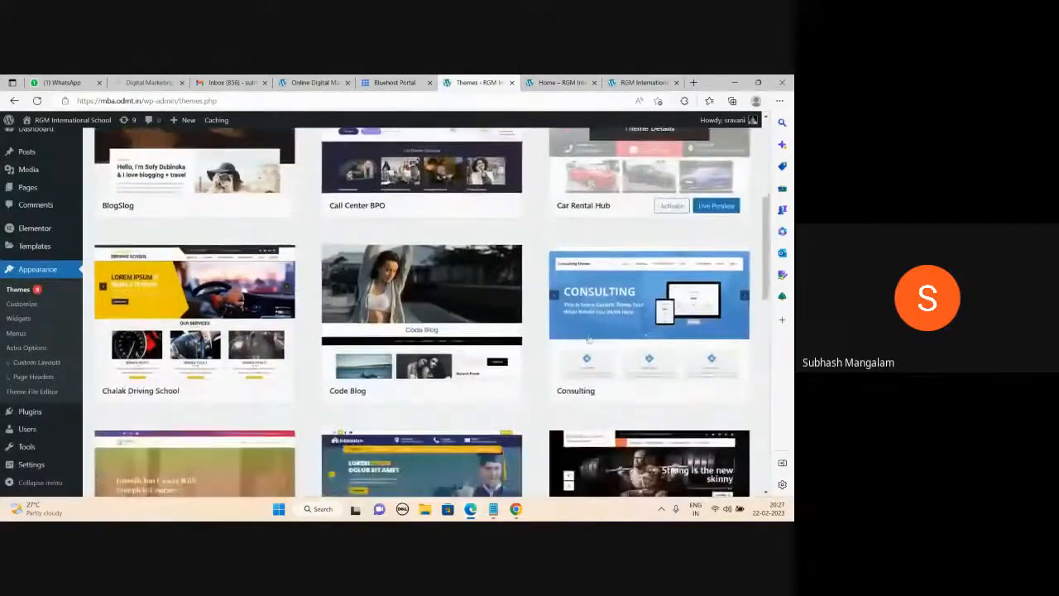
pyautogui.scroll(-1, 629, 323)
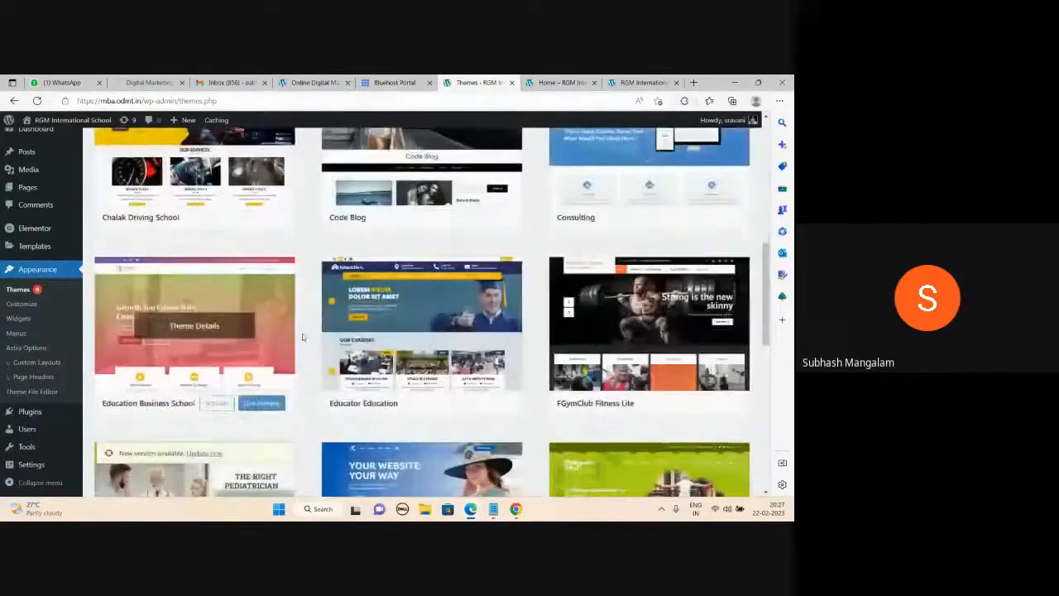
pyautogui.scroll(-2, 219, 347)
pyautogui.scroll(-2, 220, 396)
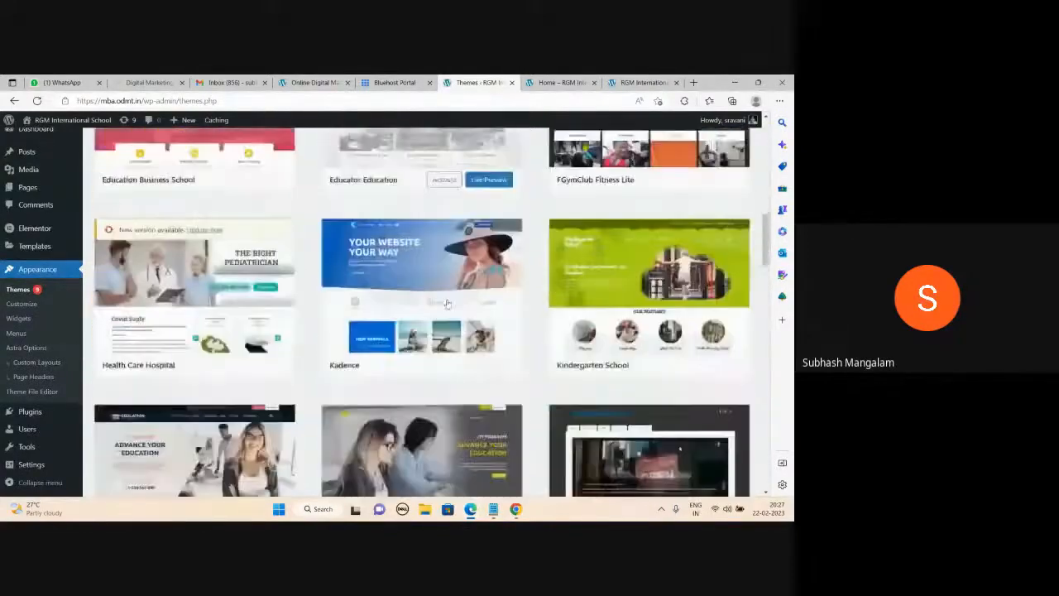
pyautogui.scroll(-2, 453, 281)
pyautogui.scroll(-7, 528, 299)
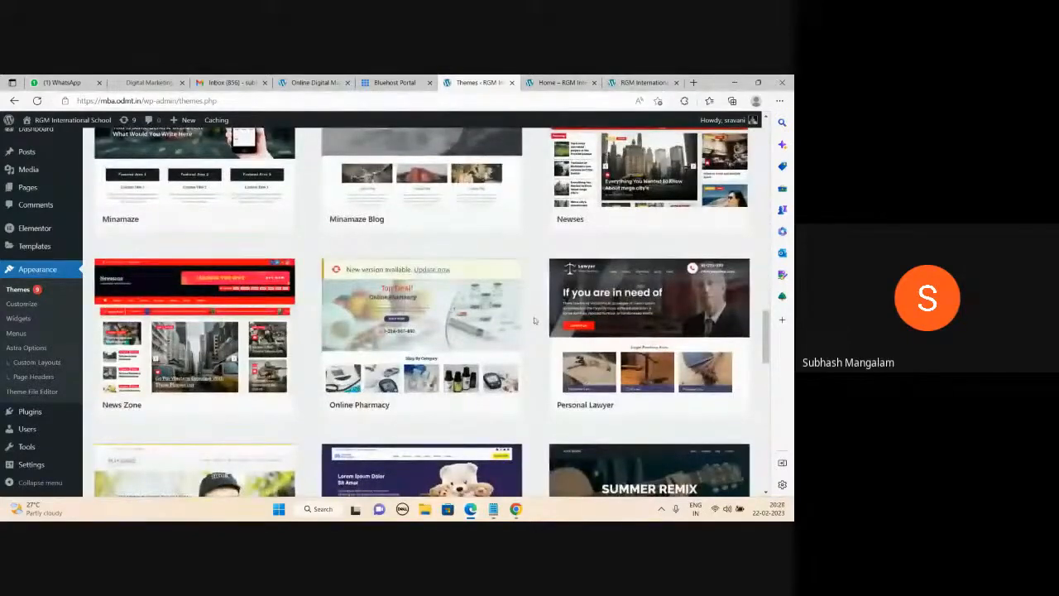
pyautogui.scroll(10, 533, 317)
pyautogui.scroll(8, 534, 320)
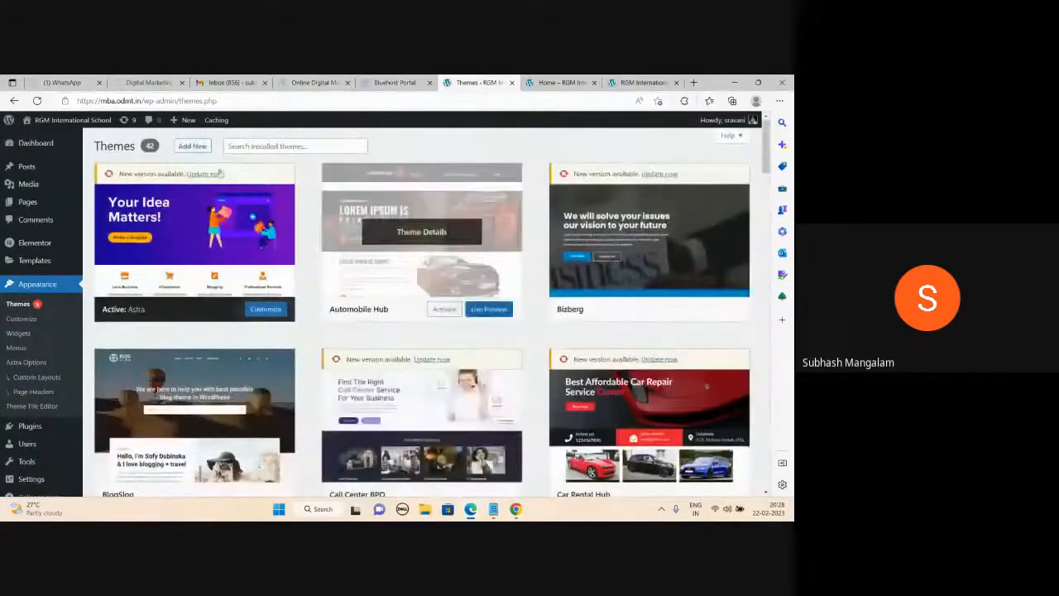
# Search Add Themes for 'minimal' and activate the Minamaze theme.
pyautogui.click(206, 147)
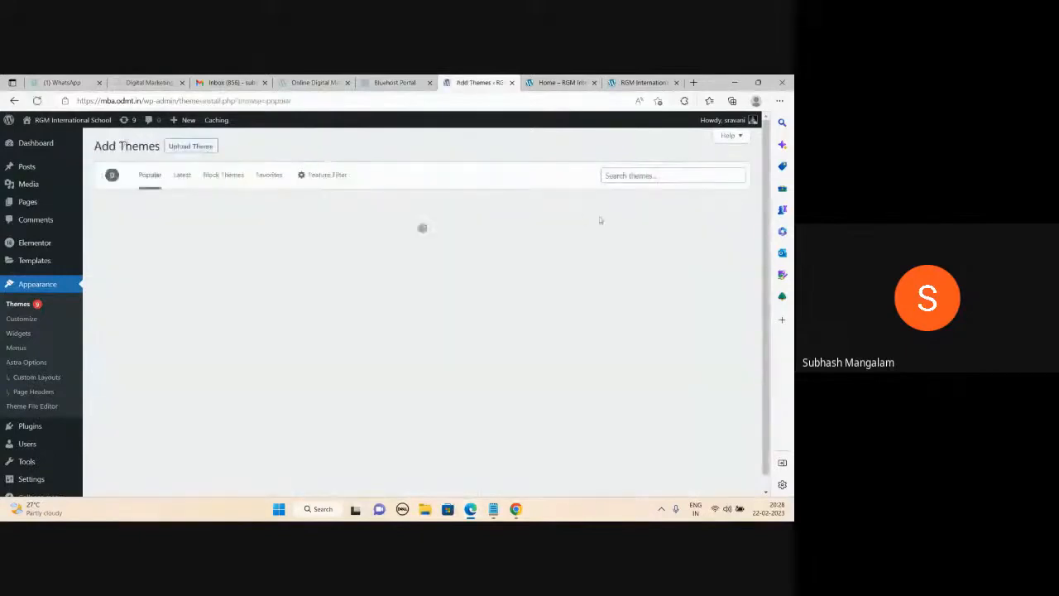
pyautogui.click(627, 175)
pyautogui.write('minimal')
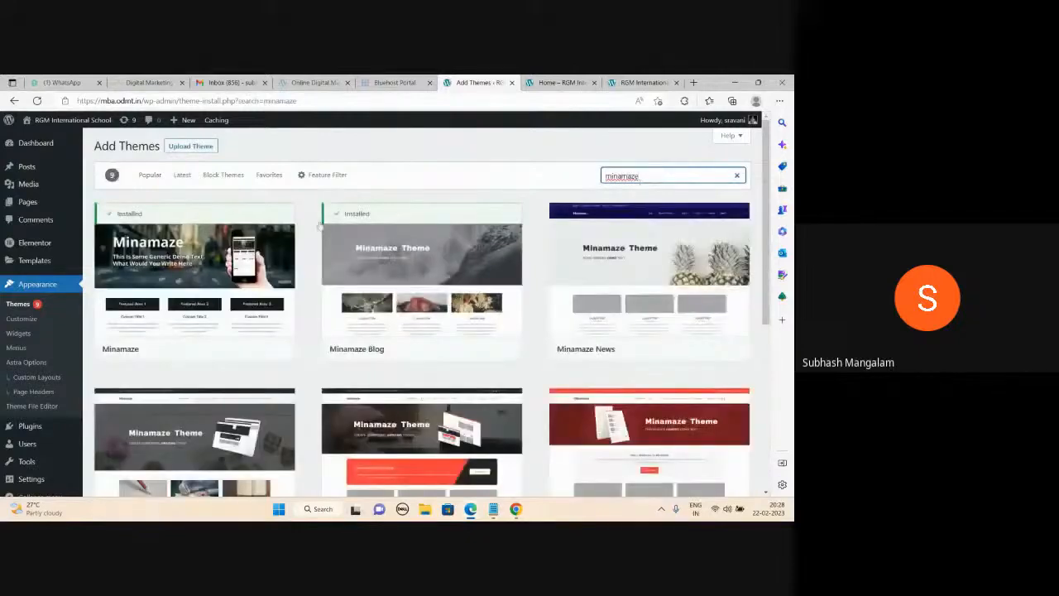
pyautogui.moveTo(282, 236)
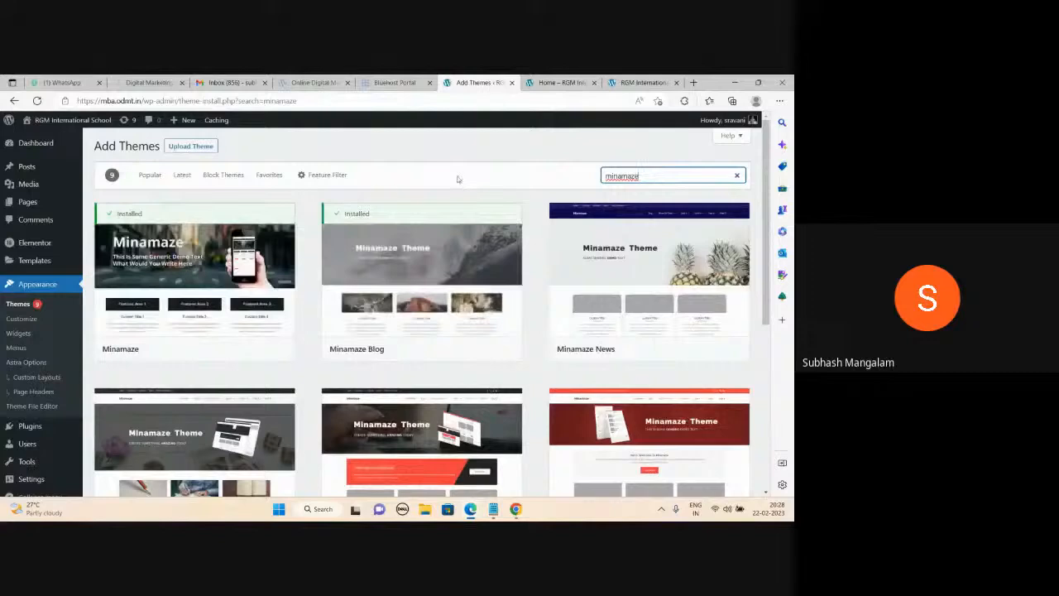
pyautogui.moveTo(207, 261)
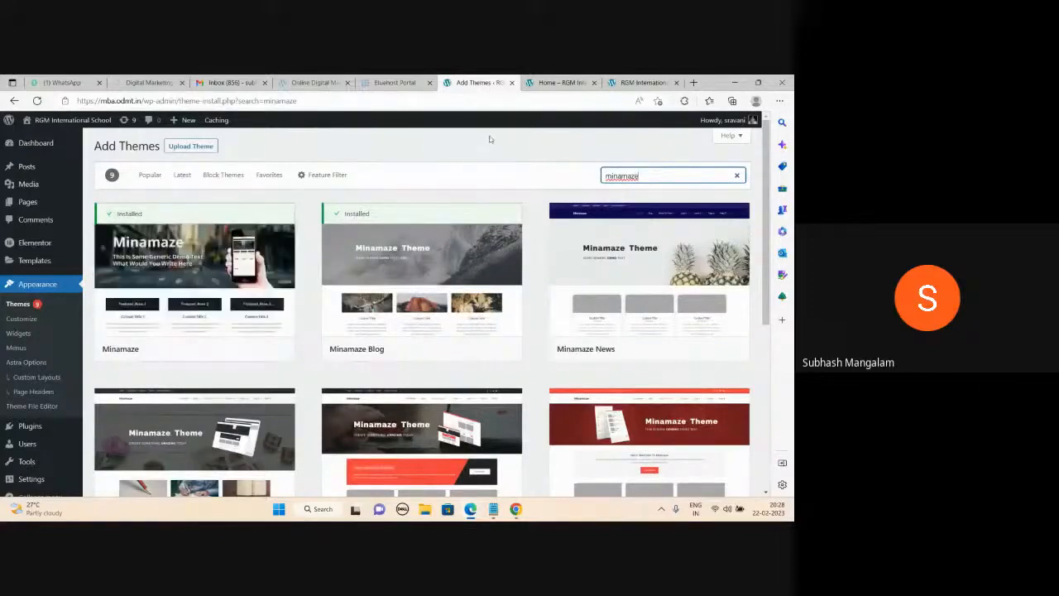
pyautogui.moveTo(186, 281)
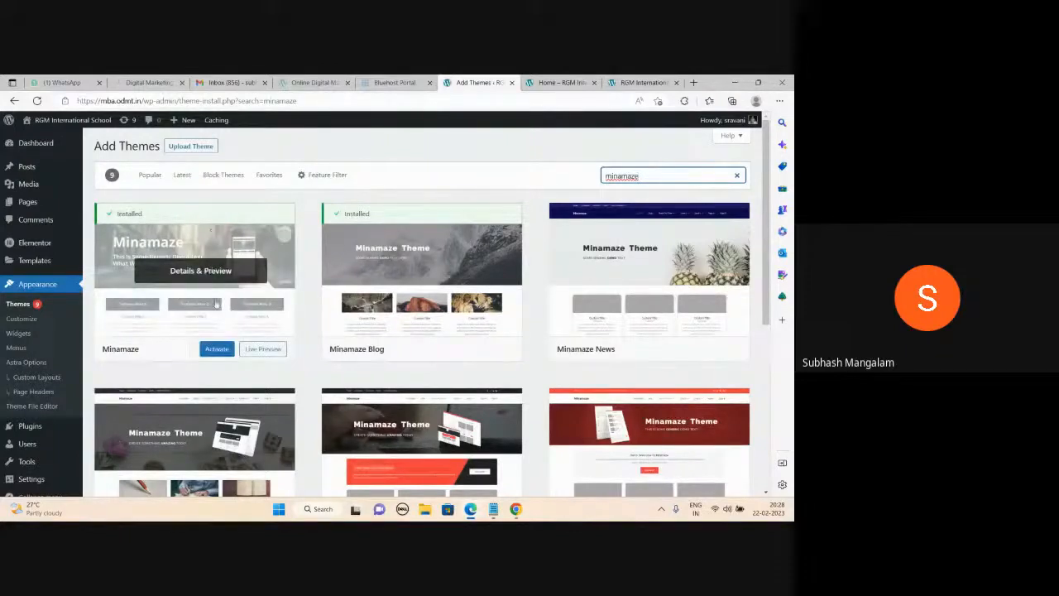
pyautogui.click(216, 350)
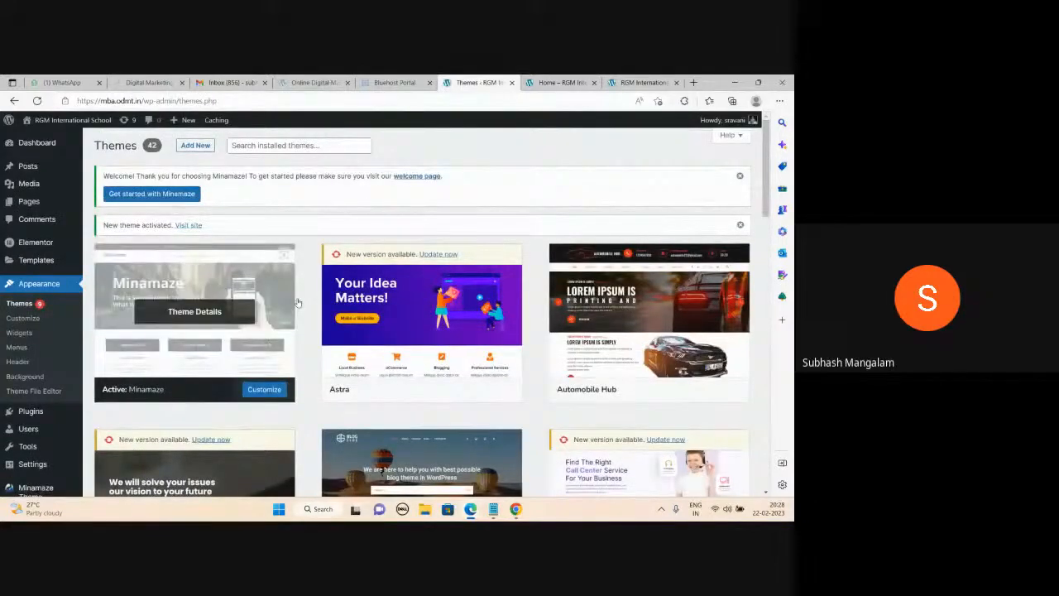
# Reload the live site tab to view the Minamaze layout, then switch to the Notepad notes.
pyautogui.hotkey('ctrl', 'Tab')
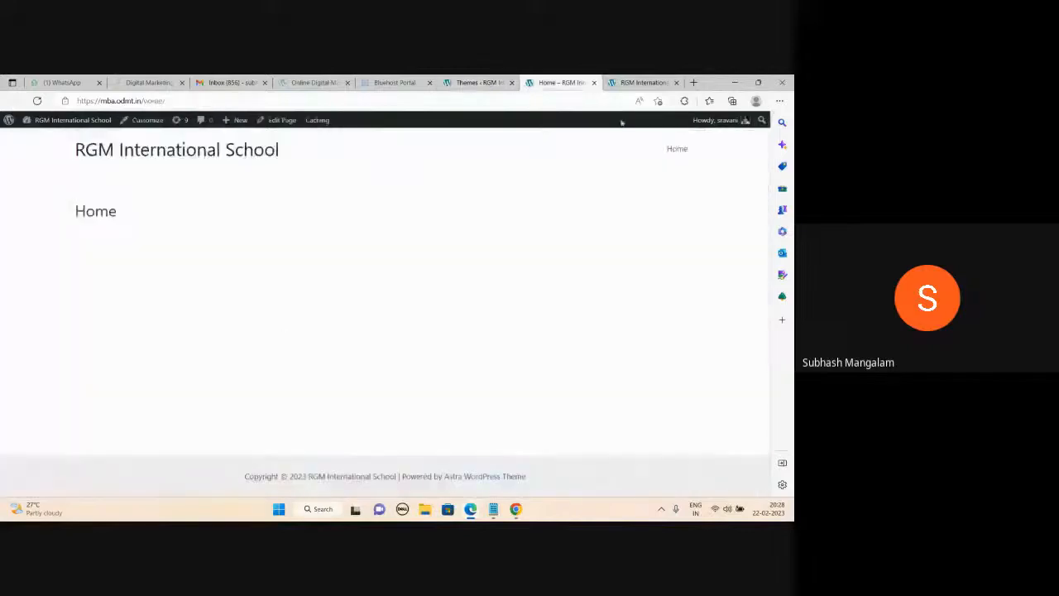
pyautogui.click(641, 83)
pyautogui.click(176, 143)
pyautogui.click(480, 83)
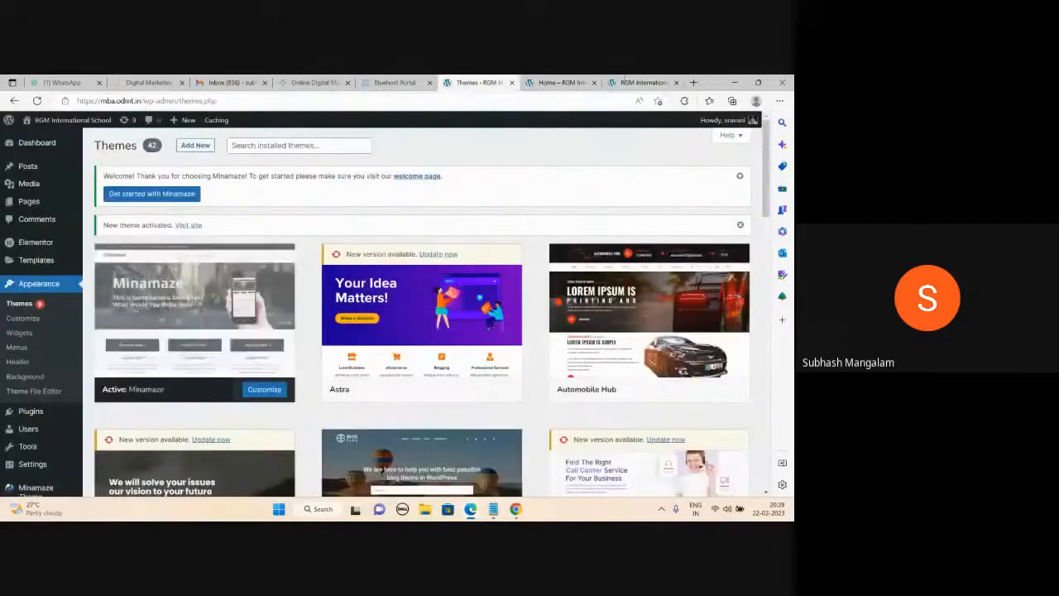
pyautogui.click(641, 83)
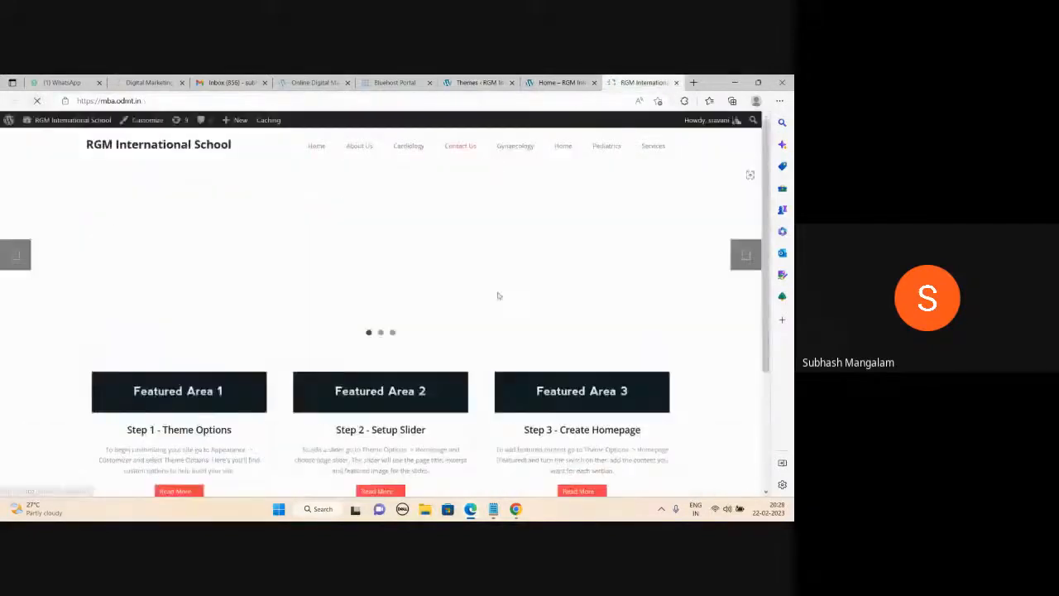
pyautogui.scroll(-1, 305, 269)
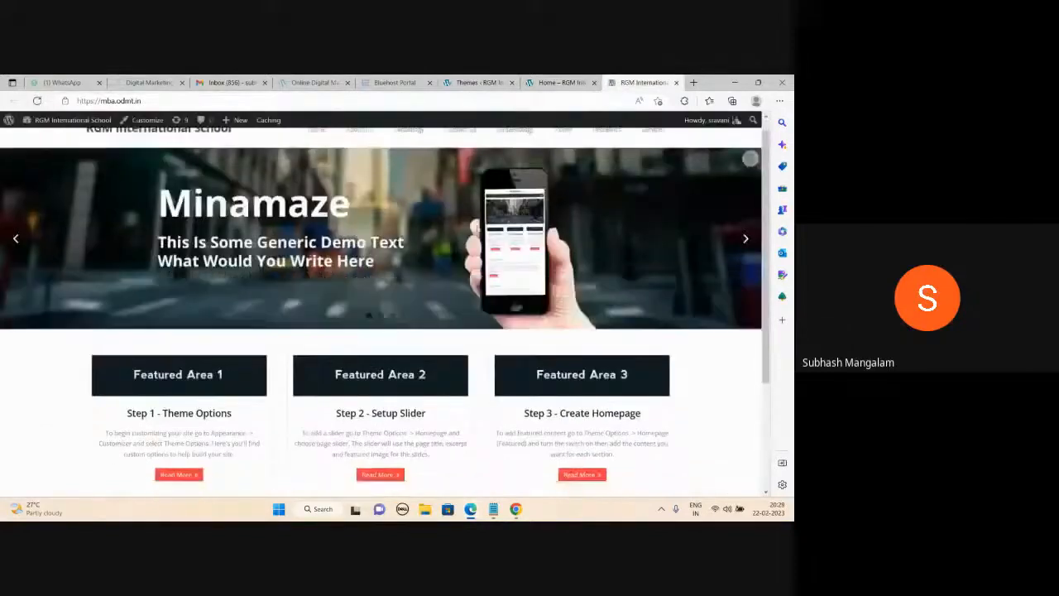
pyautogui.scroll(1, 720, 243)
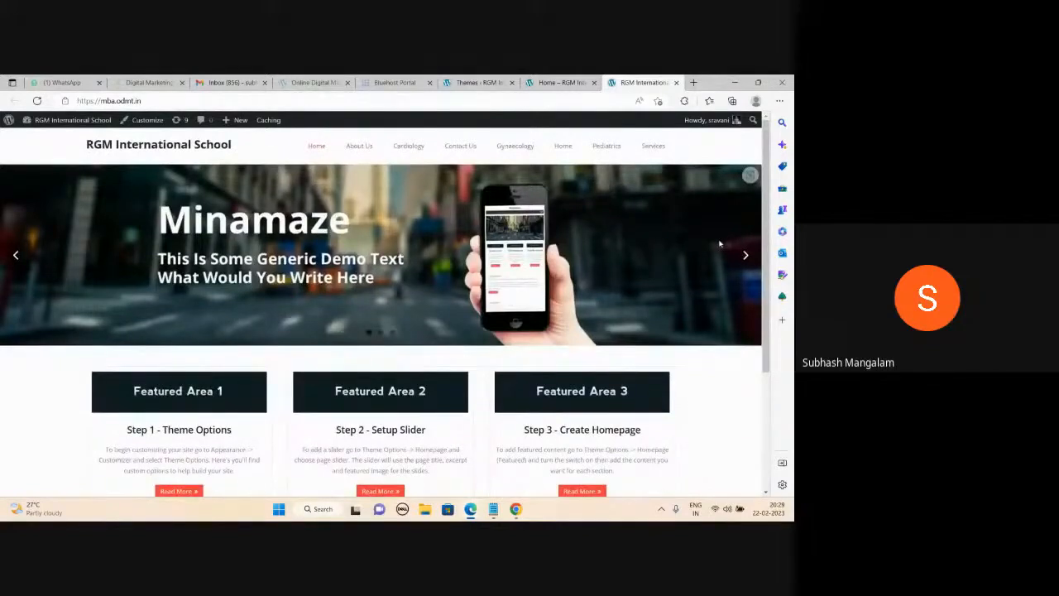
pyautogui.hotkey('alt', 'Tab')
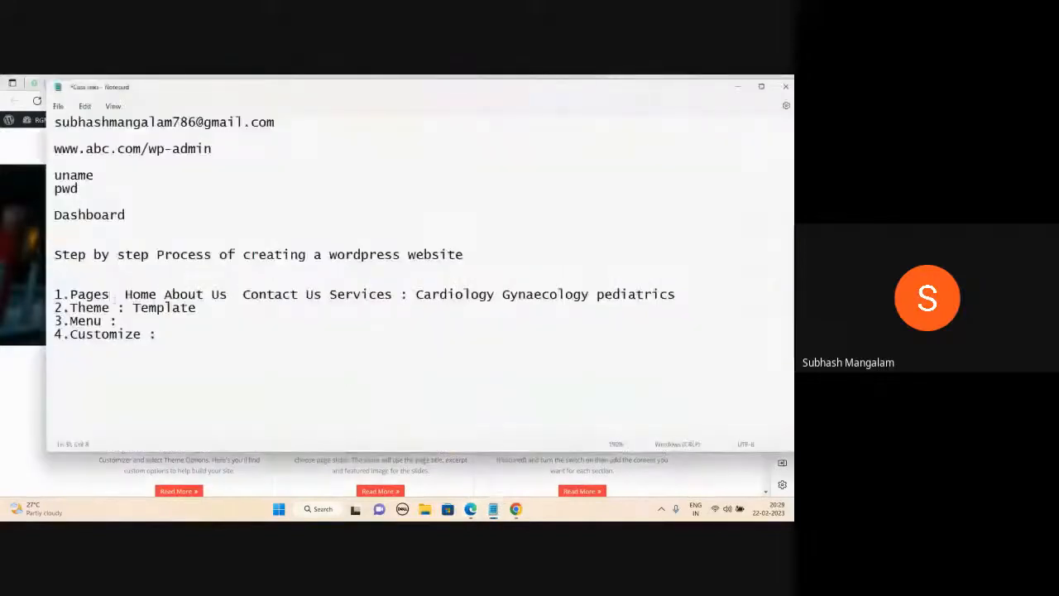
# Go through the Theme, Menu and Customize lines in the notes, ending on Menu.
pyautogui.click(116, 308)
pyautogui.click(107, 321)
pyautogui.click(141, 334)
pyautogui.click(107, 321)
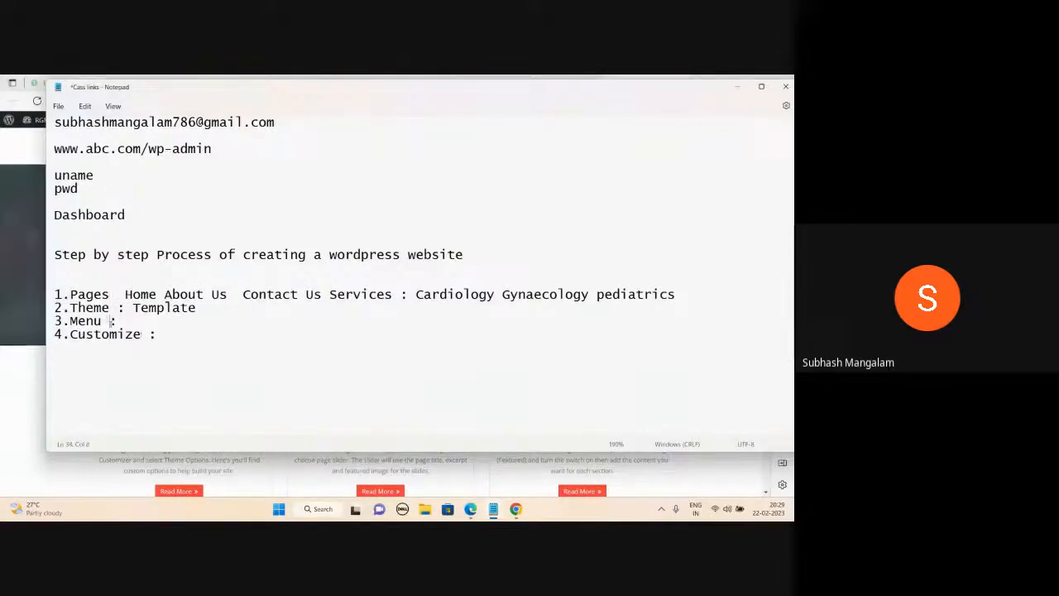
# Minimise Notepad and open Appearance > Menus in the WordPress admin.
pyautogui.click(737, 87)
pyautogui.click(563, 83)
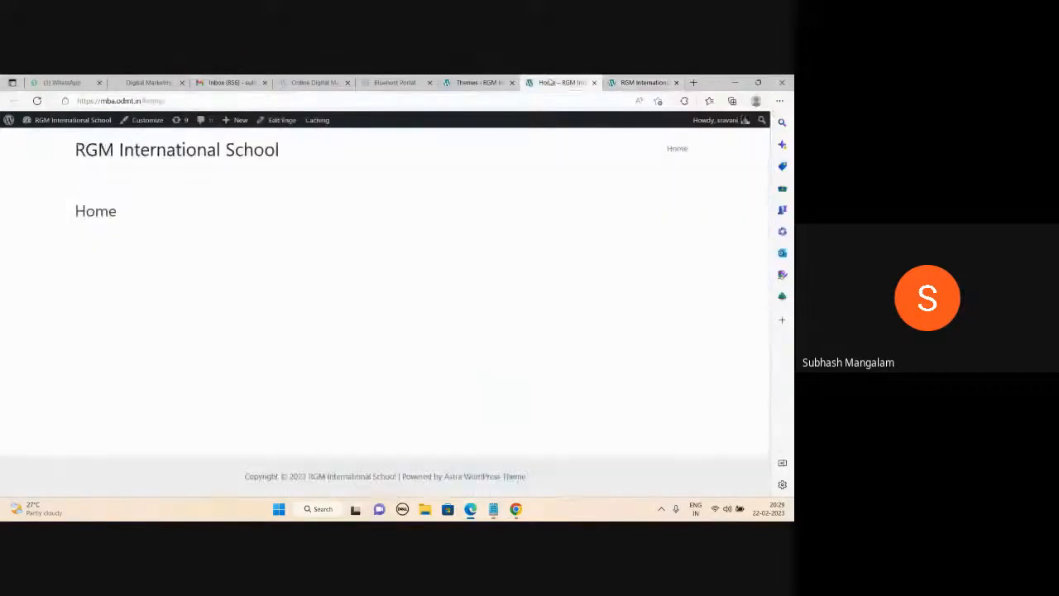
pyautogui.click(496, 83)
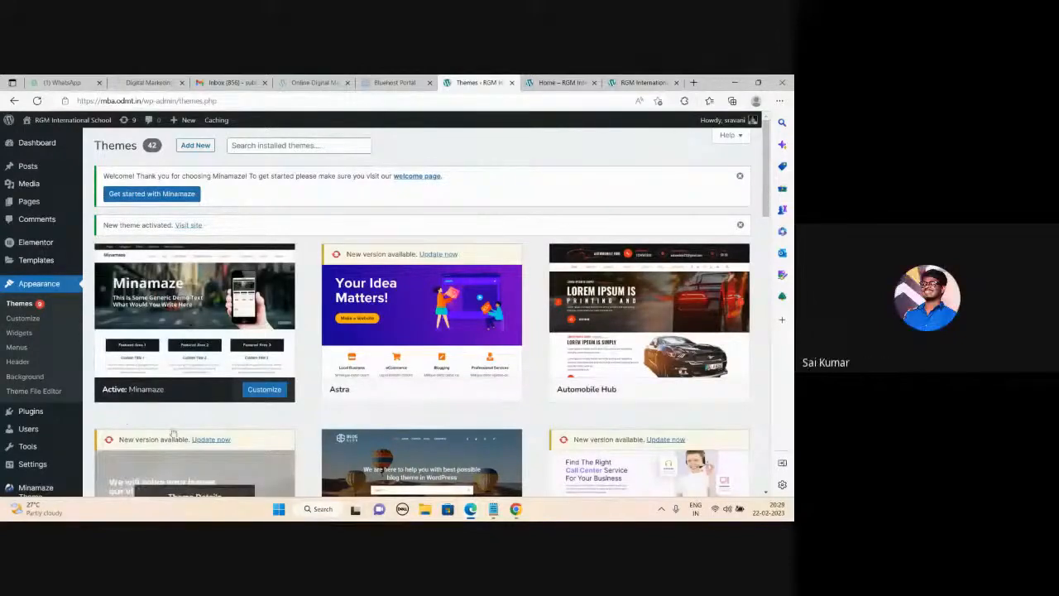
pyautogui.click(21, 350)
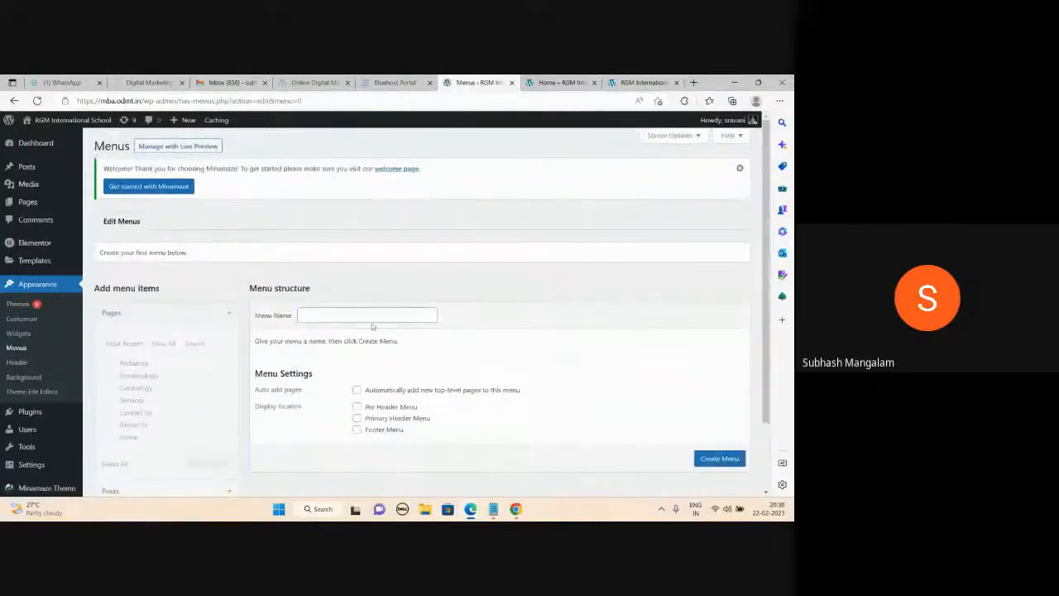
# Create a new menu named 'abc'.
pyautogui.click(328, 315)
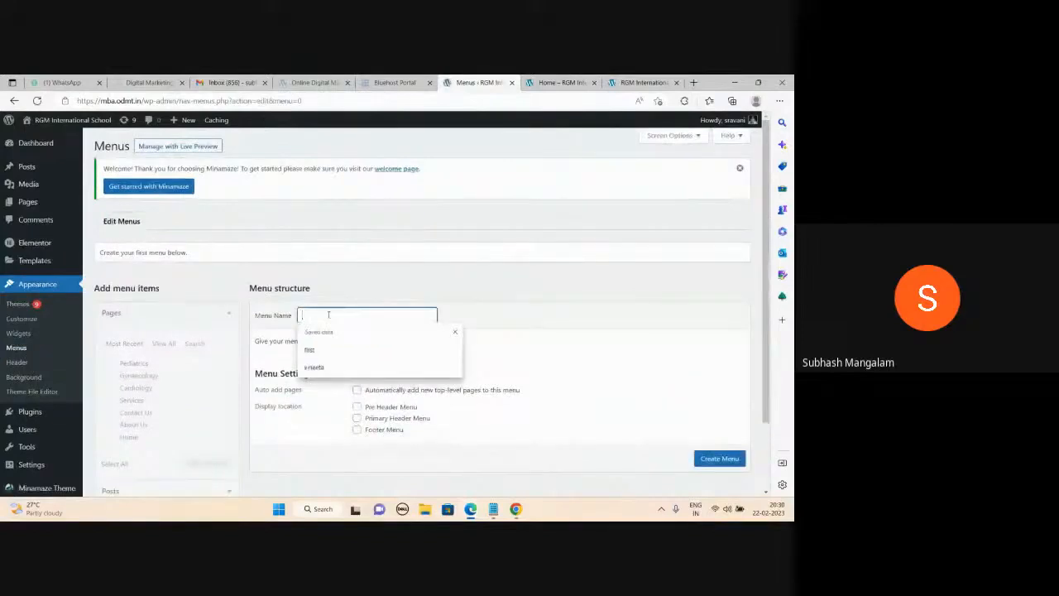
pyautogui.write('abc')
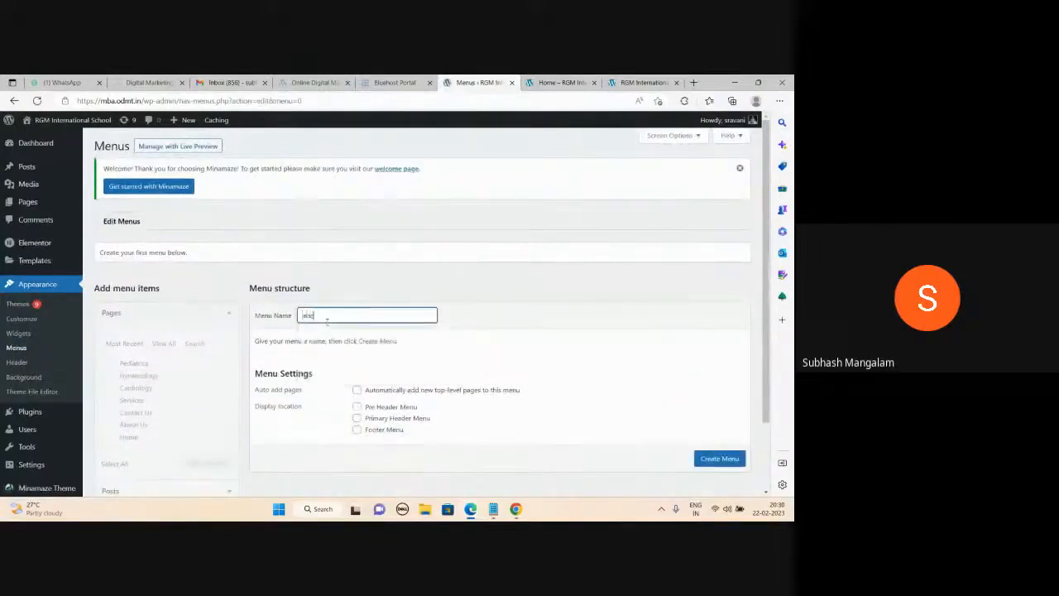
pyautogui.click(712, 458)
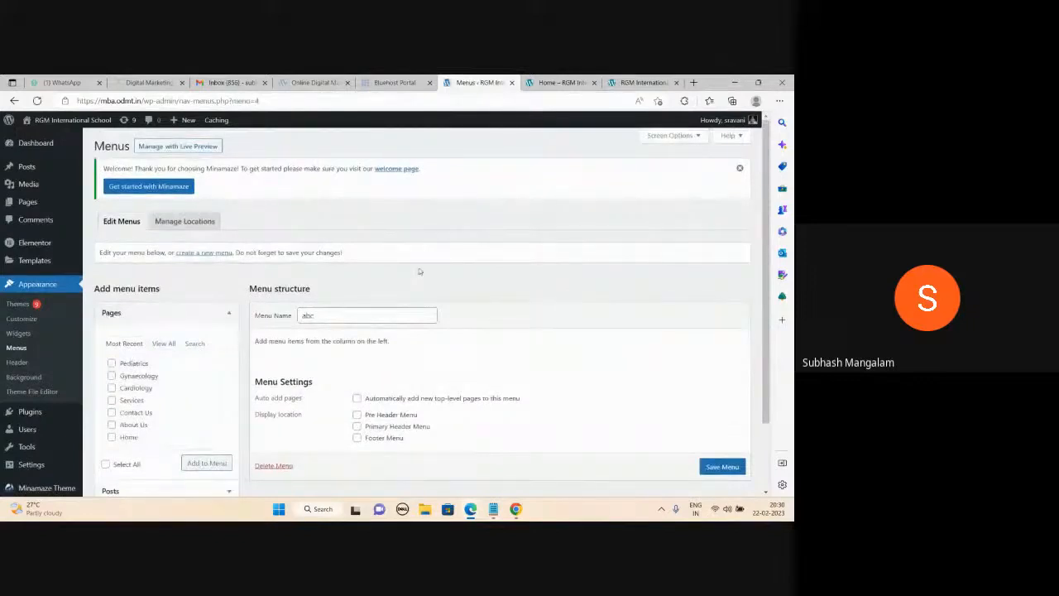
# Select all pages under Pages and add them to the abc menu.
pyautogui.scroll(-1, 418, 272)
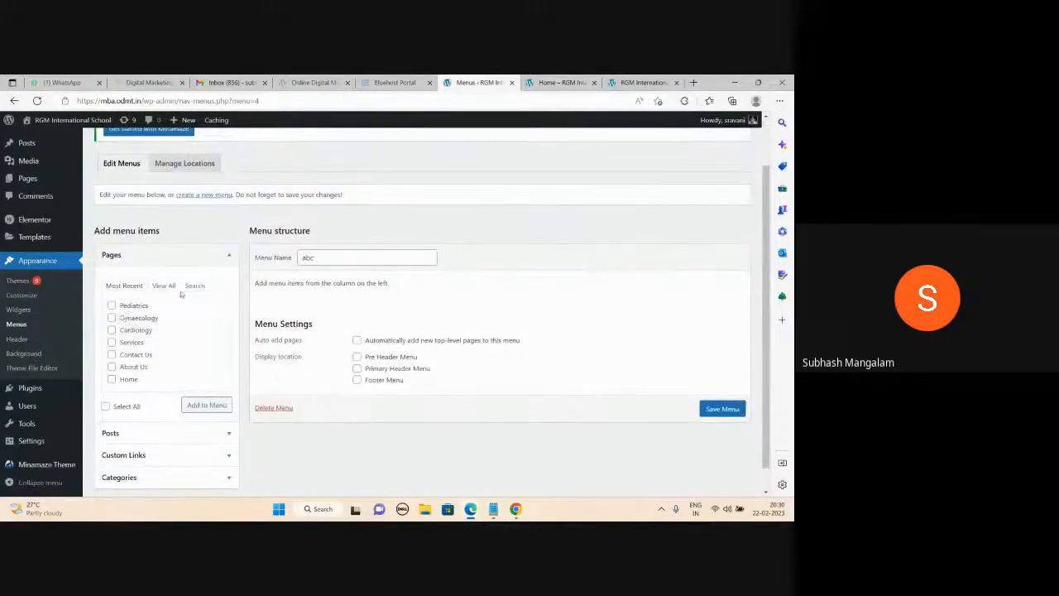
pyautogui.click(112, 380)
pyautogui.click(112, 367)
pyautogui.click(105, 406)
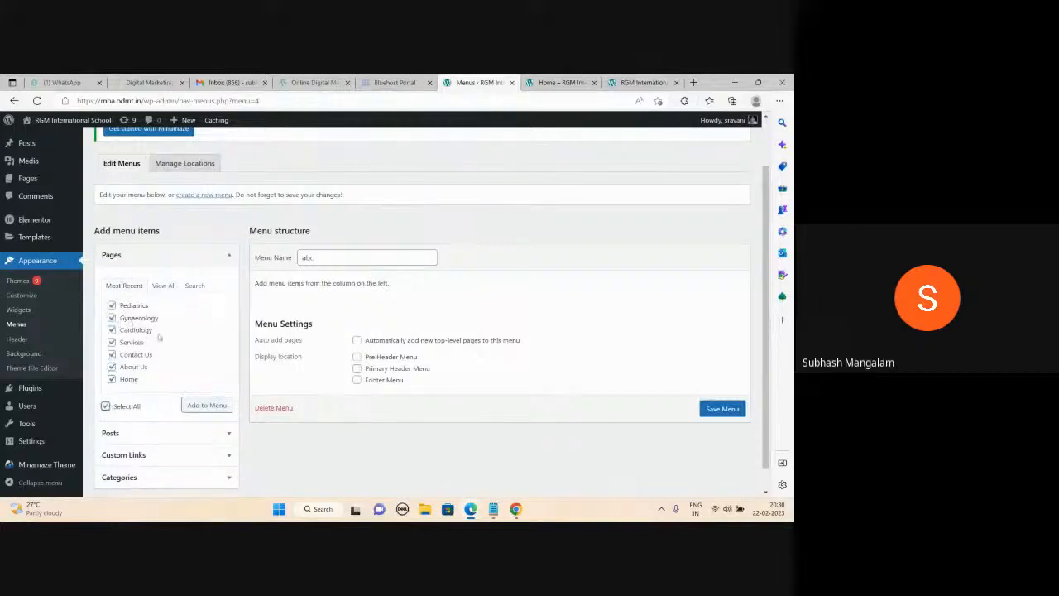
pyautogui.click(205, 405)
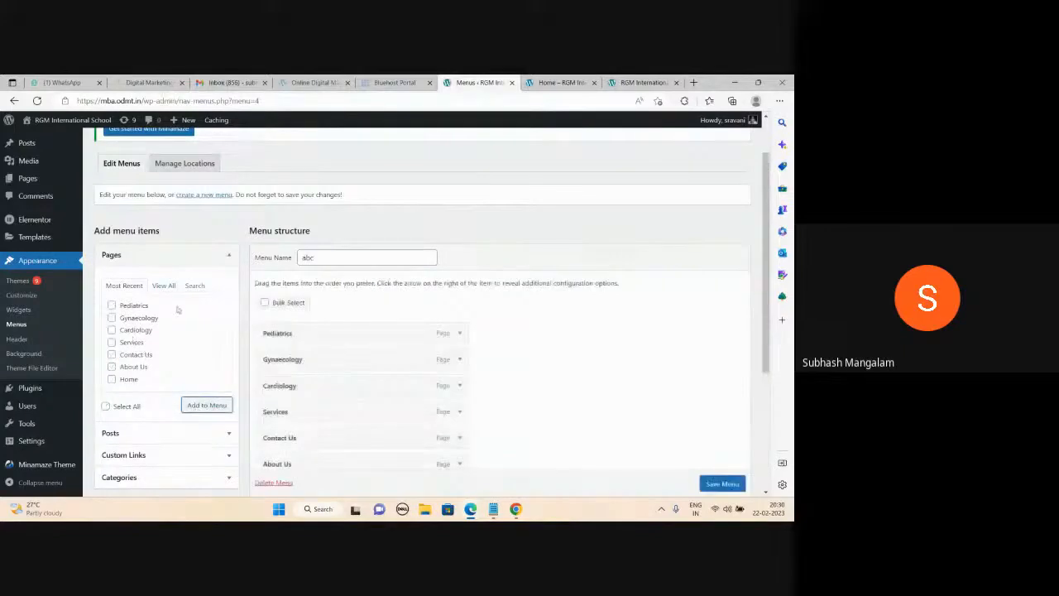
# Reorder the menu items as Home, About Us, Services, Cardiology, Gynaecology, Pediatrics.
pyautogui.scroll(-3, 402, 337)
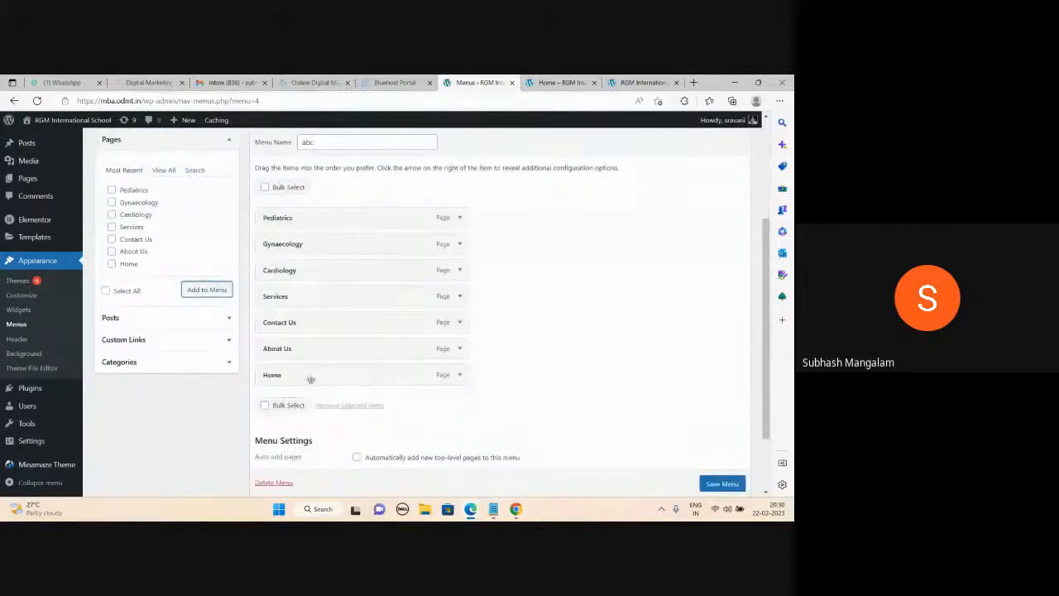
pyautogui.moveTo(311, 376); pyautogui.dragTo(310, 237)
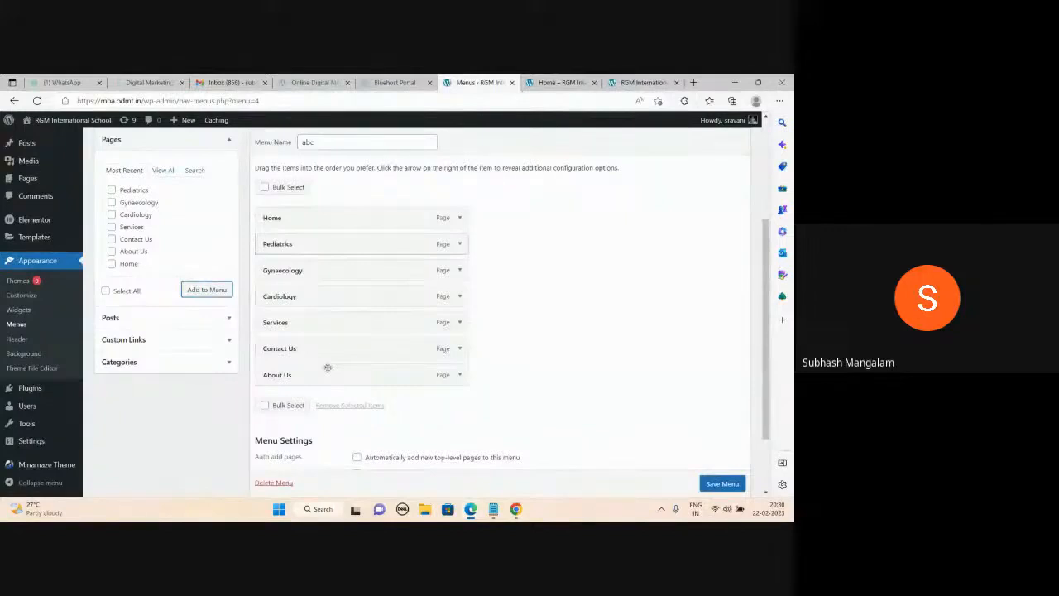
pyautogui.moveTo(351, 371); pyautogui.dragTo(316, 250)
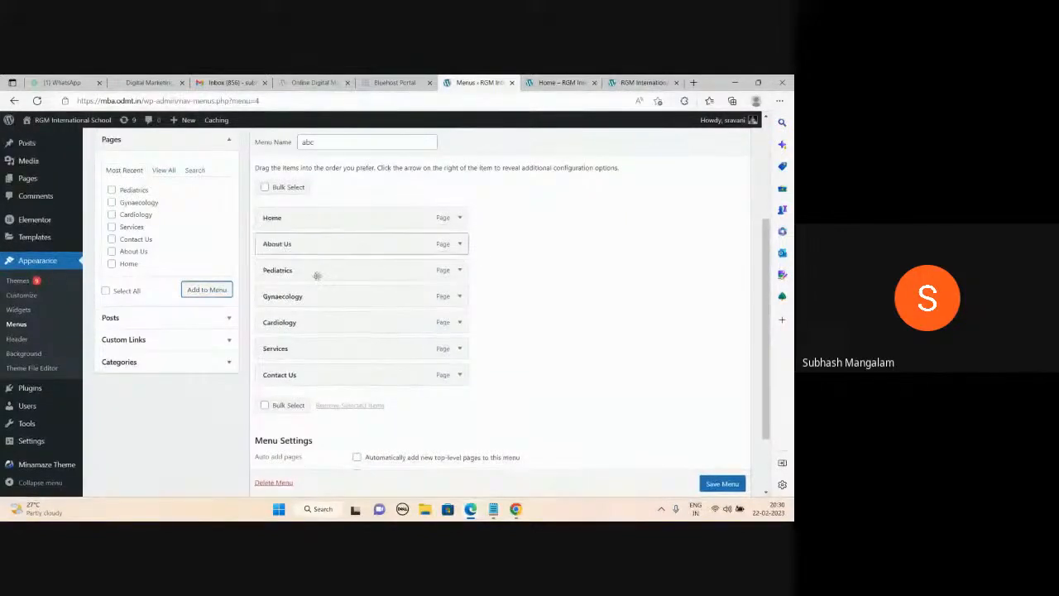
pyautogui.moveTo(347, 348); pyautogui.dragTo(339, 271)
pyautogui.moveTo(294, 349); pyautogui.dragTo(310, 296)
pyautogui.moveTo(335, 352); pyautogui.dragTo(296, 323)
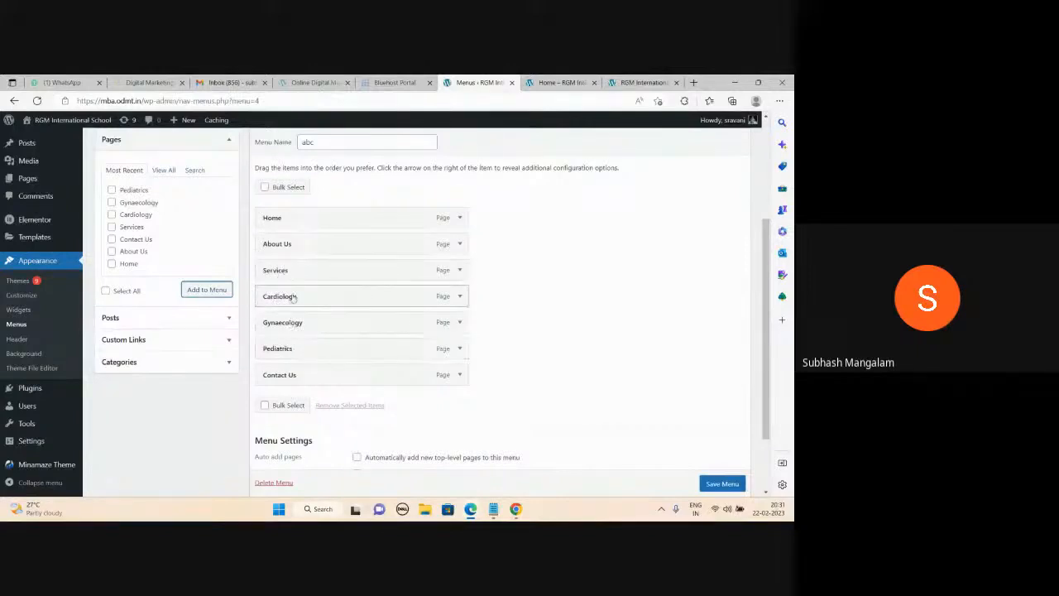
# Nest Cardiology and Gynaecology under Services, keeping Contact Us at the top level.
pyautogui.moveTo(294, 297); pyautogui.dragTo(314, 299)
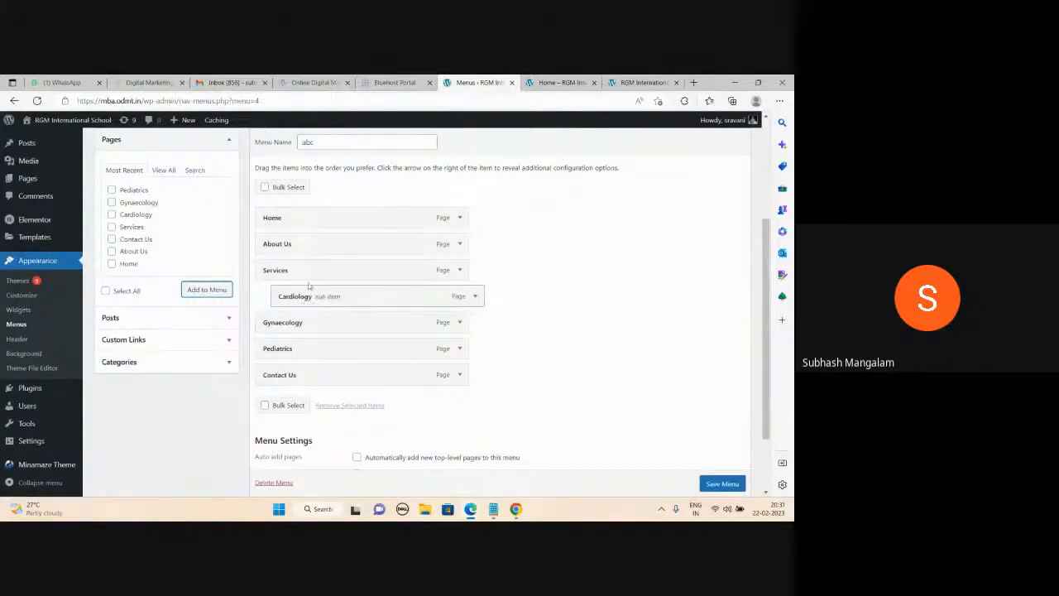
pyautogui.moveTo(308, 324); pyautogui.dragTo(307, 351)
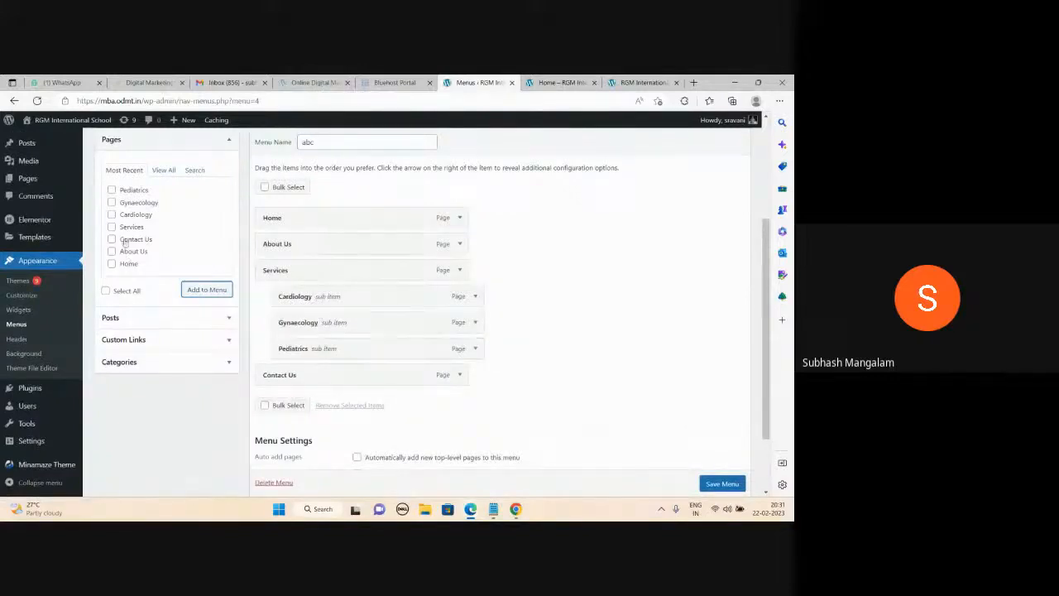
pyautogui.moveTo(293, 373); pyautogui.dragTo(336, 376)
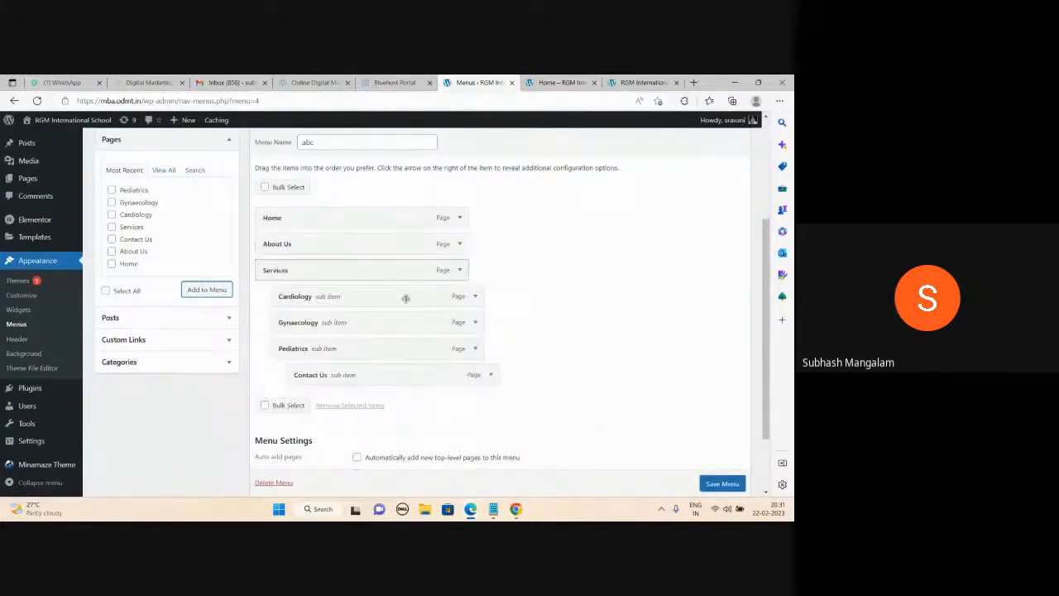
pyautogui.moveTo(378, 371); pyautogui.dragTo(365, 377)
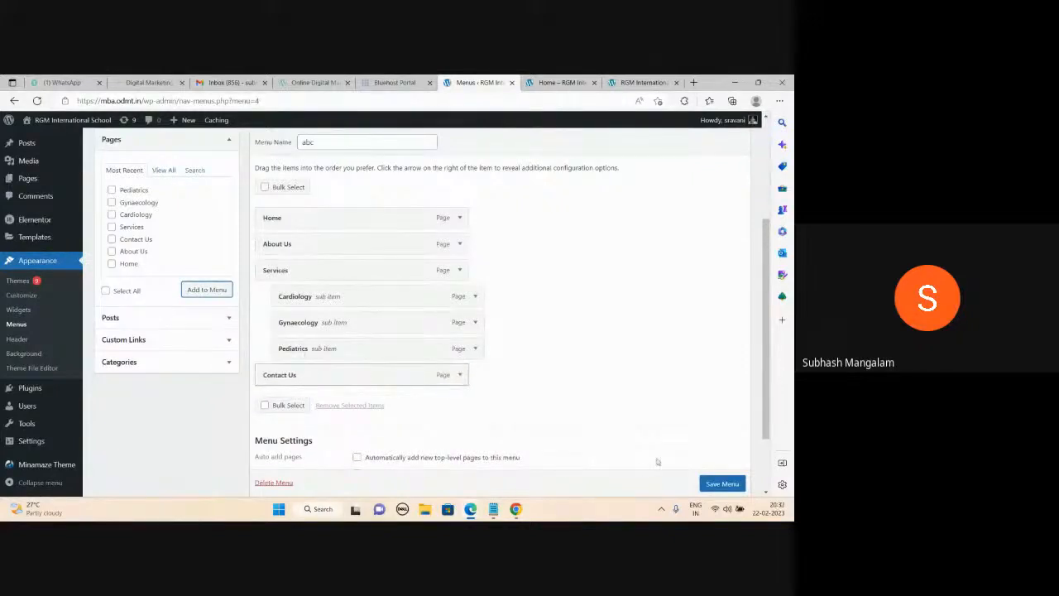
pyautogui.click(706, 484)
pyautogui.scroll(-1, 706, 484)
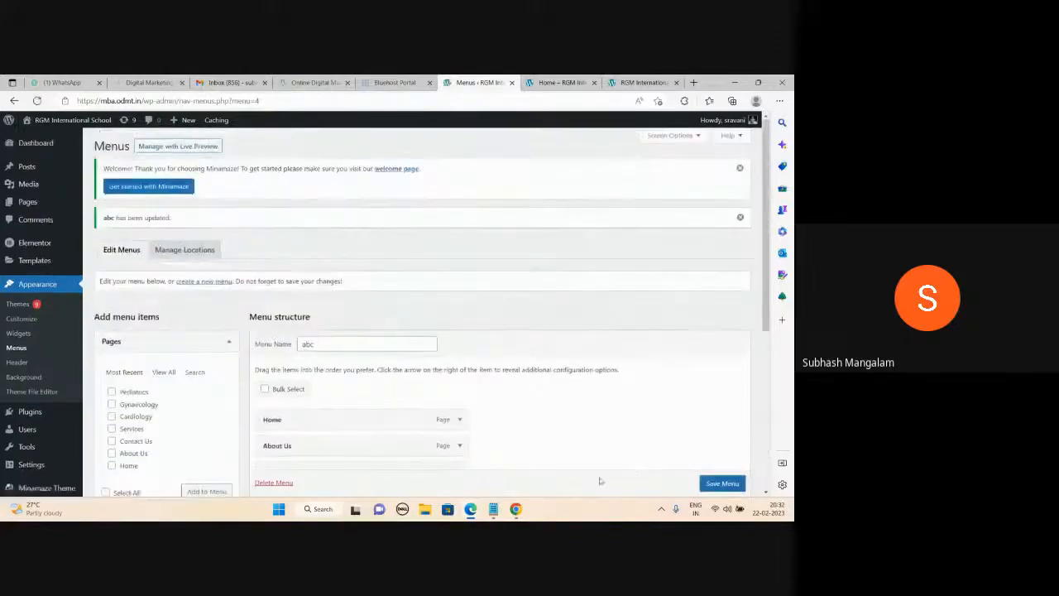
pyautogui.click(494, 508)
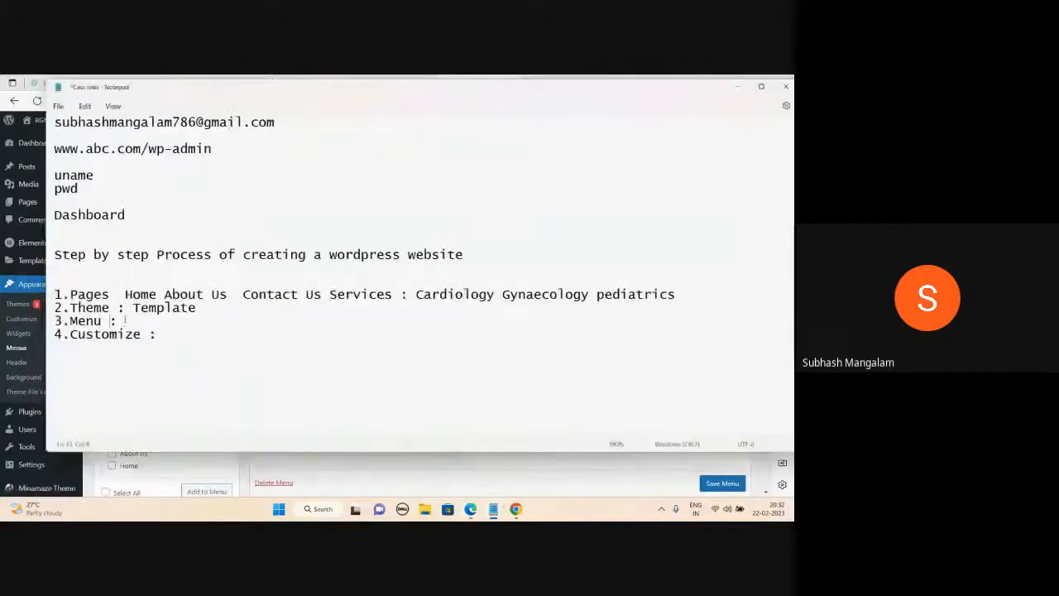
pyautogui.click(737, 86)
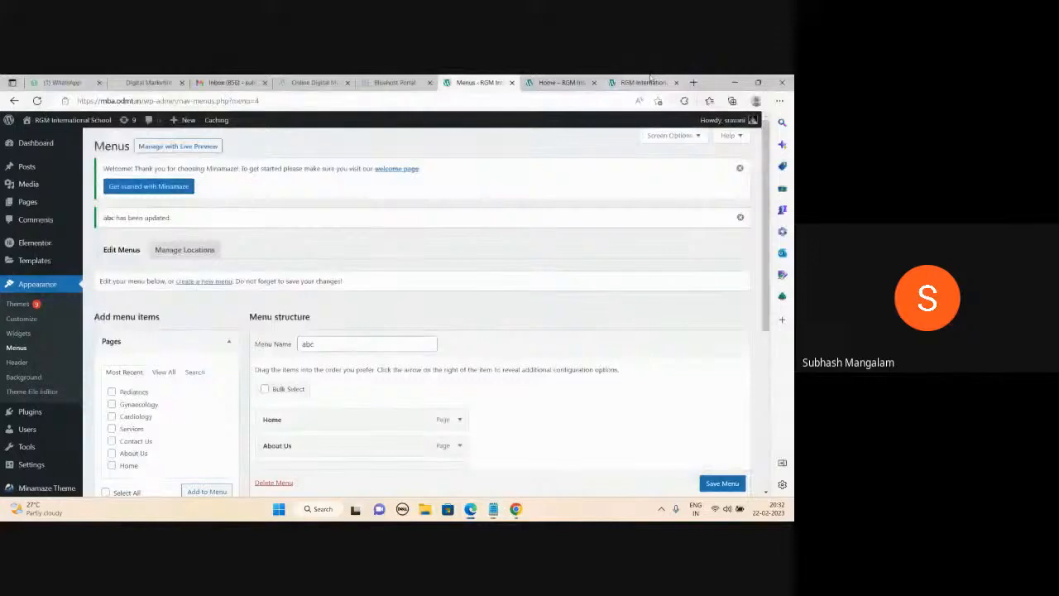
pyautogui.click(561, 82)
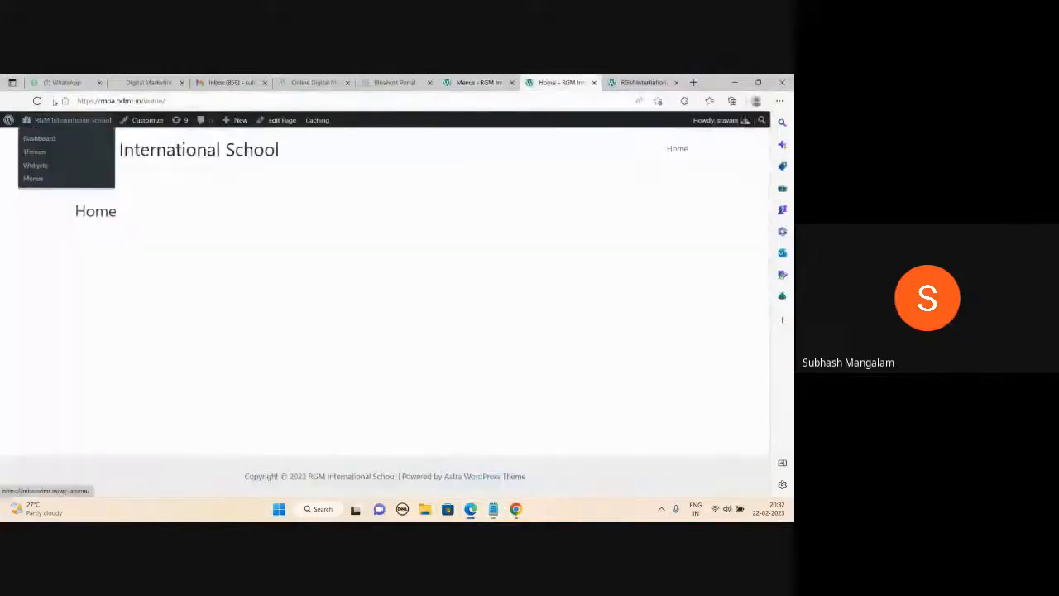
pyautogui.click(37, 100)
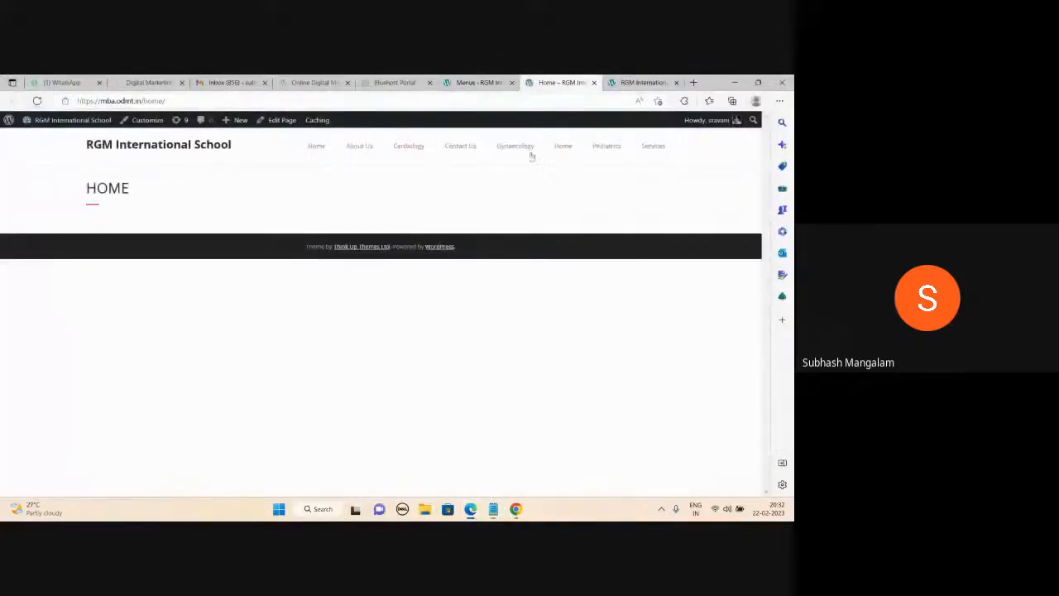
pyautogui.click(480, 83)
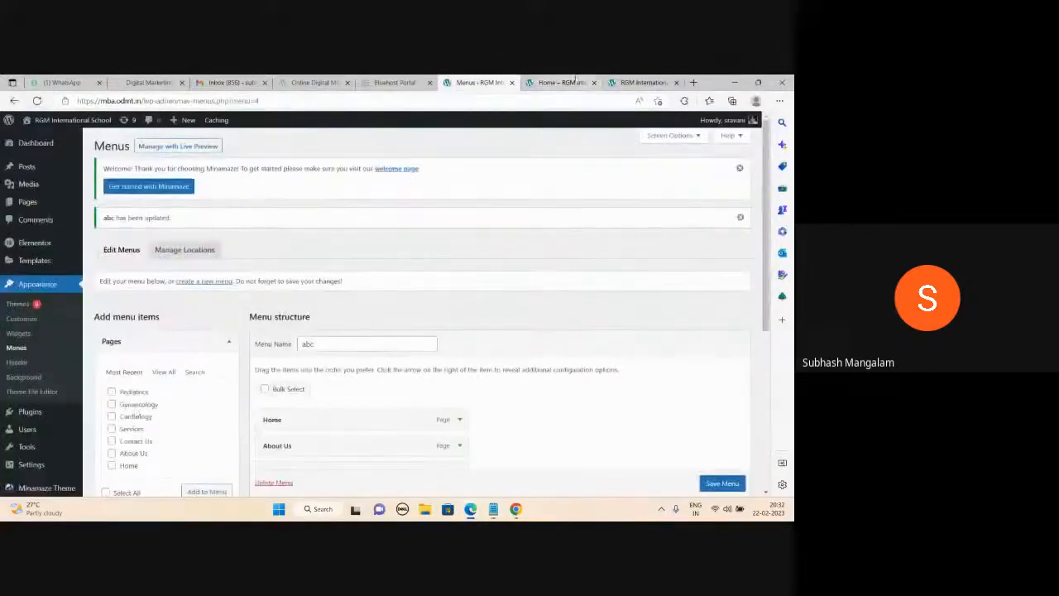
pyautogui.click(559, 83)
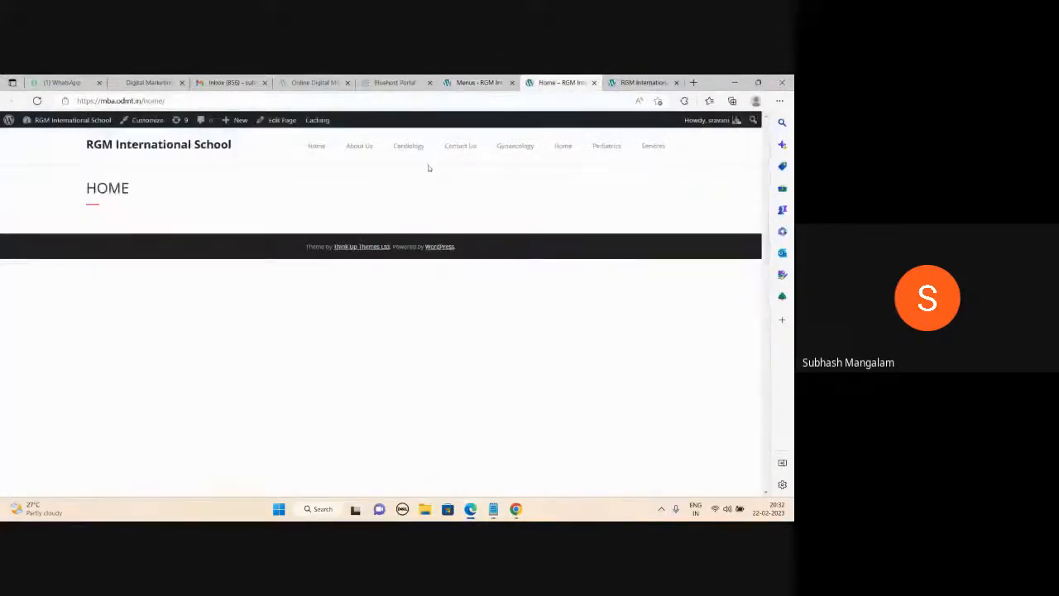
pyautogui.click(153, 144)
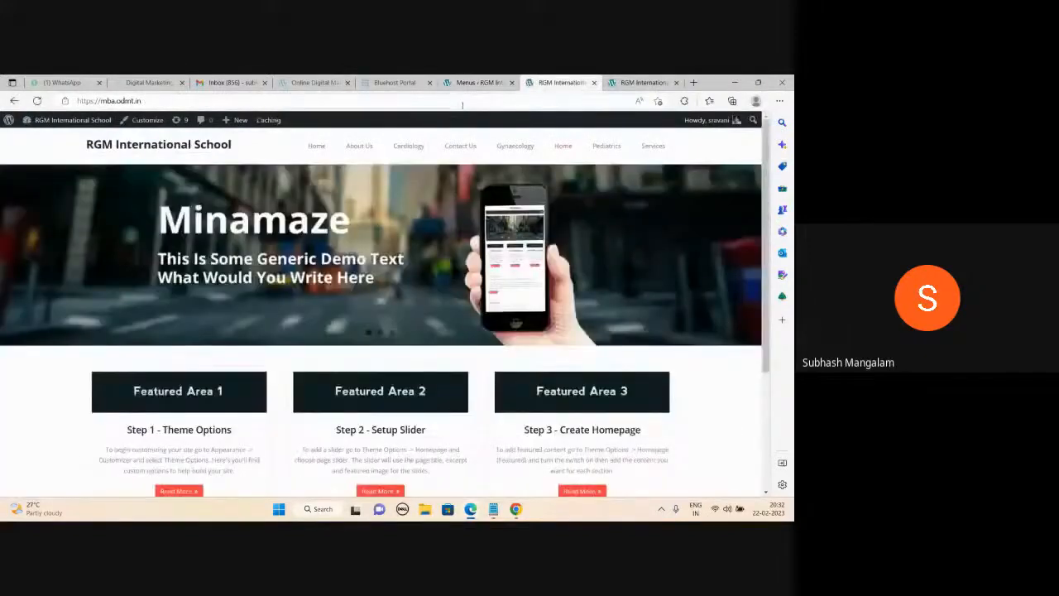
pyautogui.click(478, 83)
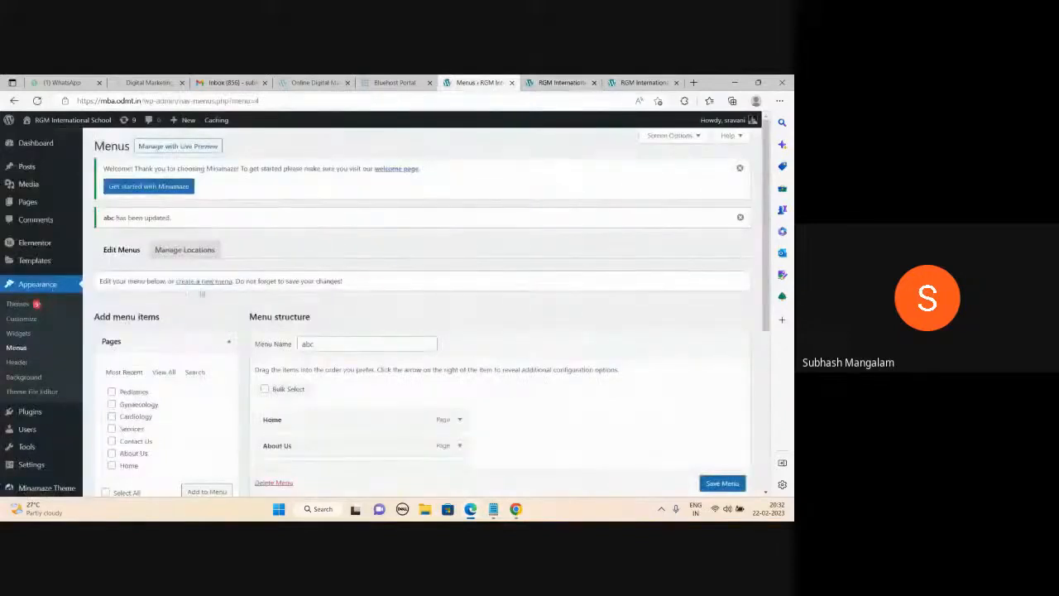
pyautogui.click(561, 83)
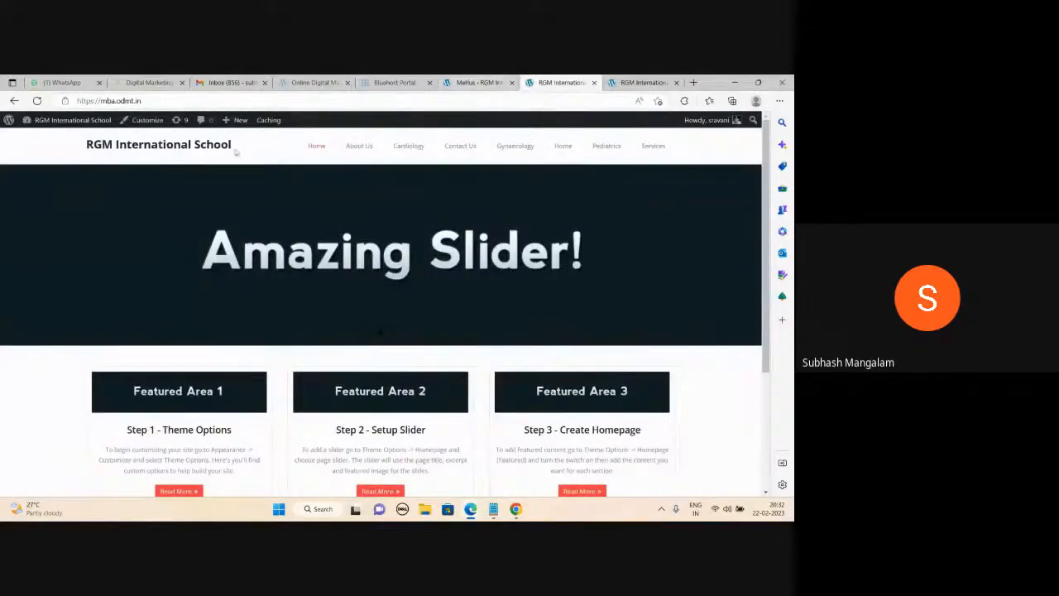
pyautogui.click(478, 83)
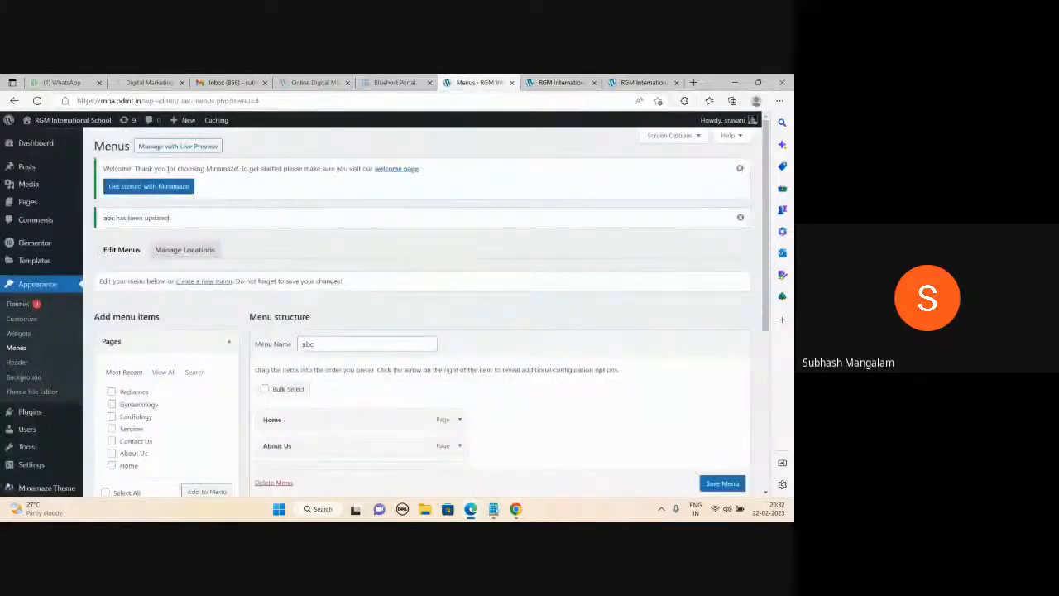
pyautogui.hotkey('alt', 'Tab')
pyautogui.click(737, 86)
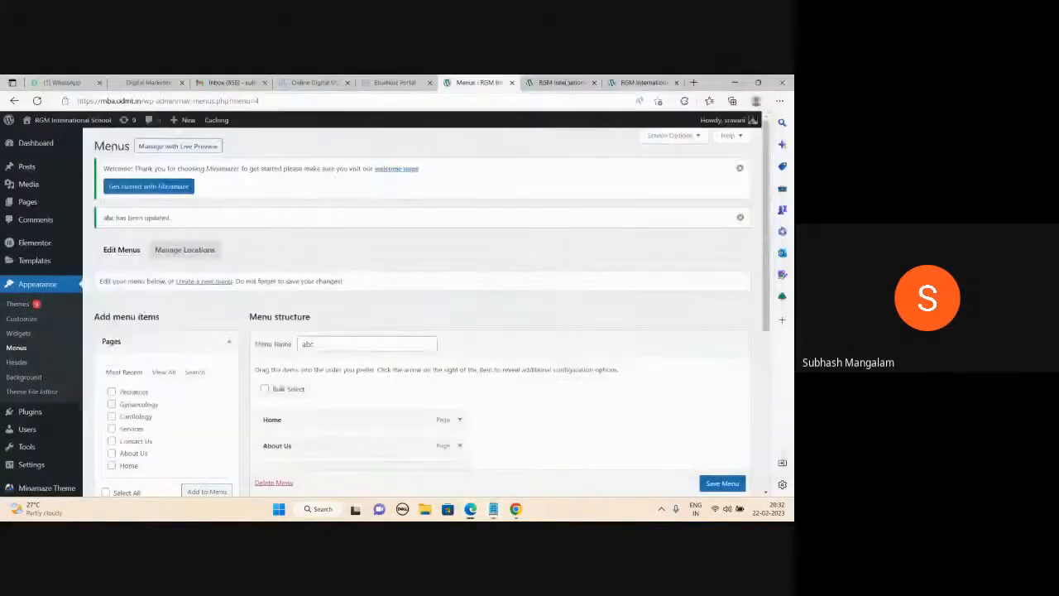
pyautogui.click(561, 83)
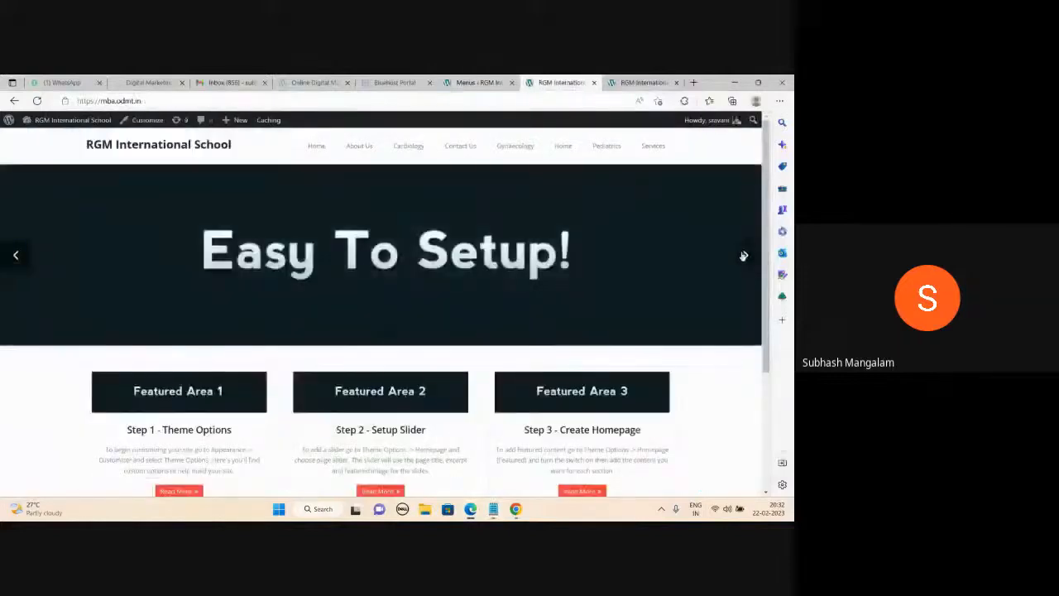
pyautogui.click(744, 256)
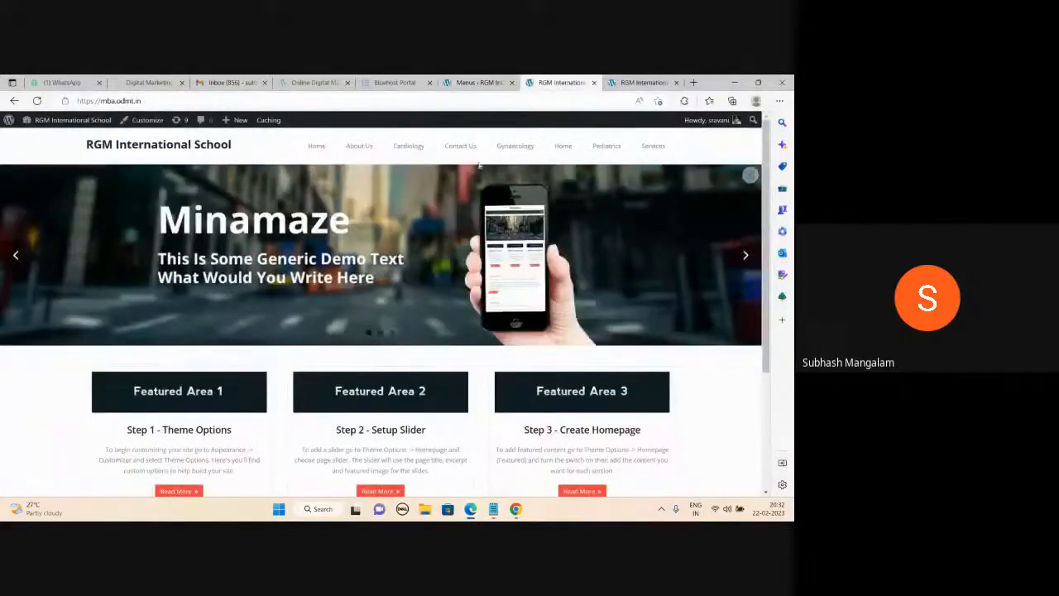
pyautogui.click(484, 82)
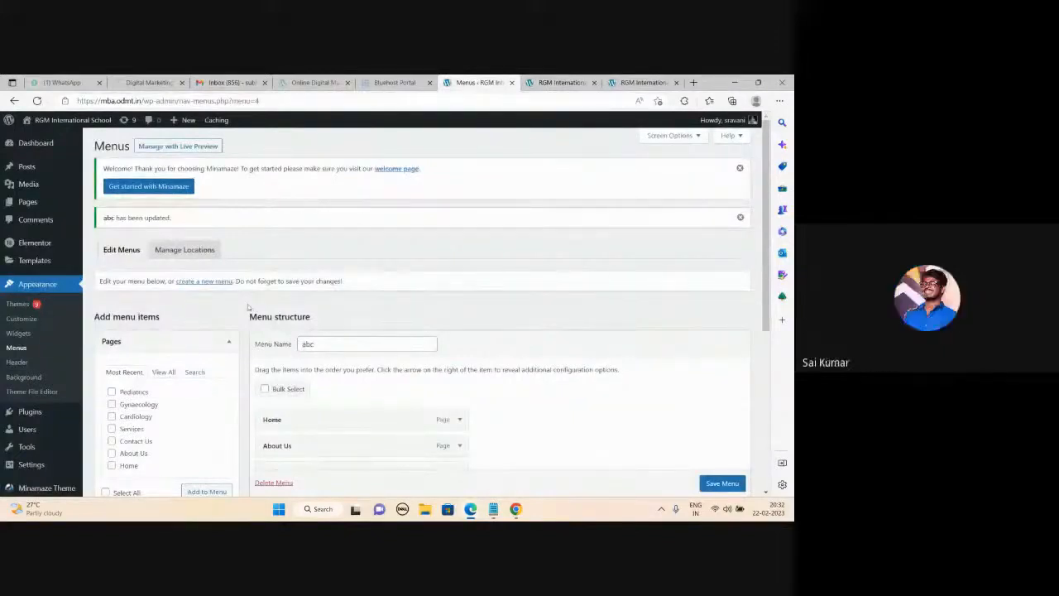
# In the Customizer's Site Identity settings, change the site title to 'Apollo Hospital'.
pyautogui.click(28, 322)
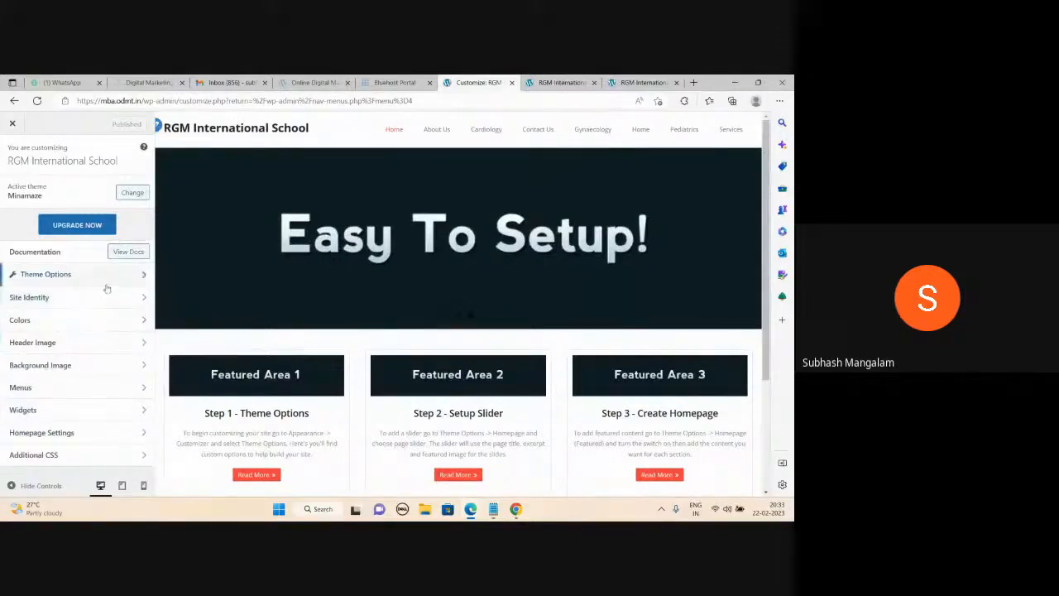
pyautogui.click(74, 300)
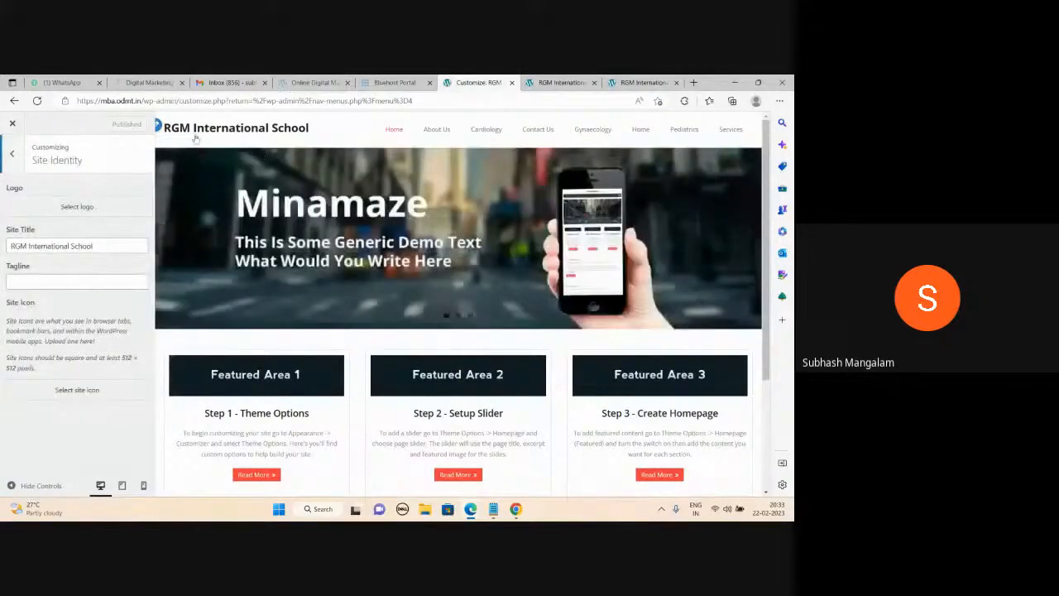
pyautogui.click(106, 245)
pyautogui.tripleClick(106, 246)
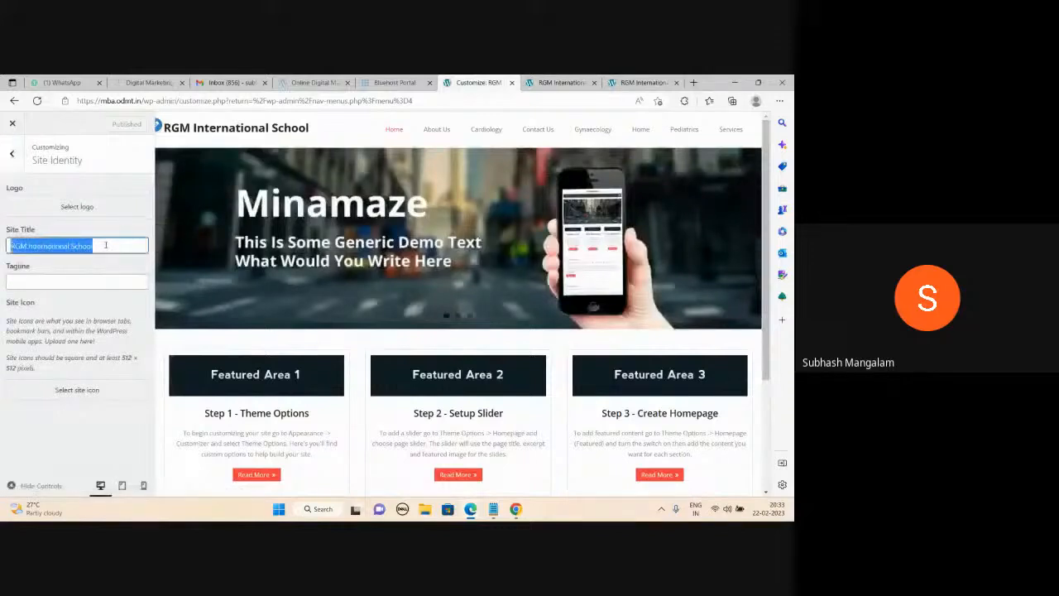
pyautogui.write('Apollo Hospital')
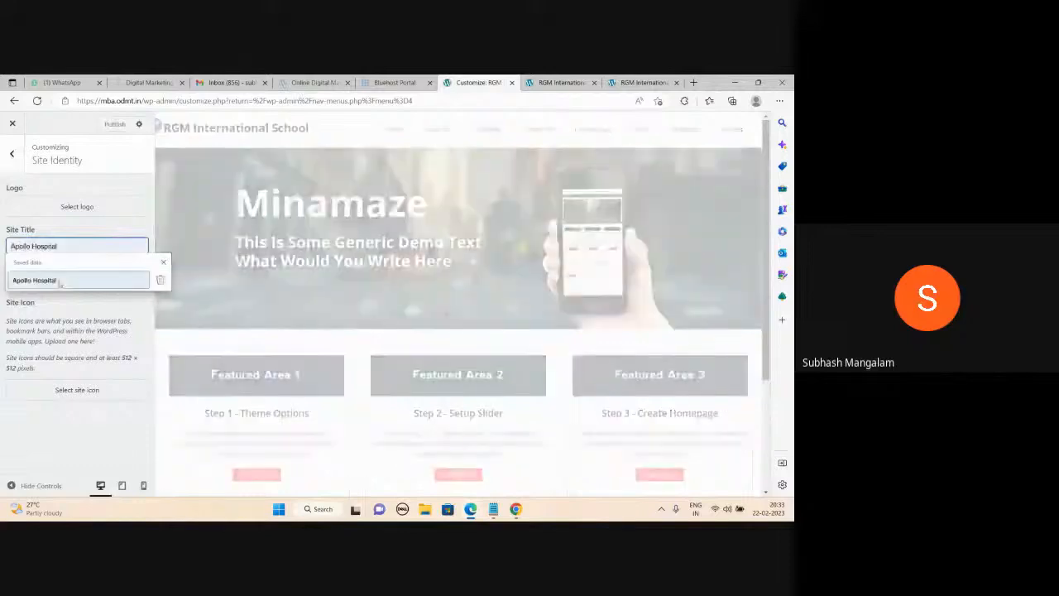
pyautogui.click(58, 282)
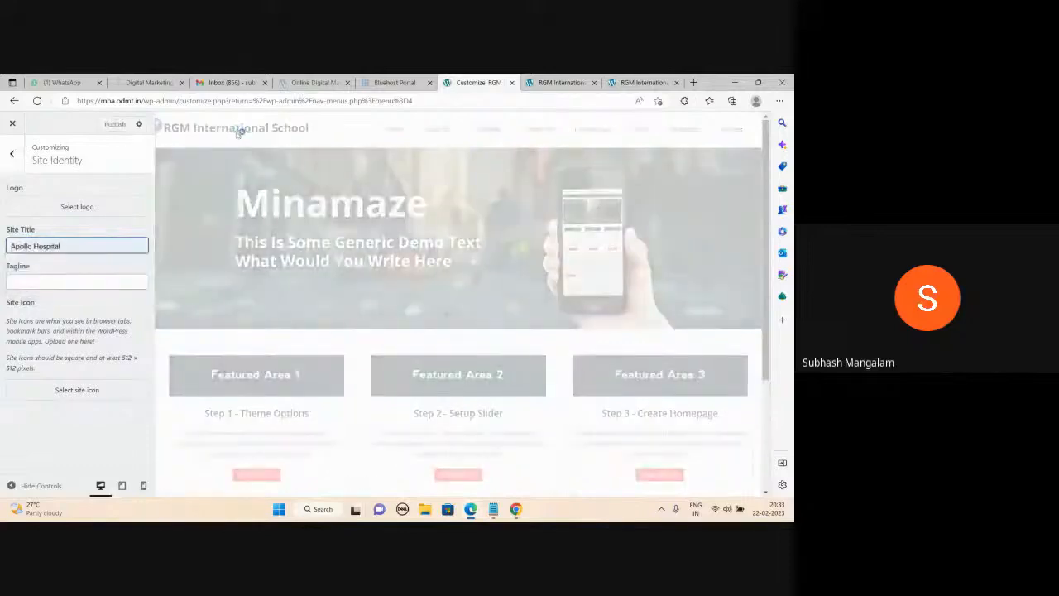
# Set the tagline to 'Best Hospital in HYD' and publish the changes.
pyautogui.click(62, 286)
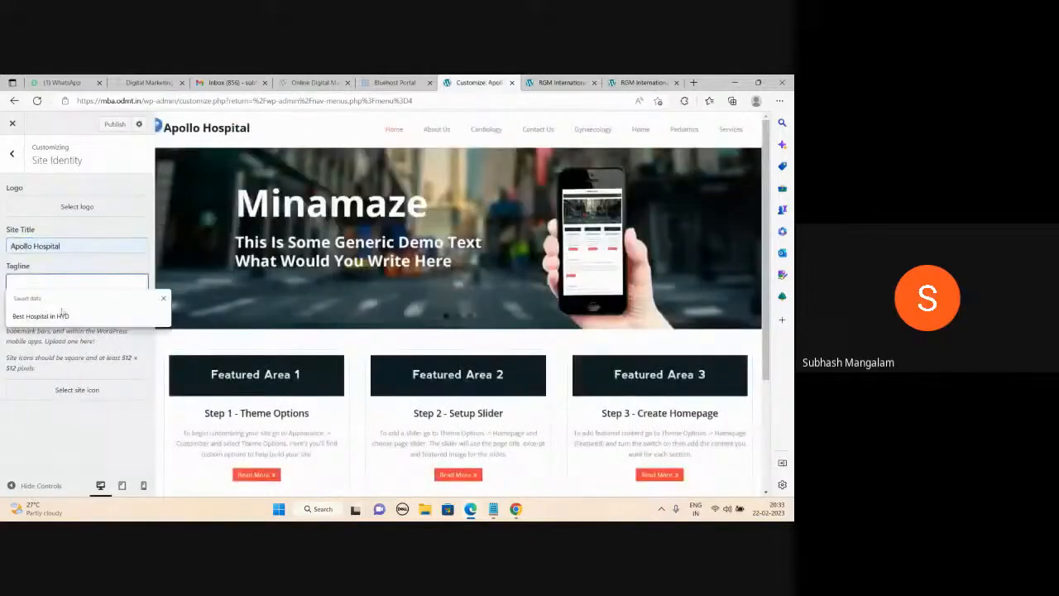
pyautogui.click(66, 312)
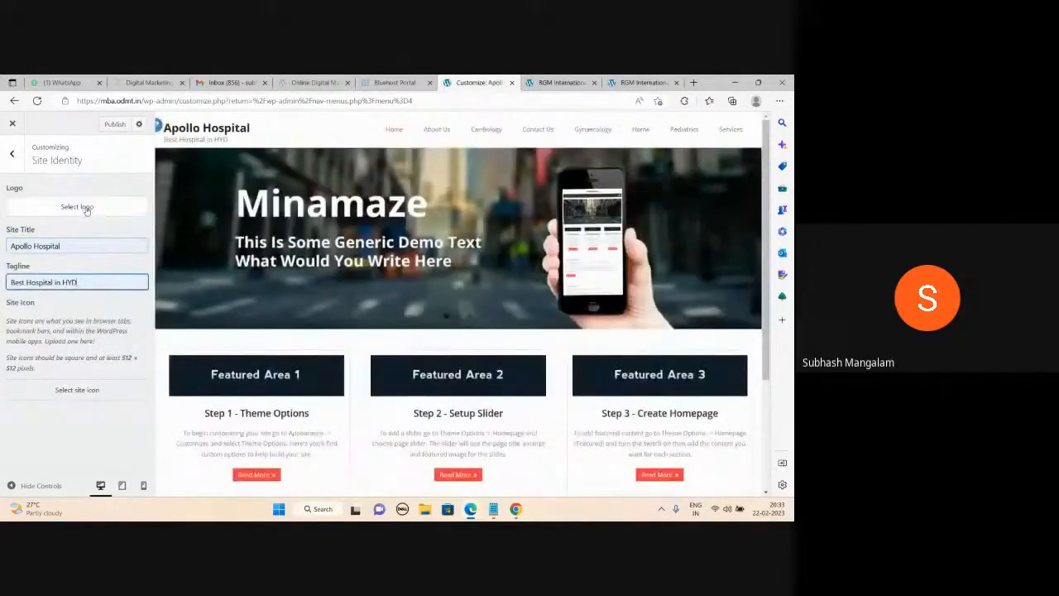
pyautogui.click(116, 126)
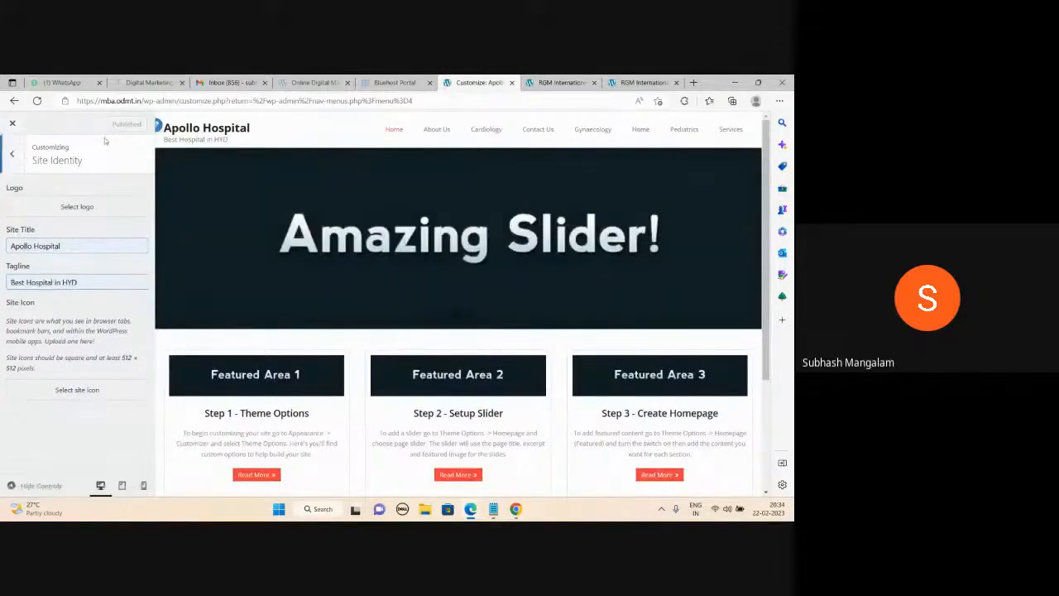
# Choose the blue swatch (#1e73be) as the background colour under Colors and publish it.
pyautogui.click(10, 156)
pyautogui.click(58, 322)
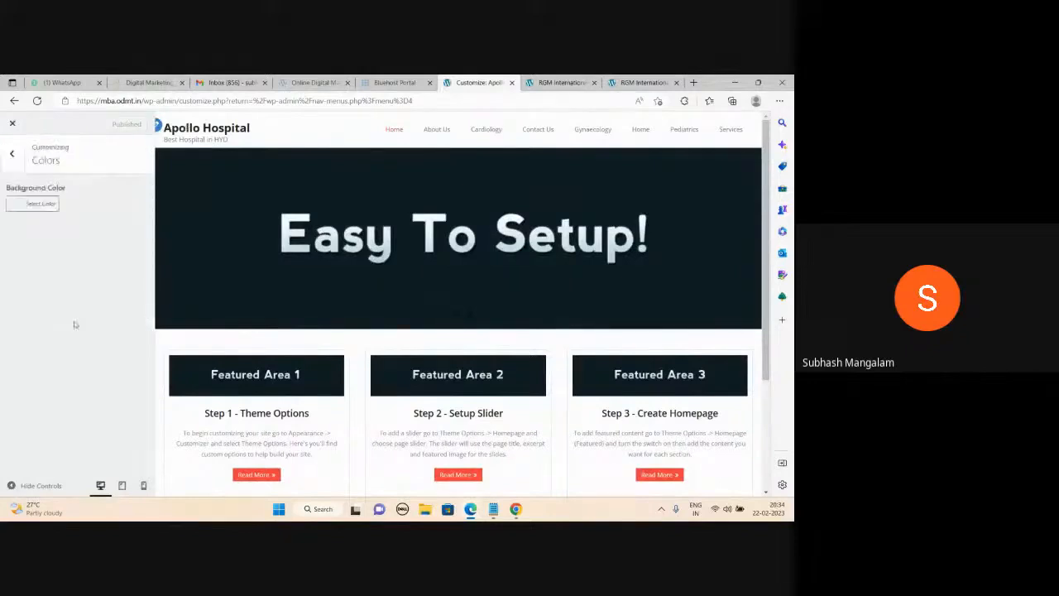
pyautogui.click(19, 207)
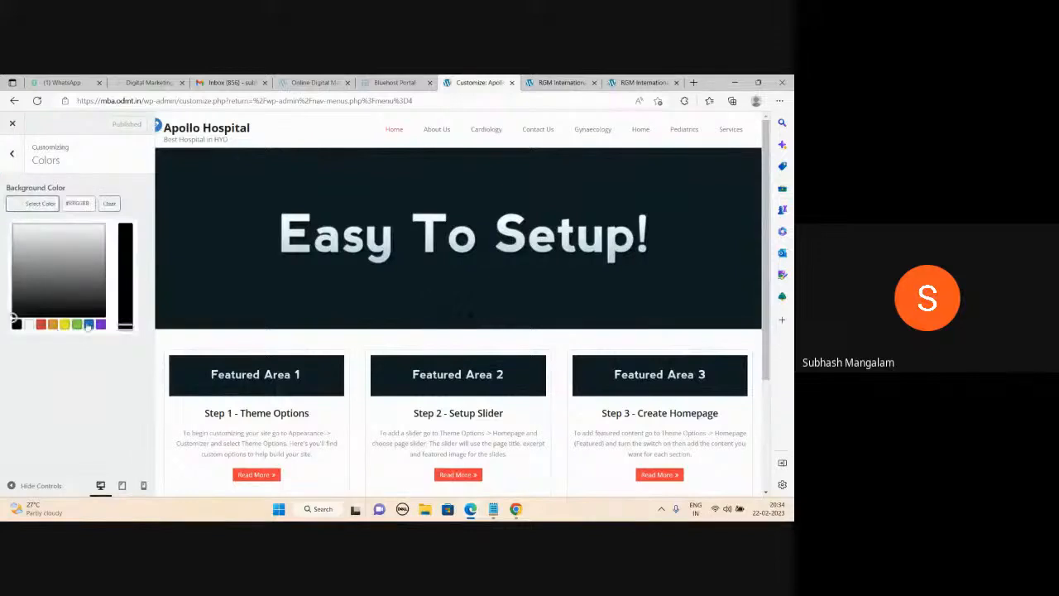
pyautogui.click(88, 324)
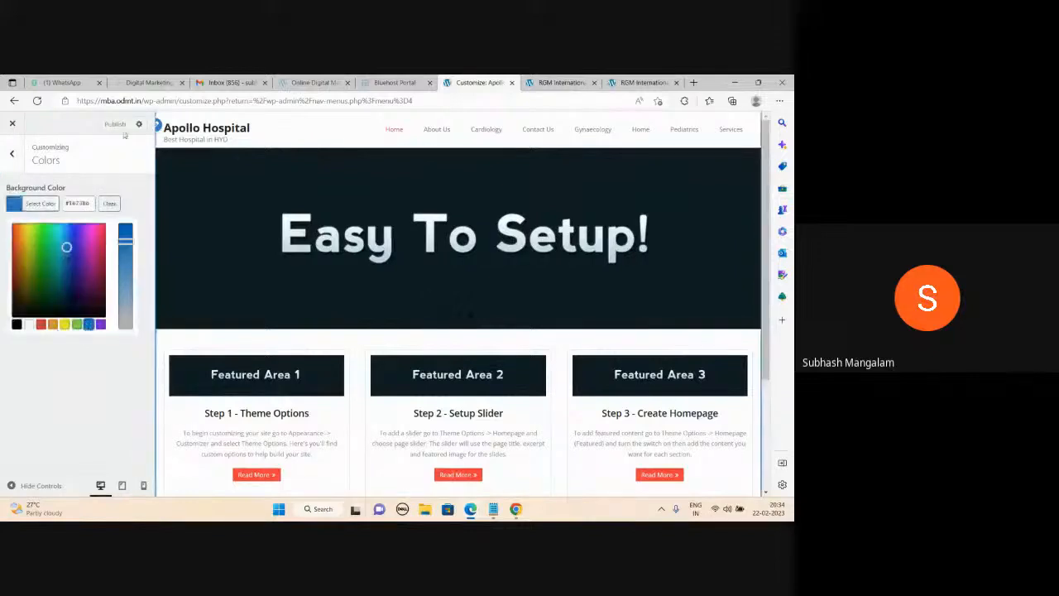
pyautogui.click(119, 128)
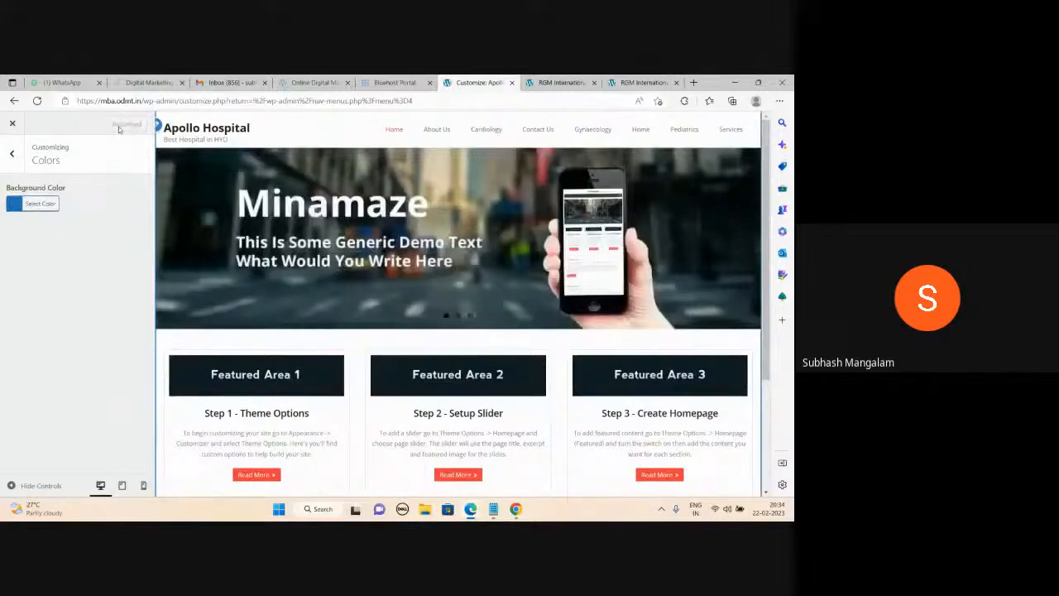
pyautogui.click(12, 154)
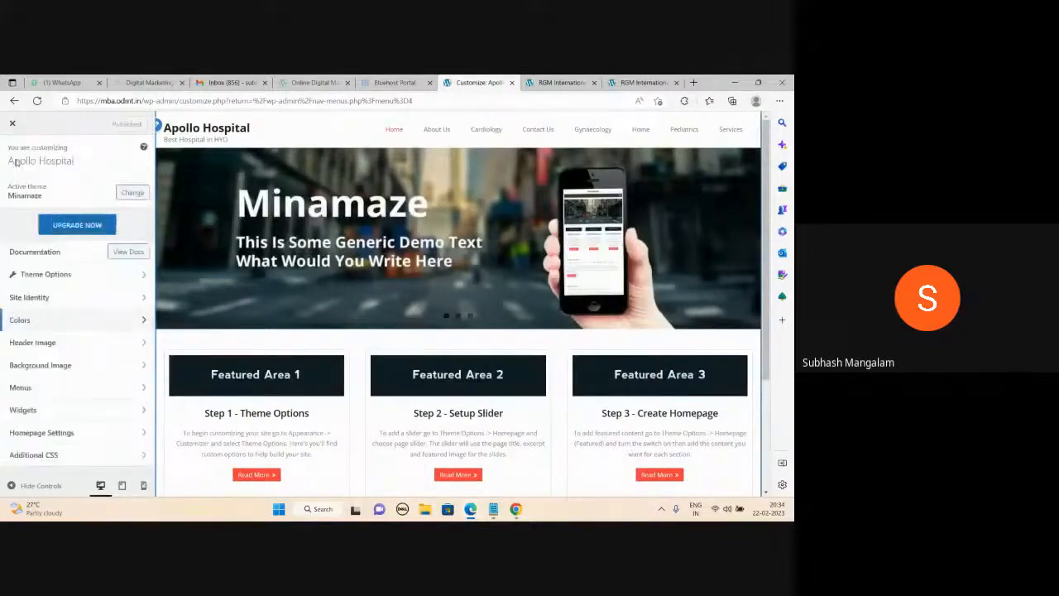
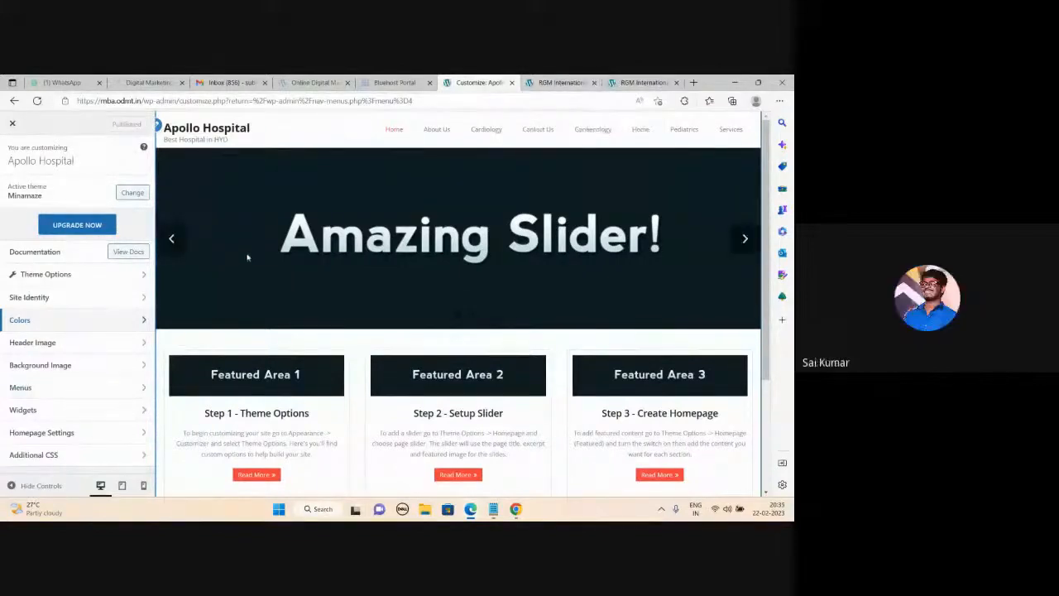
# Assign the abc menu to Pre Header, Primary Header and Footer Menu, publish, and view the live site.
pyautogui.click(44, 389)
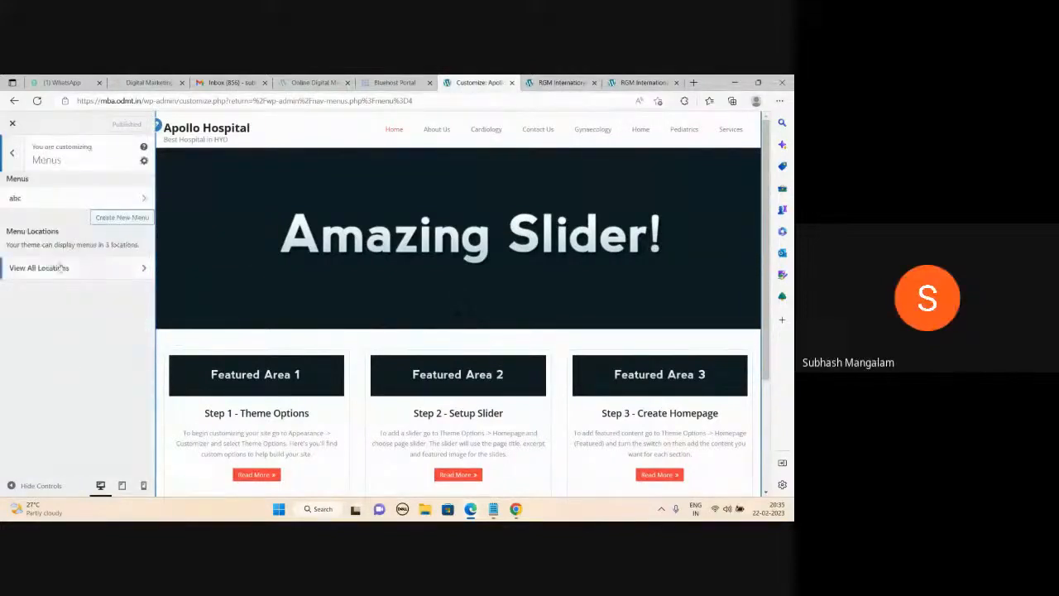
pyautogui.click(105, 277)
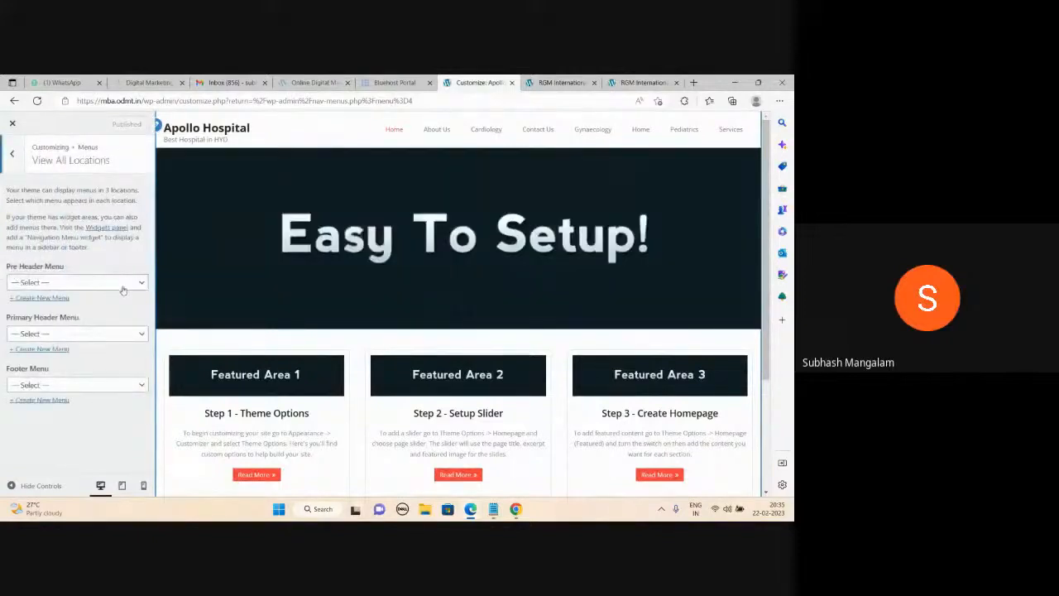
pyautogui.click(122, 283)
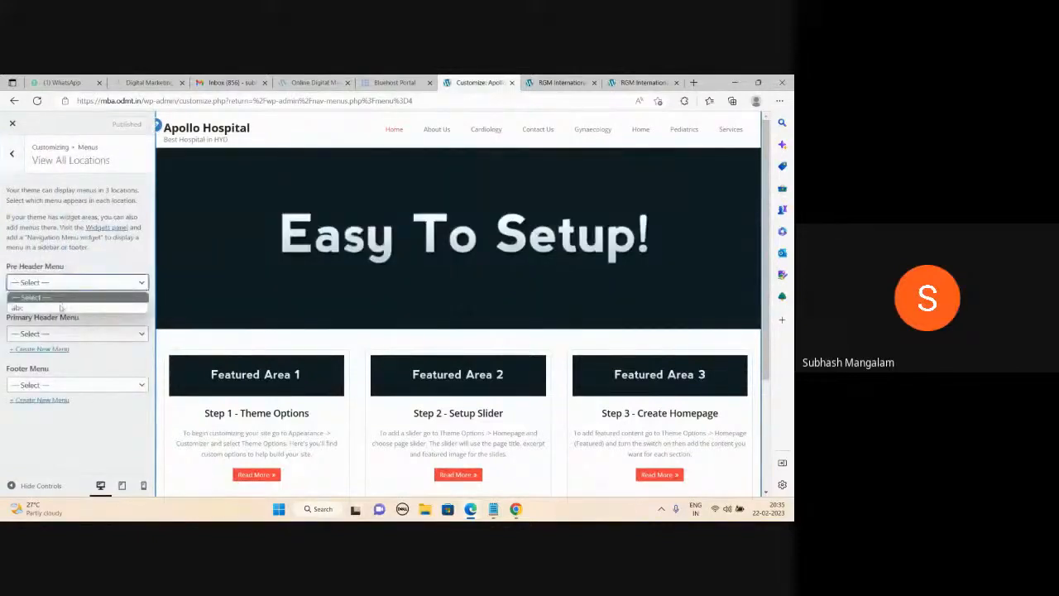
pyautogui.click(63, 305)
pyautogui.click(97, 333)
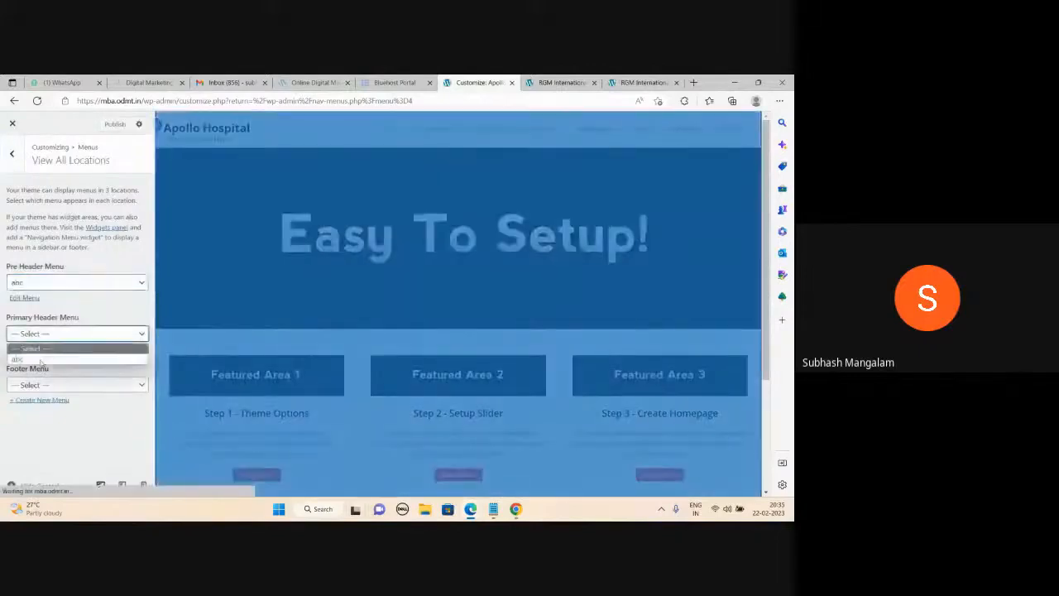
pyautogui.click(42, 357)
pyautogui.click(75, 383)
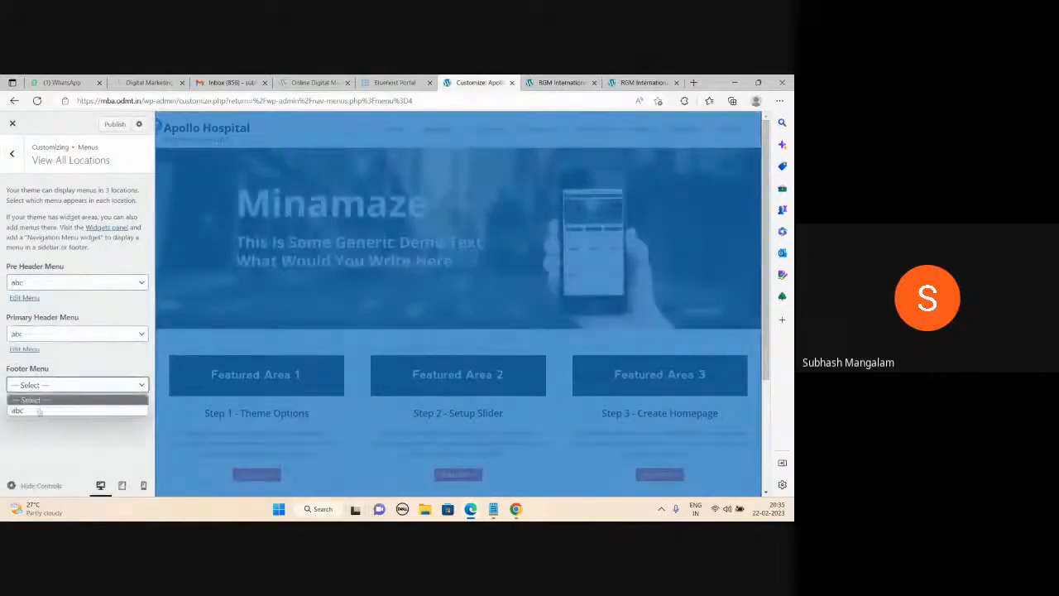
pyautogui.click(38, 409)
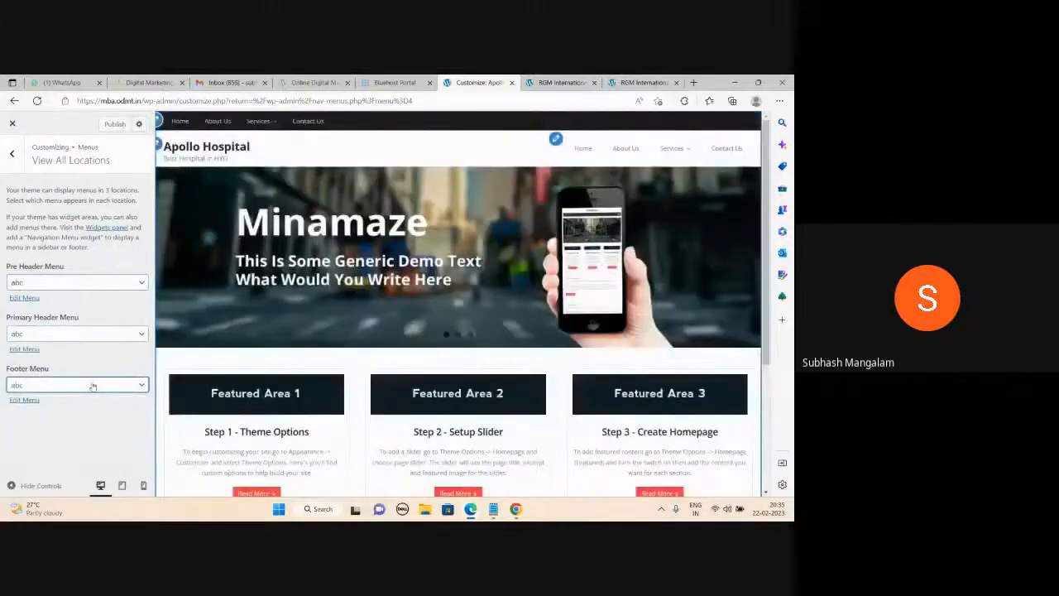
pyautogui.click(113, 127)
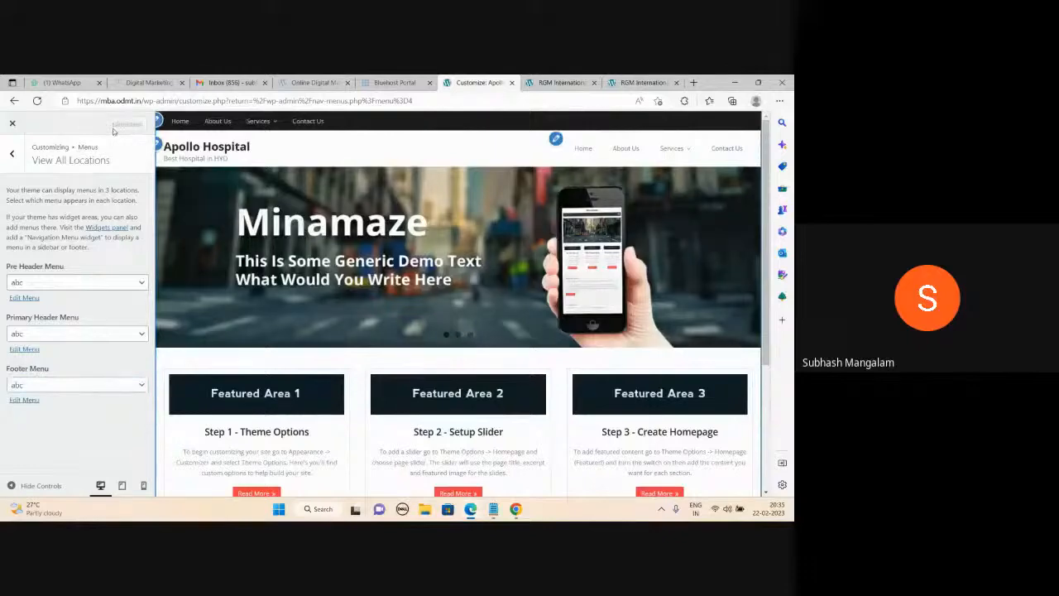
pyautogui.click(642, 82)
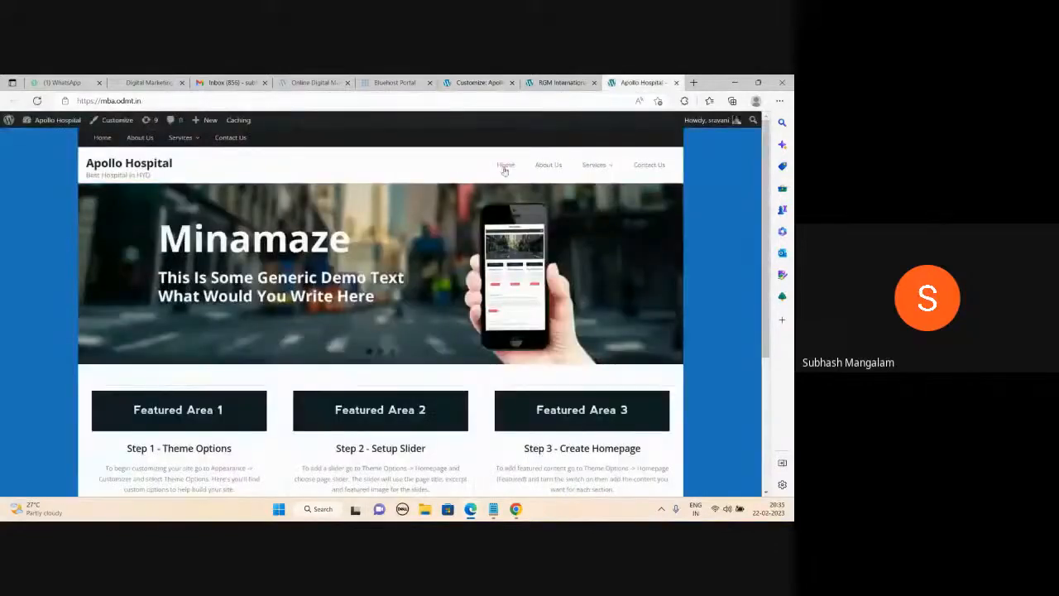
# Advance the live homepage slider through Minamaze and Amazing Slider! to Easy To Setup!, then return to the customizer.
pyautogui.moveTo(605, 169)
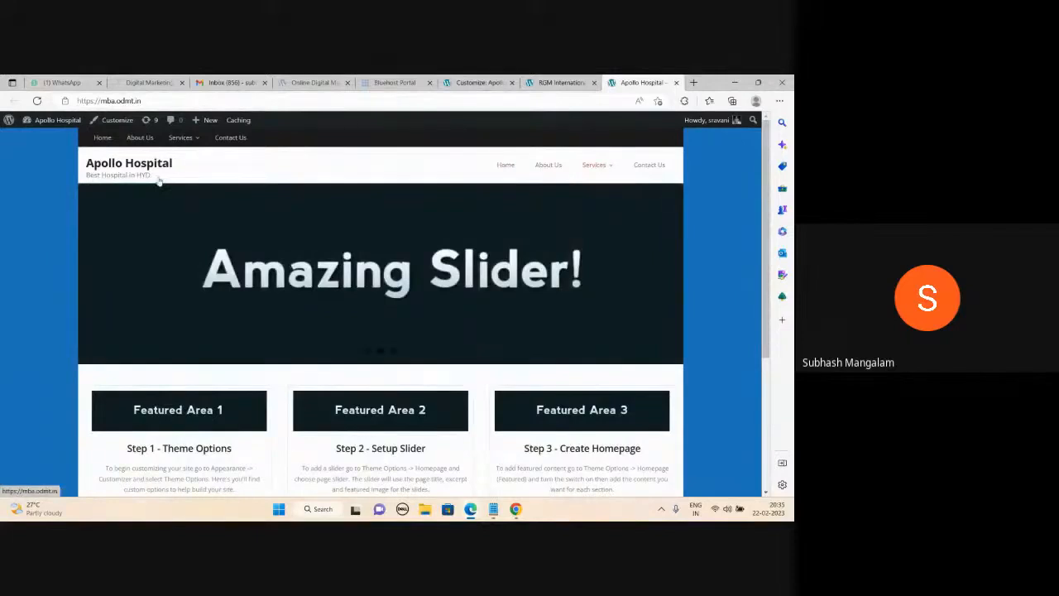
pyautogui.click(668, 275)
pyautogui.click(667, 275)
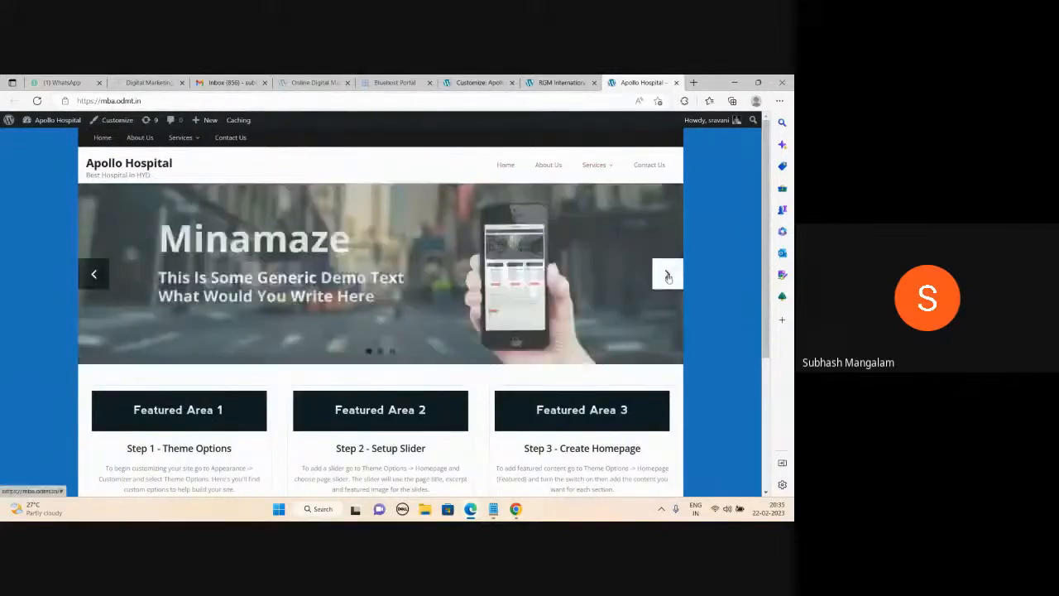
pyautogui.click(667, 276)
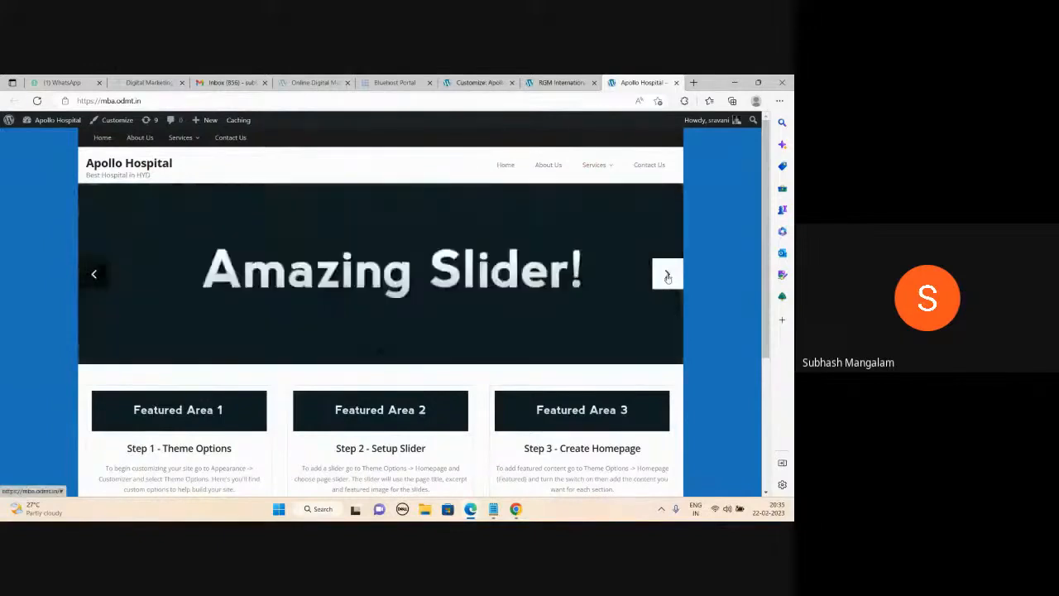
pyautogui.click(668, 277)
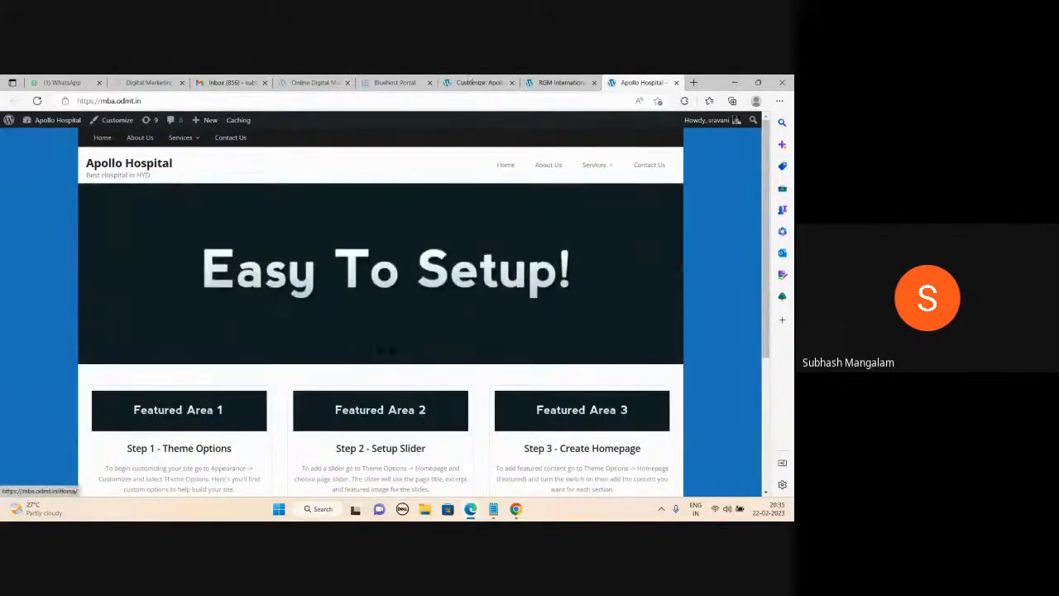
pyautogui.click(479, 83)
# Under Theme Options > Homepage, select the Image Slider option, then view the live Apollo Hospital site.
pyautogui.click(13, 155)
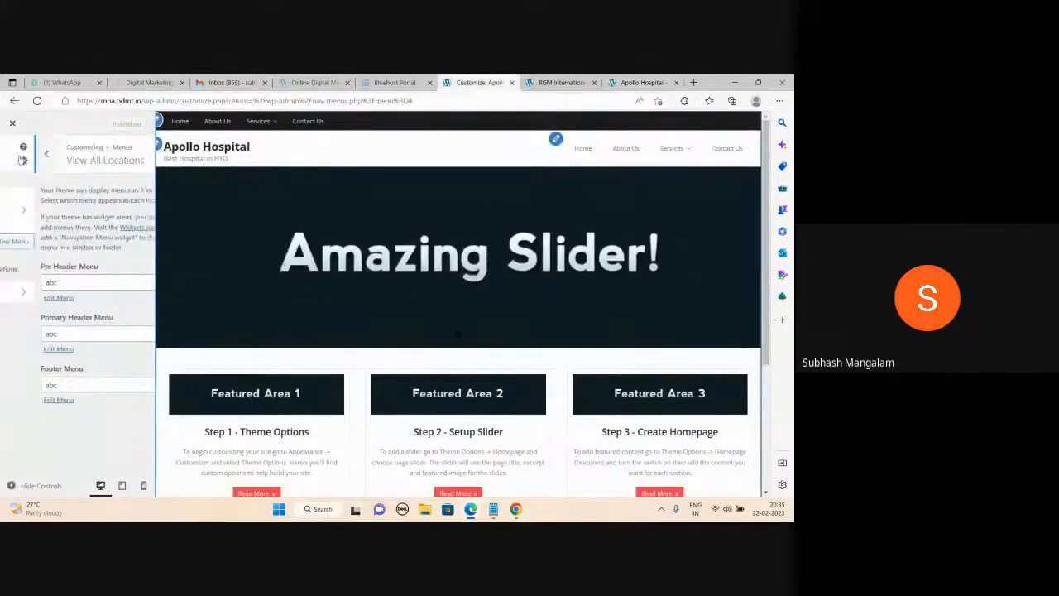
pyautogui.click(17, 155)
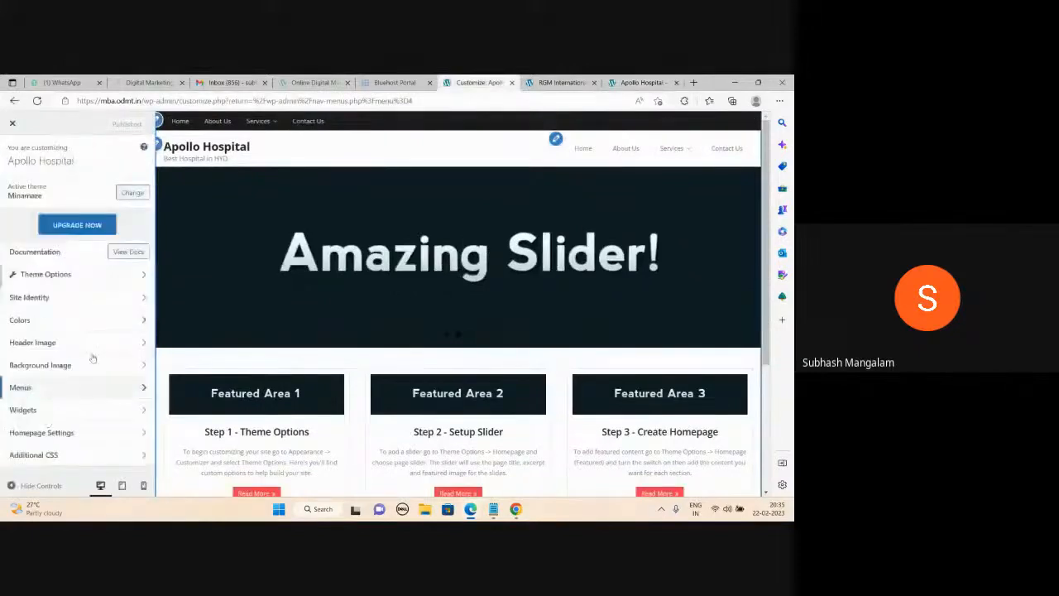
pyautogui.click(48, 278)
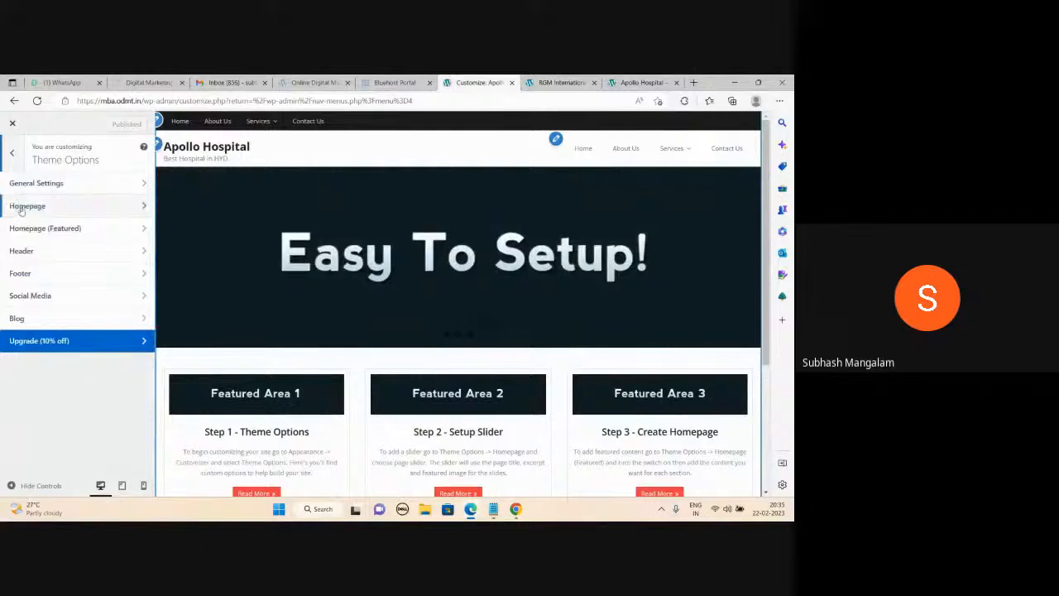
pyautogui.click(79, 210)
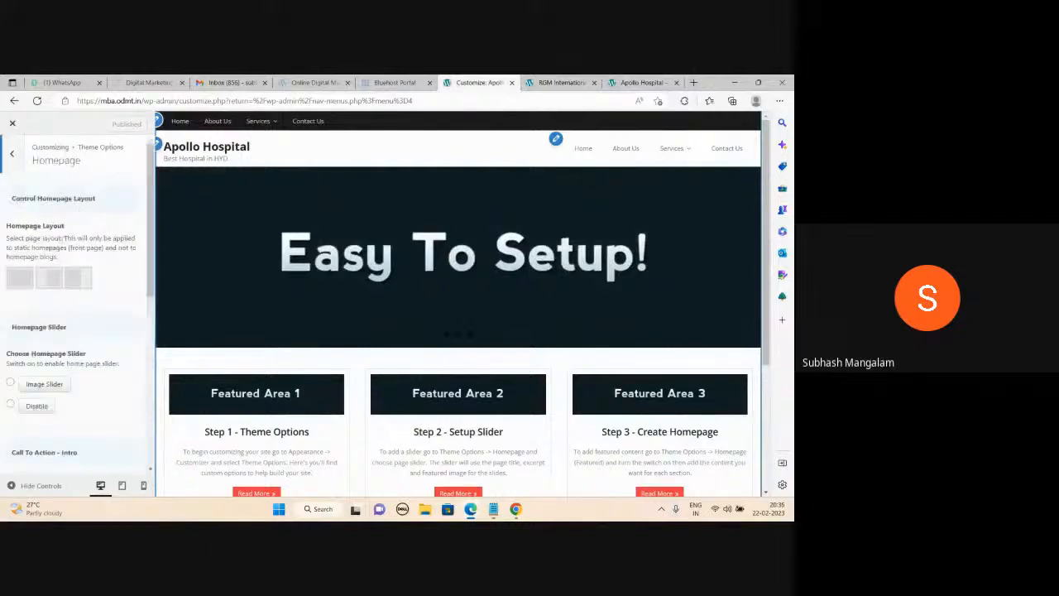
pyautogui.scroll(-1, 50, 303)
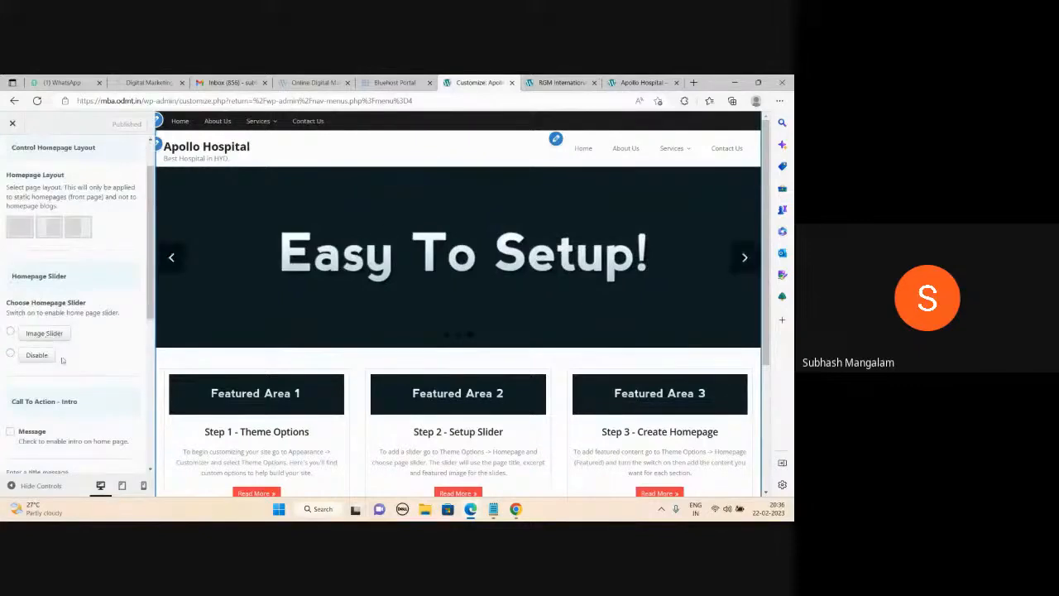
pyautogui.click(10, 330)
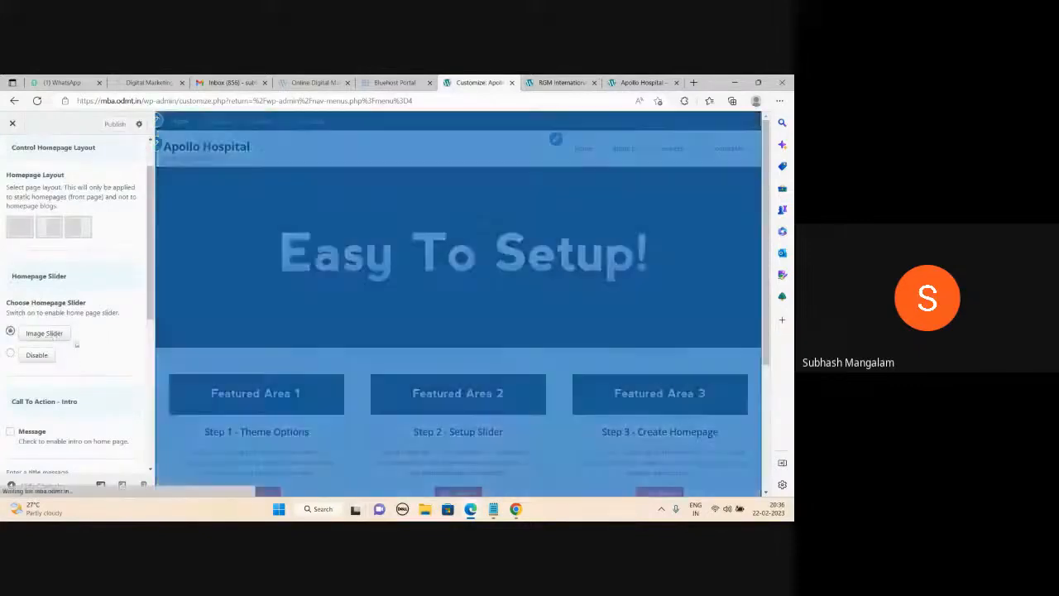
pyautogui.scroll(-3, 76, 343)
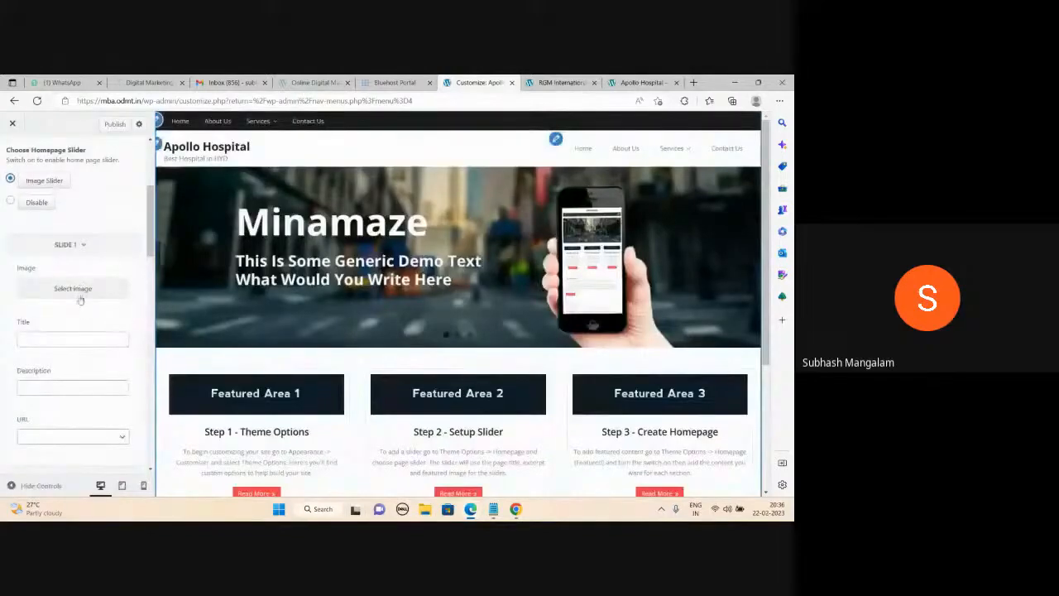
pyautogui.click(627, 80)
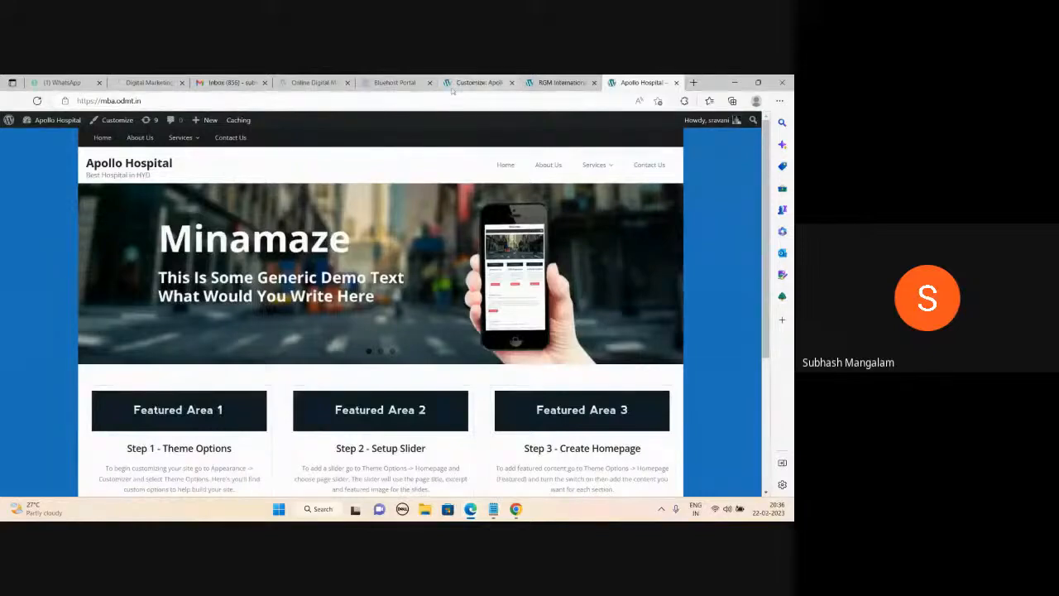
# In the customizer preview, advance the homepage slider two slides to Amazing Slider!
pyautogui.click(478, 82)
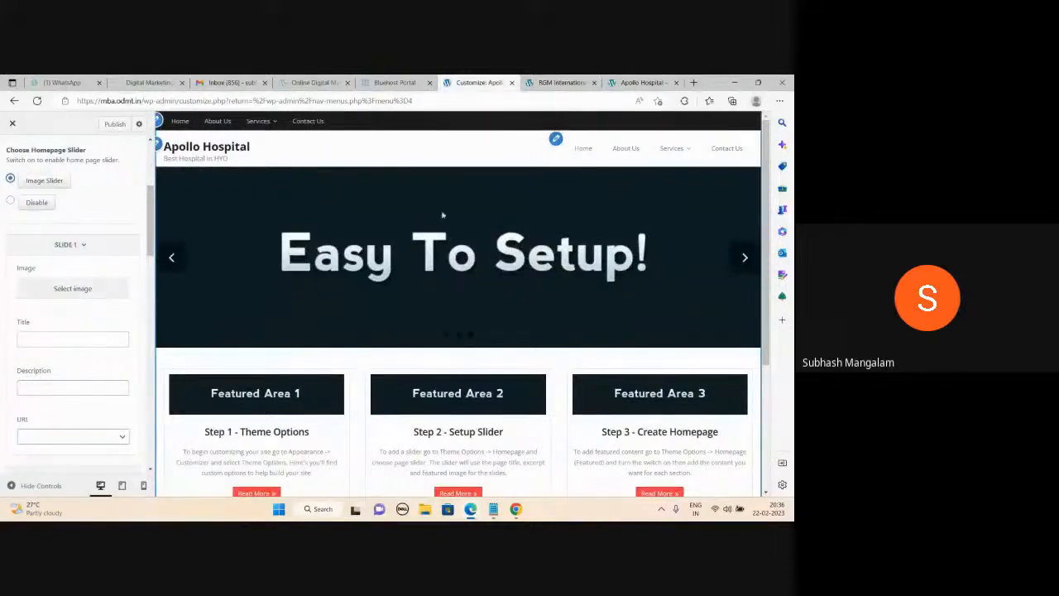
pyautogui.click(744, 258)
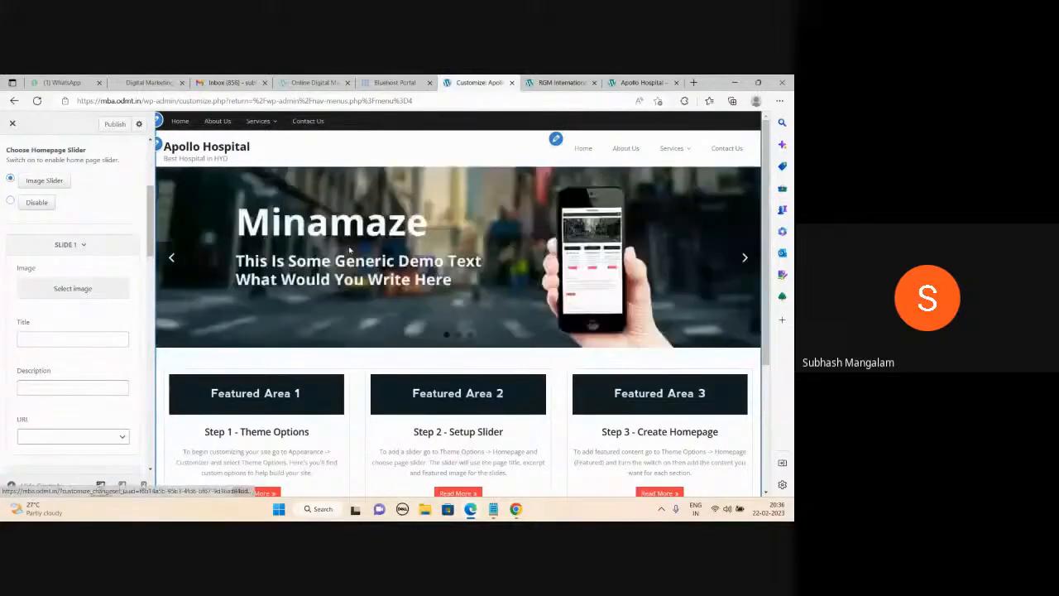
pyautogui.click(742, 259)
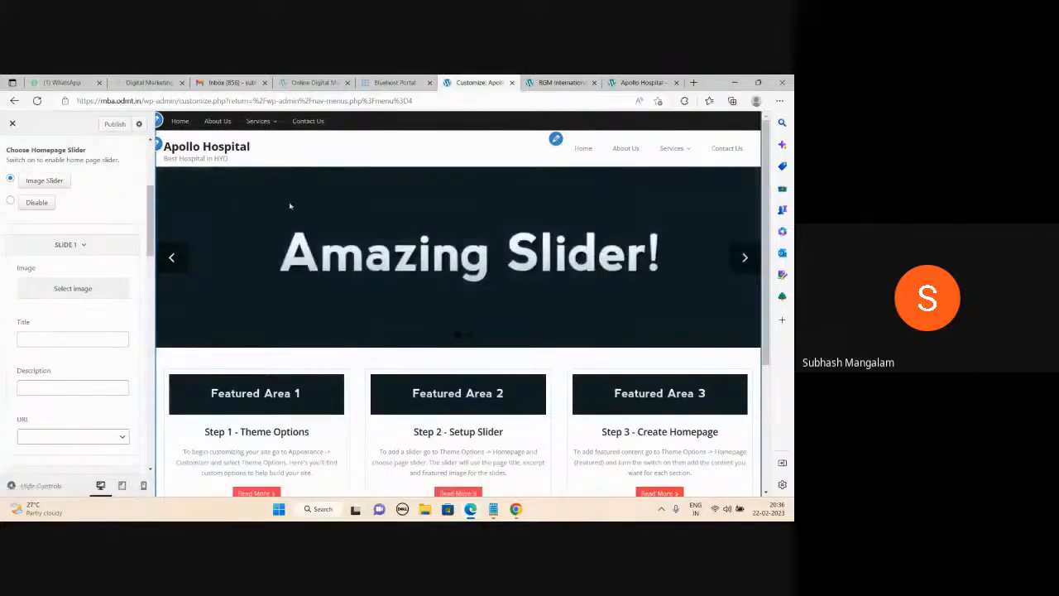
pyautogui.click(694, 82)
# Load the Google homepage in the new tab, then go back to the Apollo Hospital site.
pyautogui.write('google.com')
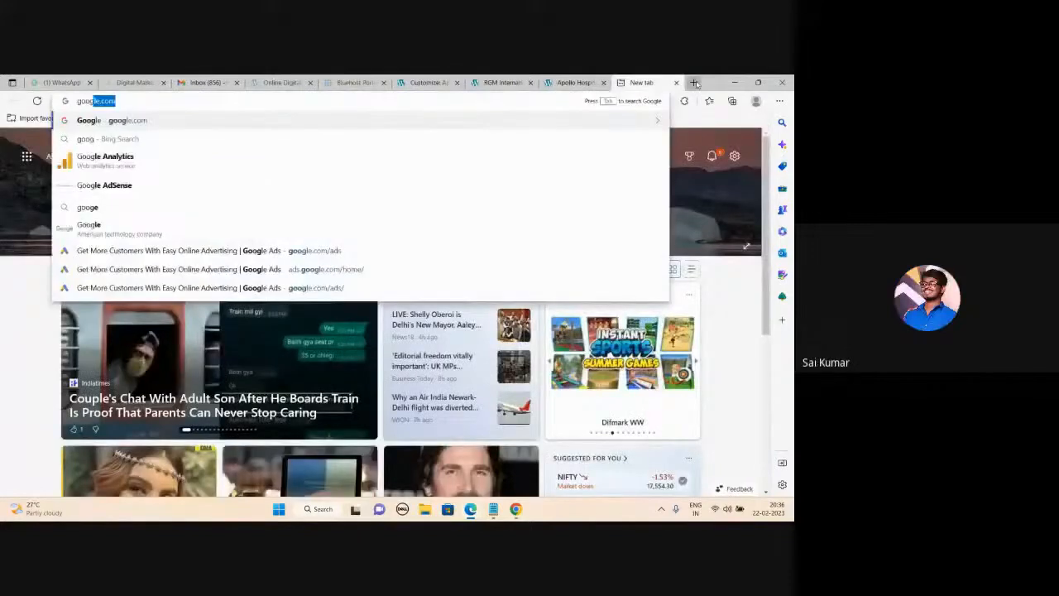
pyautogui.press('Return')
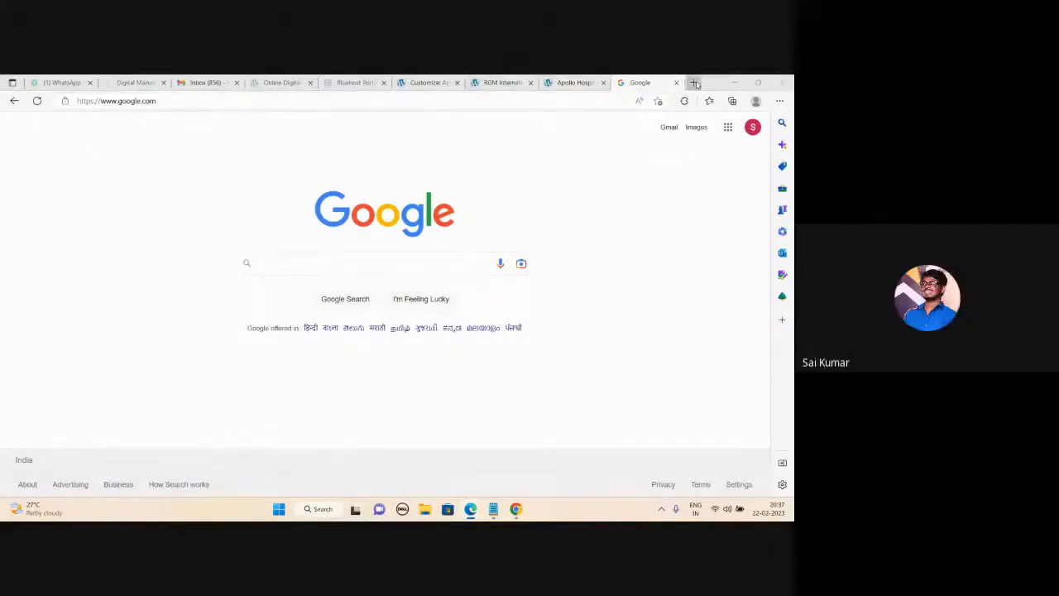
pyautogui.click(589, 83)
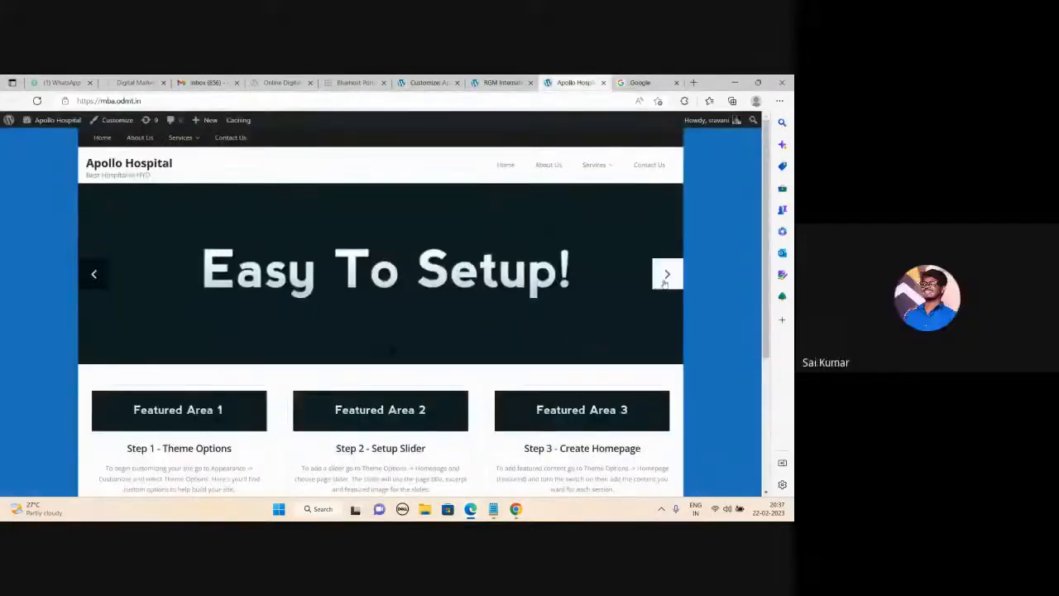
# Advance the live slider through Minamaze to Amazing Slider!, then switch back to Google.
pyautogui.click(665, 276)
pyautogui.click(664, 282)
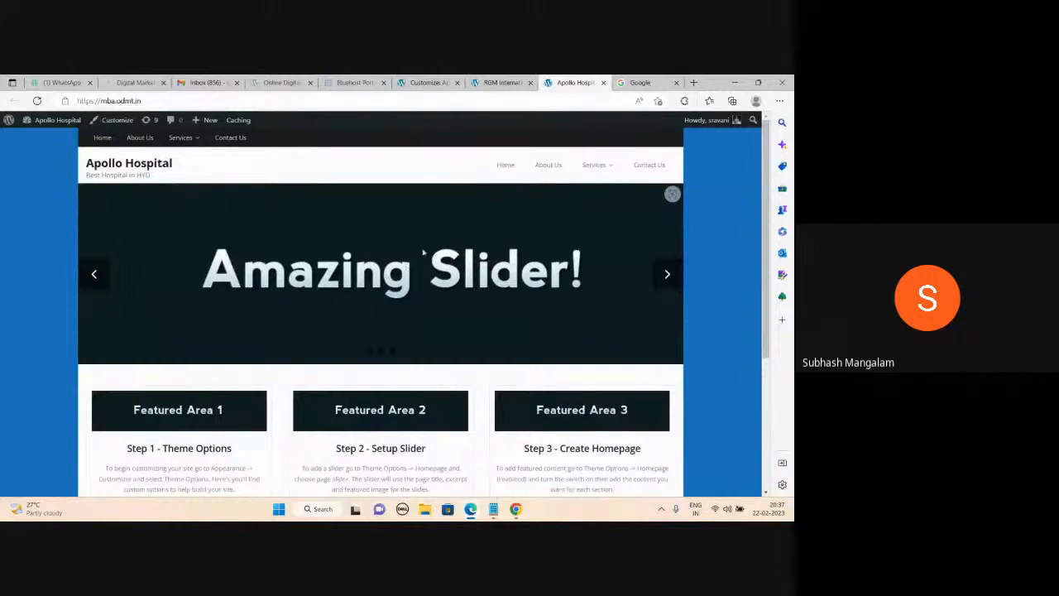
pyautogui.click(662, 82)
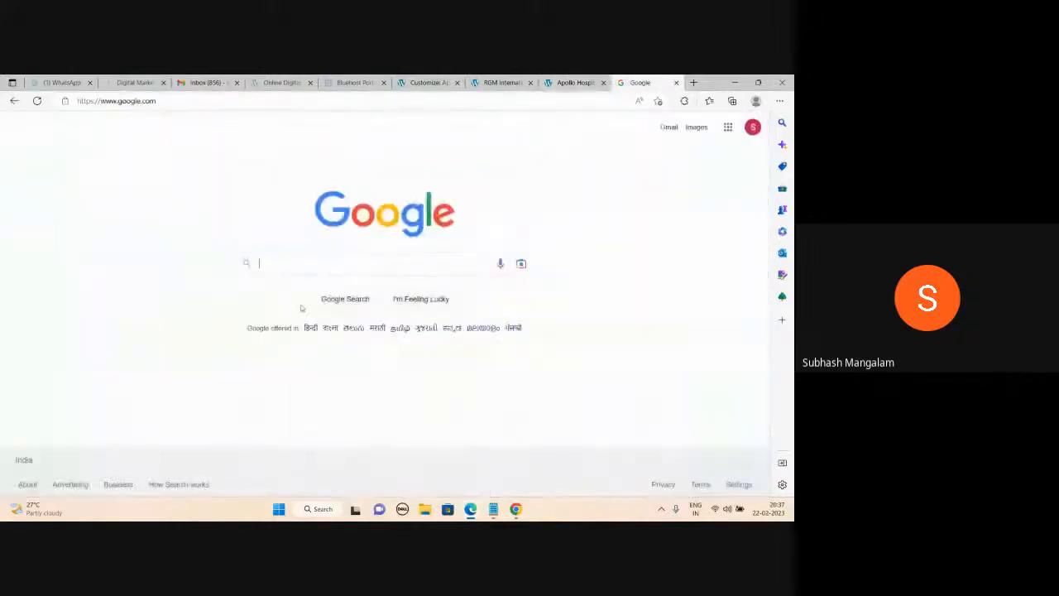
# Search Google for 'doctors' and switch to the Images results.
pyautogui.write('doctors')
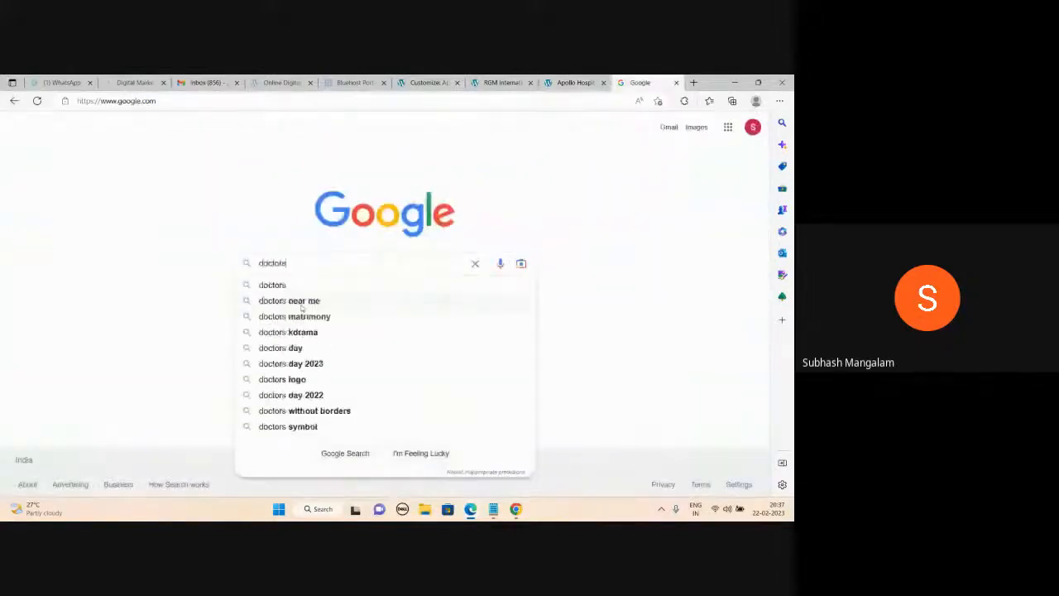
pyautogui.press('Return')
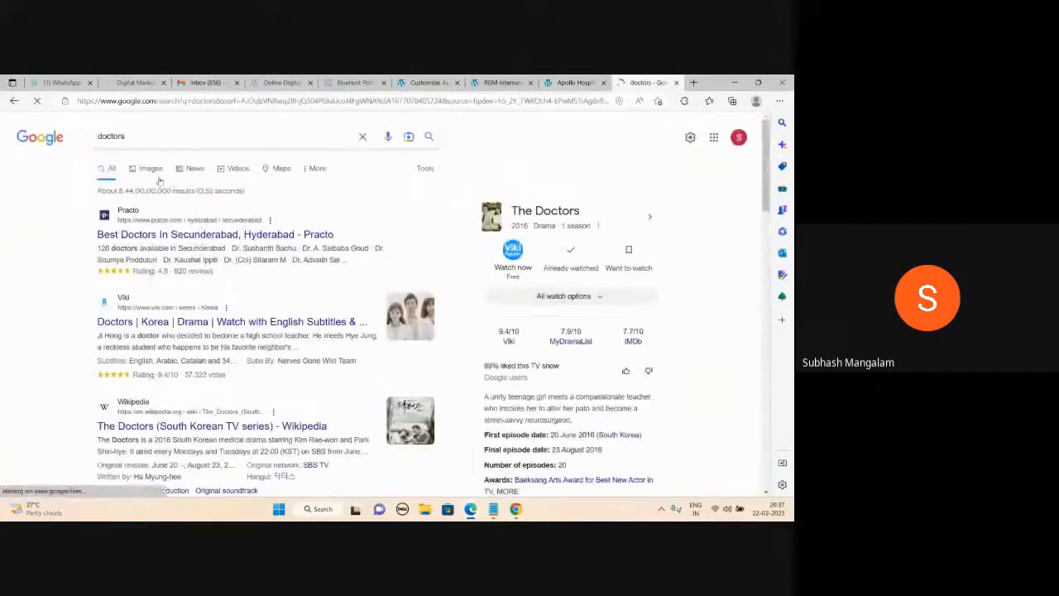
pyautogui.click(151, 168)
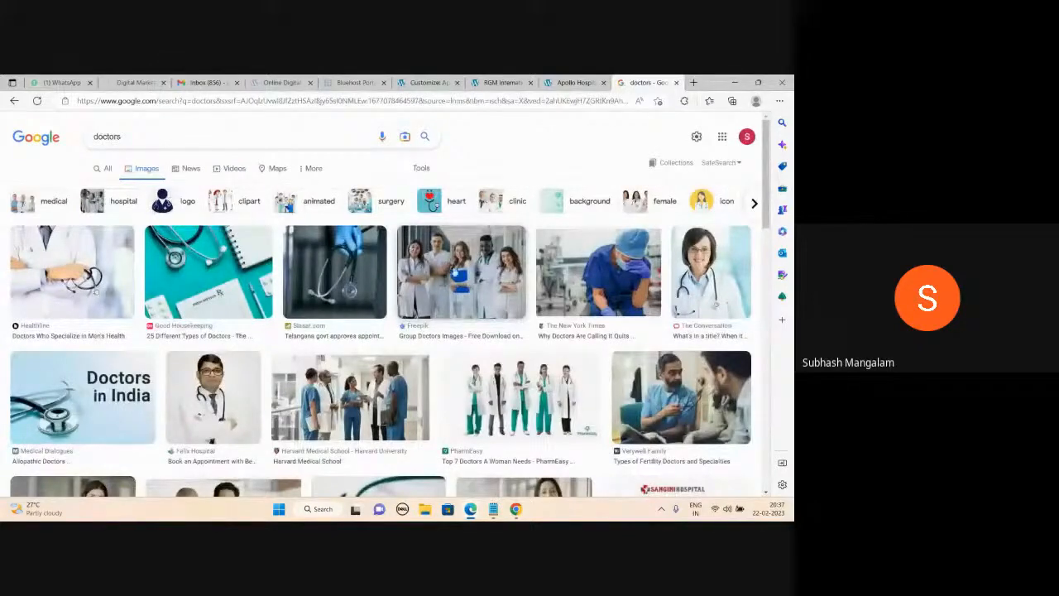
pyautogui.click(500, 82)
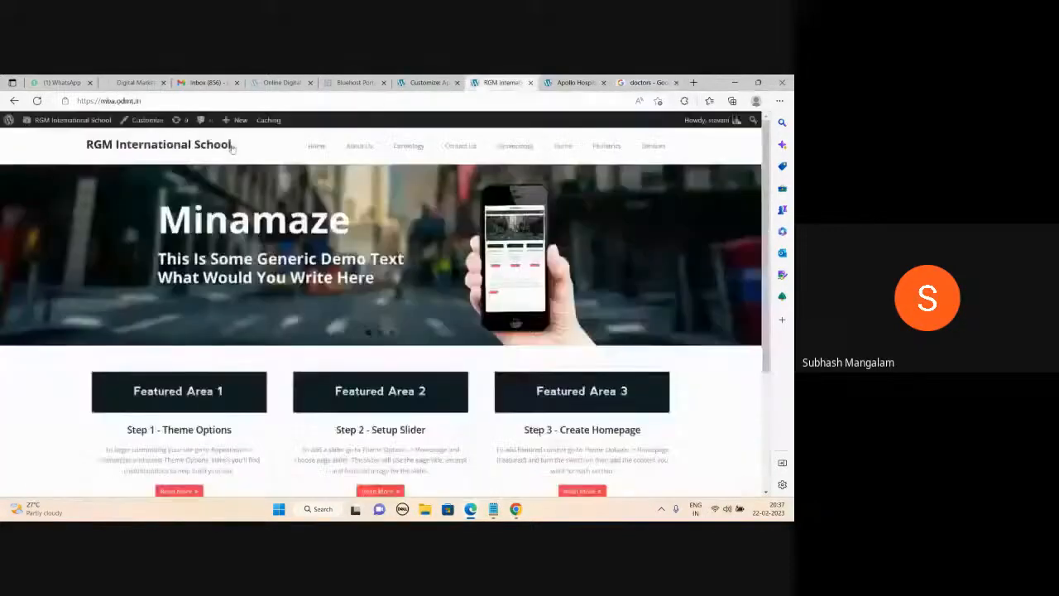
pyautogui.click(571, 82)
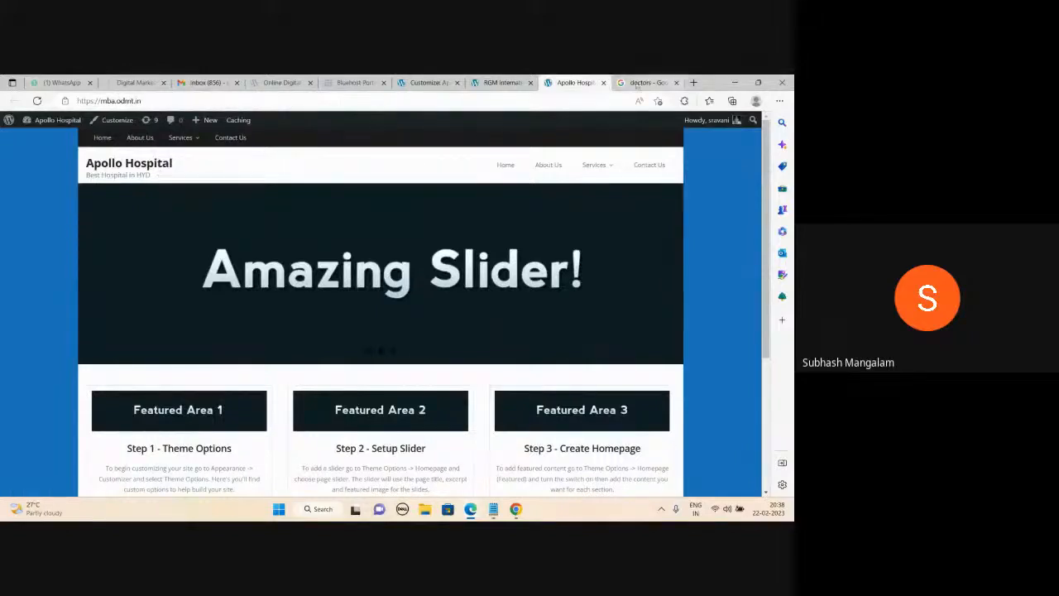
pyautogui.click(642, 82)
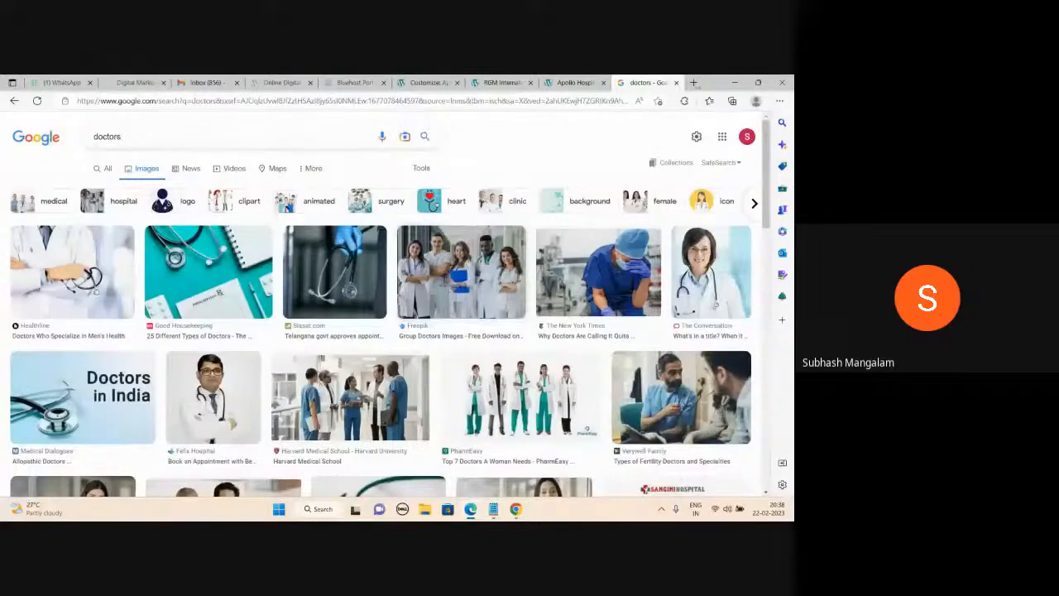
# In a new tab, search 'pixels', open the Pexels site and dismiss the Google sign-in prompt.
pyautogui.click(694, 83)
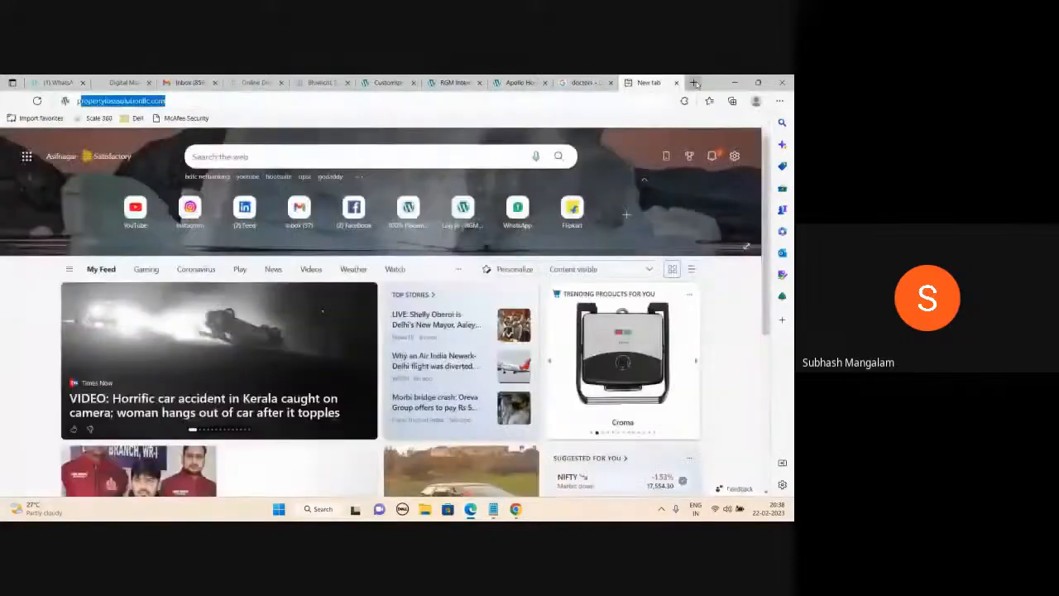
pyautogui.write('pixels')
pyautogui.press('Return')
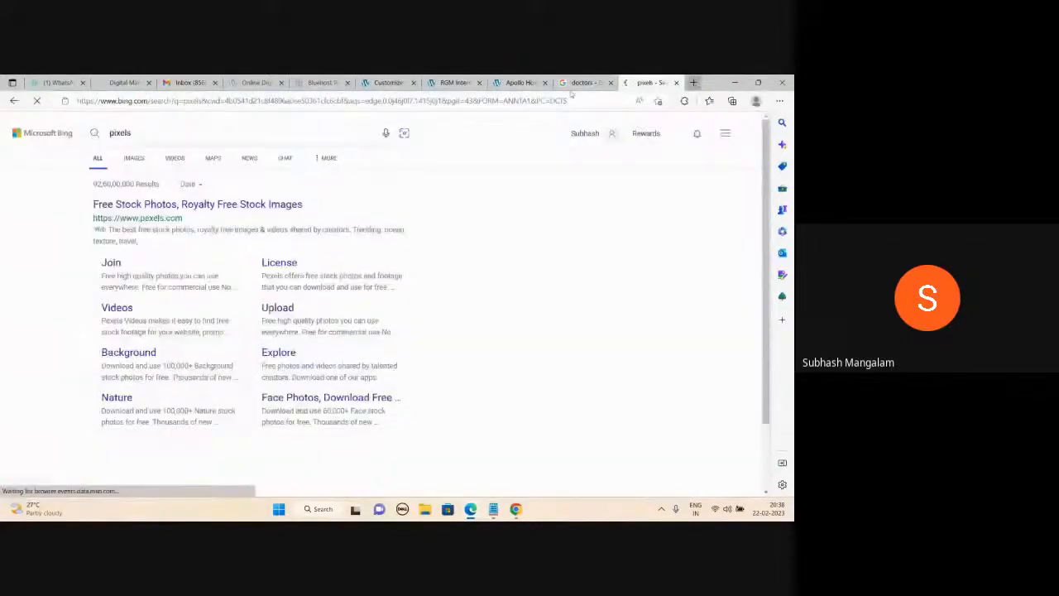
pyautogui.click(220, 204)
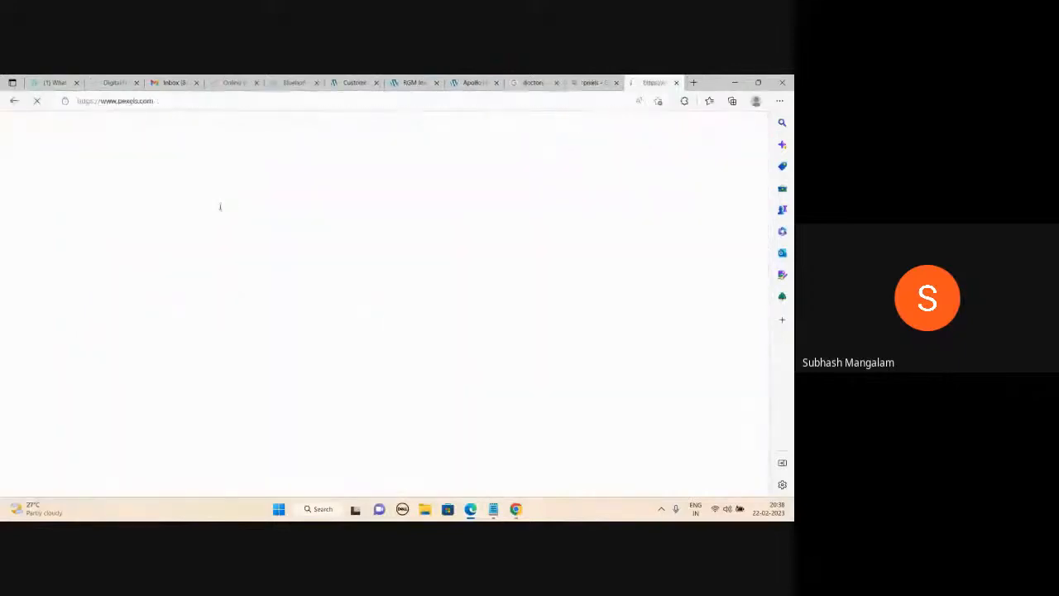
pyautogui.scroll(-4, 281, 275)
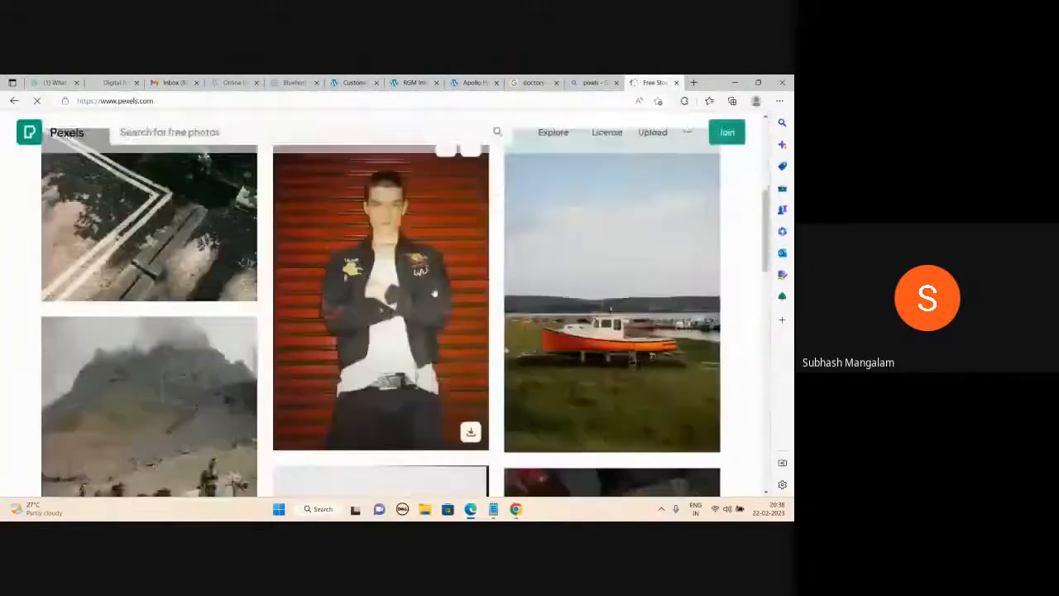
pyautogui.scroll(-10, 346, 320)
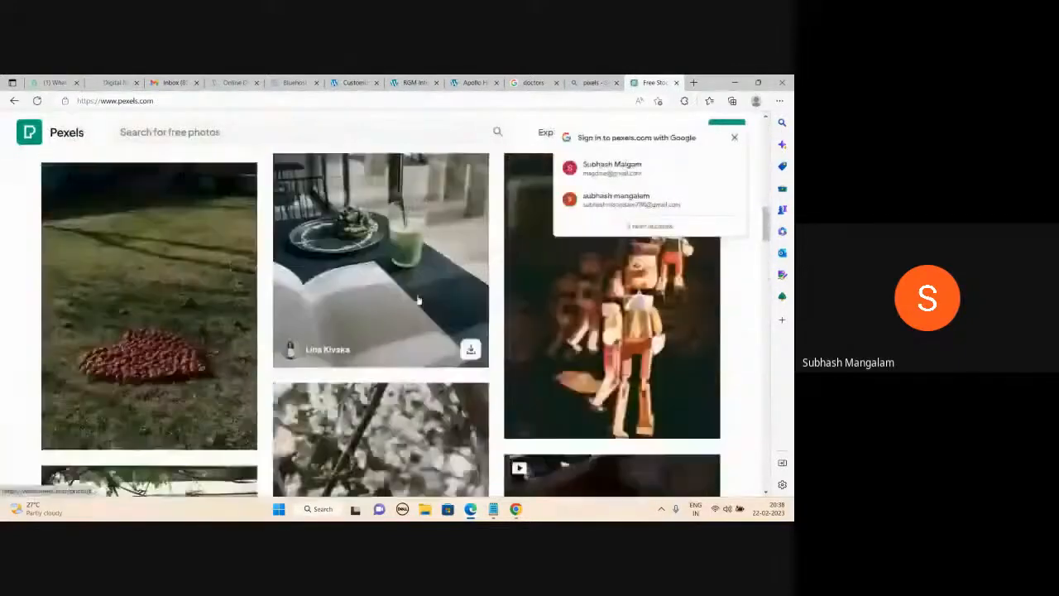
pyautogui.click(734, 137)
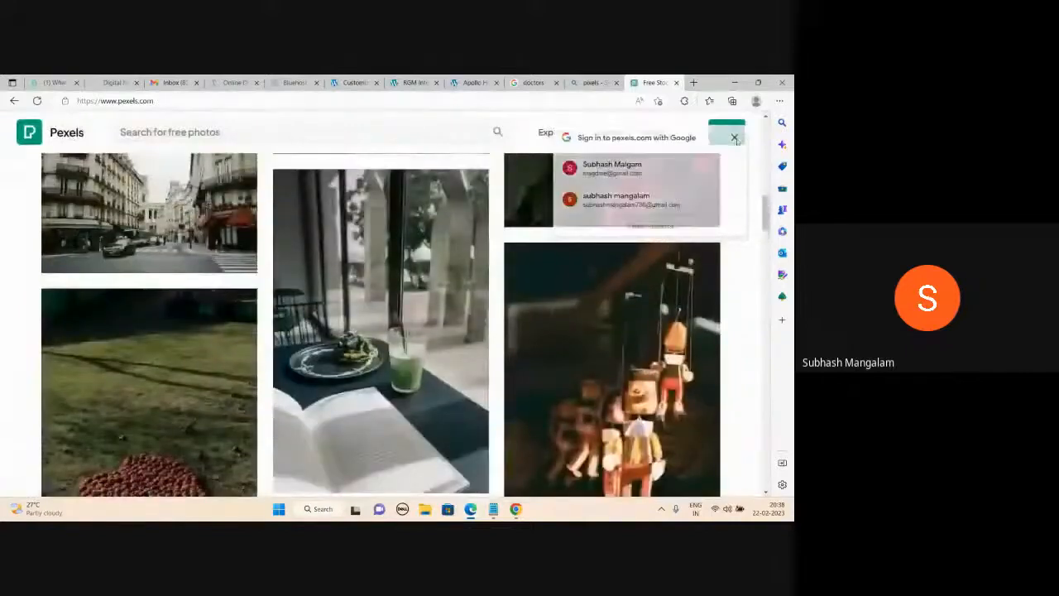
# Go back to the doctors image results, then start another blank tab.
pyautogui.moveTo(441, 226)
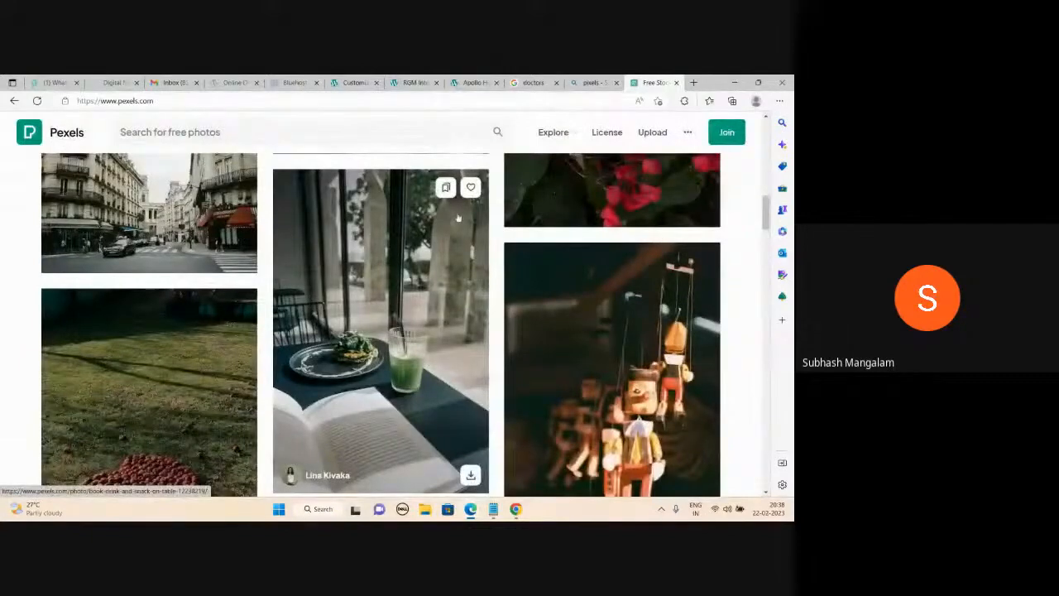
pyautogui.moveTo(594, 80)
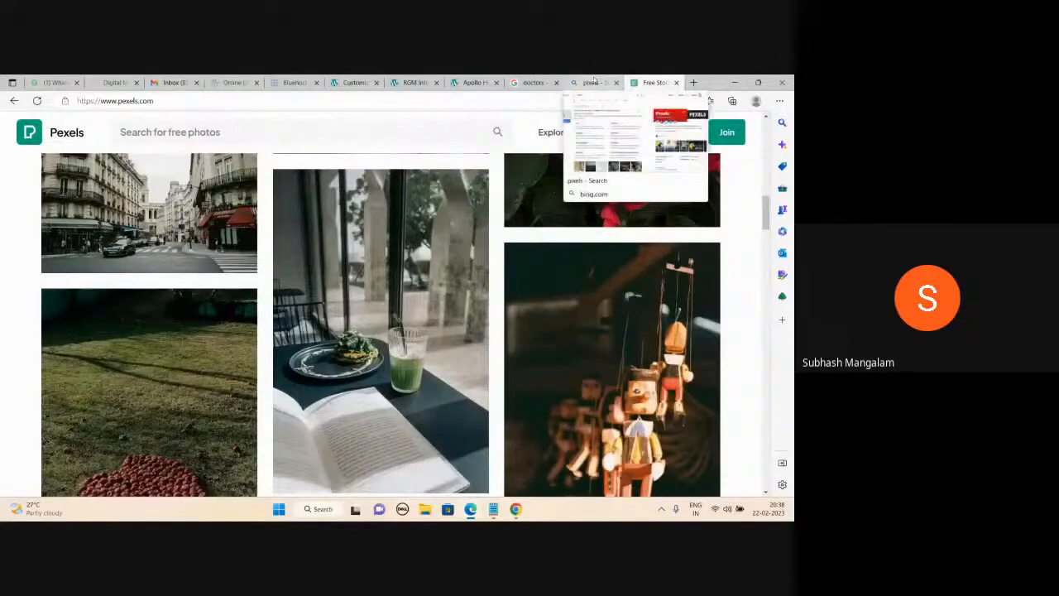
pyautogui.click(535, 83)
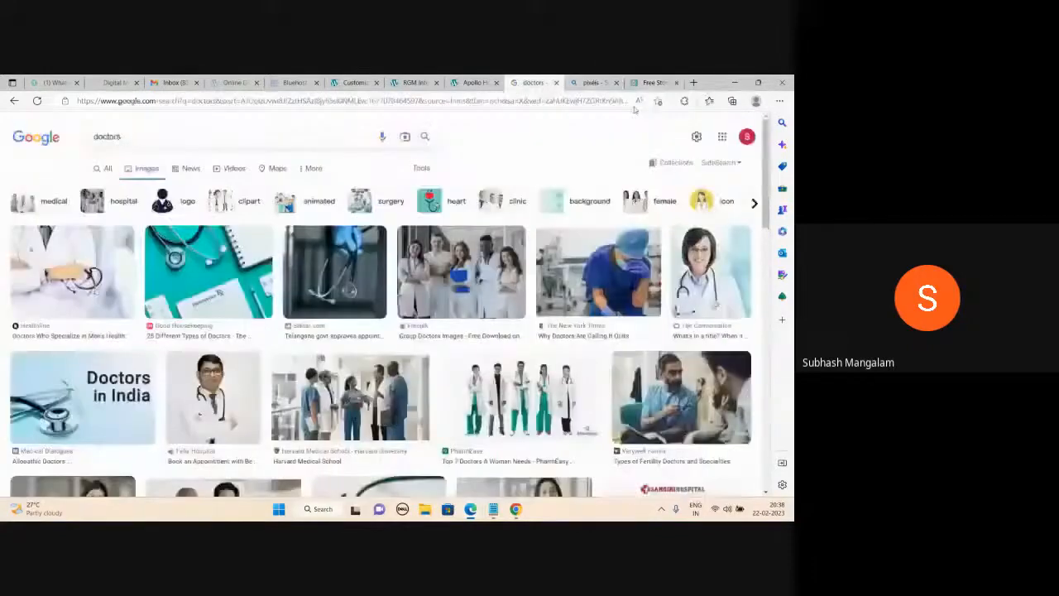
pyautogui.click(695, 83)
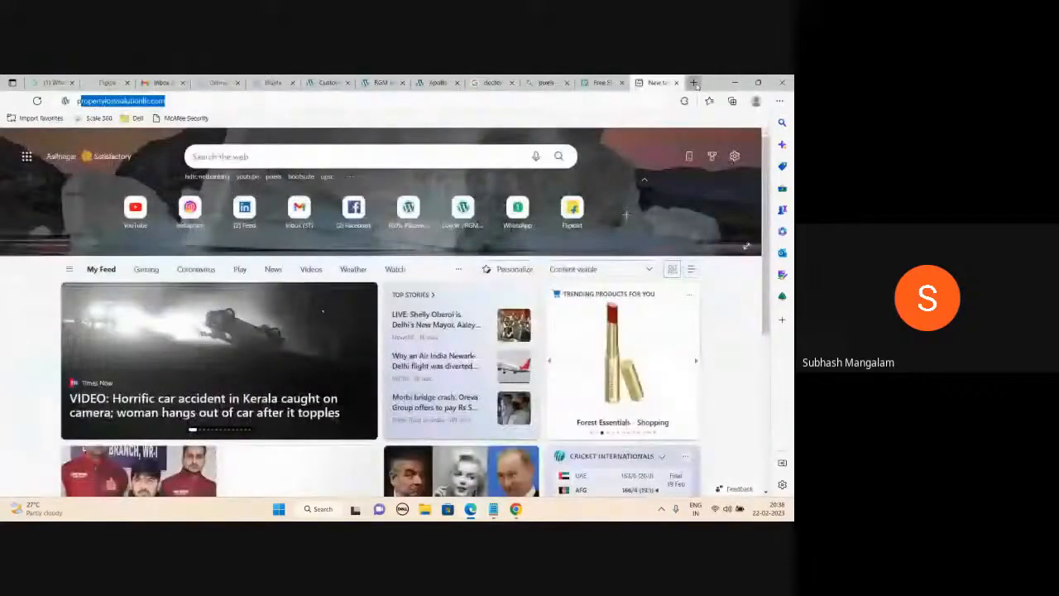
# Load propertylosssolutionllc.com and scroll through its homepage, then return to the Pexels tab.
pyautogui.press('Return')
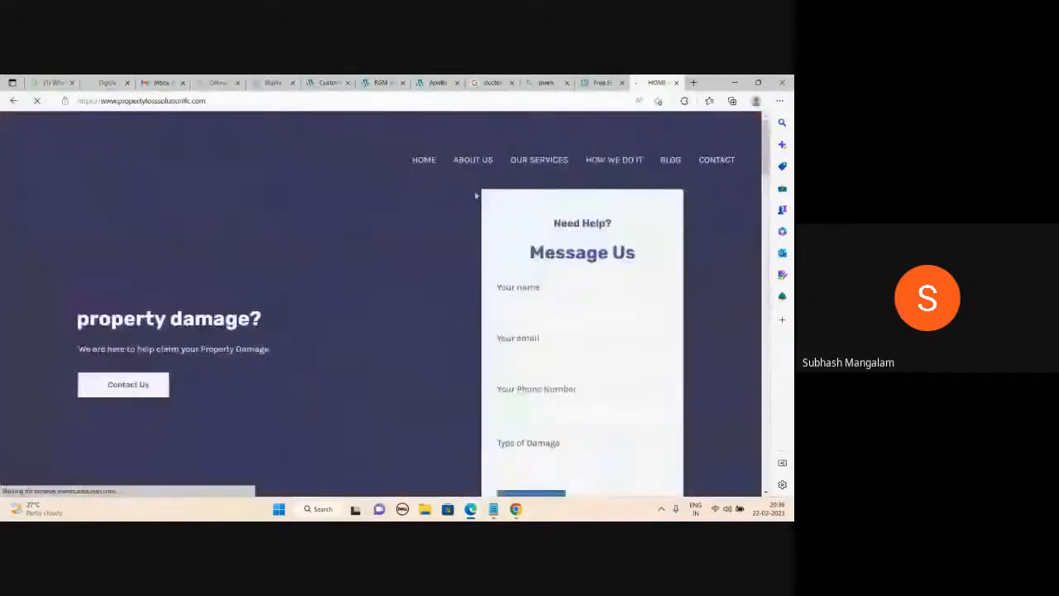
pyautogui.scroll(-2, 432, 284)
pyautogui.scroll(2, 431, 285)
pyautogui.scroll(-10, 432, 284)
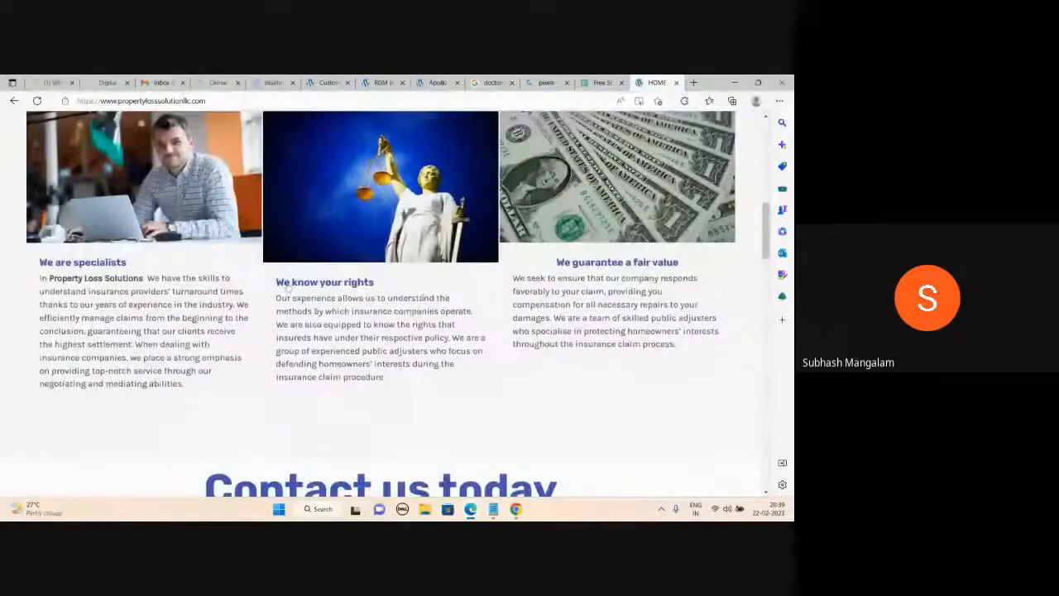
pyautogui.scroll(-3, 285, 285)
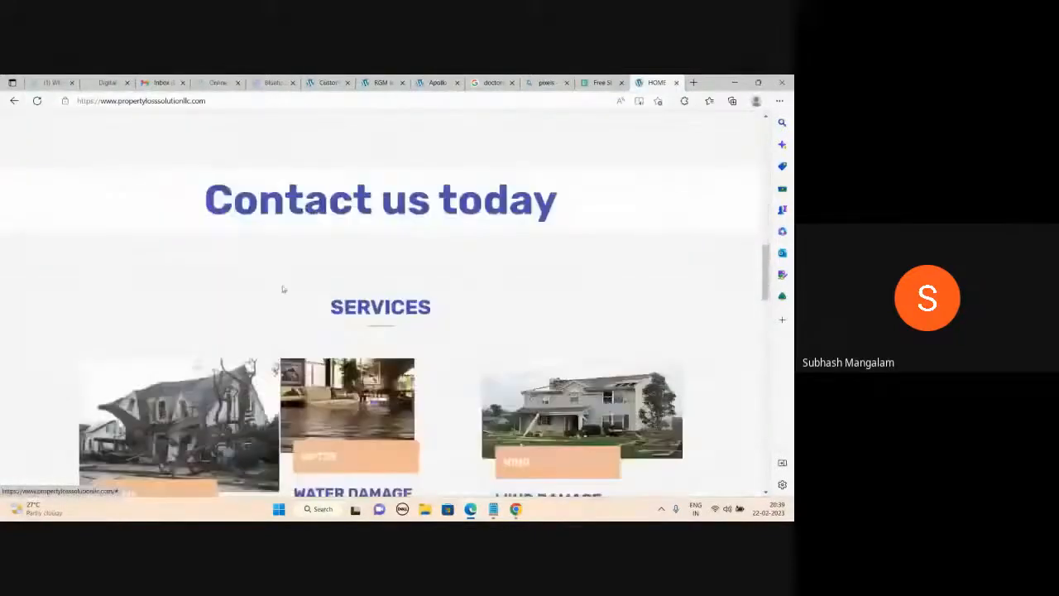
pyautogui.scroll(2, 283, 285)
pyautogui.scroll(1, 282, 287)
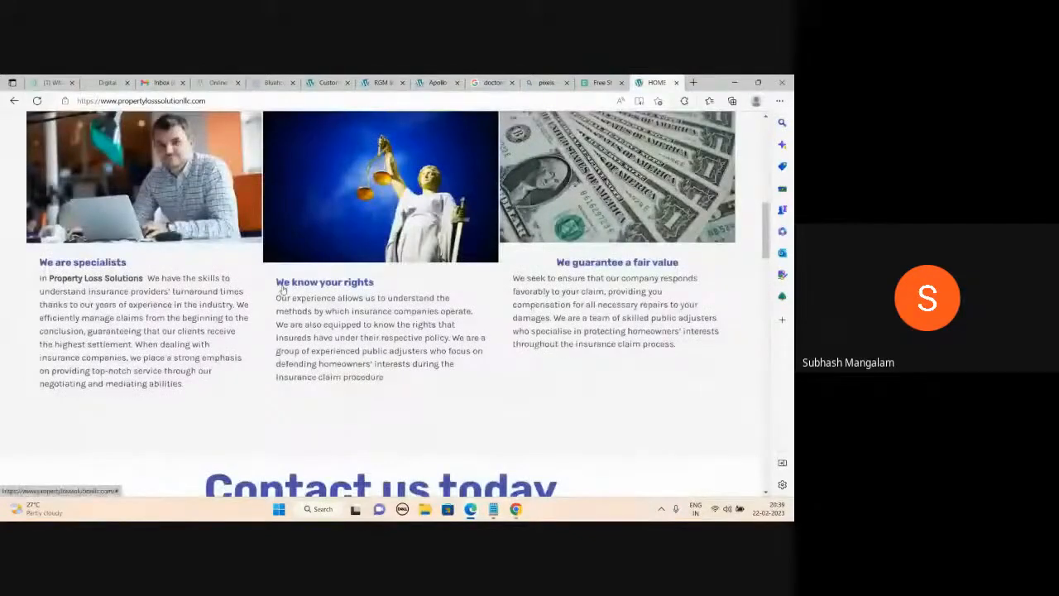
pyautogui.scroll(2, 300, 255)
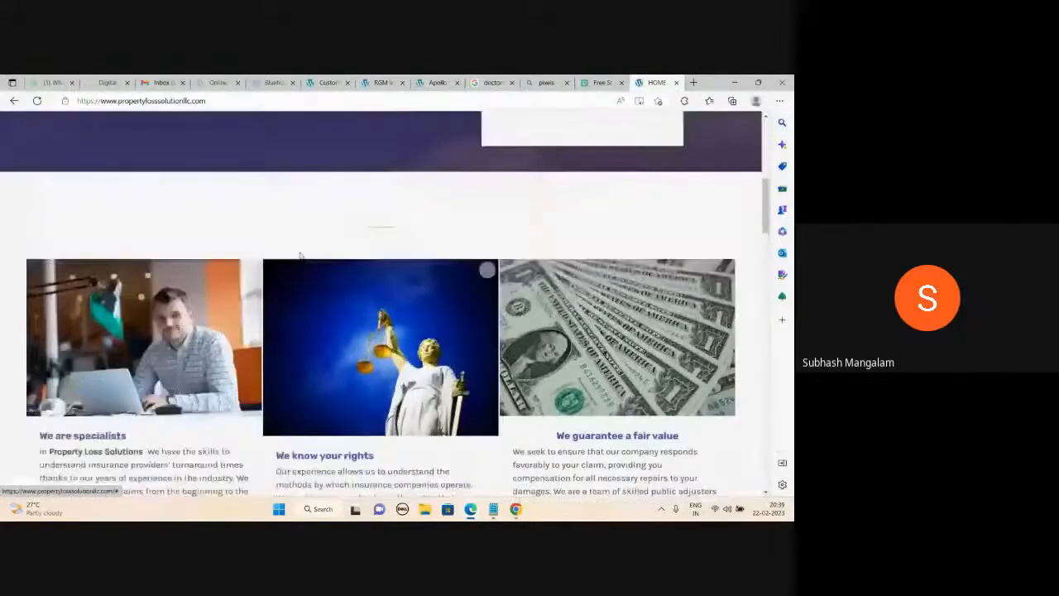
pyautogui.scroll(-1, 303, 248)
pyautogui.scroll(-8, 467, 307)
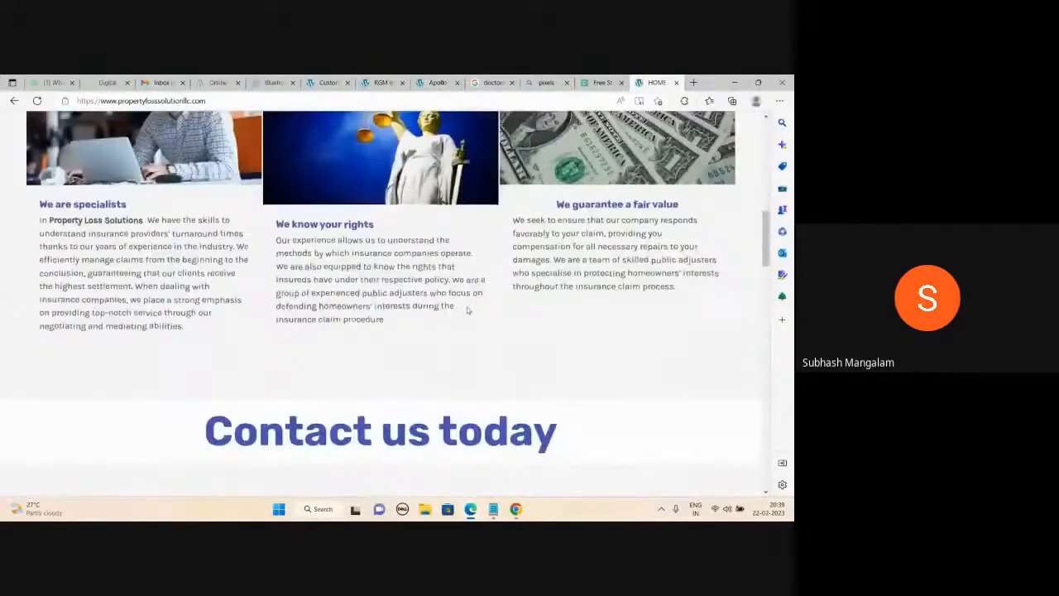
pyautogui.scroll(-4, 466, 311)
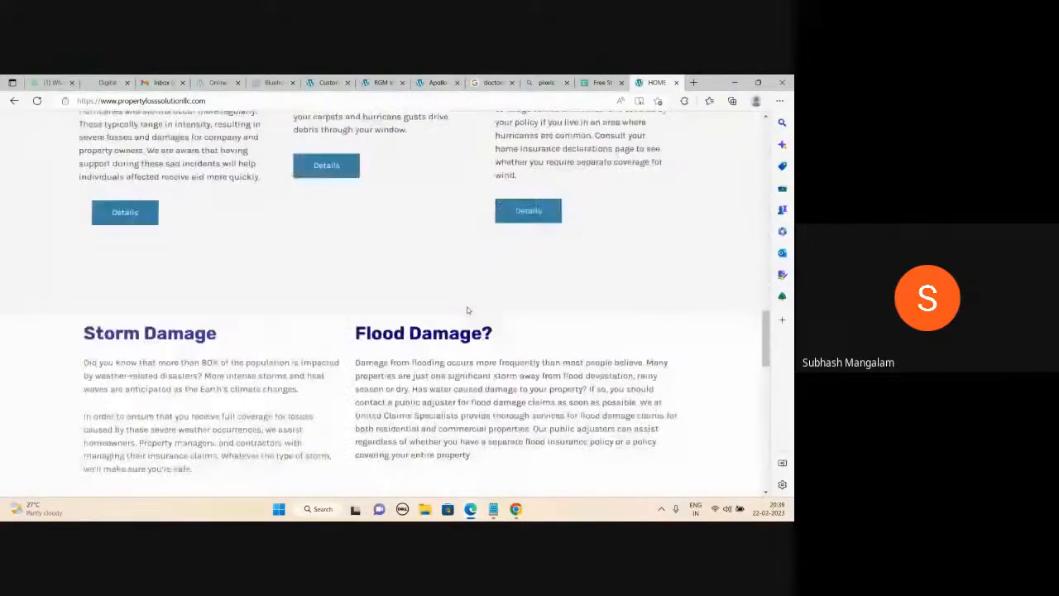
pyautogui.scroll(8, 467, 310)
pyautogui.scroll(4, 466, 313)
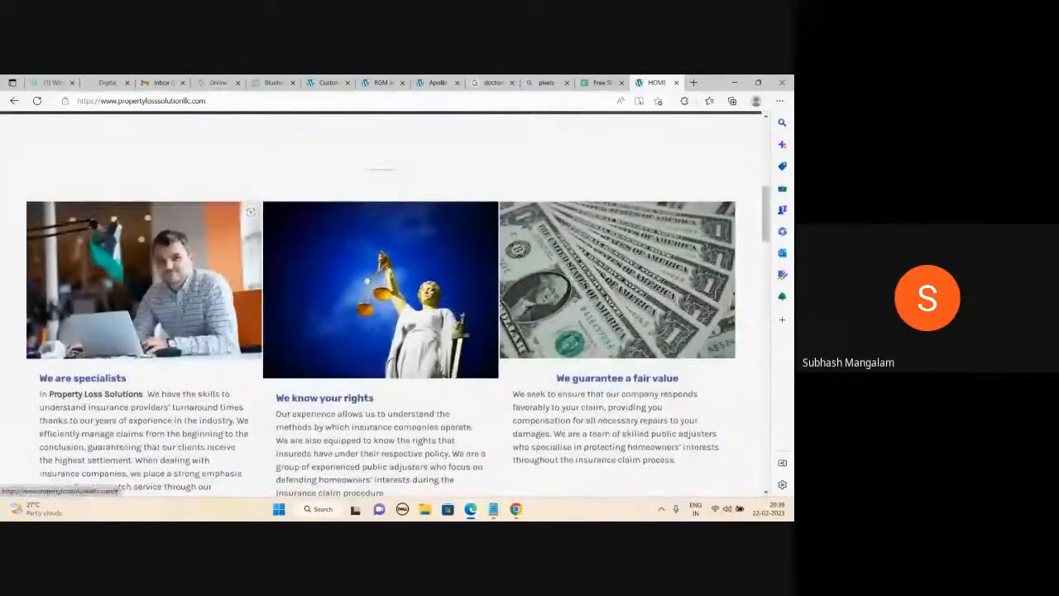
pyautogui.scroll(-1, 401, 293)
pyautogui.scroll(-8, 643, 295)
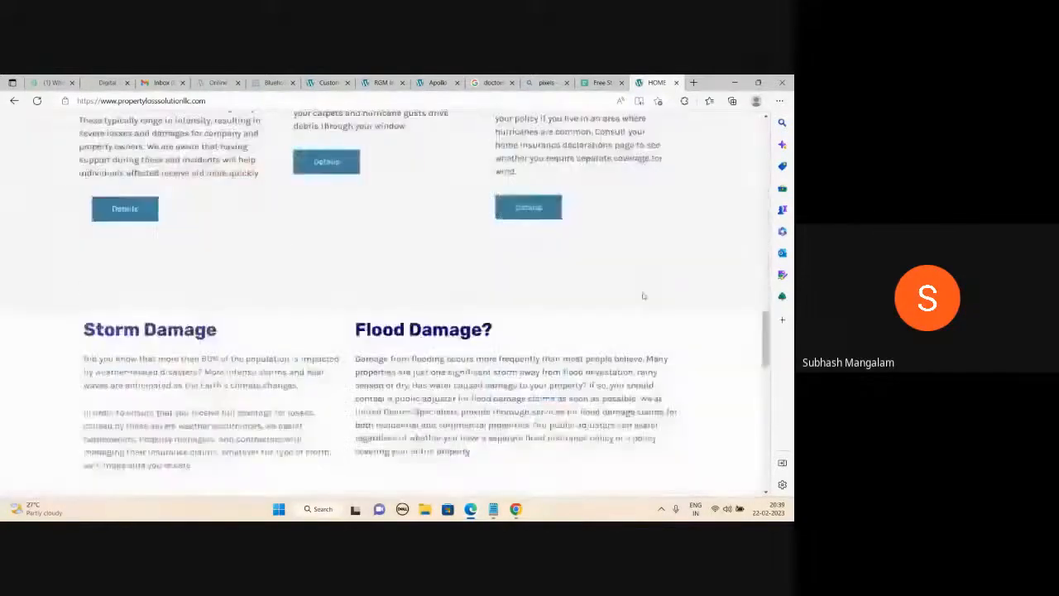
pyautogui.scroll(4, 643, 296)
pyautogui.scroll(6, 643, 295)
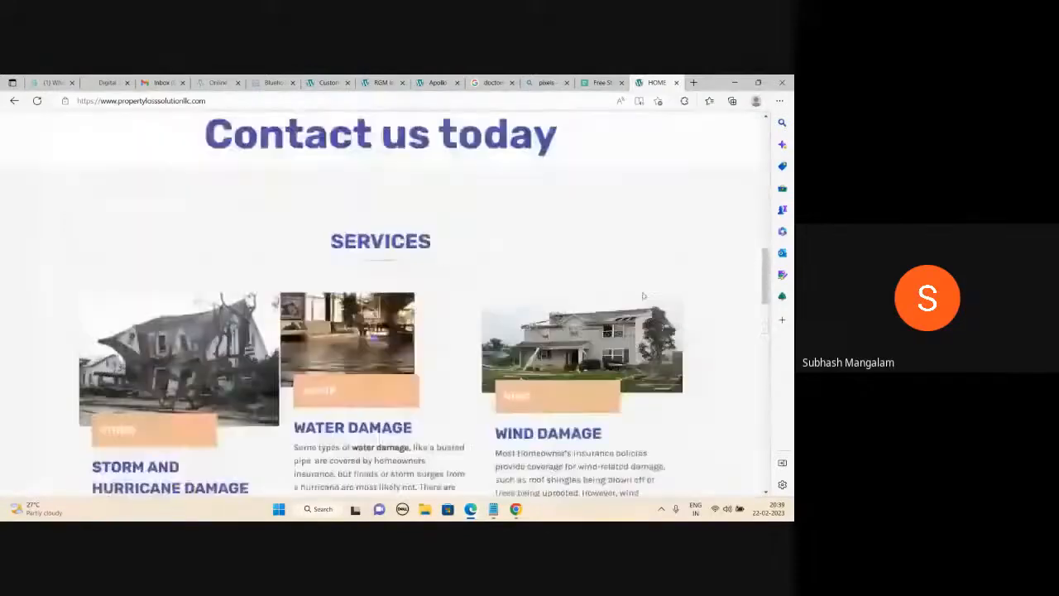
pyautogui.scroll(6, 644, 295)
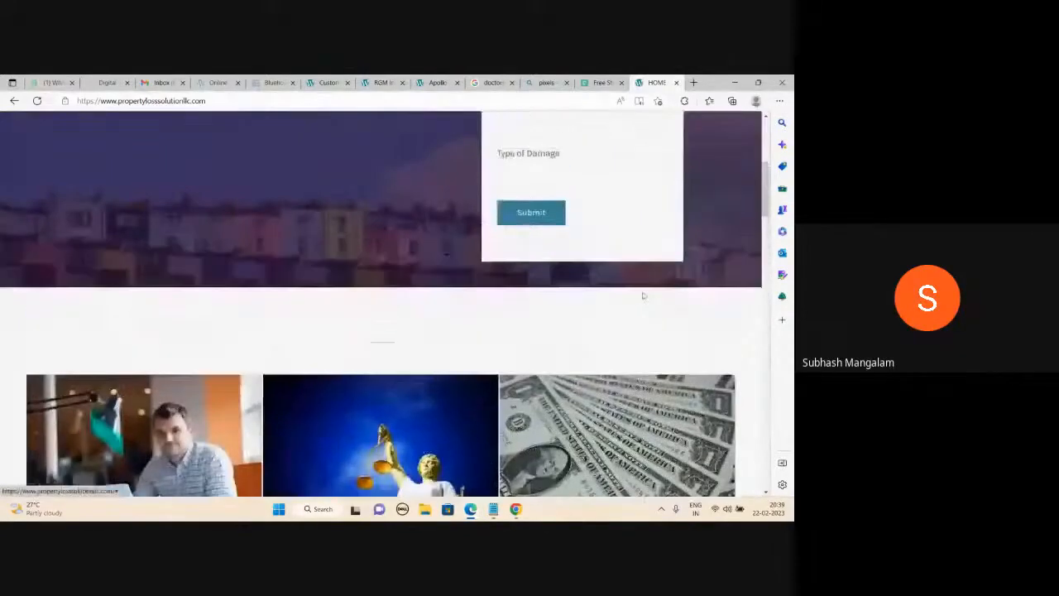
pyautogui.click(599, 82)
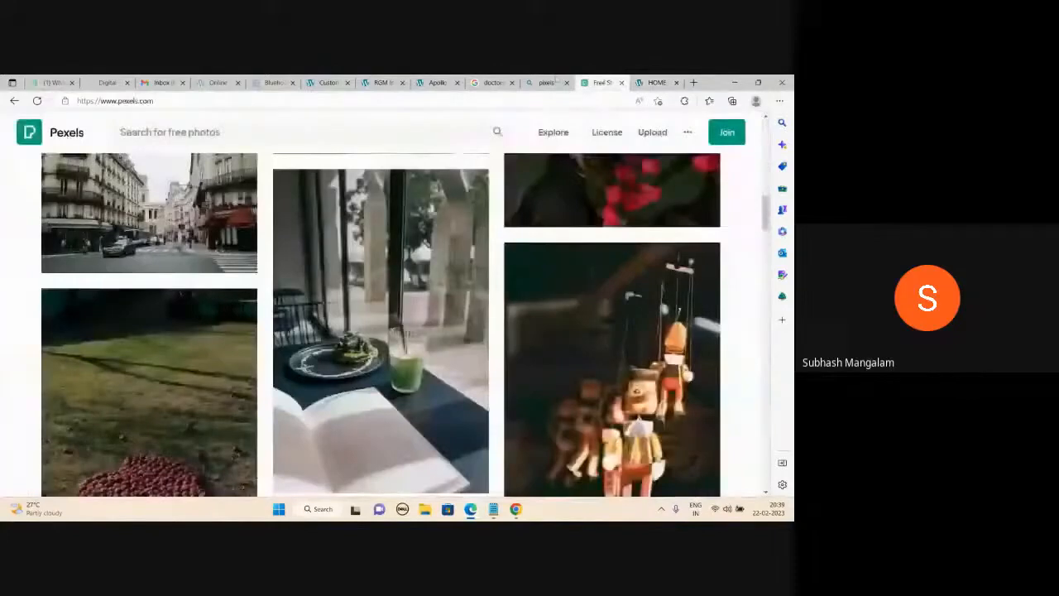
# On the doctors image results, open the larger preview of the AAMC three-doctors photo.
pyautogui.moveTo(554, 79)
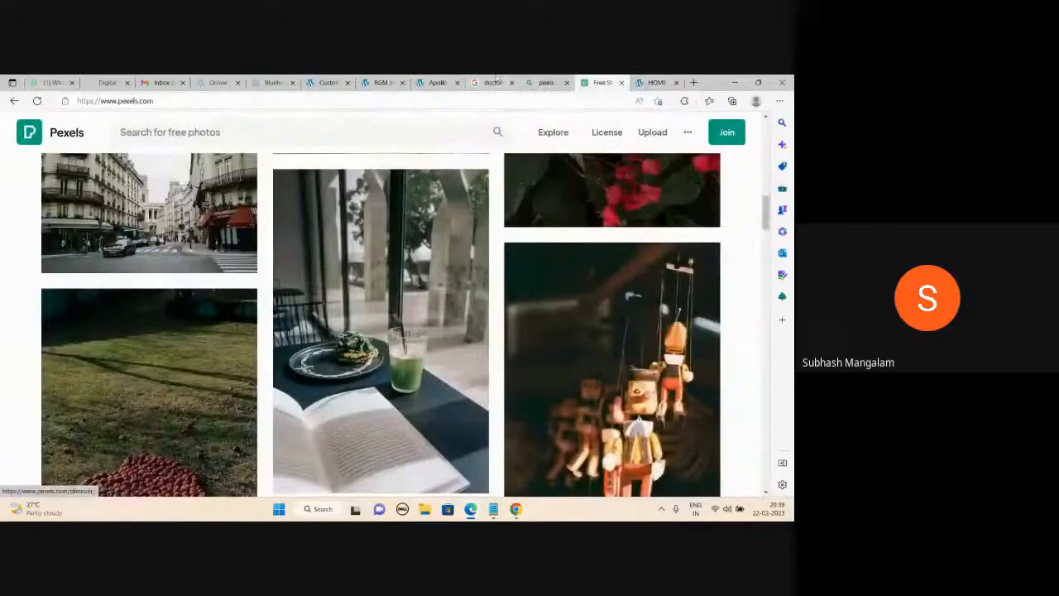
pyautogui.click(494, 83)
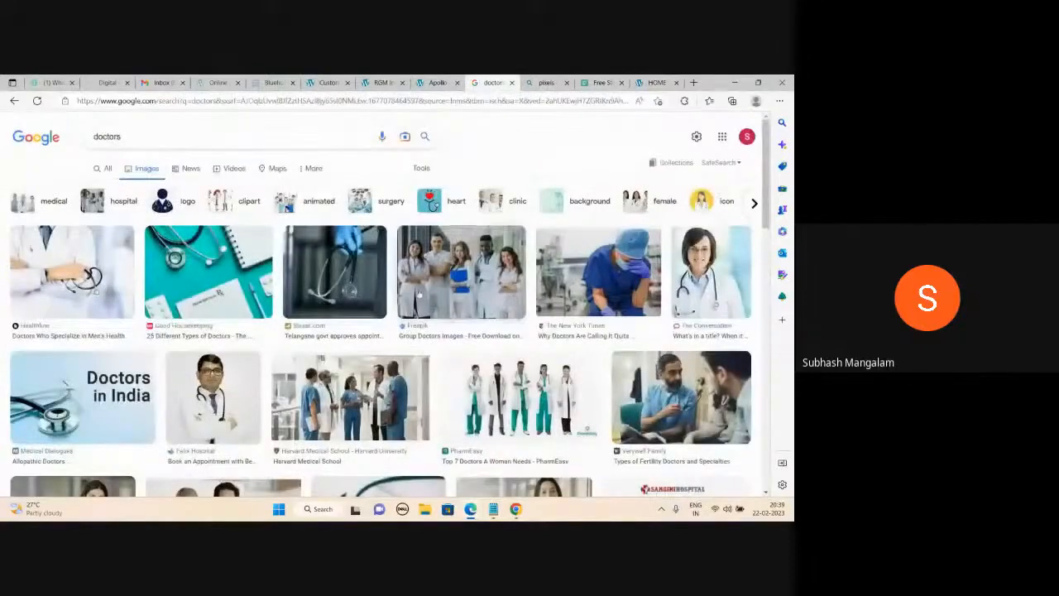
pyautogui.scroll(-2, 436, 300)
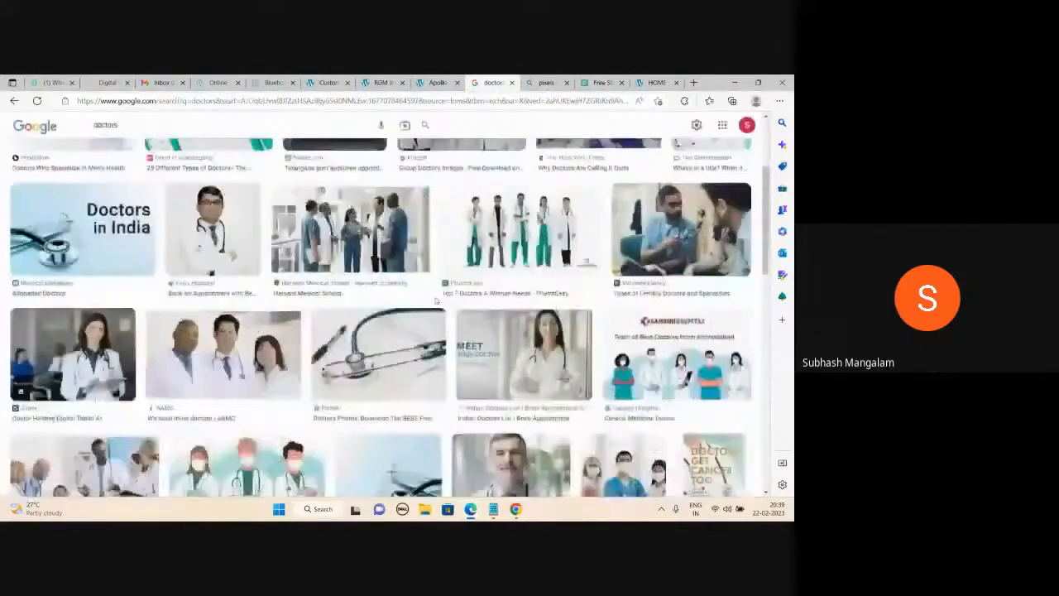
pyautogui.scroll(2, 436, 301)
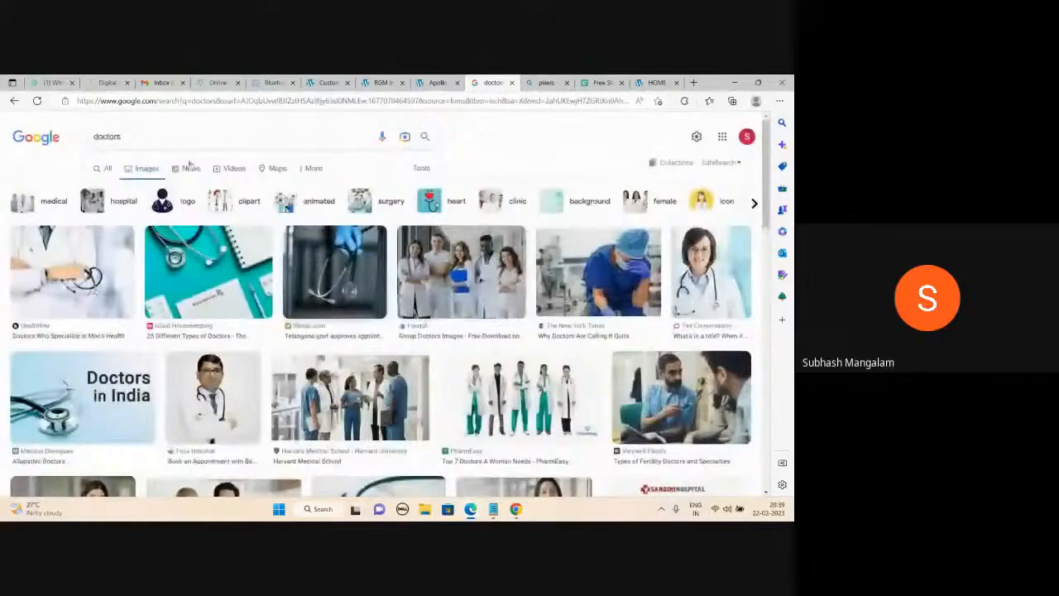
pyautogui.rightClick(447, 263)
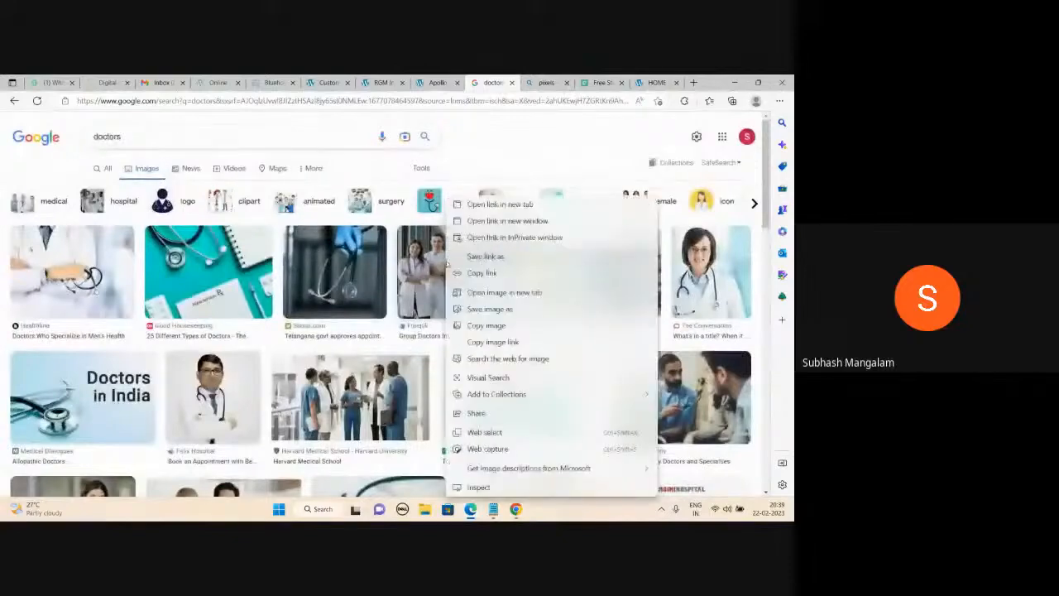
pyautogui.click(535, 138)
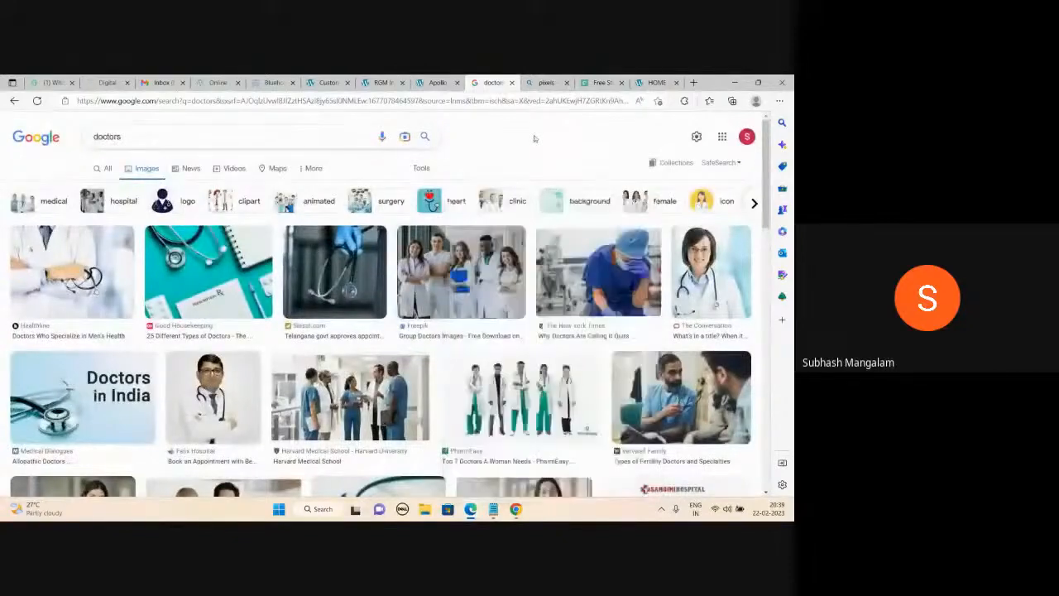
pyautogui.scroll(-1, 452, 266)
pyautogui.scroll(-2, 452, 267)
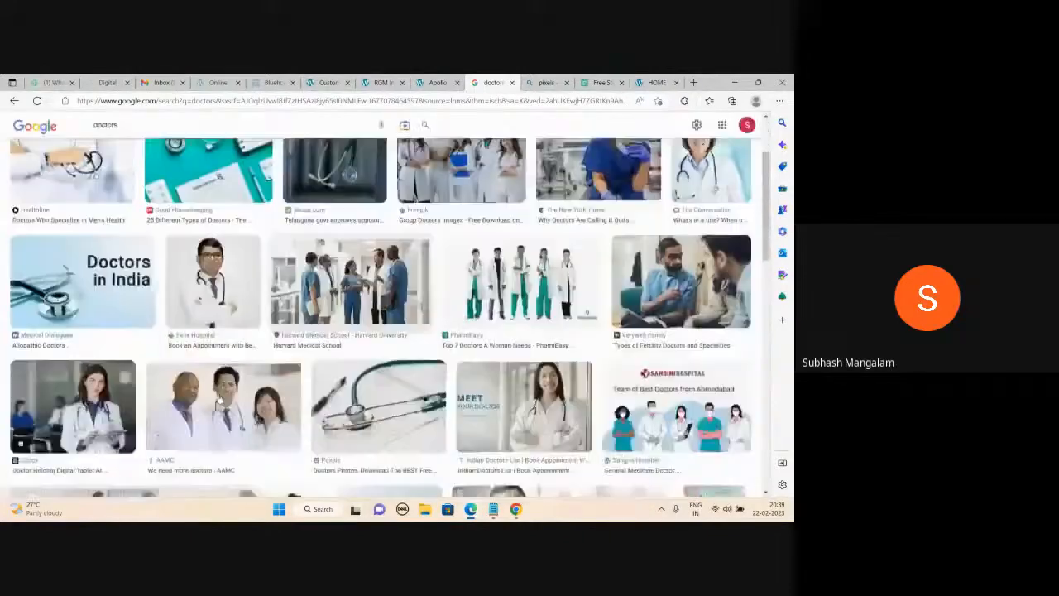
pyautogui.click(211, 443)
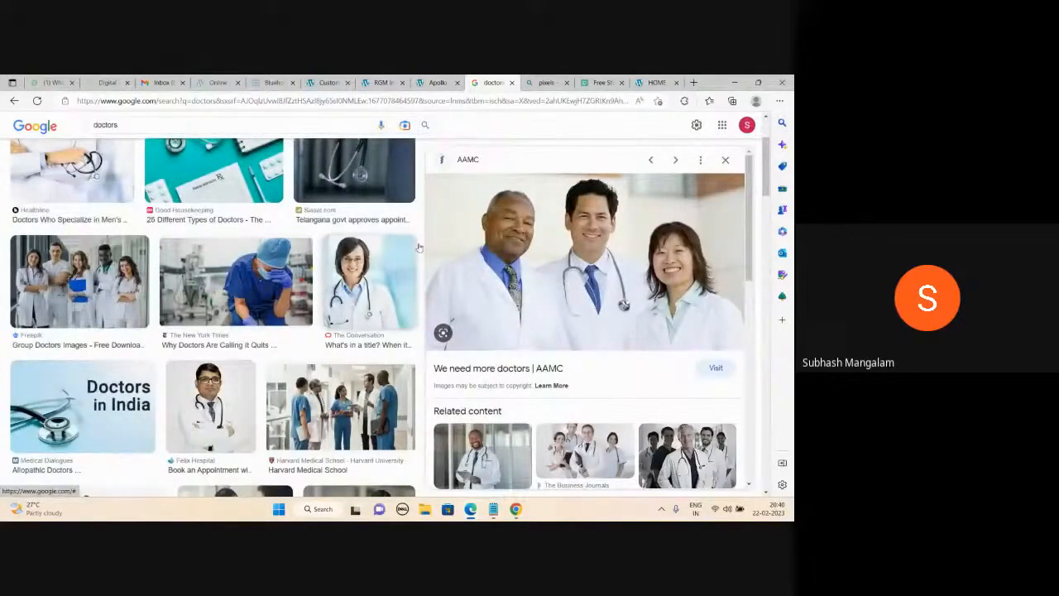
# Save the previewed AAMC doctors photo to the Desktop.
pyautogui.rightClick(548, 213)
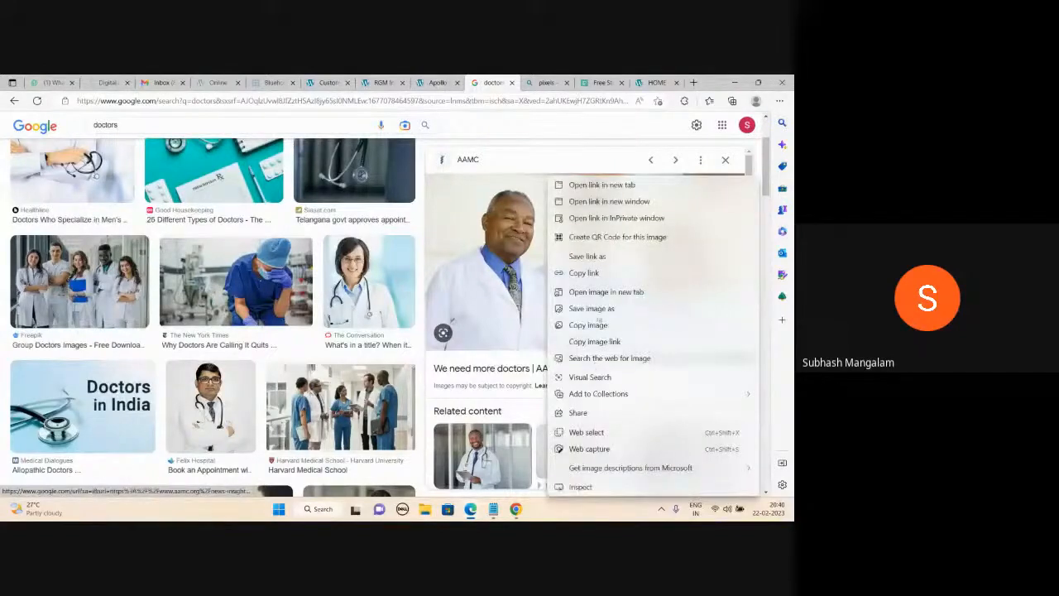
pyautogui.click(592, 308)
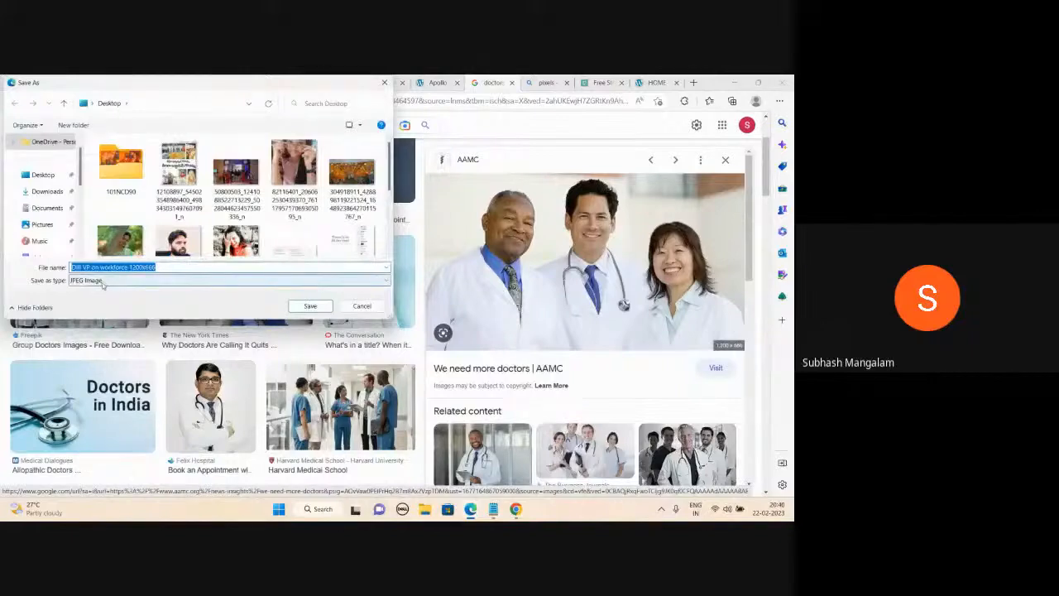
pyautogui.click(310, 306)
pyautogui.moveTo(597, 213)
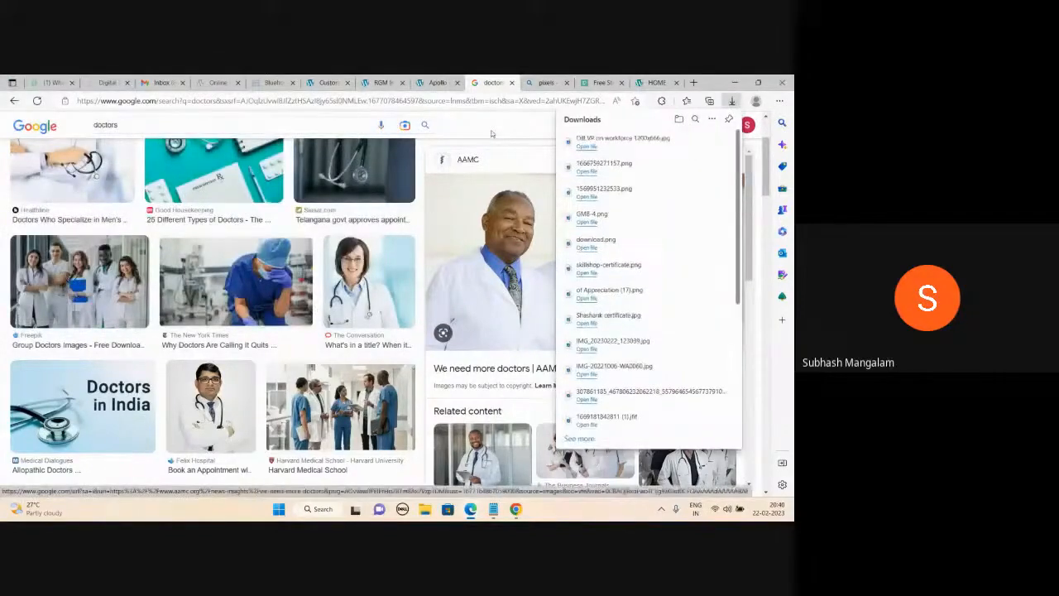
pyautogui.click(491, 134)
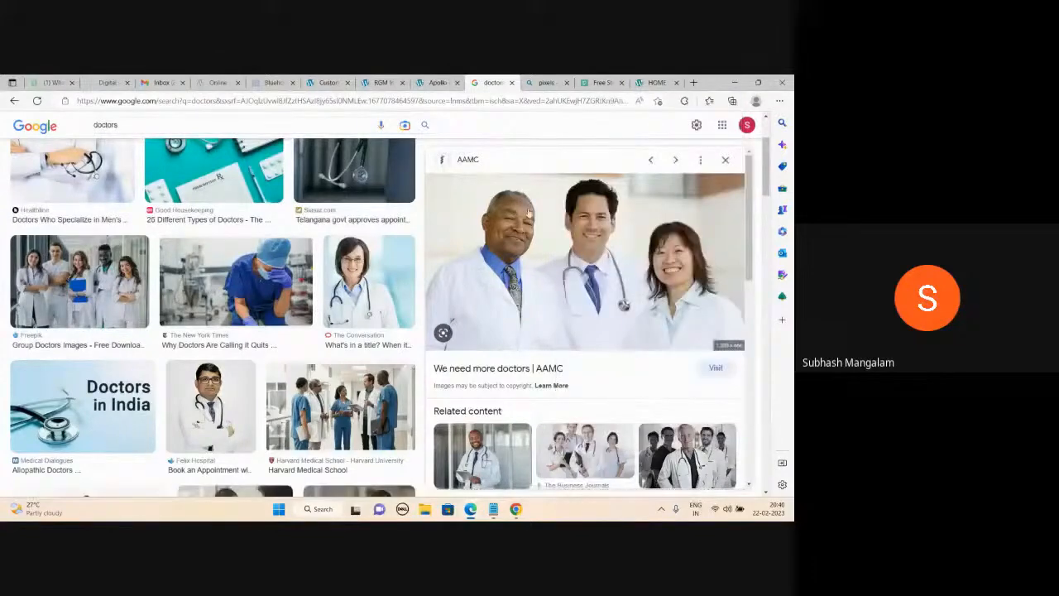
# Save the USNews.com doctors photo as 170726-doctors-stock.
pyautogui.scroll(-1, 528, 213)
pyautogui.scroll(-1, 527, 213)
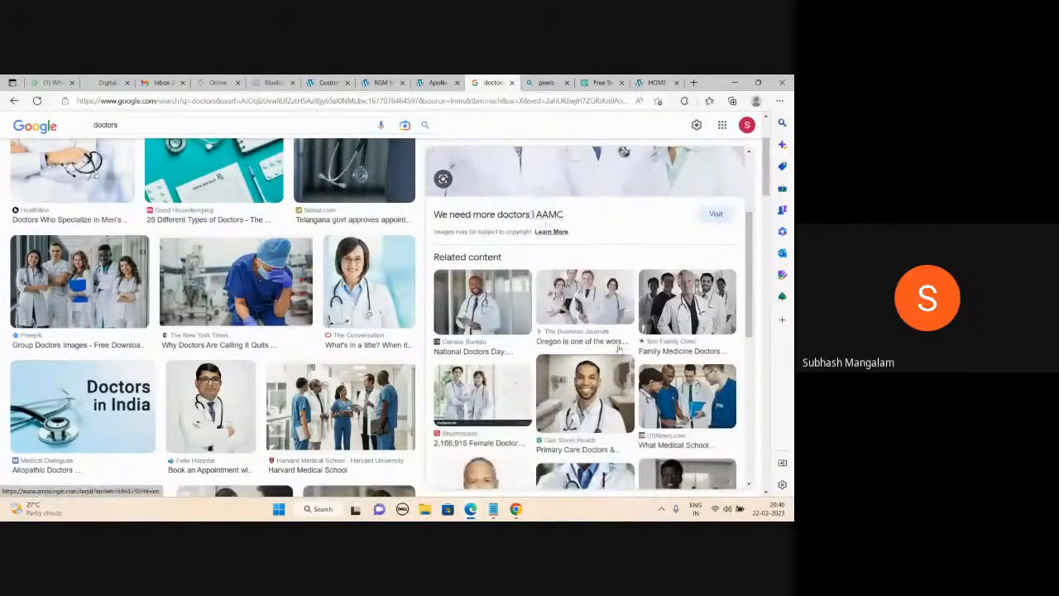
pyautogui.scroll(2, 527, 213)
pyautogui.scroll(-1, 528, 213)
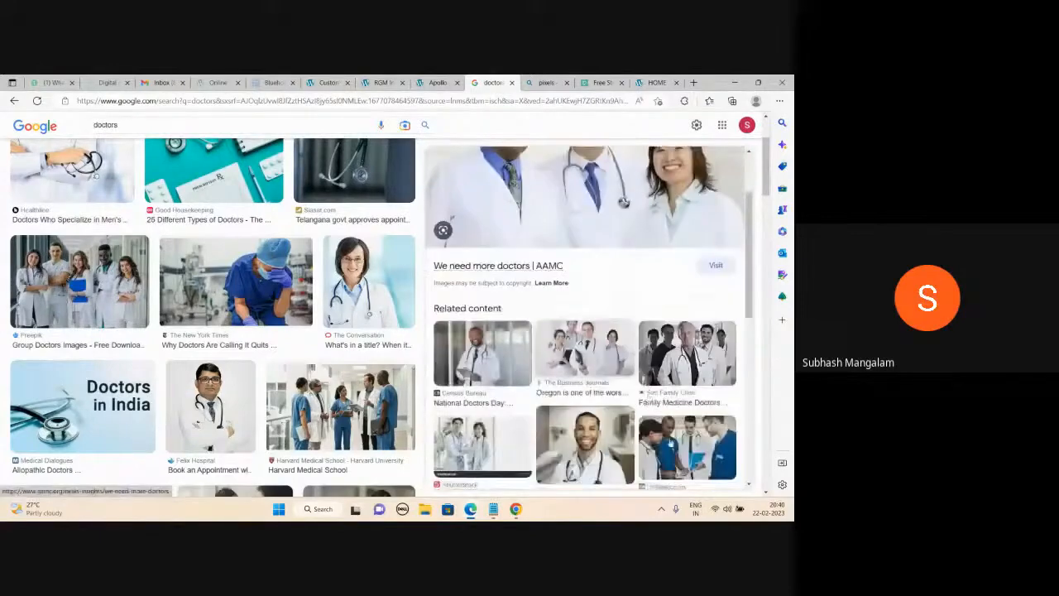
pyautogui.click(687, 446)
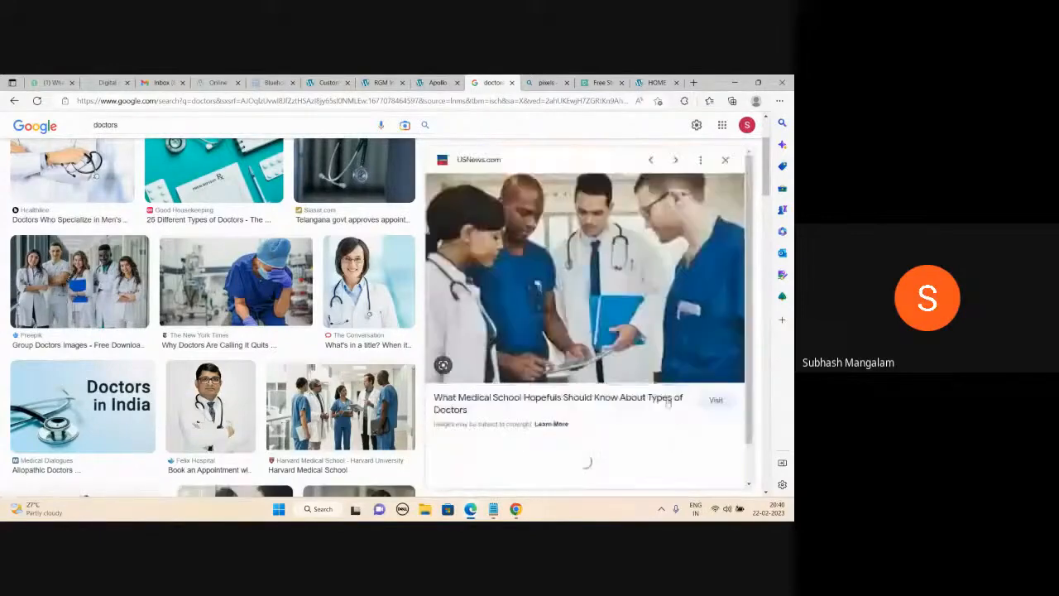
pyautogui.rightClick(537, 234)
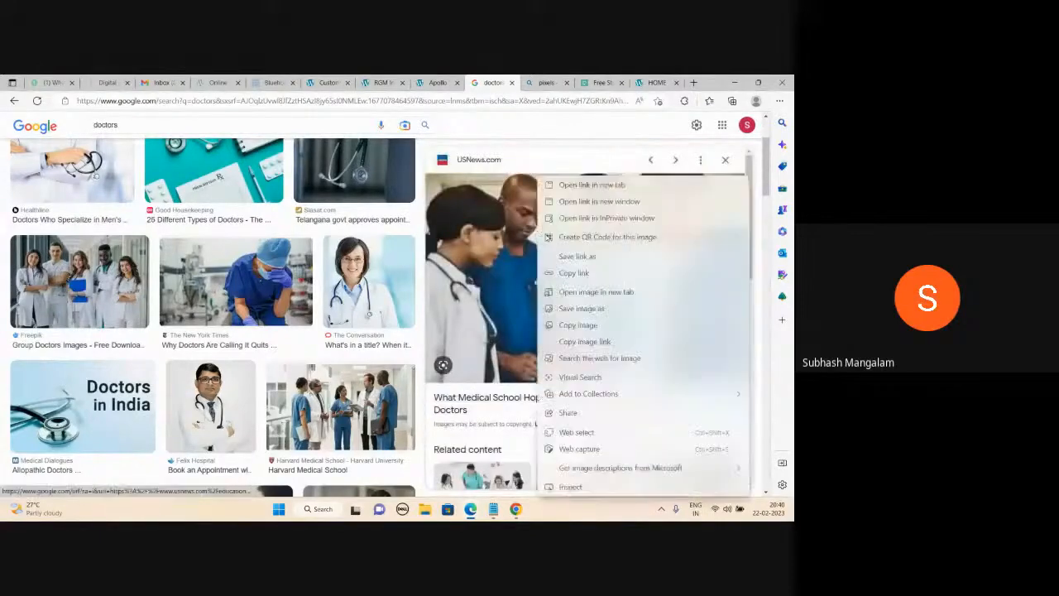
pyautogui.click(579, 308)
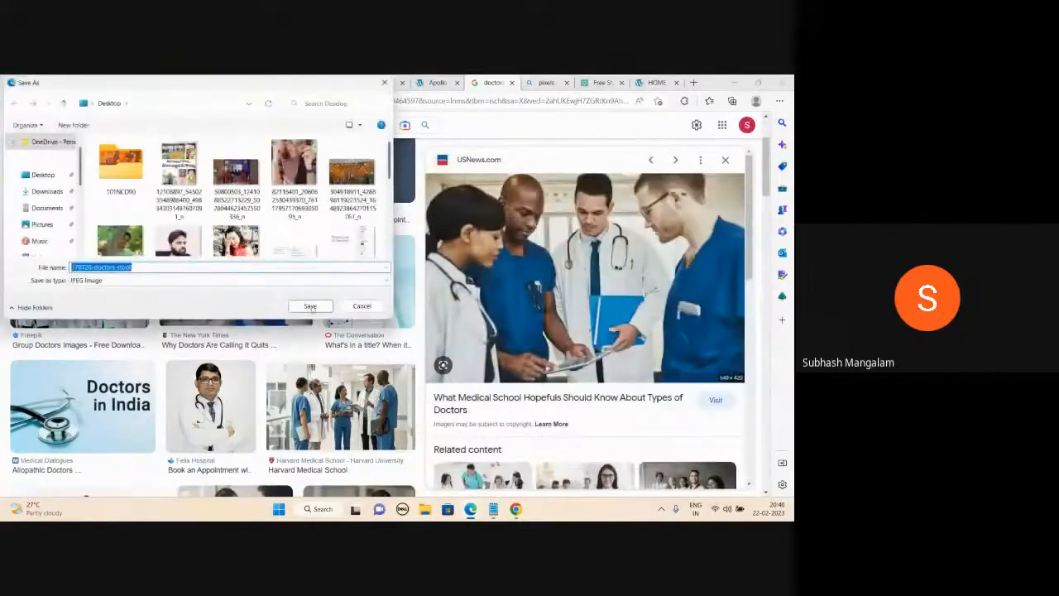
pyautogui.click(310, 306)
# Save the Dr. Olivier Clinic group-of-doctors photo as different-doctors, then return to the slider customizer.
pyautogui.scroll(-2, 628, 249)
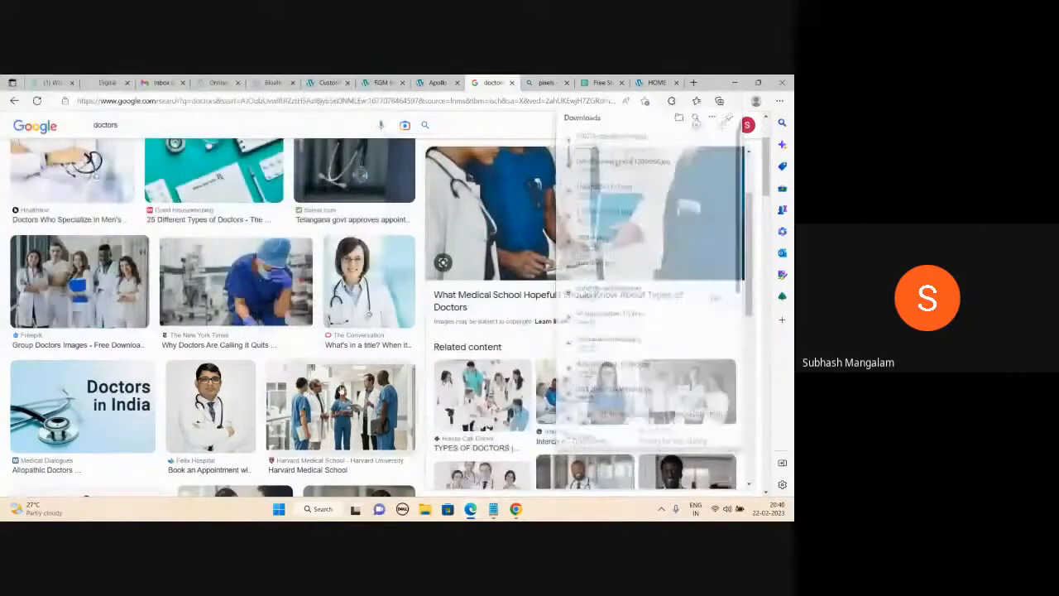
pyautogui.click(341, 391)
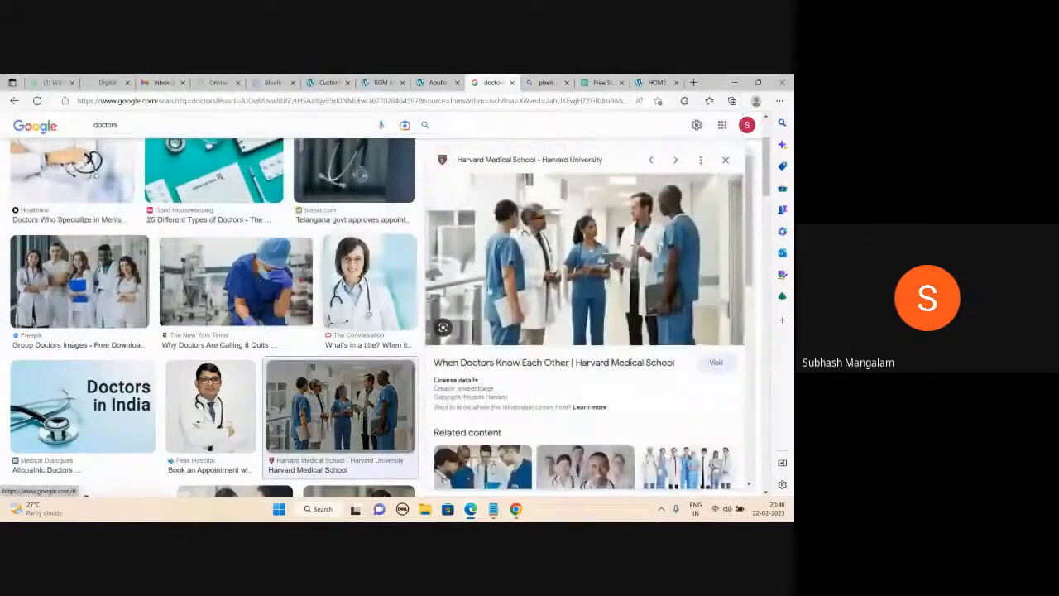
pyautogui.scroll(-1, 588, 315)
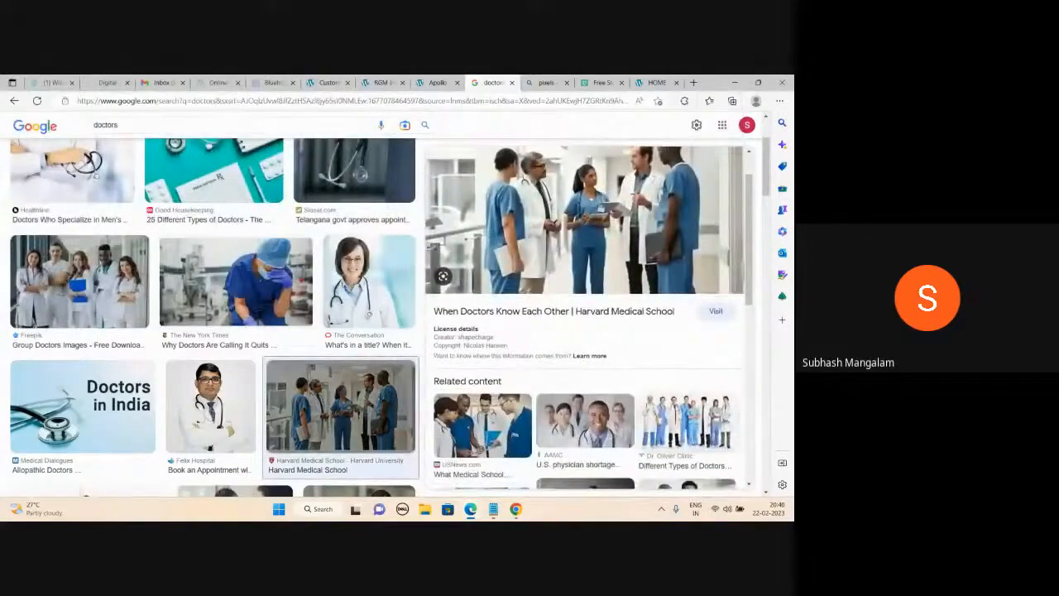
pyautogui.click(687, 426)
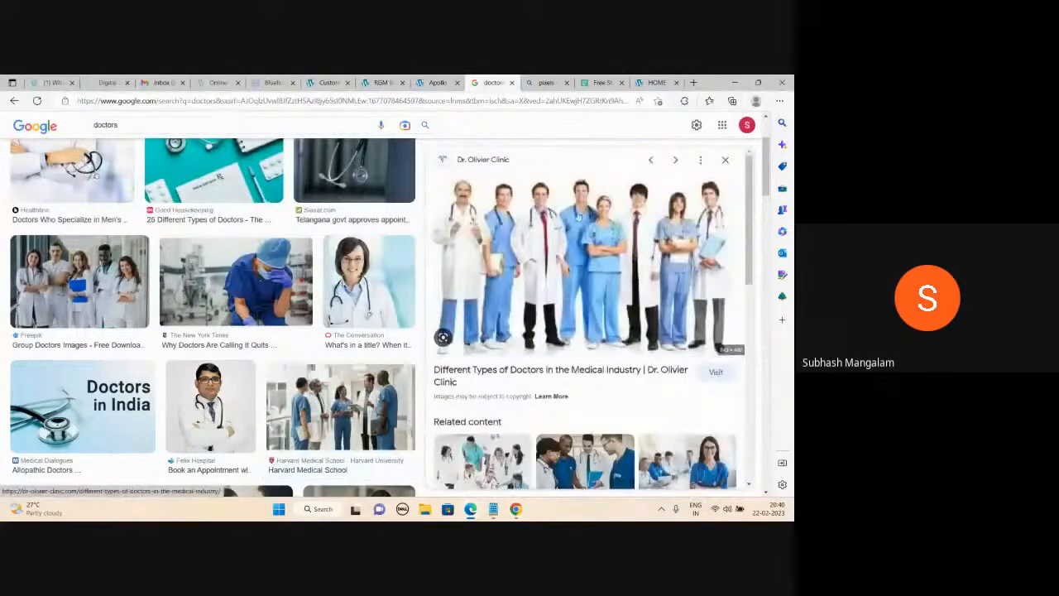
pyautogui.rightClick(553, 179)
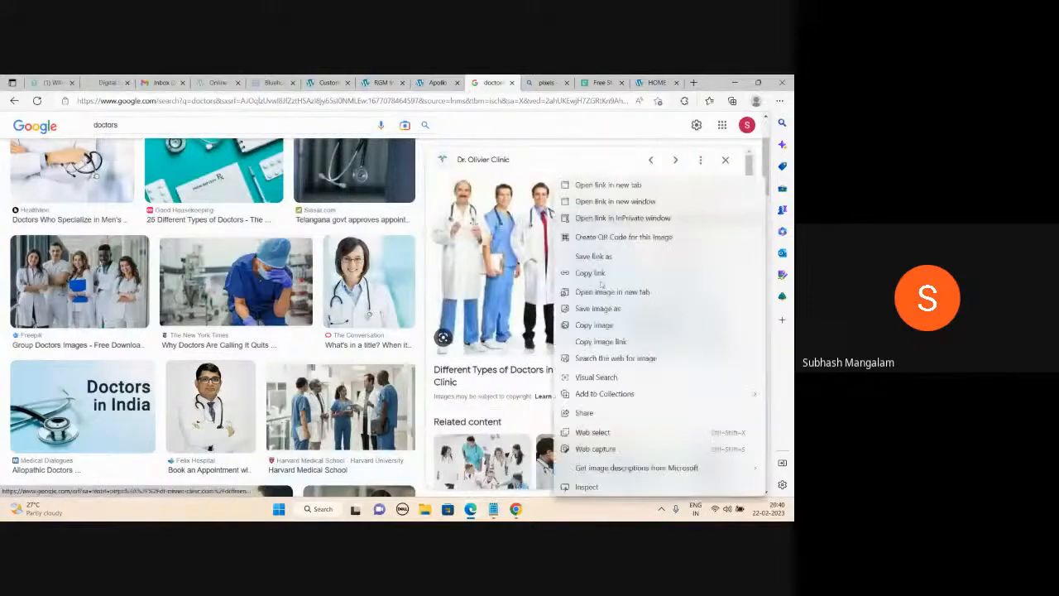
pyautogui.click(597, 307)
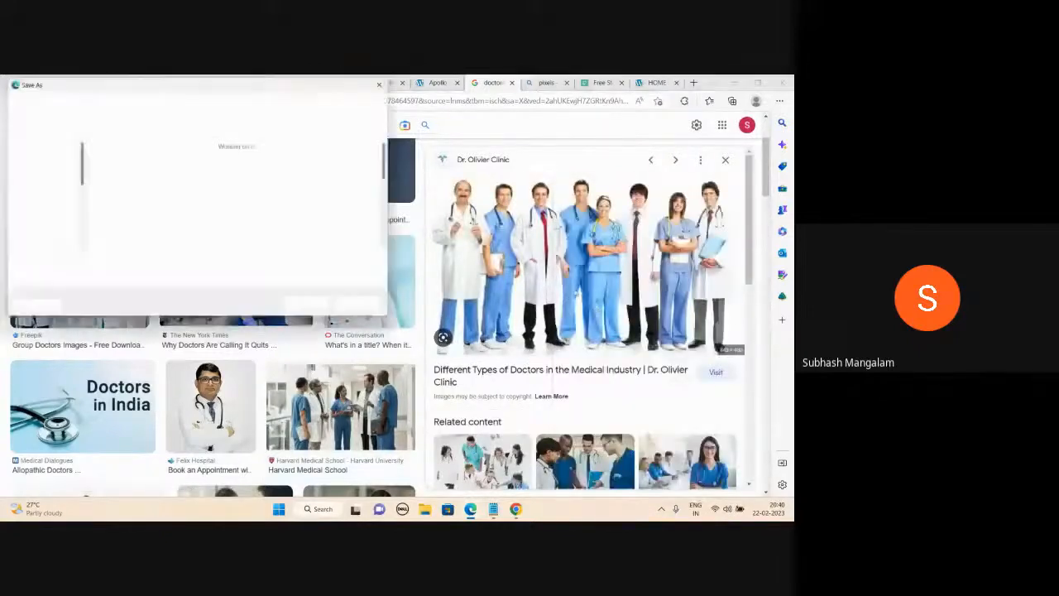
pyautogui.click(310, 306)
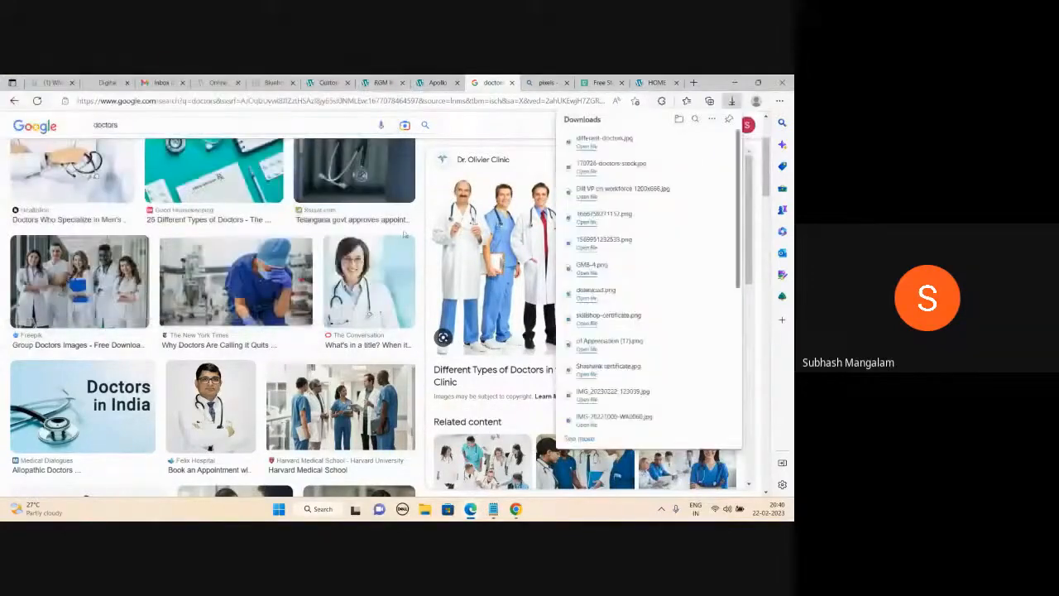
pyautogui.click(329, 82)
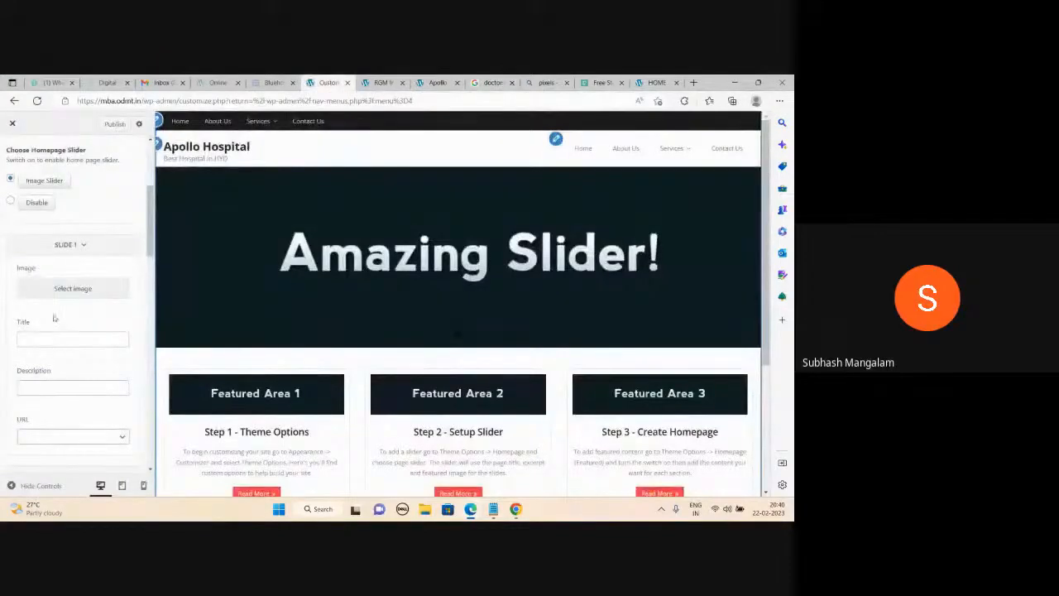
# Upload the 170726-doctors-stock file from the computer and choose it as Slide 1's image.
pyautogui.click(66, 289)
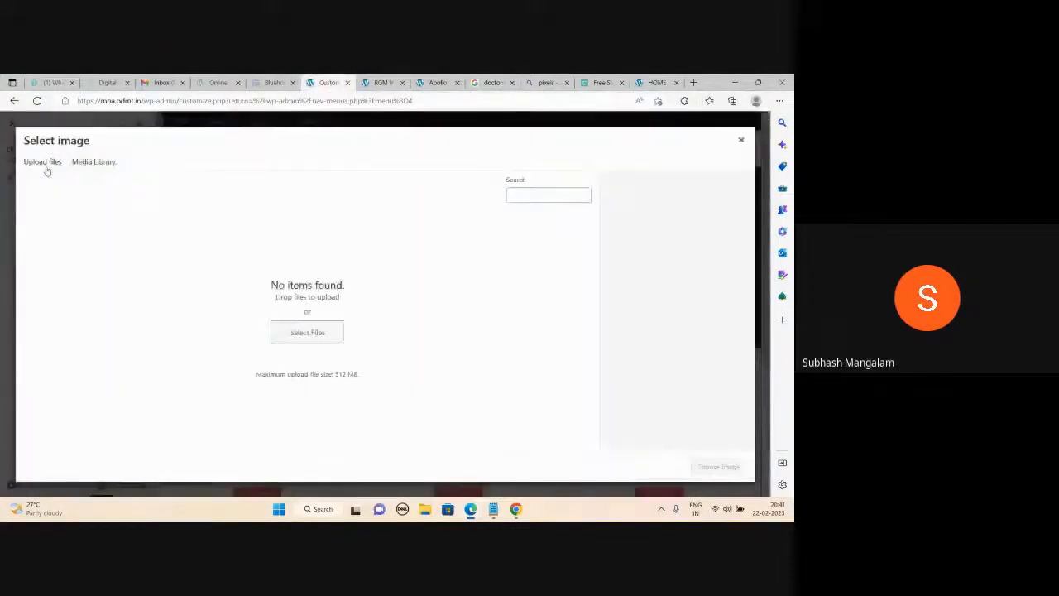
pyautogui.click(46, 162)
pyautogui.click(397, 317)
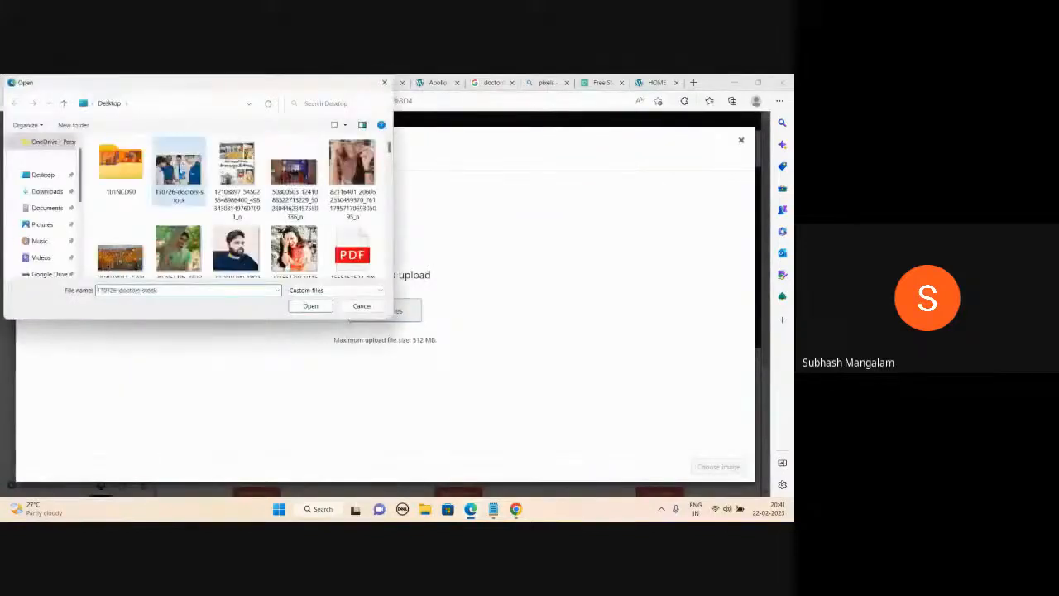
pyautogui.doubleClick(178, 169)
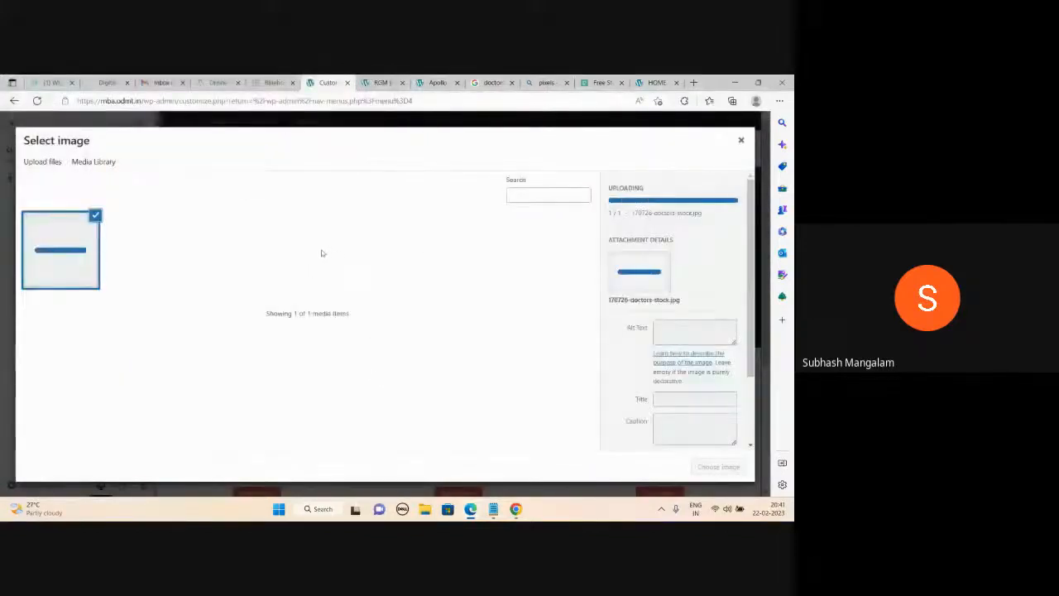
pyautogui.click(716, 468)
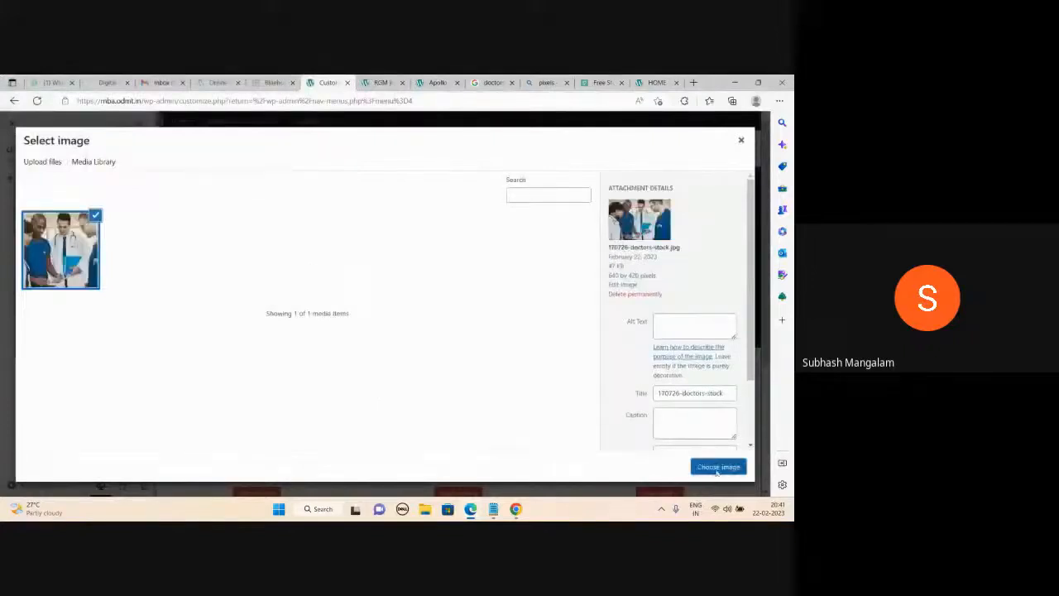
pyautogui.scroll(-2, 103, 341)
# Upload the different-doctors photo and set it as Slide 2's image.
pyautogui.scroll(-2, 102, 341)
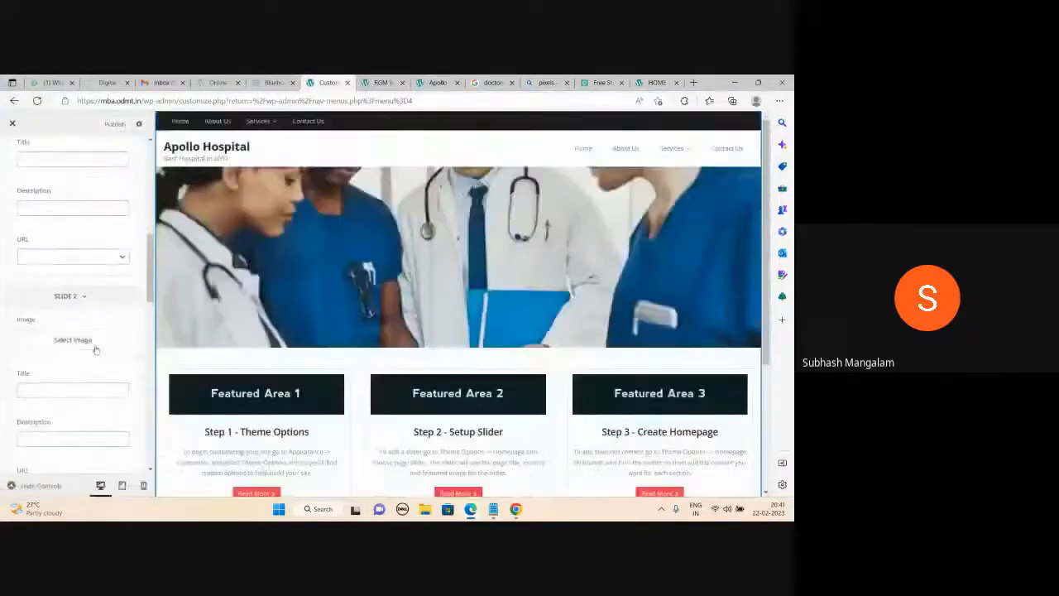
pyautogui.click(91, 341)
pyautogui.click(49, 161)
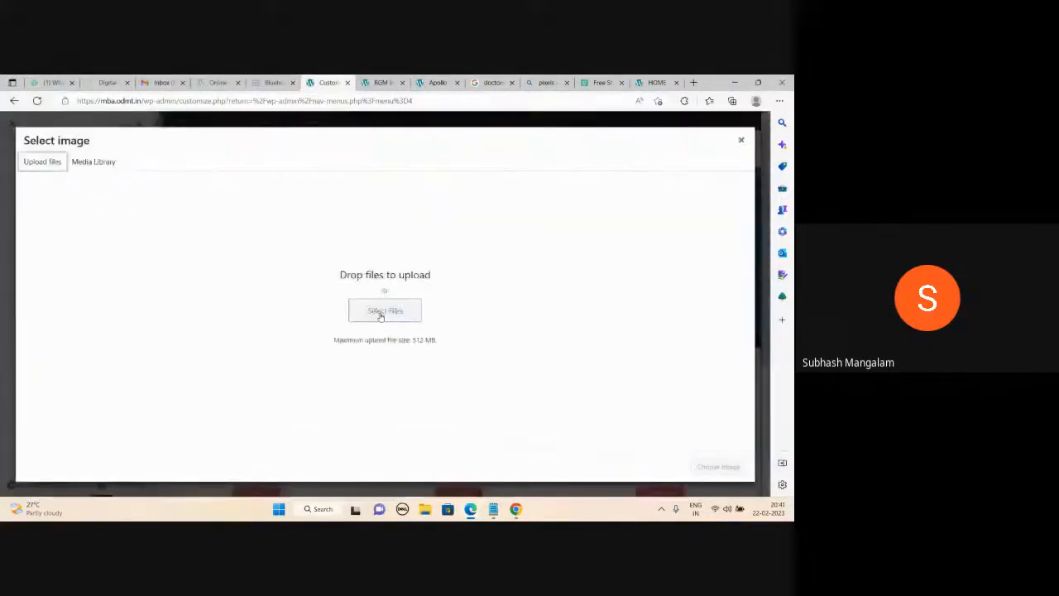
pyautogui.click(384, 311)
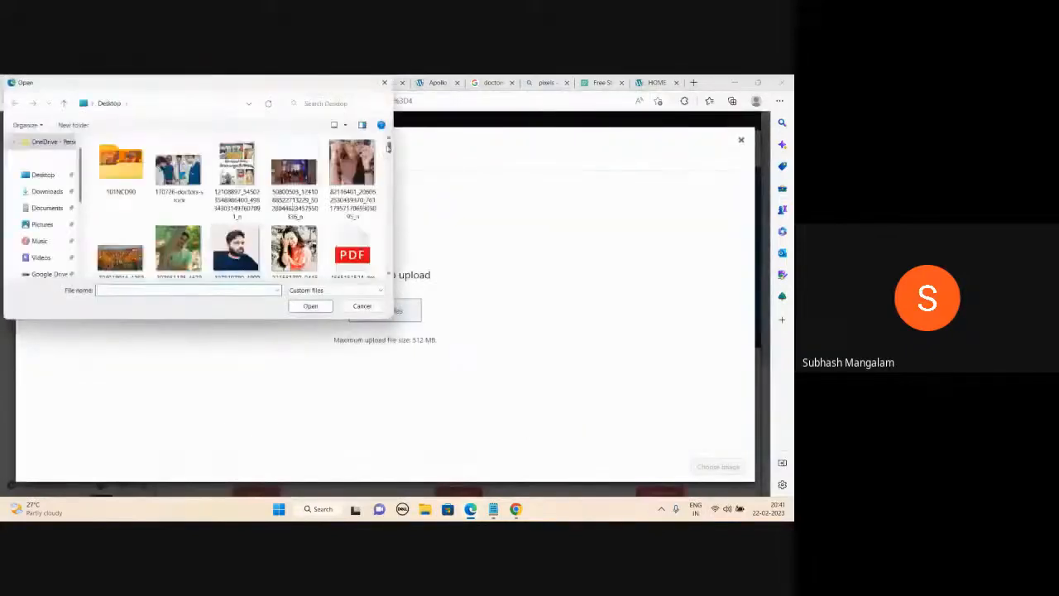
pyautogui.scroll(-6, 388, 149)
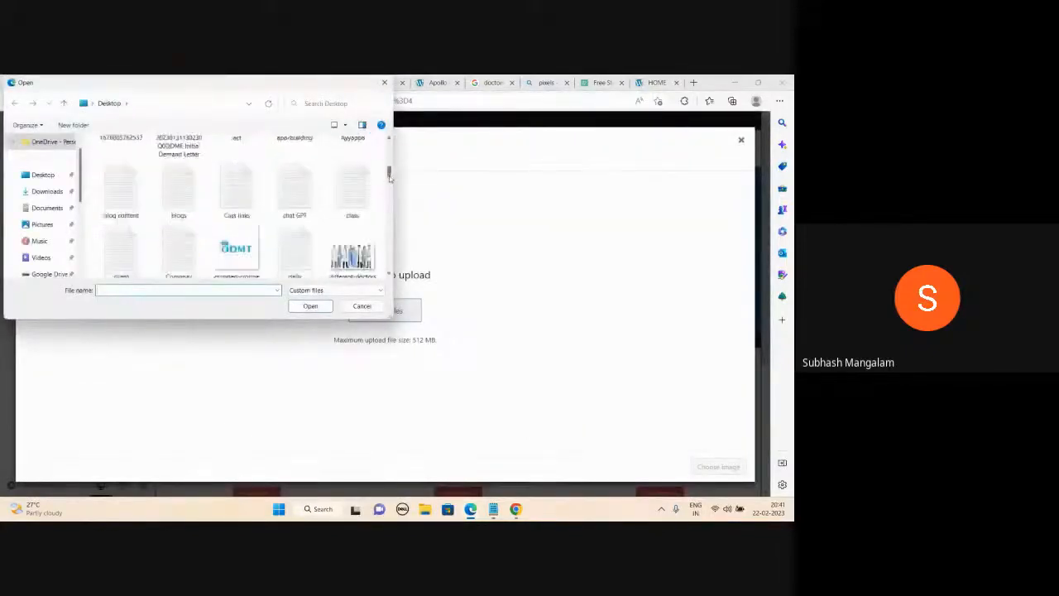
pyautogui.doubleClick(352, 225)
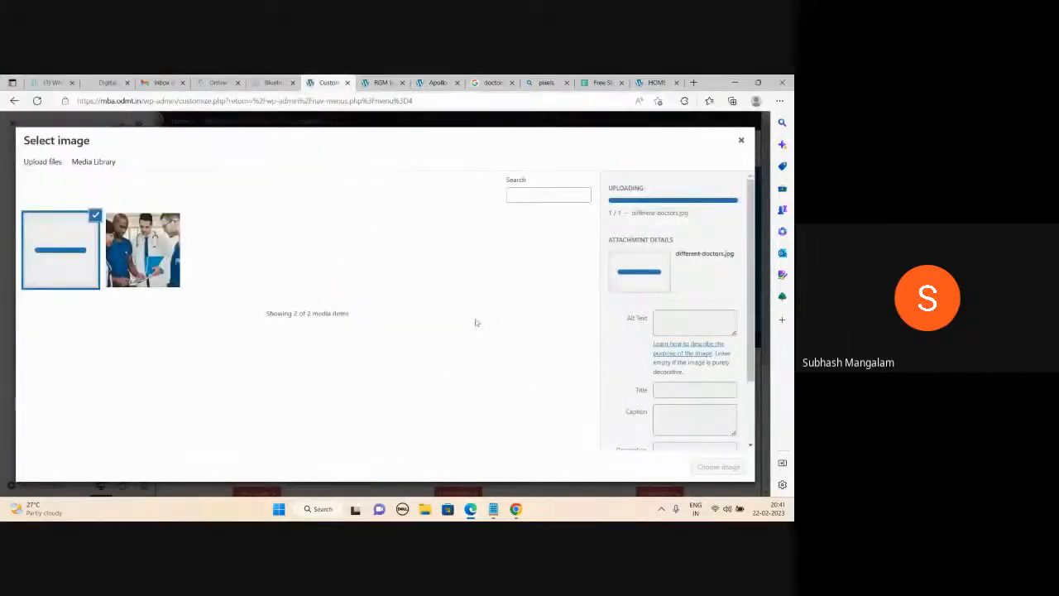
pyautogui.click(718, 467)
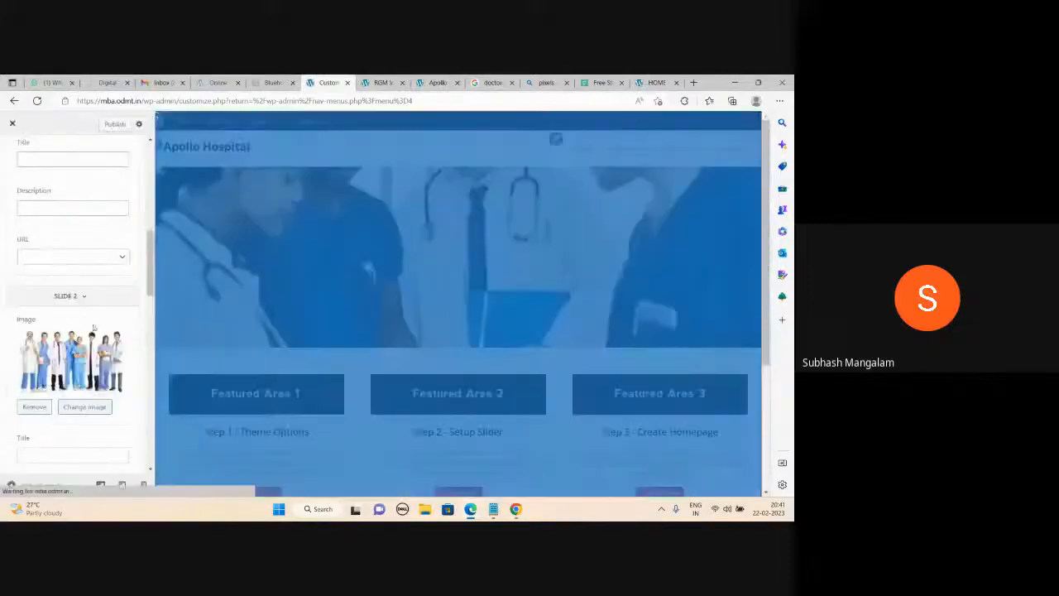
pyautogui.scroll(-3, 94, 327)
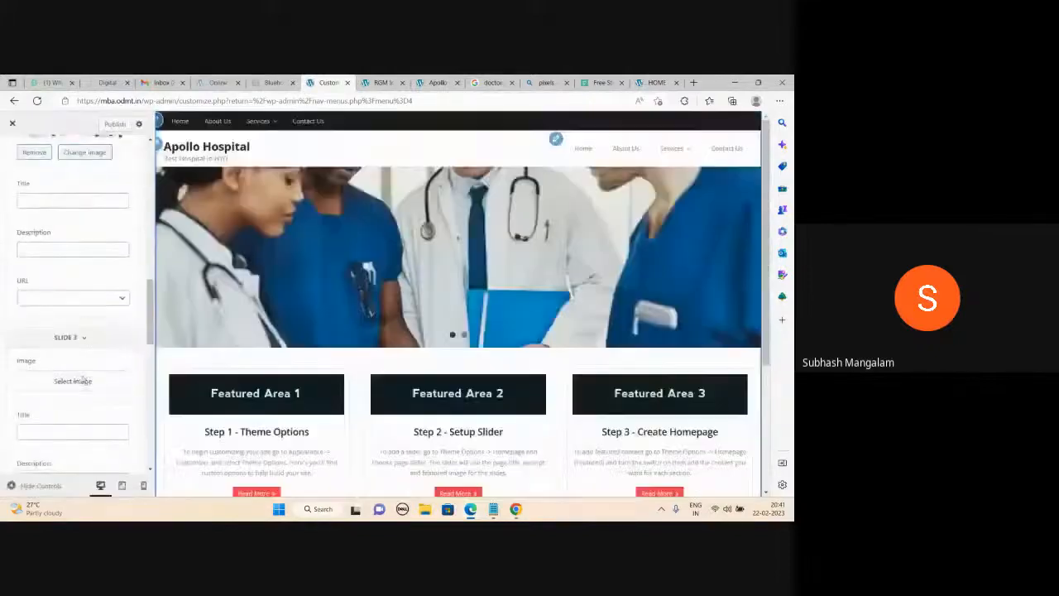
# Upload the Dill VP on workforce photo as Slide 3's image and publish the slider changes.
pyautogui.click(85, 379)
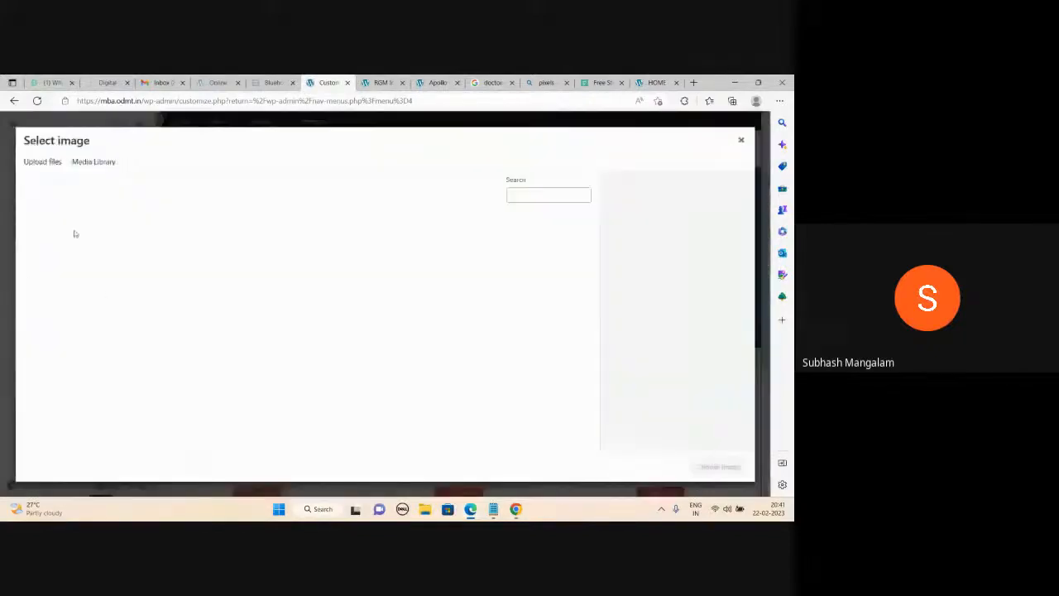
pyautogui.click(42, 161)
pyautogui.click(384, 310)
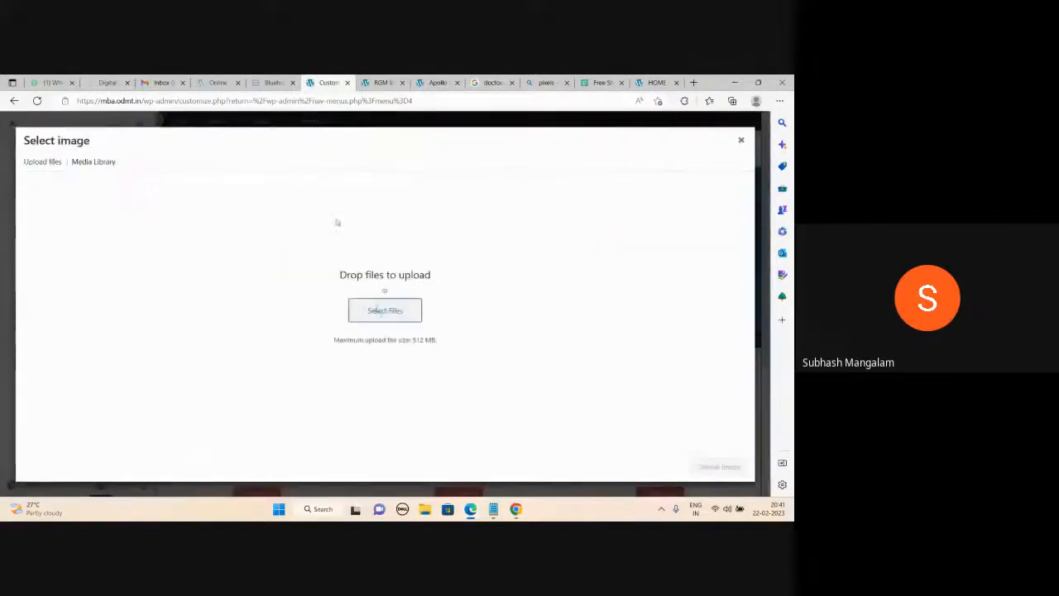
pyautogui.scroll(-5, 313, 203)
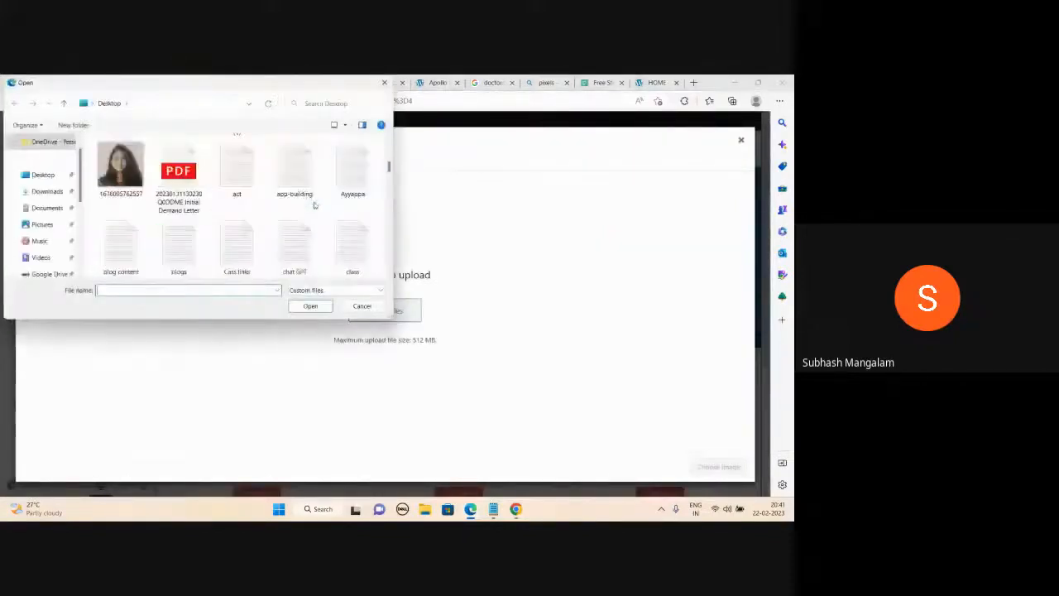
pyautogui.doubleClick(121, 236)
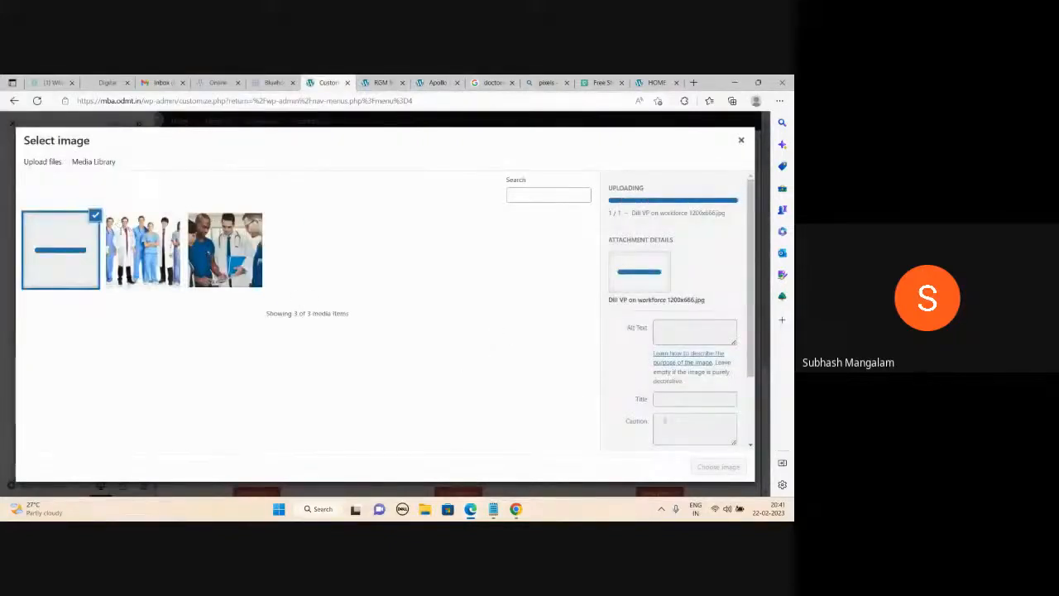
pyautogui.click(705, 467)
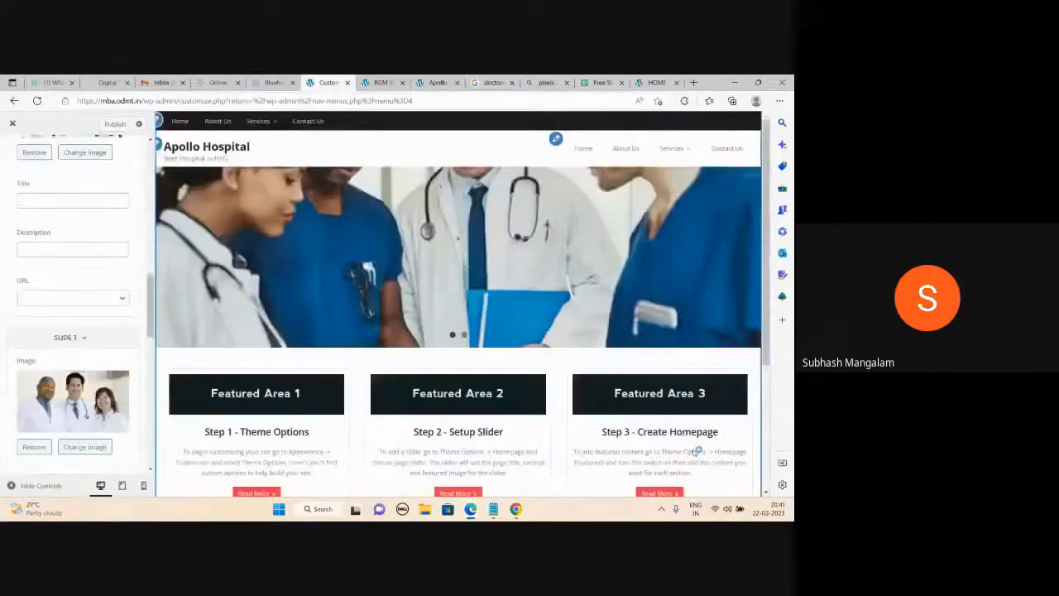
pyautogui.click(115, 124)
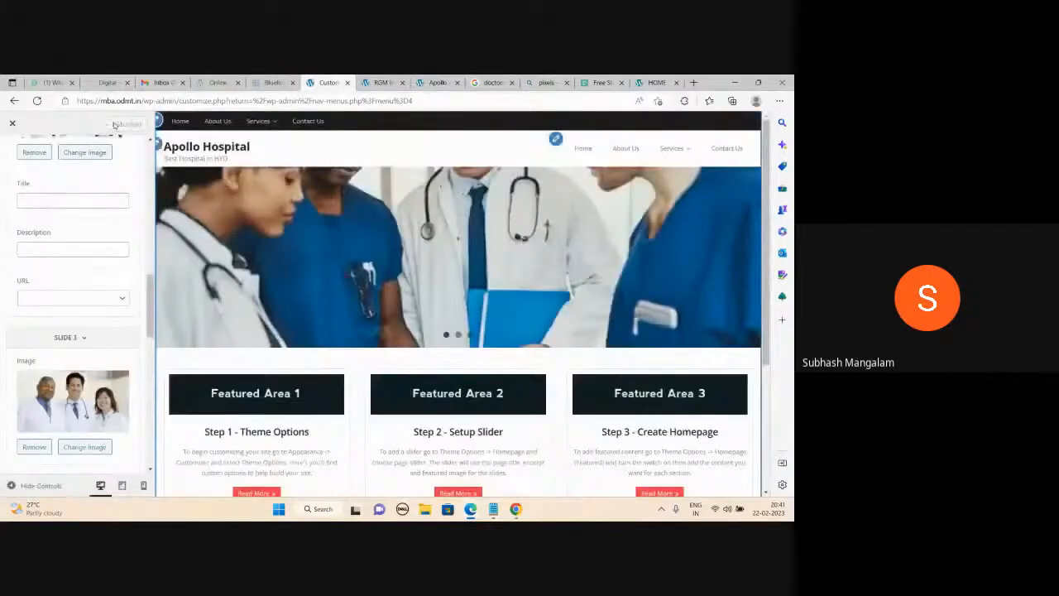
# Load the live Apollo Hospital homepage at mba.odmt.in.
pyautogui.click(381, 82)
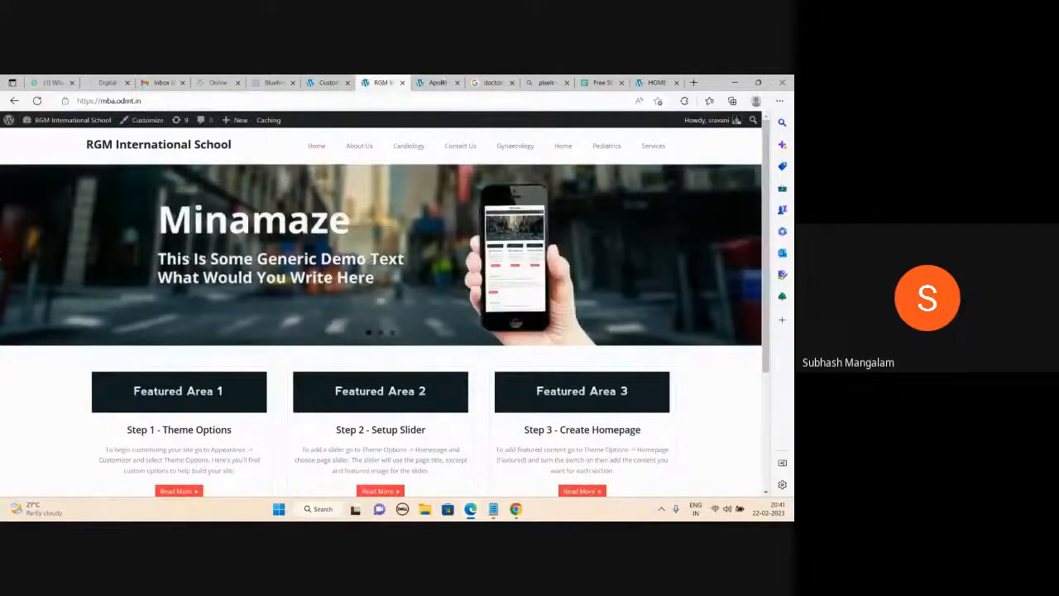
pyautogui.click(438, 82)
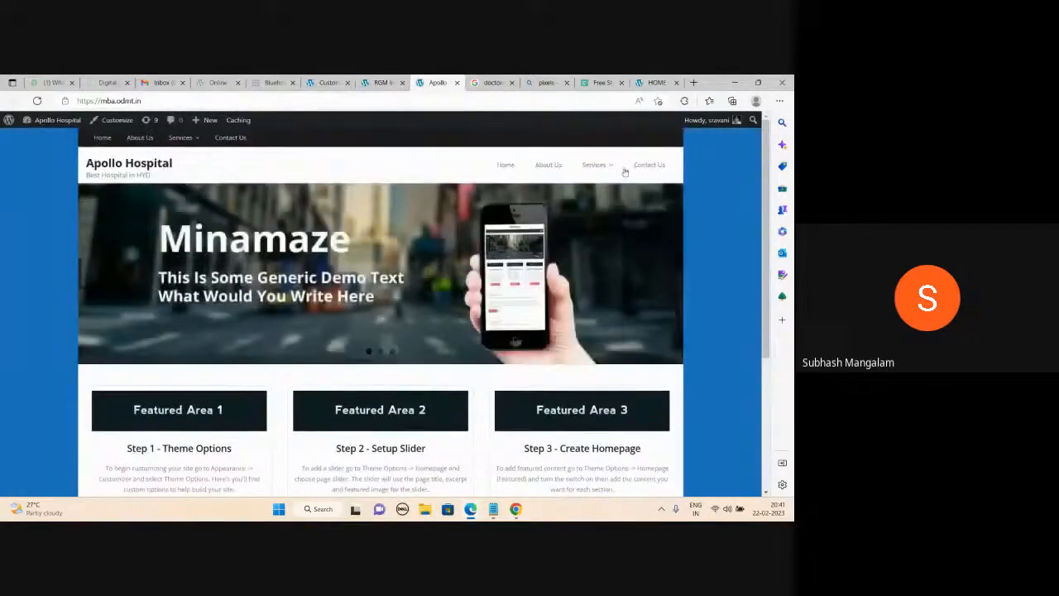
pyautogui.click(493, 81)
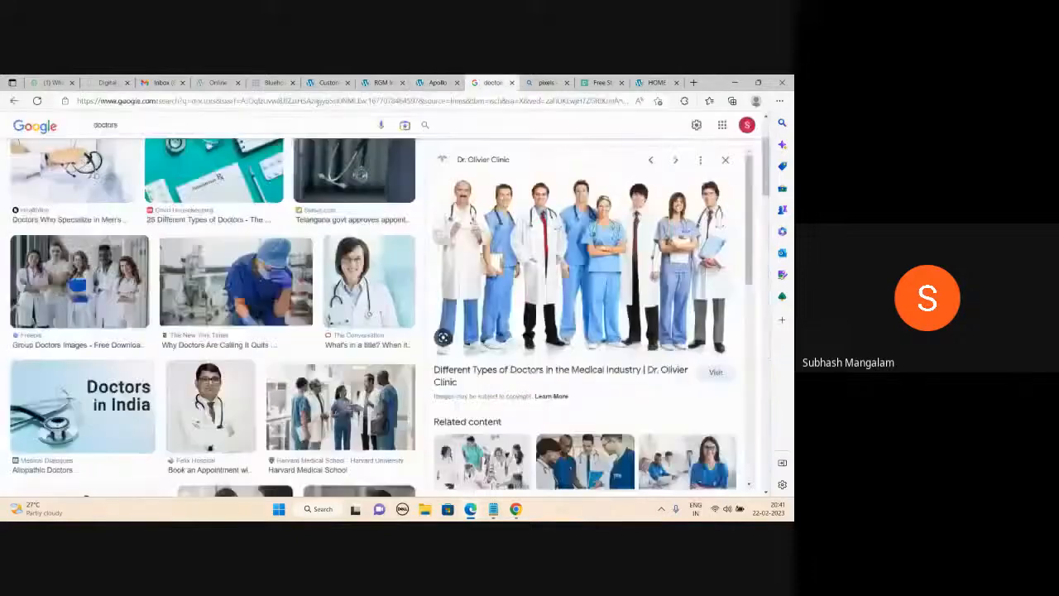
pyautogui.click(318, 102)
pyautogui.write('mba.odmt.in')
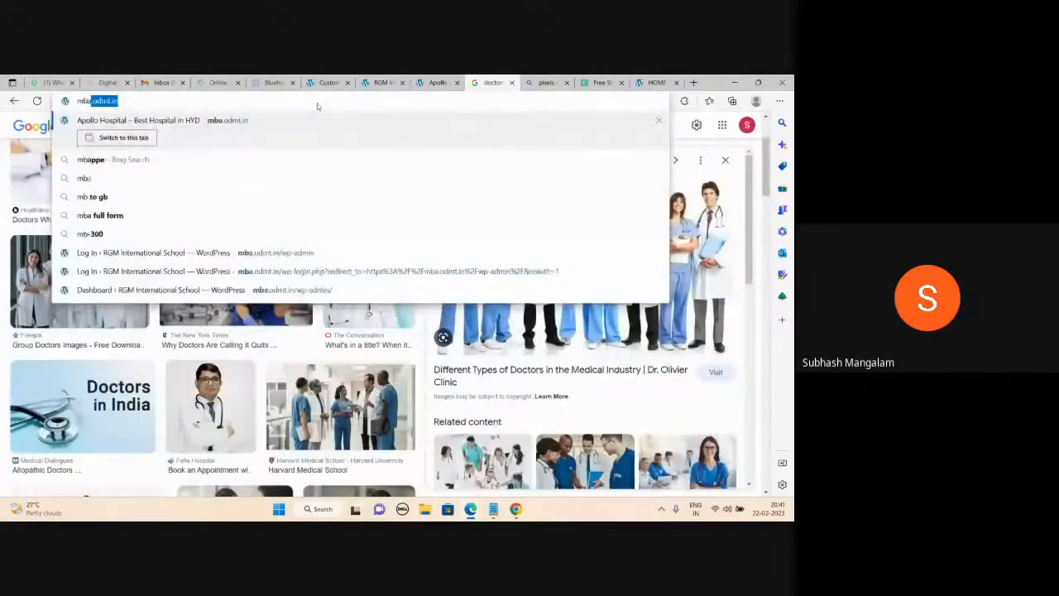
pyautogui.press('Return')
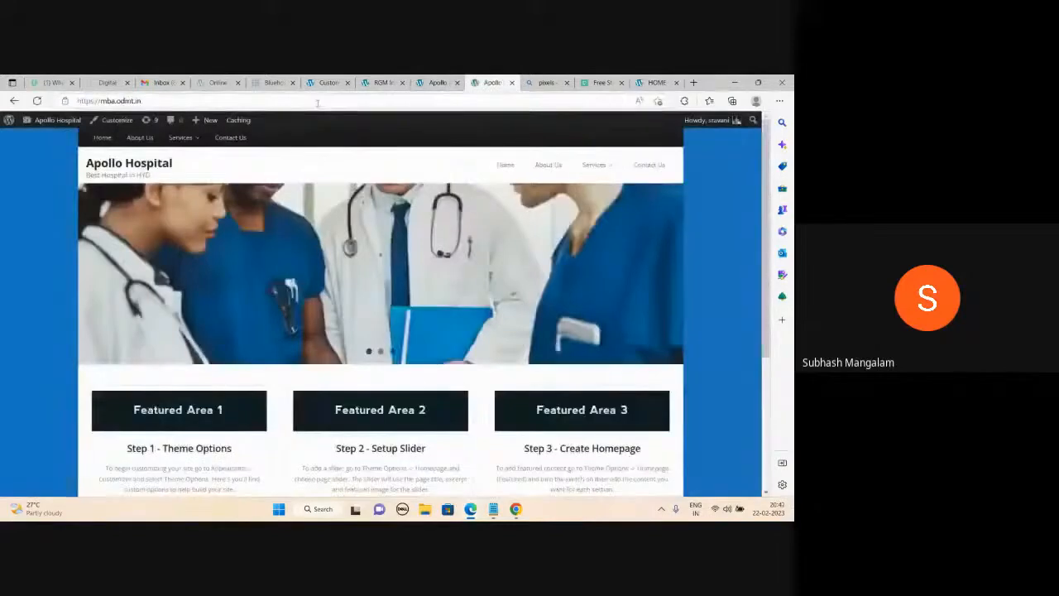
# Step forward and back through the three doctor slides, then return to the customizer.
pyautogui.moveTo(452, 255)
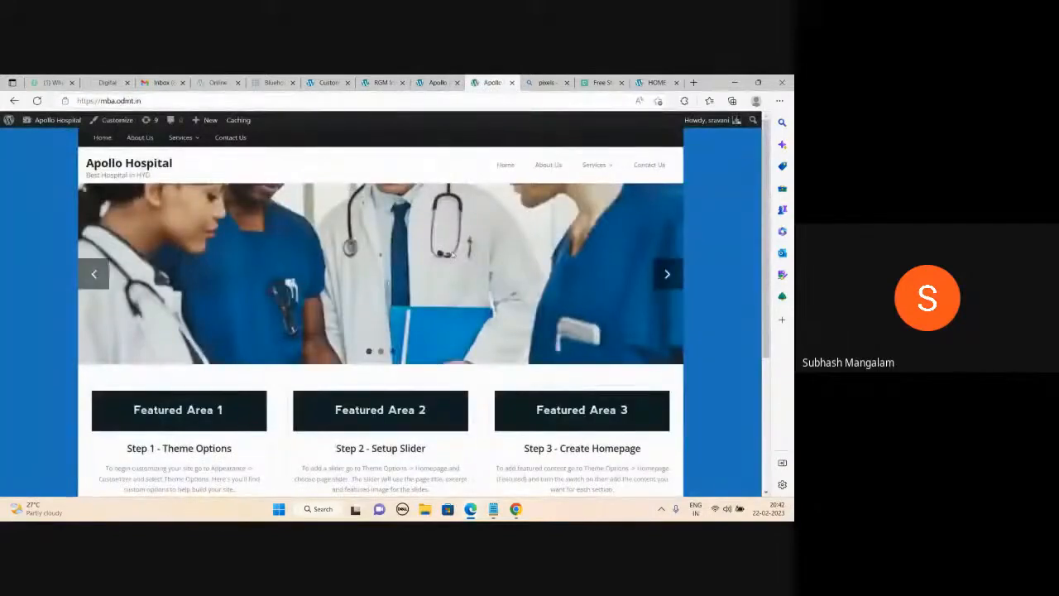
pyautogui.click(665, 273)
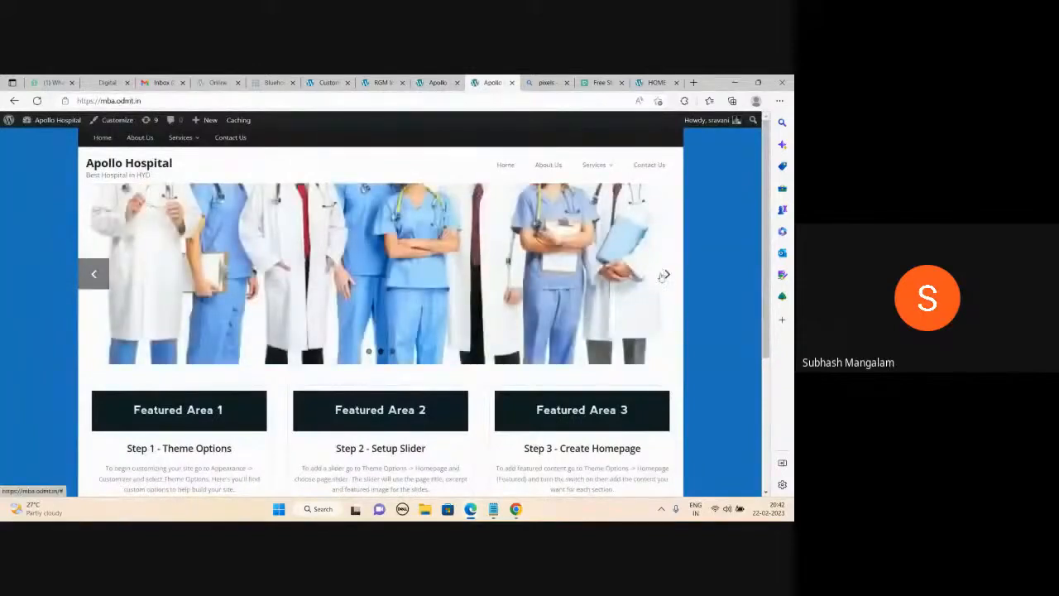
pyautogui.click(665, 274)
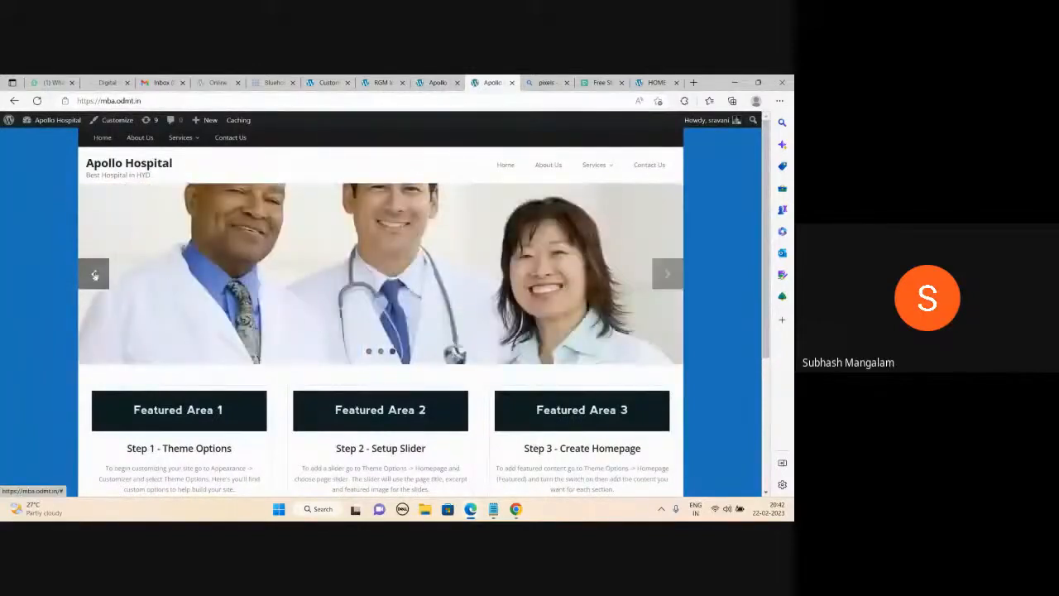
pyautogui.click(93, 276)
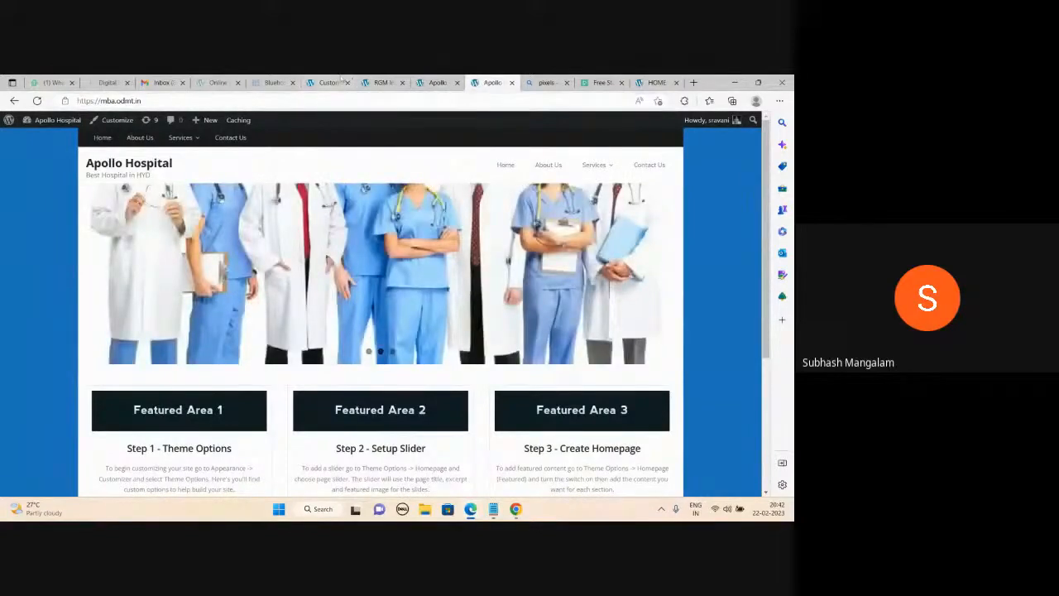
pyautogui.click(348, 81)
# Set Slider Height (Max) to 600.
pyautogui.scroll(-2, 84, 322)
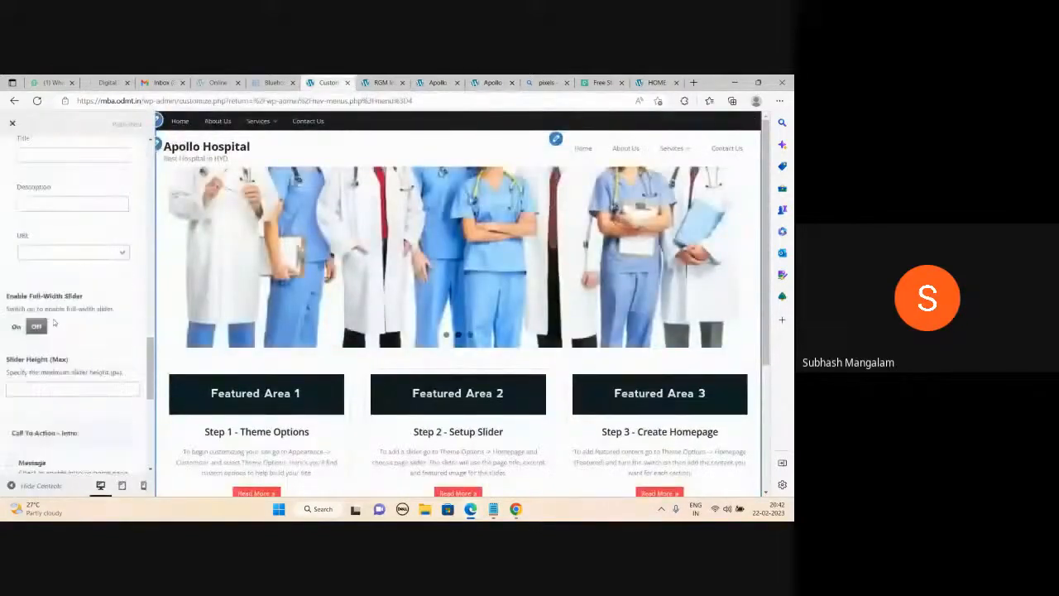
pyautogui.click(53, 374)
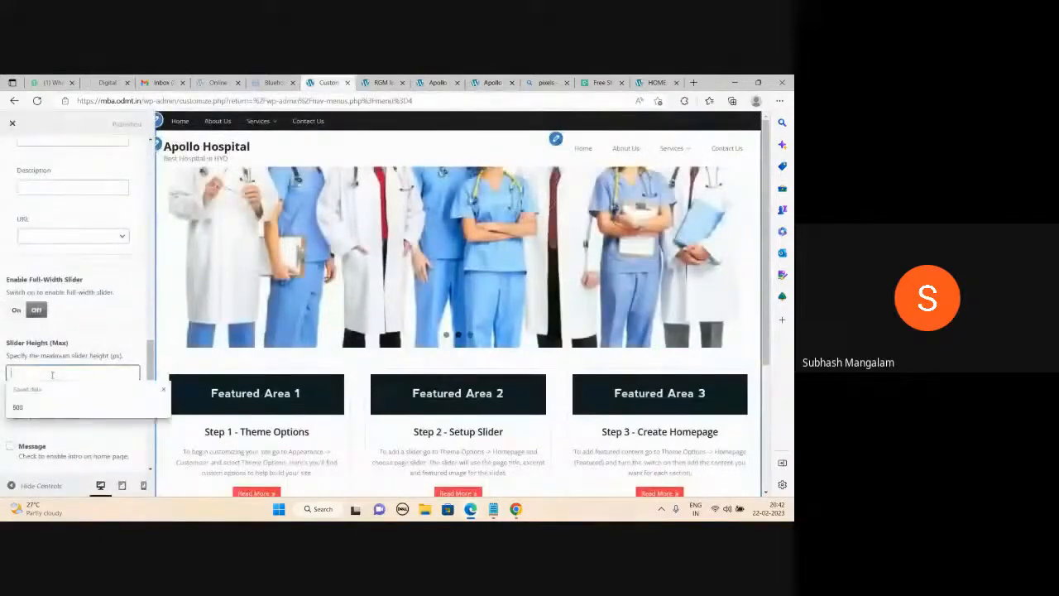
pyautogui.write('600')
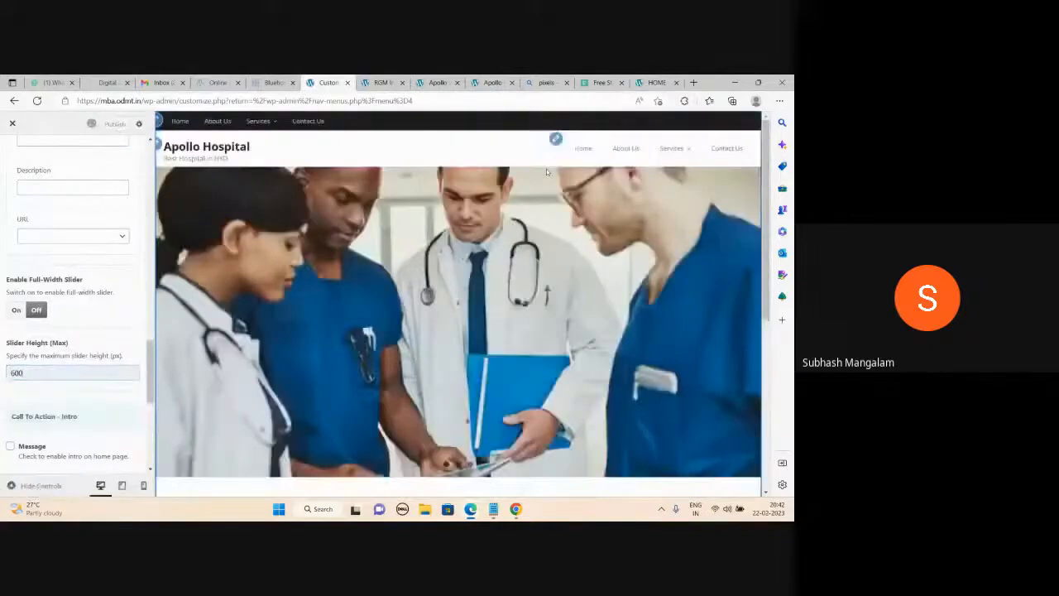
# Reload the live homepage, click through the taller doctor slides, and return to the customizer.
pyautogui.click(492, 83)
pyautogui.click(37, 100)
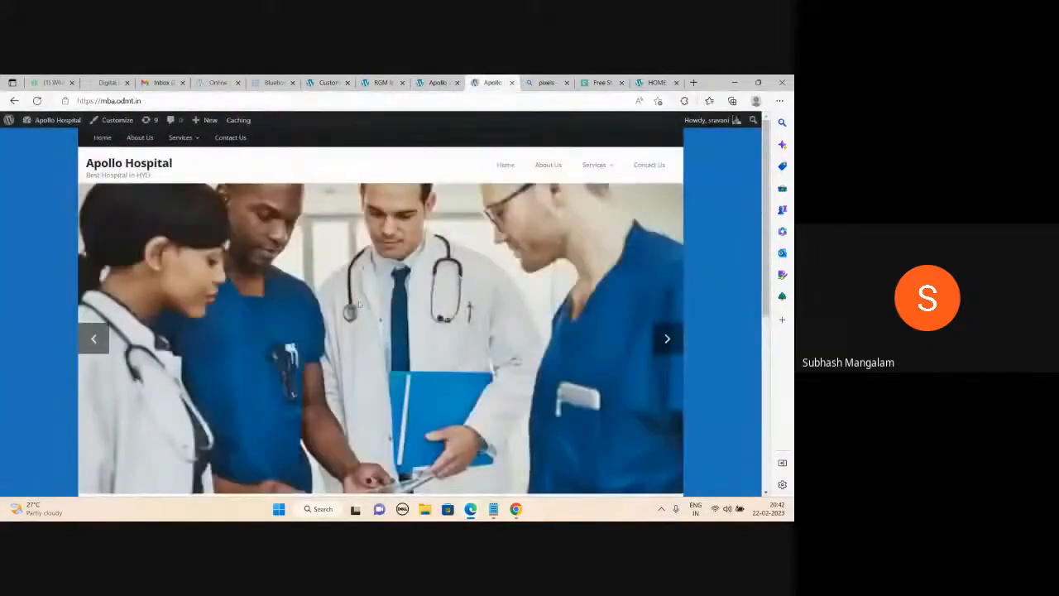
pyautogui.scroll(-3, 358, 303)
pyautogui.scroll(3, 358, 303)
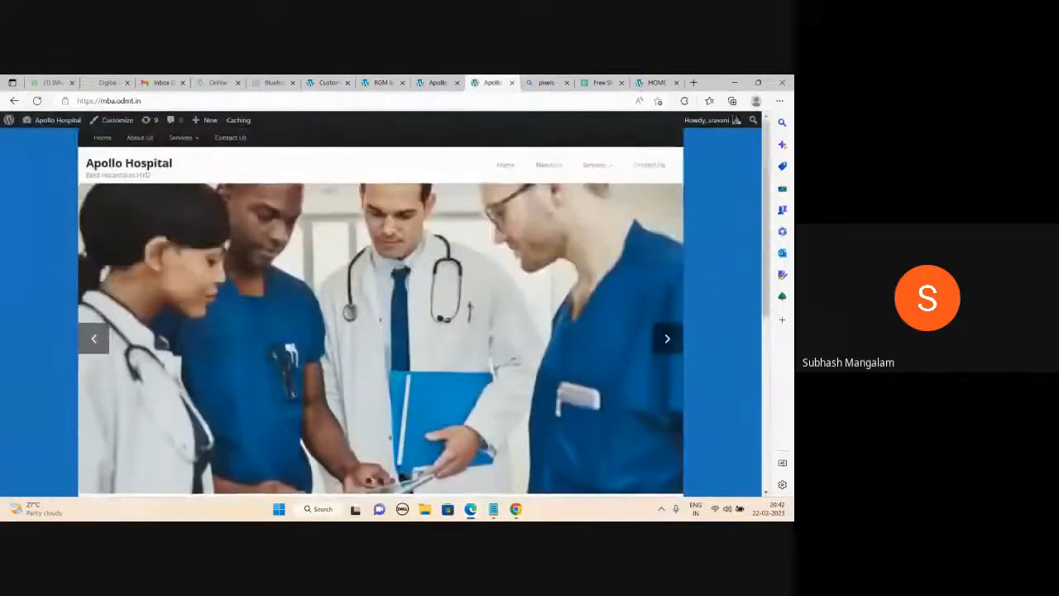
pyautogui.scroll(-1, 666, 281)
pyautogui.click(667, 284)
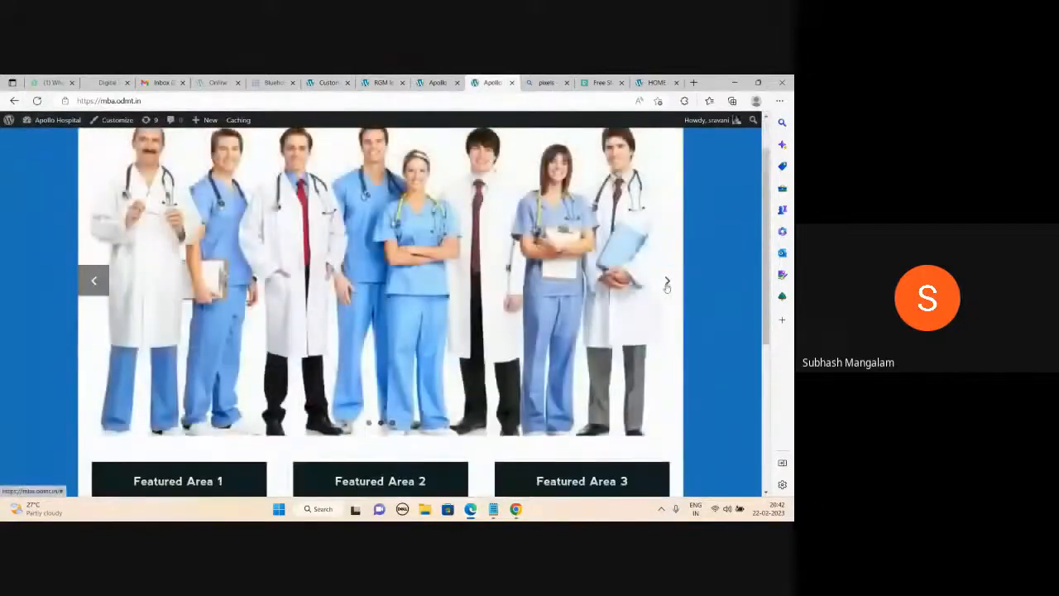
pyautogui.scroll(1, 666, 286)
pyautogui.click(666, 341)
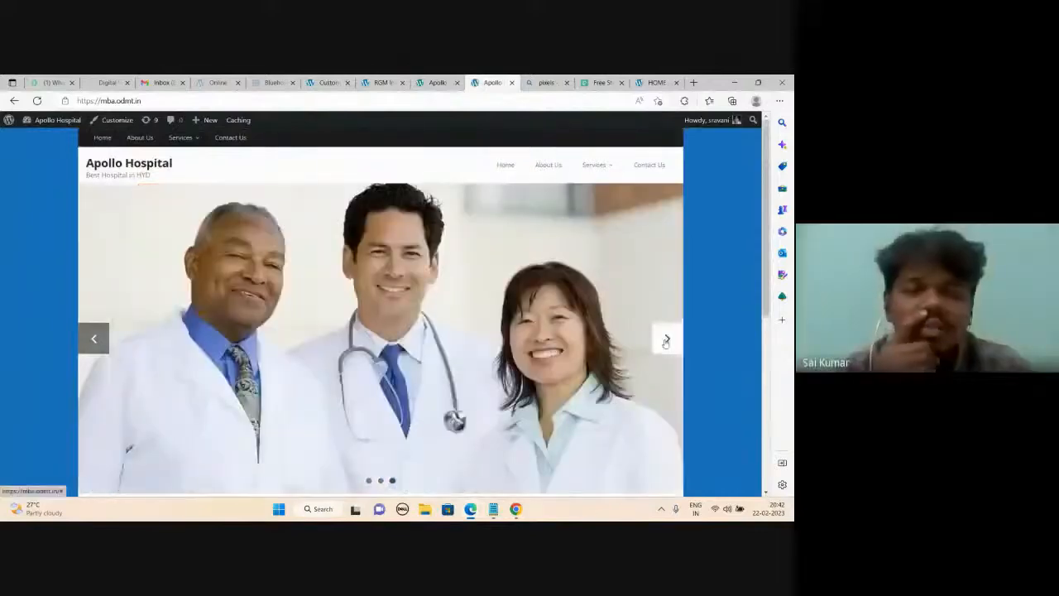
pyautogui.scroll(-1, 653, 340)
pyautogui.scroll(1, 629, 339)
pyautogui.scroll(-2, 608, 339)
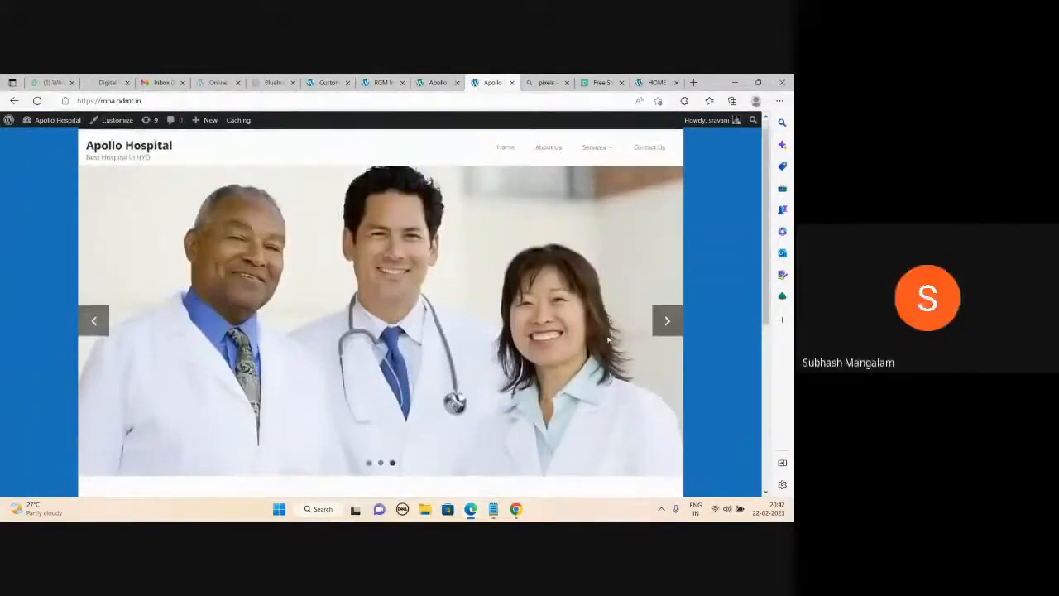
pyautogui.scroll(1, 596, 273)
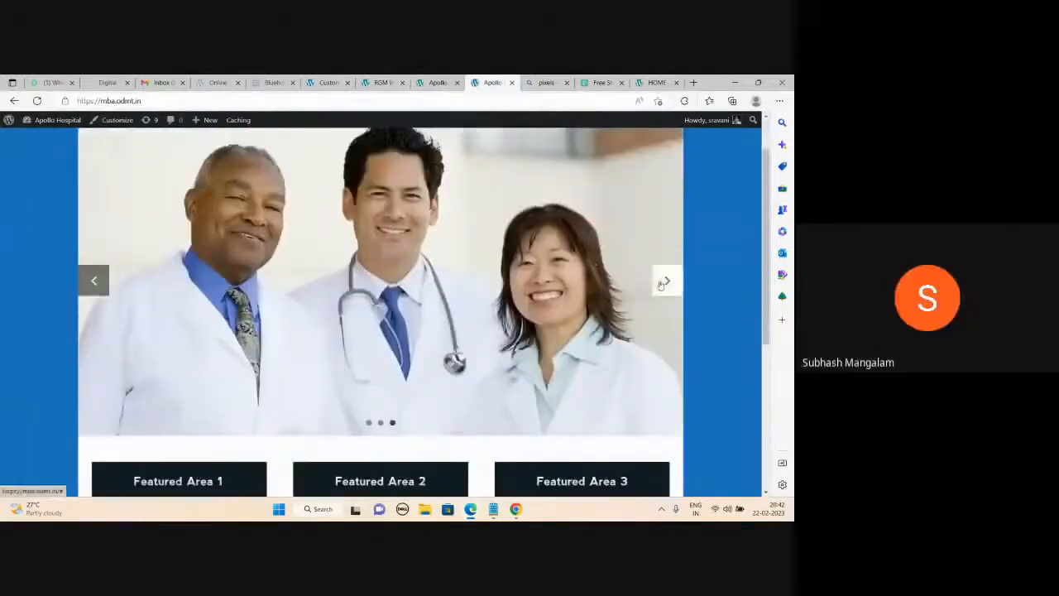
pyautogui.click(661, 281)
pyautogui.click(662, 282)
pyautogui.scroll(1, 535, 322)
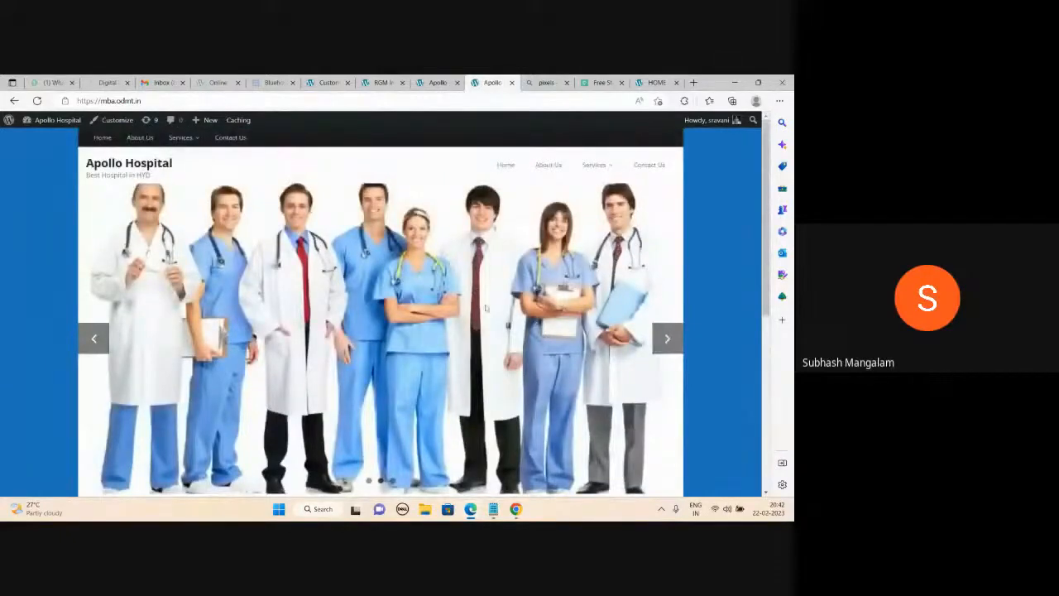
pyautogui.click(327, 83)
# Give slide 1 title 'Welcome to Apollo Hospital', description 'Best Hospital in Hyd', linked to Home.
pyautogui.scroll(-1, 114, 274)
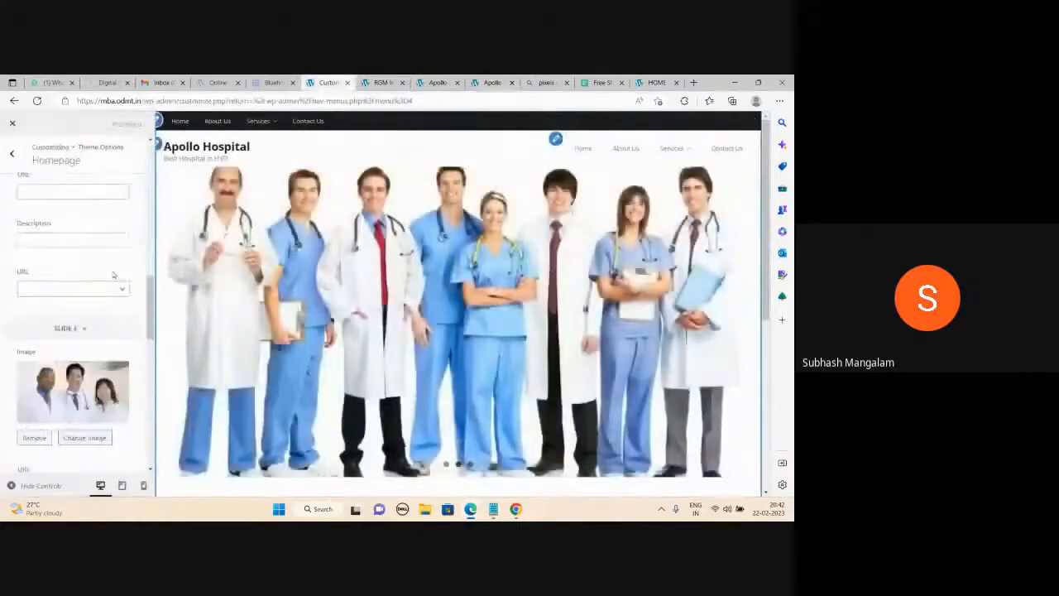
pyautogui.scroll(2, 75, 277)
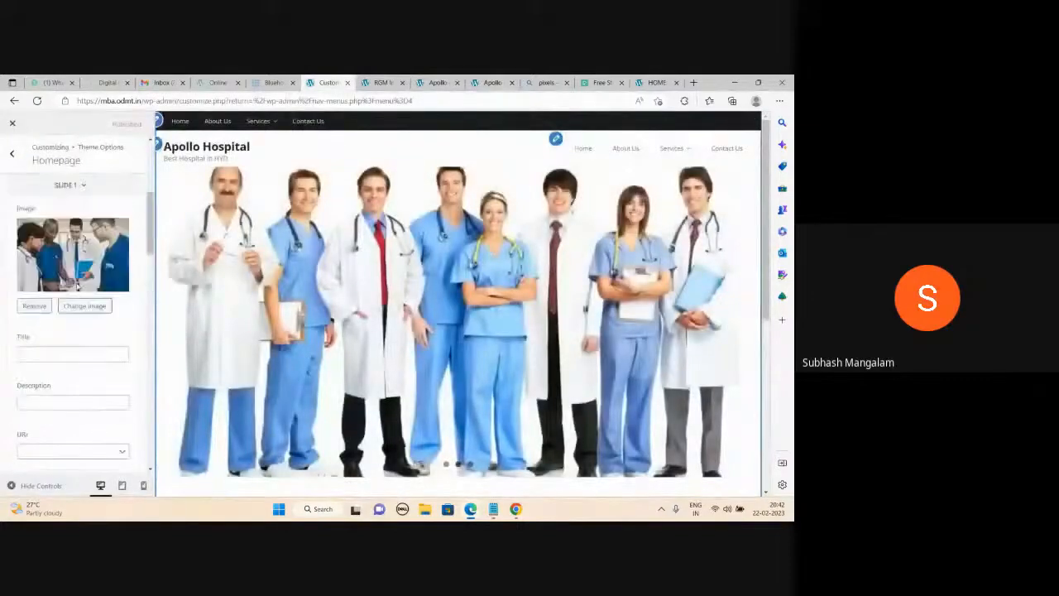
pyautogui.scroll(3, 66, 285)
pyautogui.scroll(-4, 58, 285)
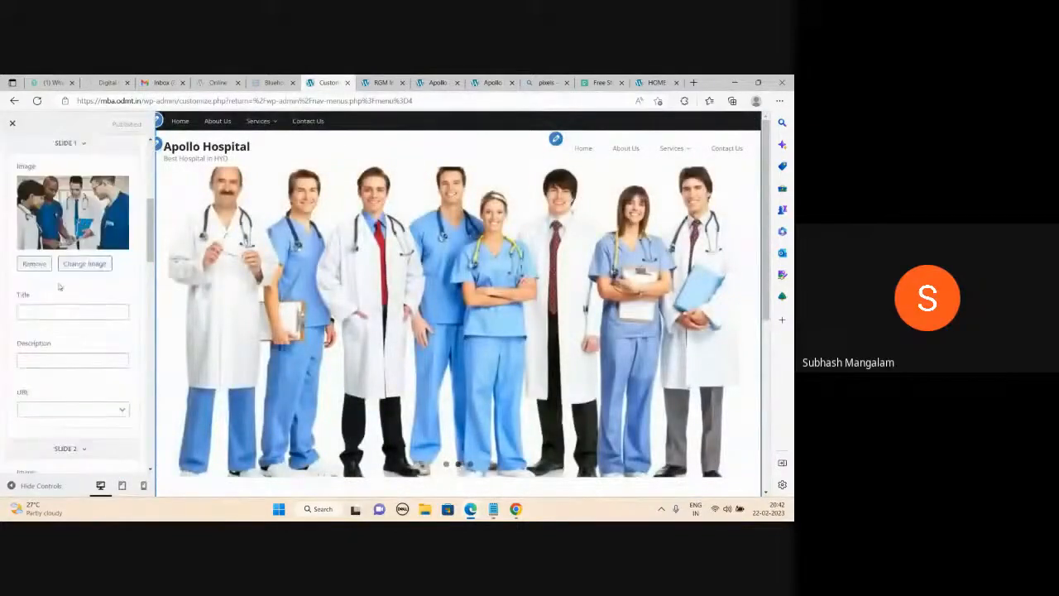
pyautogui.click(50, 310)
pyautogui.click(54, 343)
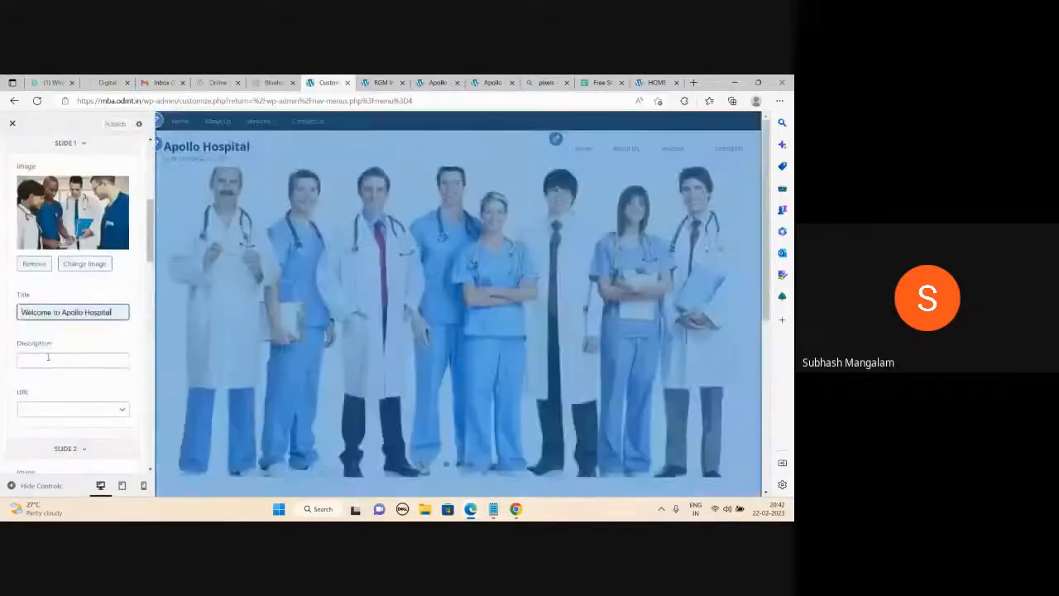
pyautogui.click(50, 362)
pyautogui.click(47, 395)
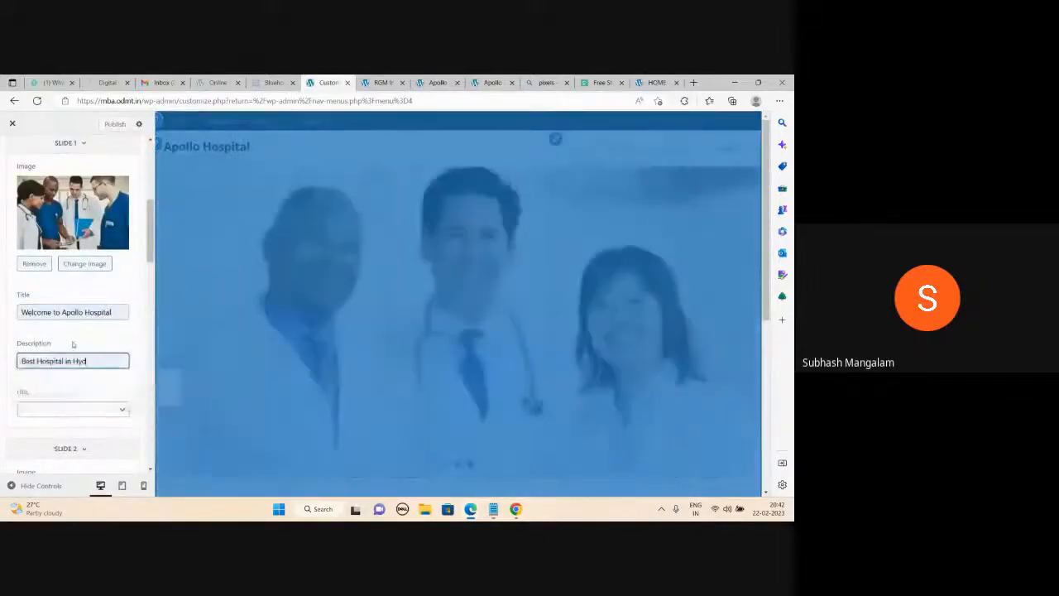
pyautogui.scroll(-1, 58, 372)
pyautogui.click(79, 358)
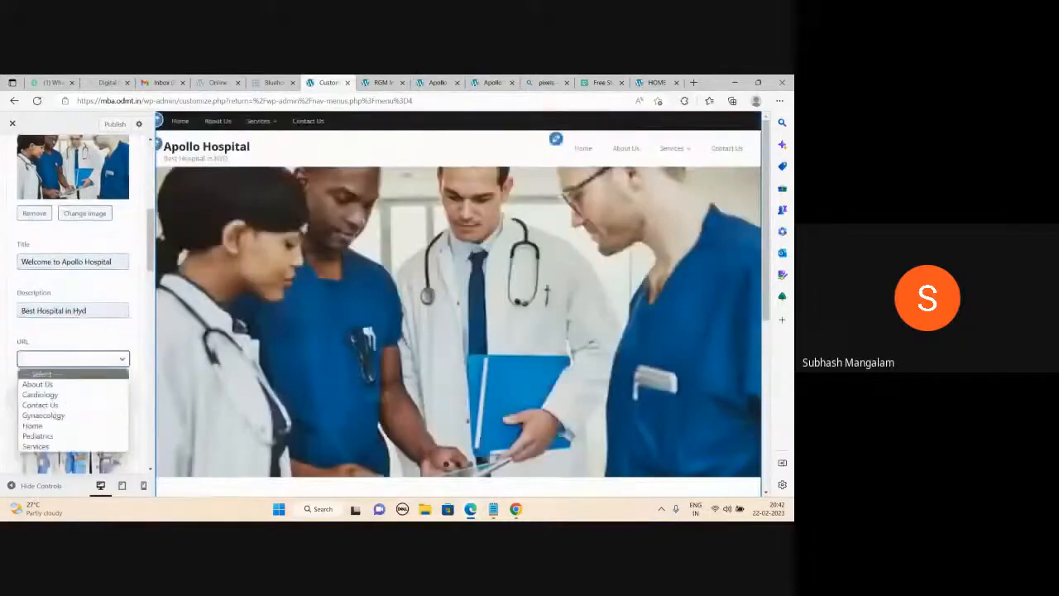
pyautogui.click(50, 425)
# Give slide 2 title 'Best Cardiologists in Hyderabad', description 'Book an Appointment', linked to Cardiology.
pyautogui.click(66, 377)
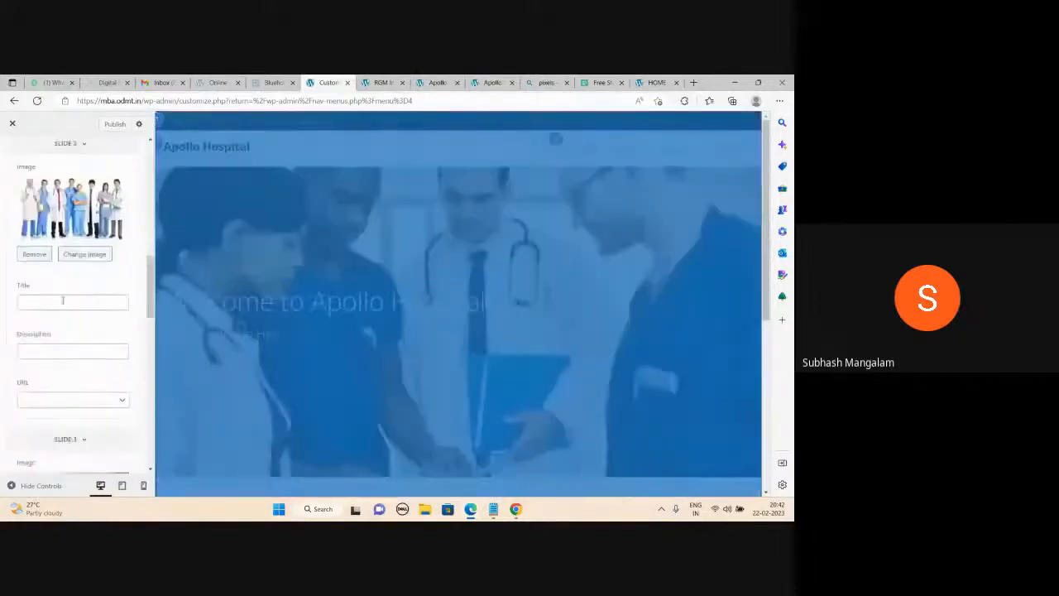
pyautogui.click(73, 303)
pyautogui.click(66, 336)
pyautogui.click(72, 355)
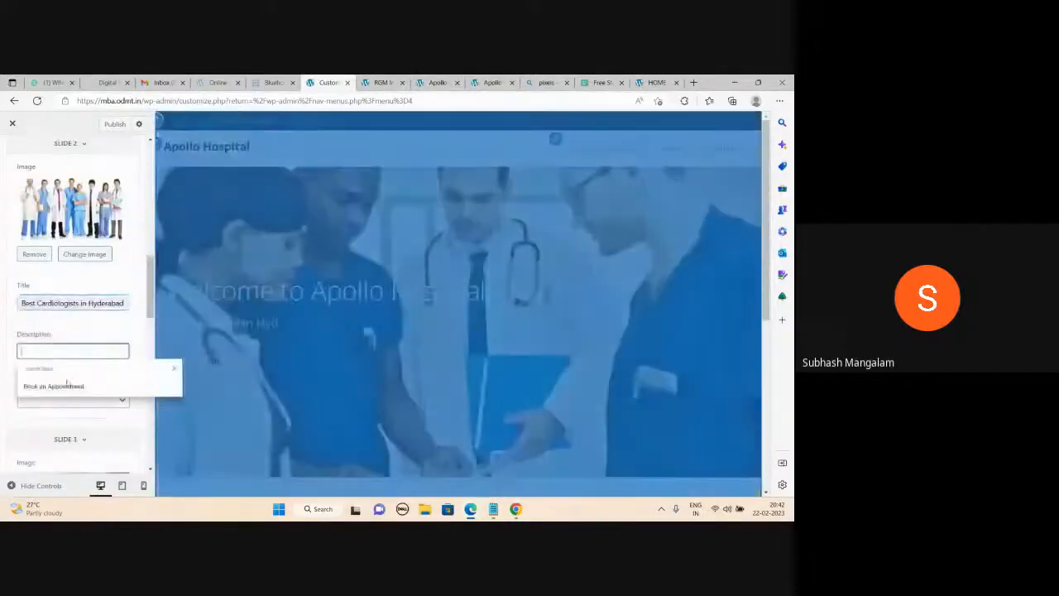
pyautogui.click(58, 383)
pyautogui.click(73, 400)
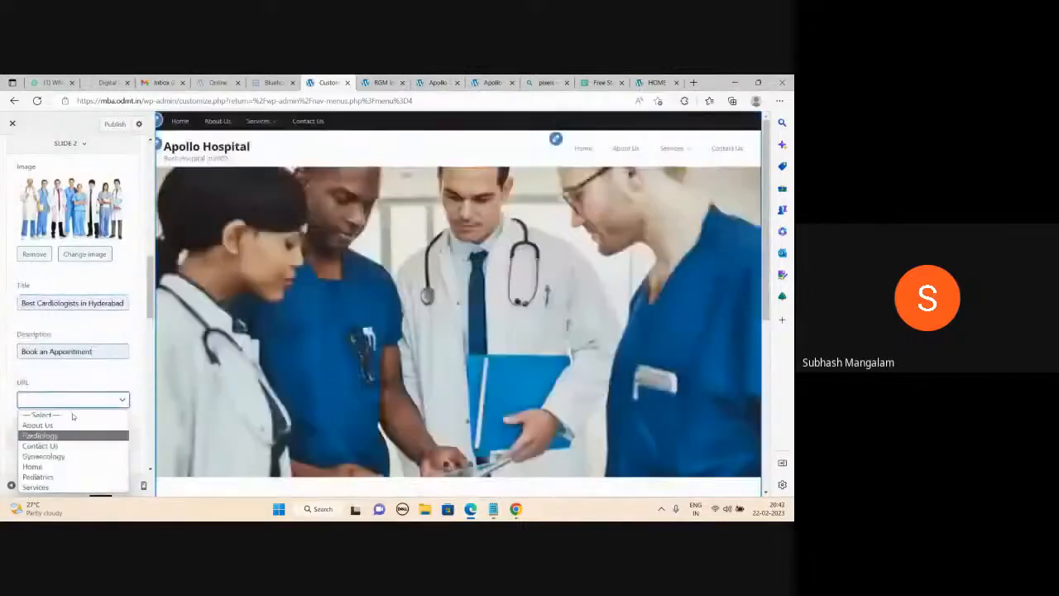
pyautogui.click(71, 435)
# Give slide 3 title 'Best Children Doctors in Hyd', description 'Book an Appointment', linked to Pediatrics.
pyautogui.scroll(-2, 70, 423)
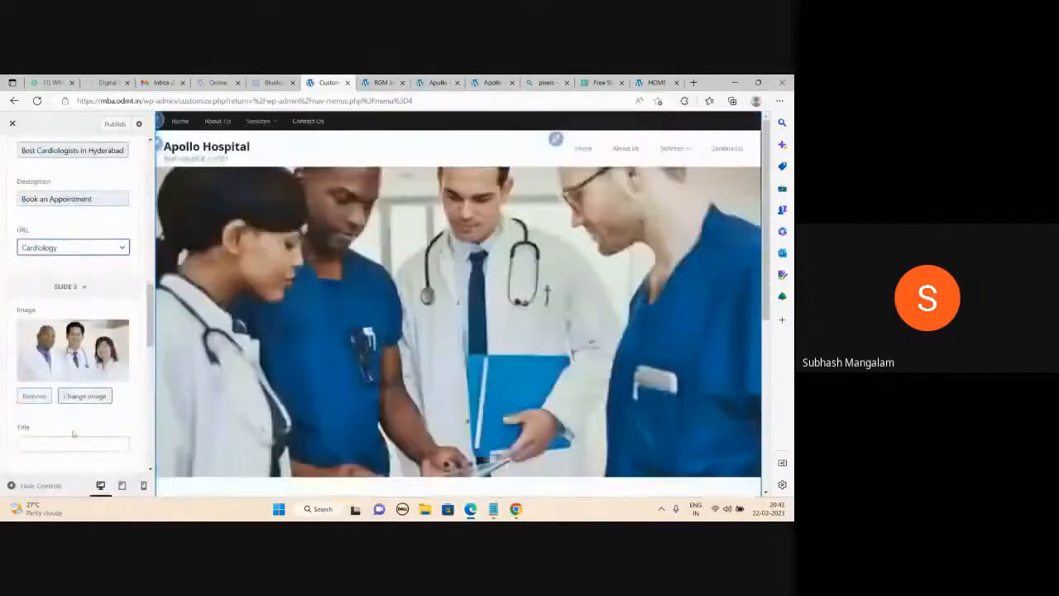
pyautogui.click(71, 444)
pyautogui.click(73, 478)
pyautogui.click(73, 390)
pyautogui.click(66, 425)
pyautogui.click(109, 445)
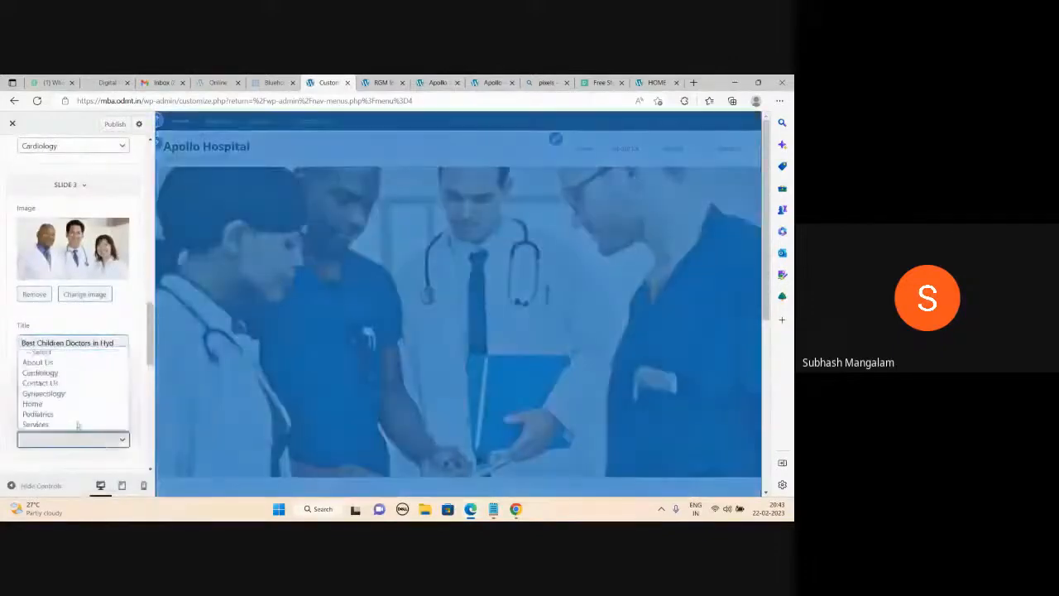
pyautogui.click(67, 416)
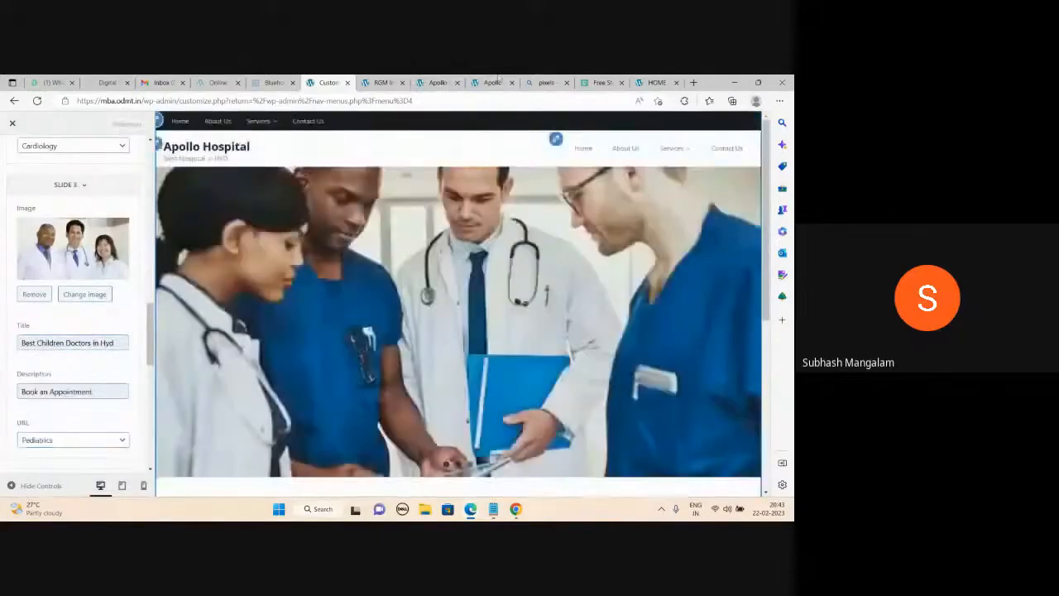
# On the live site, open the Pediatrics page from the children's doctors slide, then go back to the customizer.
pyautogui.click(496, 82)
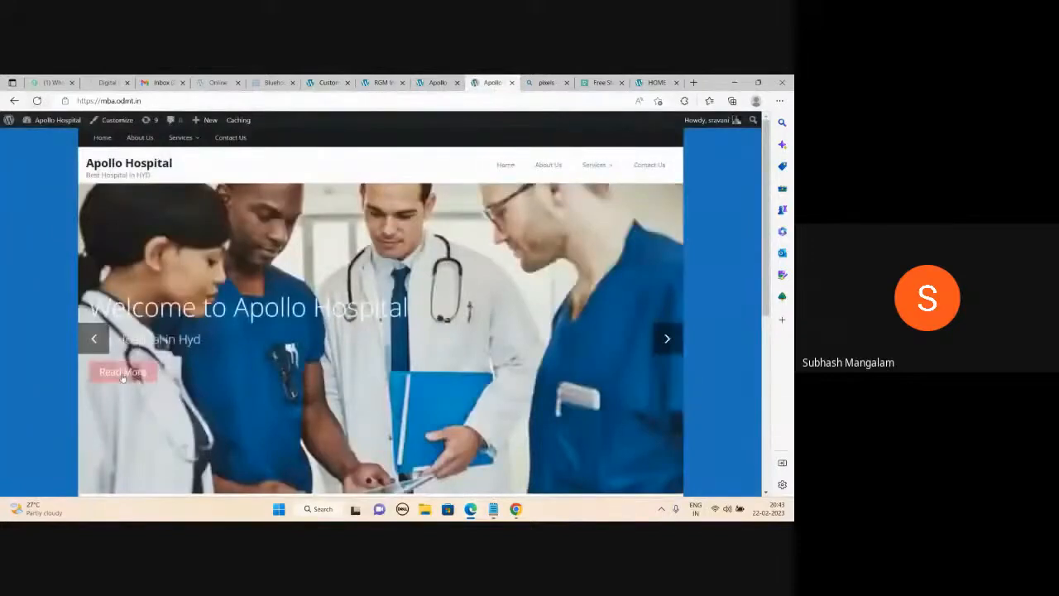
pyautogui.click(667, 338)
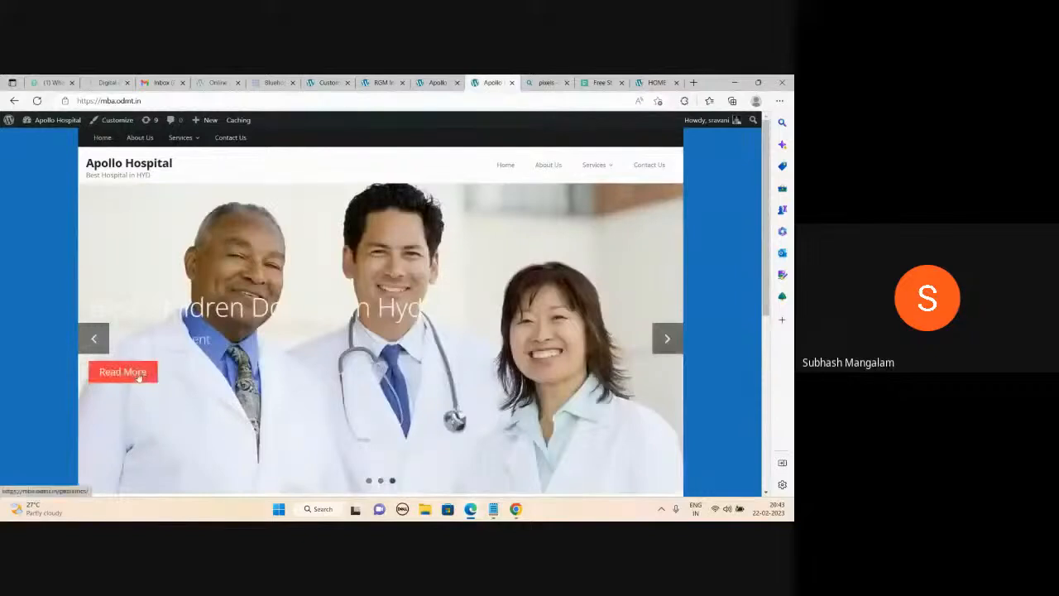
pyautogui.click(137, 374)
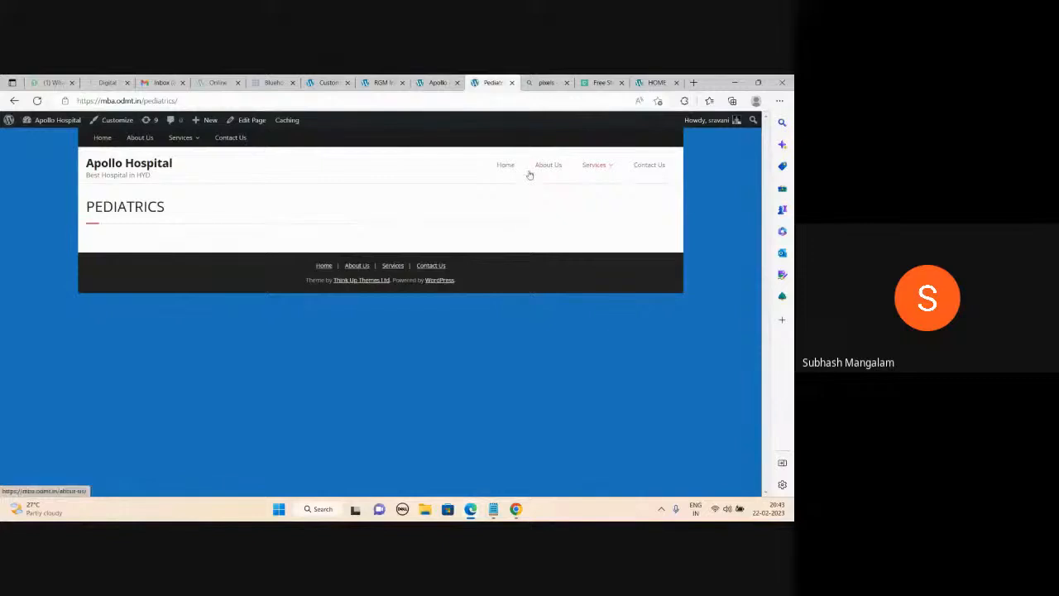
pyautogui.click(158, 164)
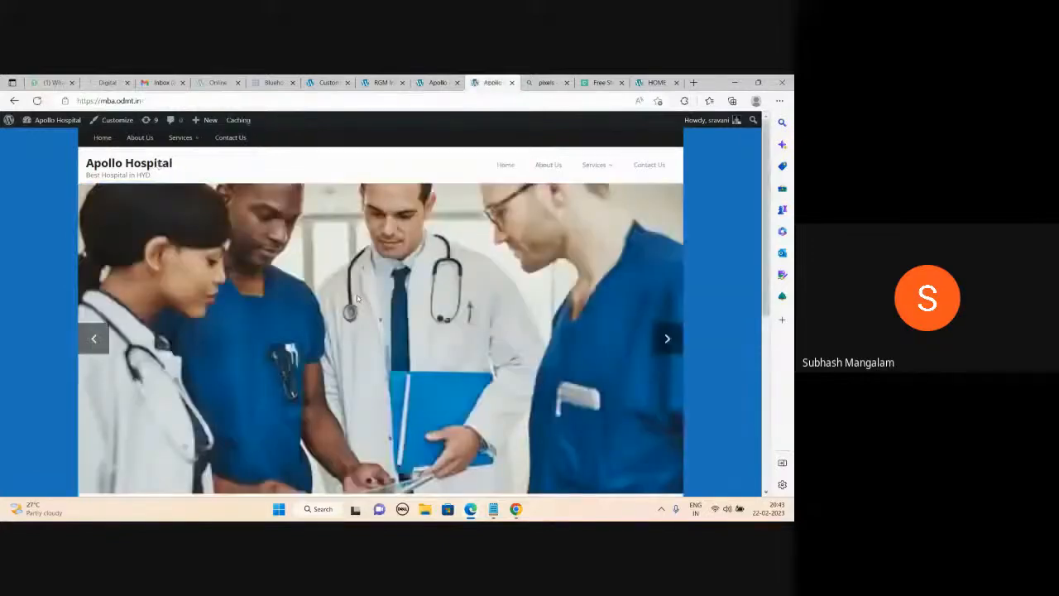
pyautogui.scroll(-5, 189, 225)
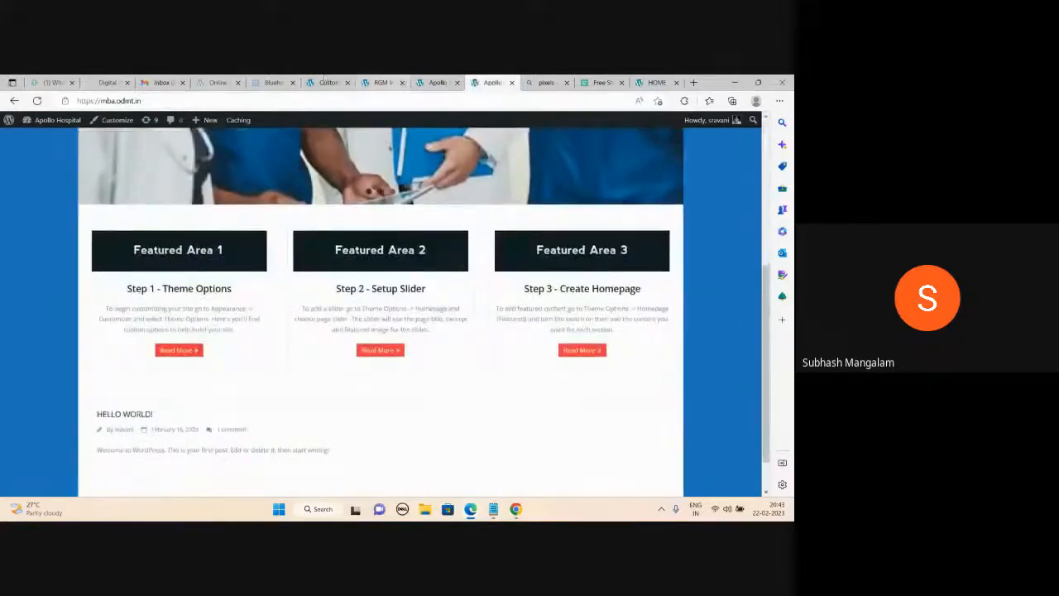
pyautogui.click(328, 82)
pyautogui.scroll(1, 59, 237)
# Open Theme Options > Homepage (Featured) and scroll through its empty Content Area fields.
pyautogui.scroll(15, 59, 237)
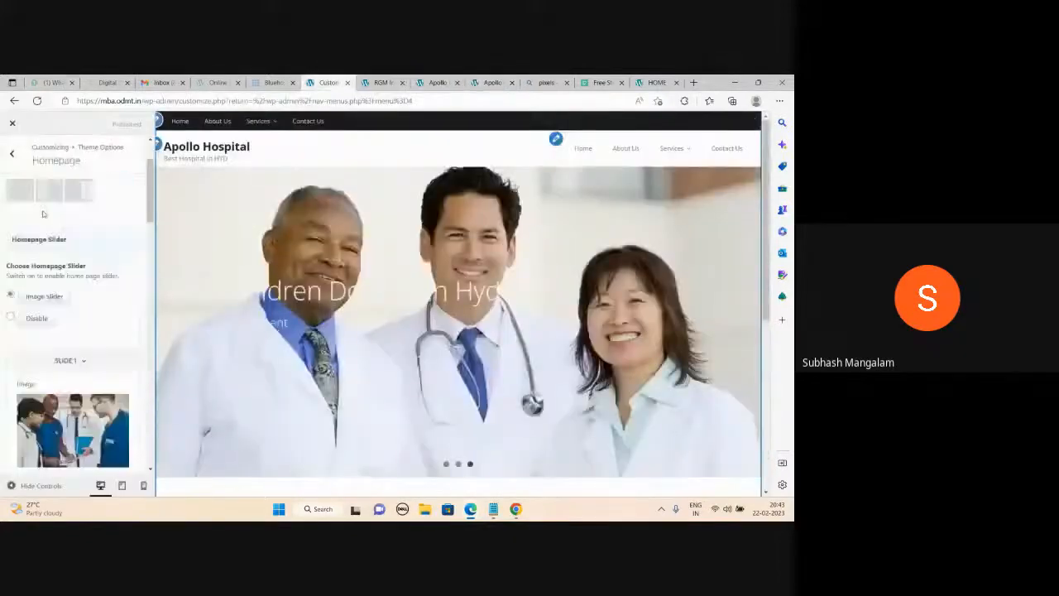
pyautogui.click(12, 154)
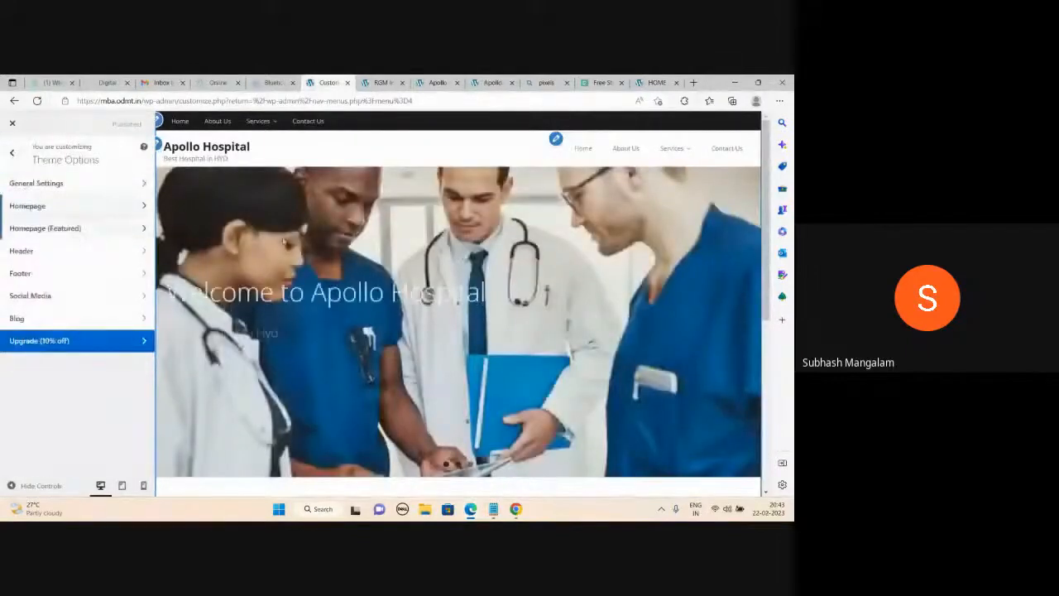
pyautogui.click(492, 82)
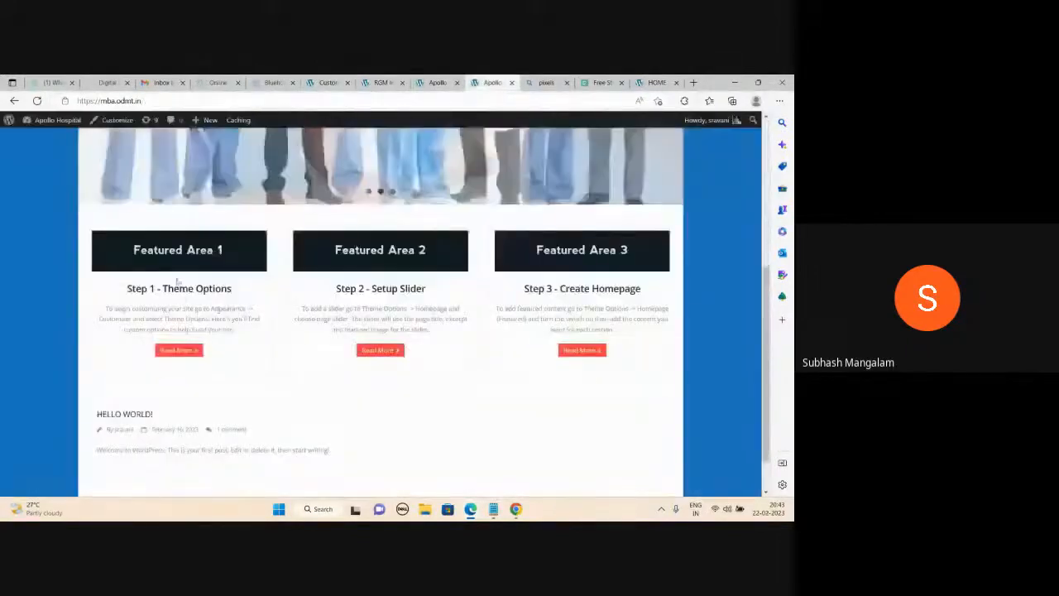
pyautogui.click(335, 82)
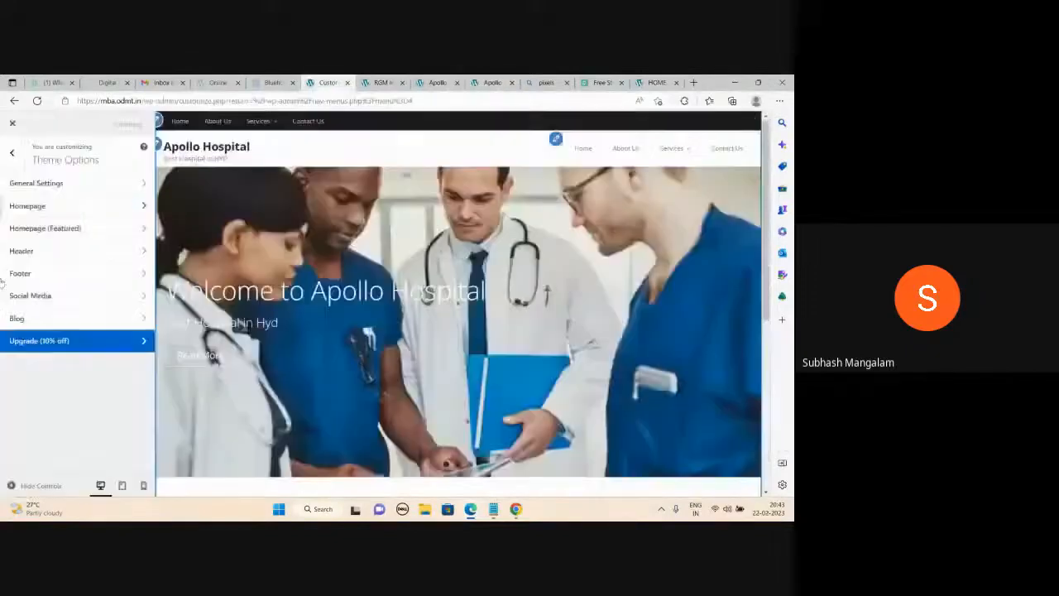
pyautogui.click(64, 230)
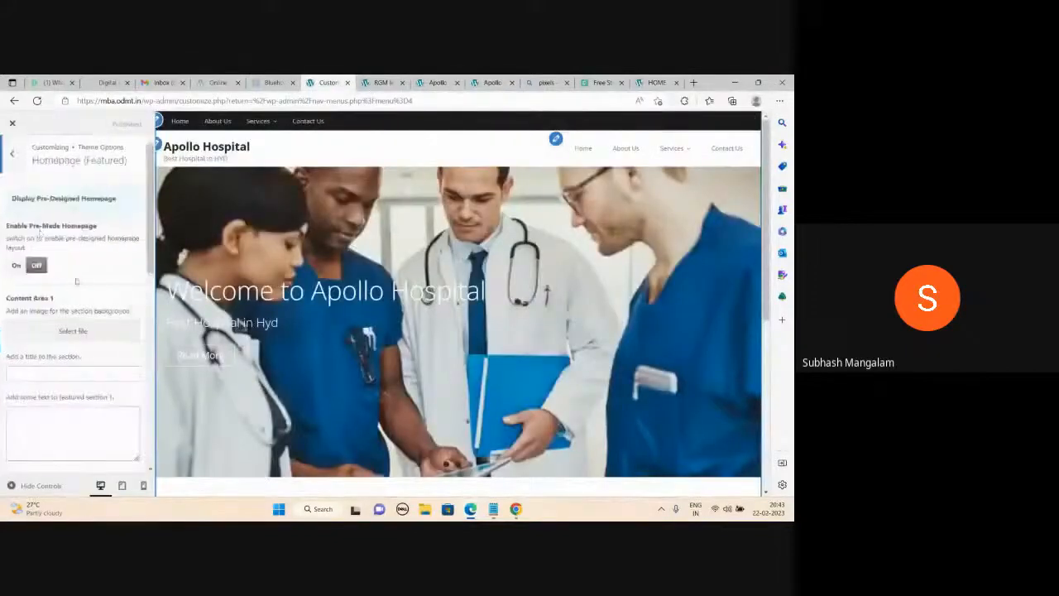
pyautogui.scroll(-2, 71, 388)
pyautogui.scroll(-5, 71, 400)
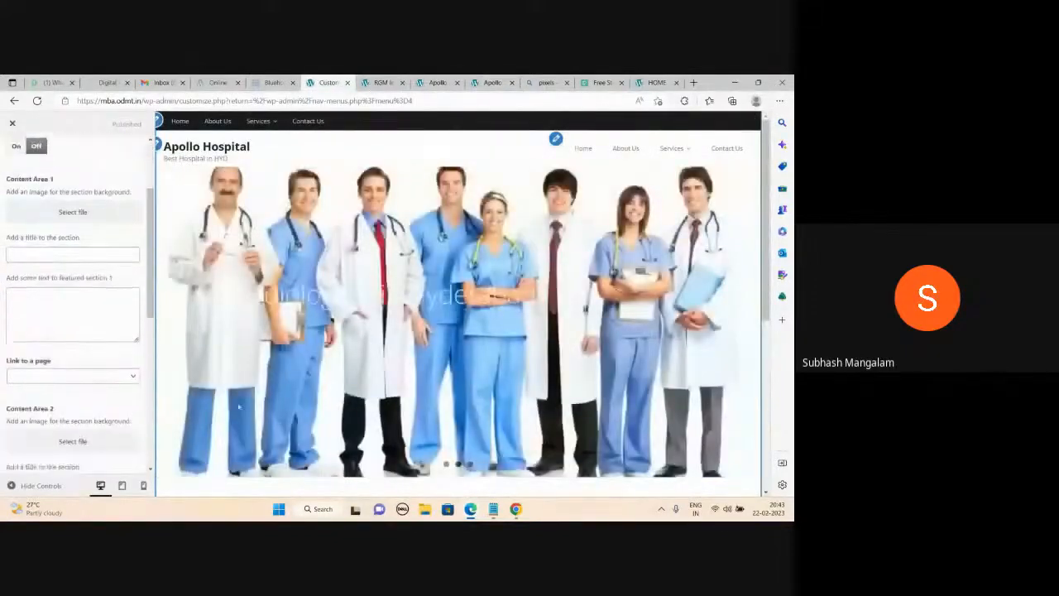
pyautogui.scroll(-5, 429, 294)
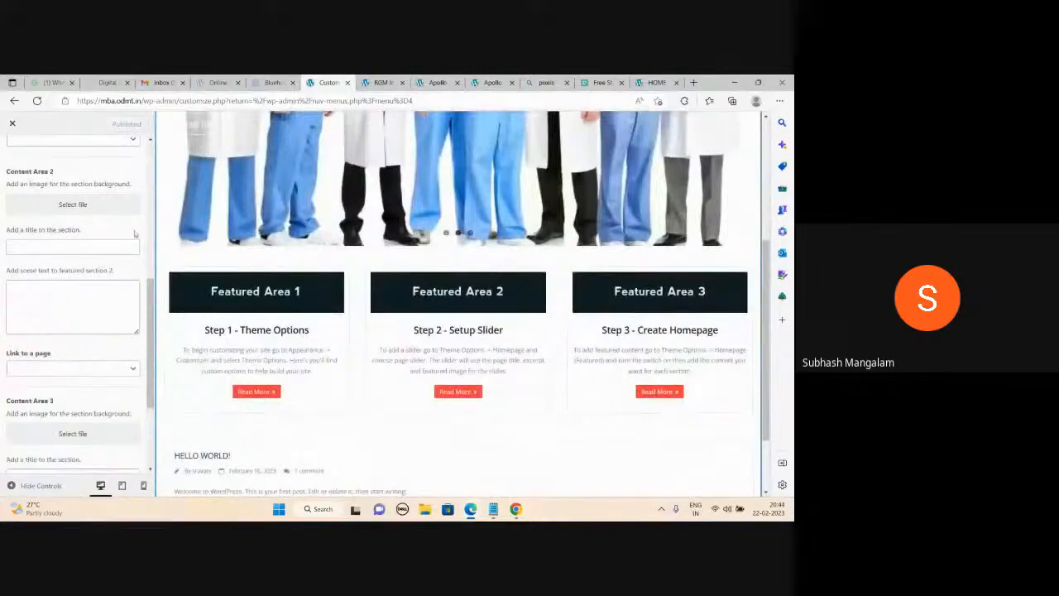
pyautogui.scroll(5, 116, 256)
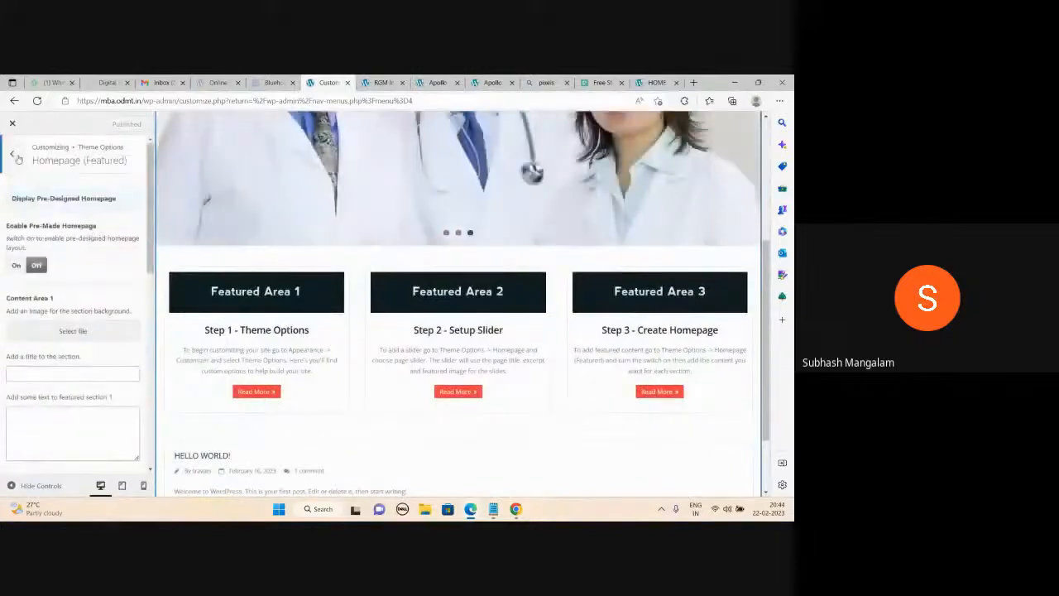
# Back out to the theme option sections, scroll the live homepage, then switch to the Menus page.
pyautogui.click(15, 156)
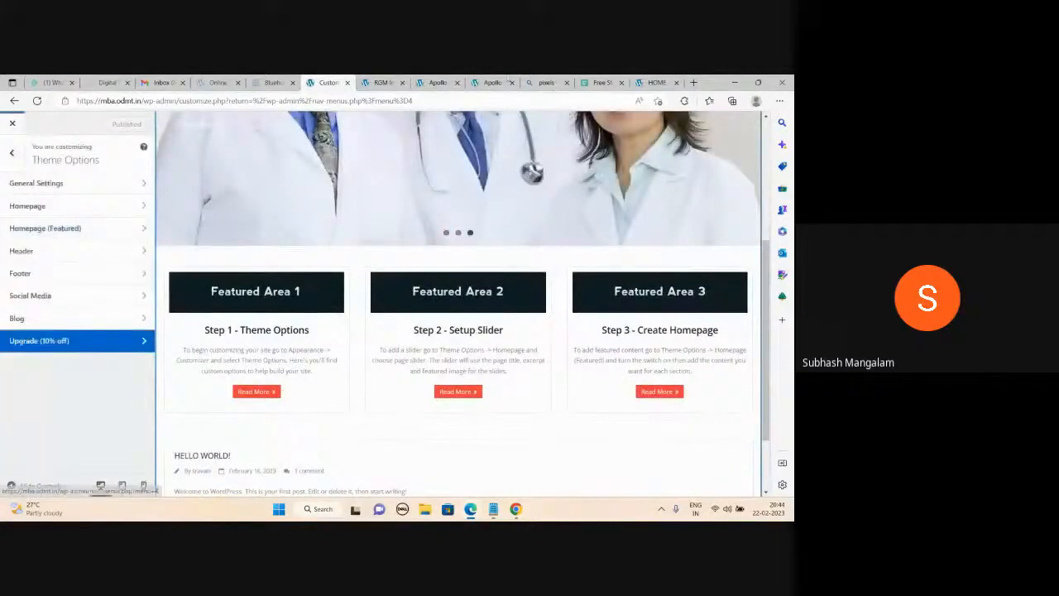
pyautogui.click(492, 82)
pyautogui.scroll(5, 513, 291)
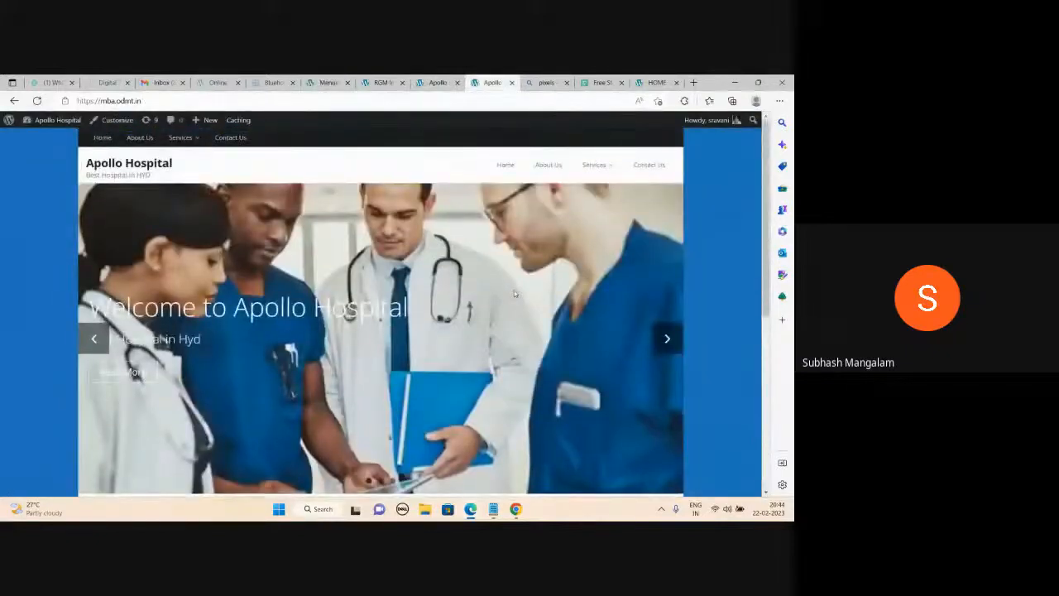
pyautogui.scroll(-1, 513, 294)
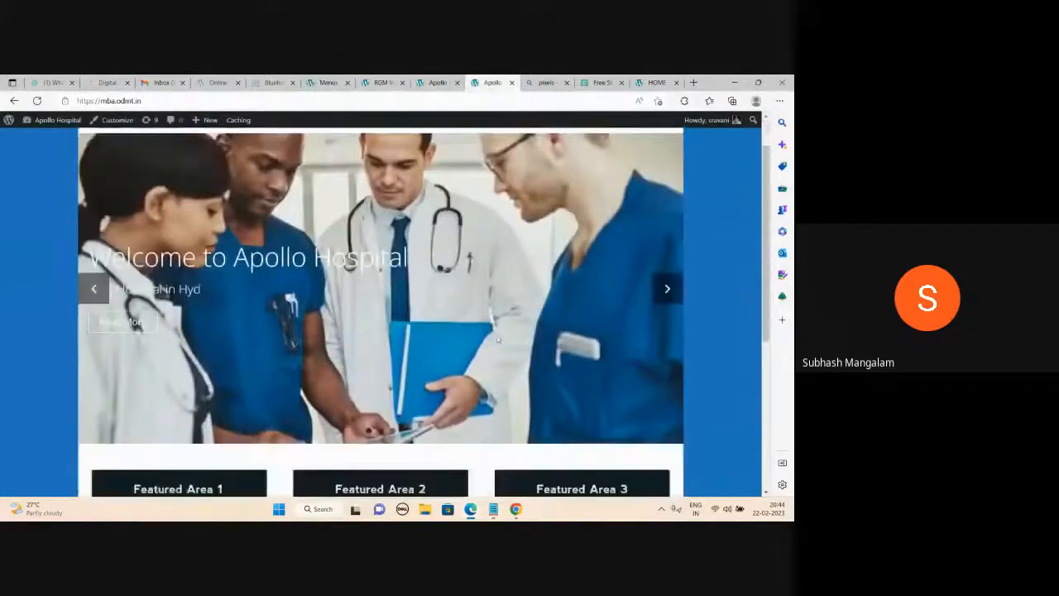
pyautogui.scroll(-3, 498, 339)
pyautogui.scroll(4, 502, 343)
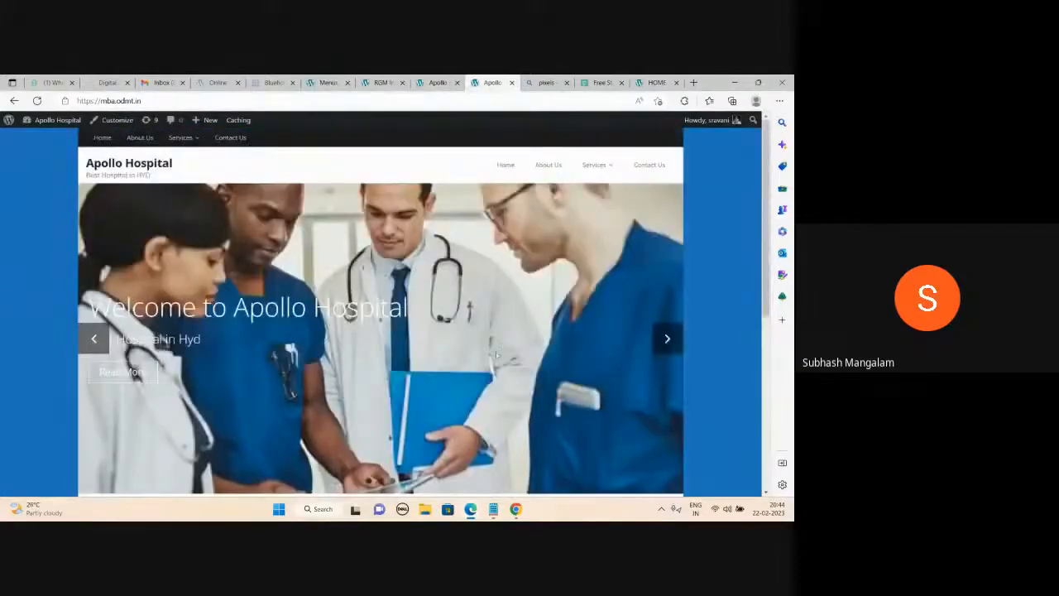
pyautogui.click(325, 82)
# Go to Themes > Add New, scroll through the Latest themes grid, and focus the Search themes box.
pyautogui.click(23, 303)
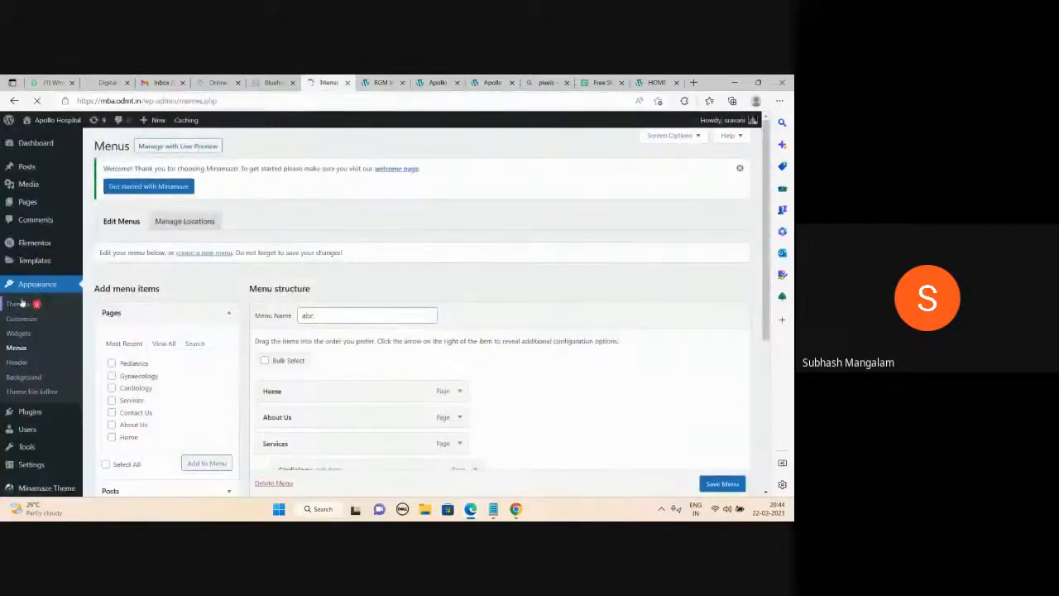
pyautogui.moveTo(577, 245)
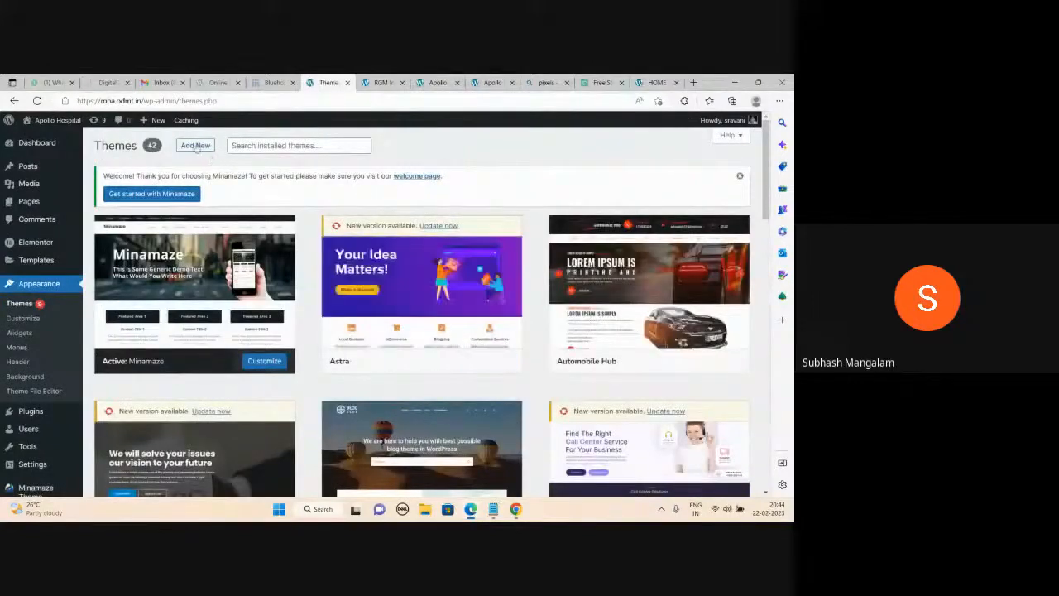
pyautogui.click(196, 145)
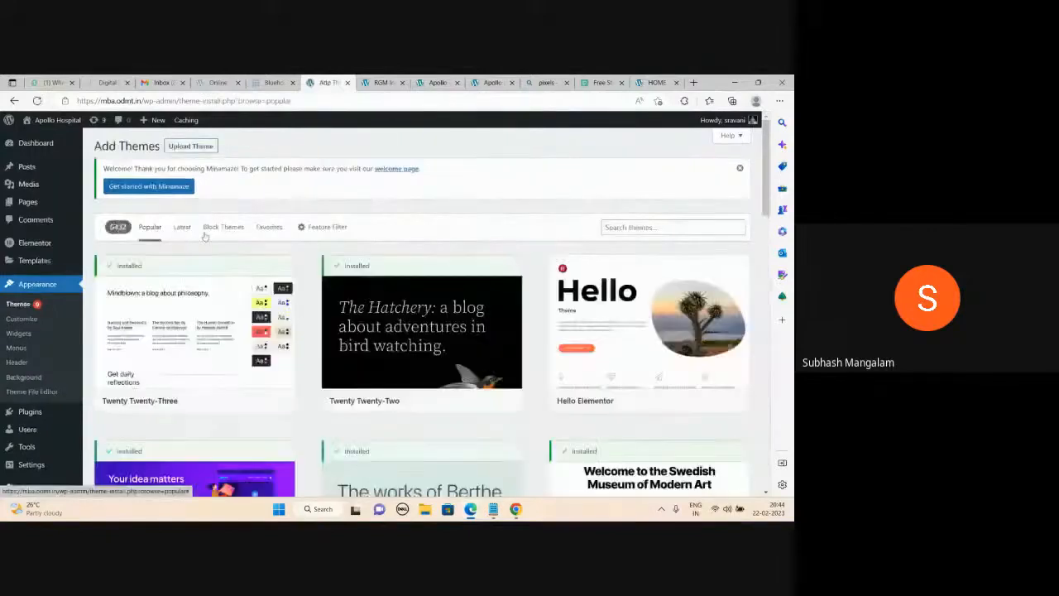
pyautogui.click(182, 227)
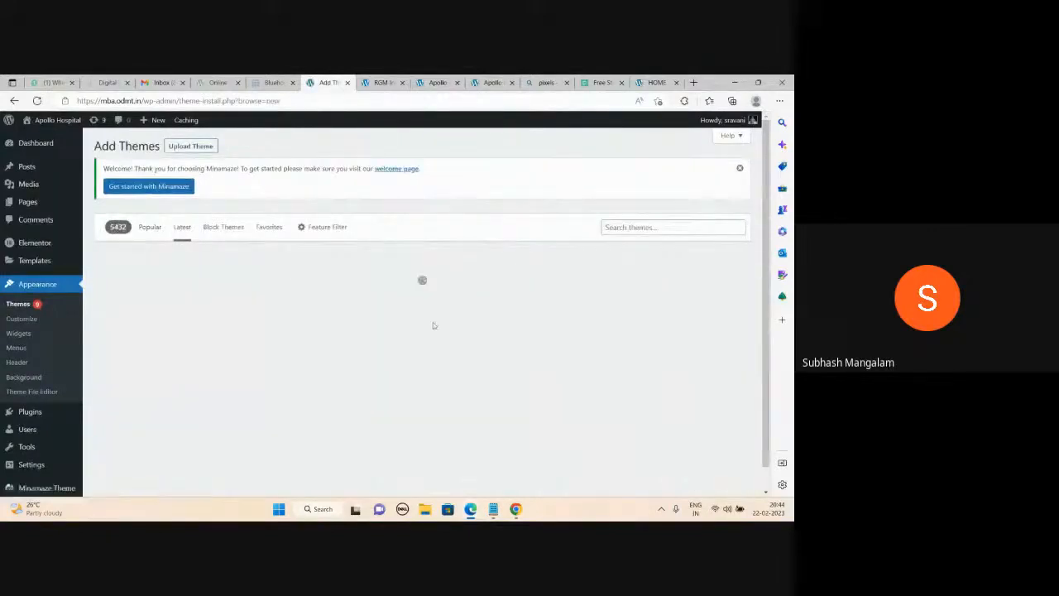
pyautogui.scroll(-2, 433, 327)
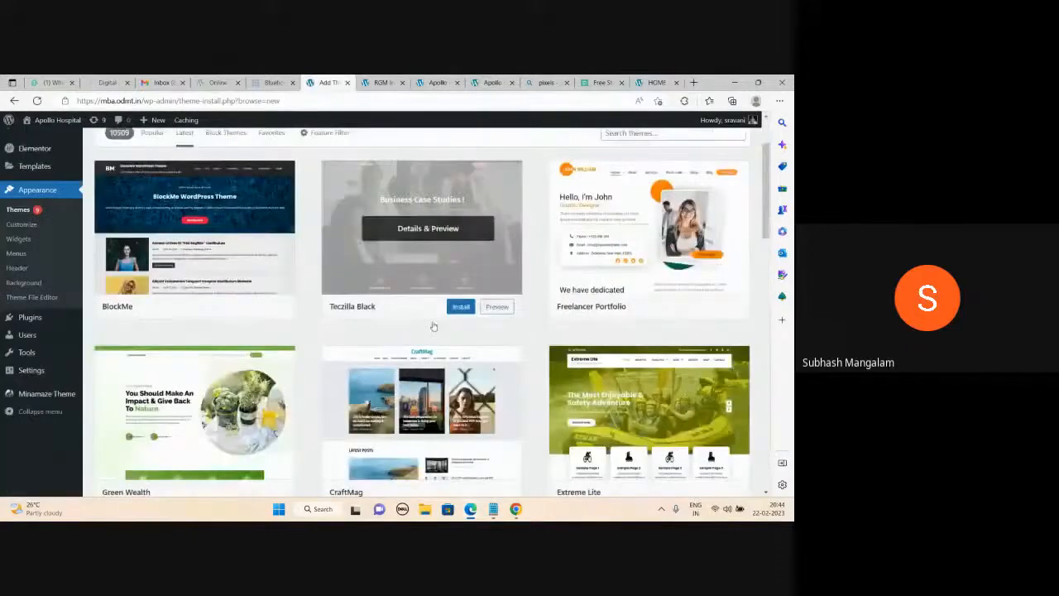
pyautogui.scroll(-12, 434, 327)
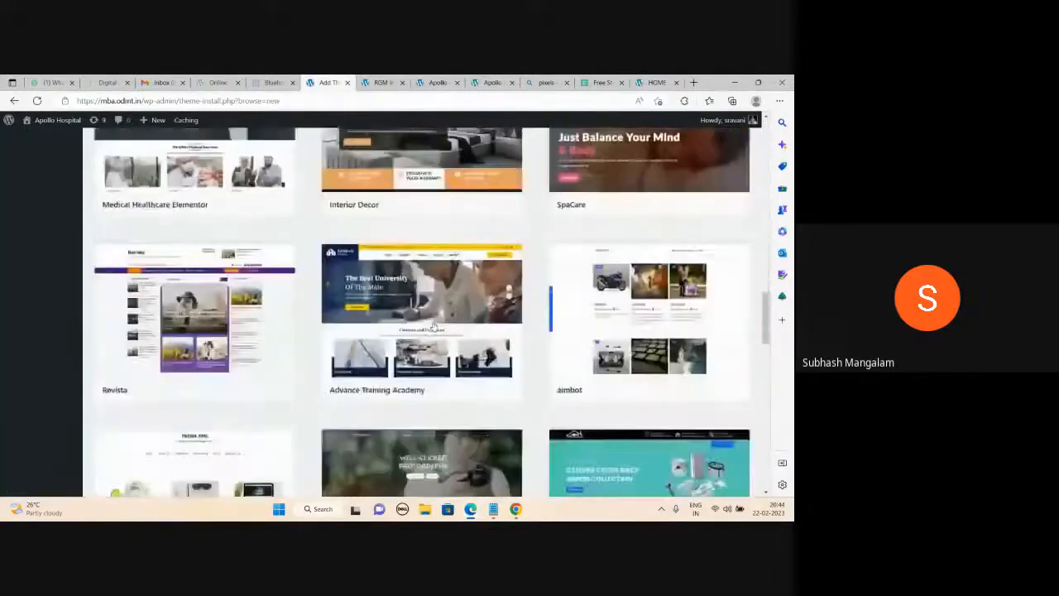
pyautogui.scroll(10, 432, 326)
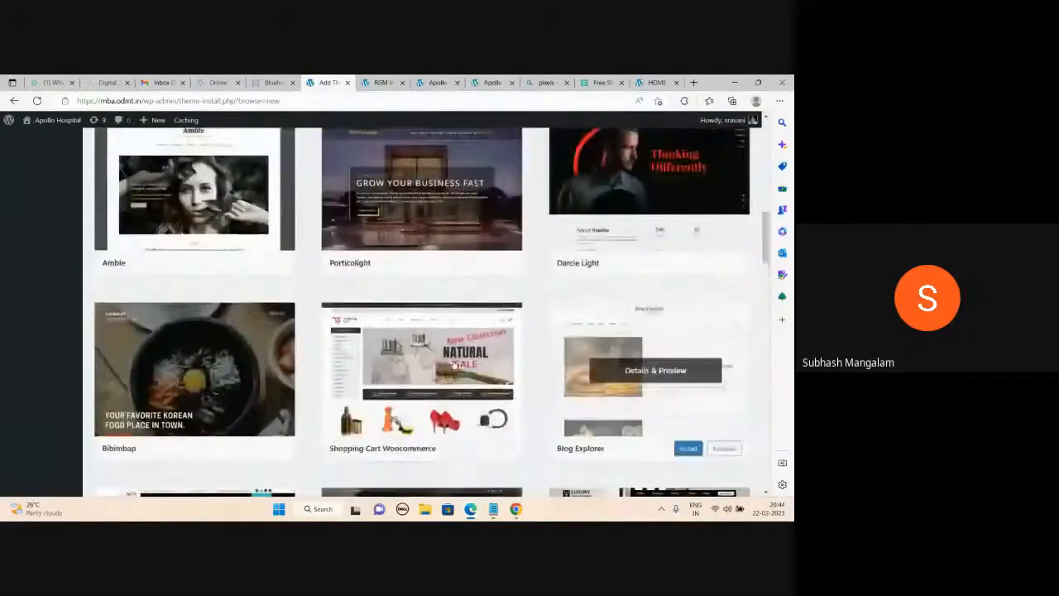
pyautogui.scroll(6, 454, 364)
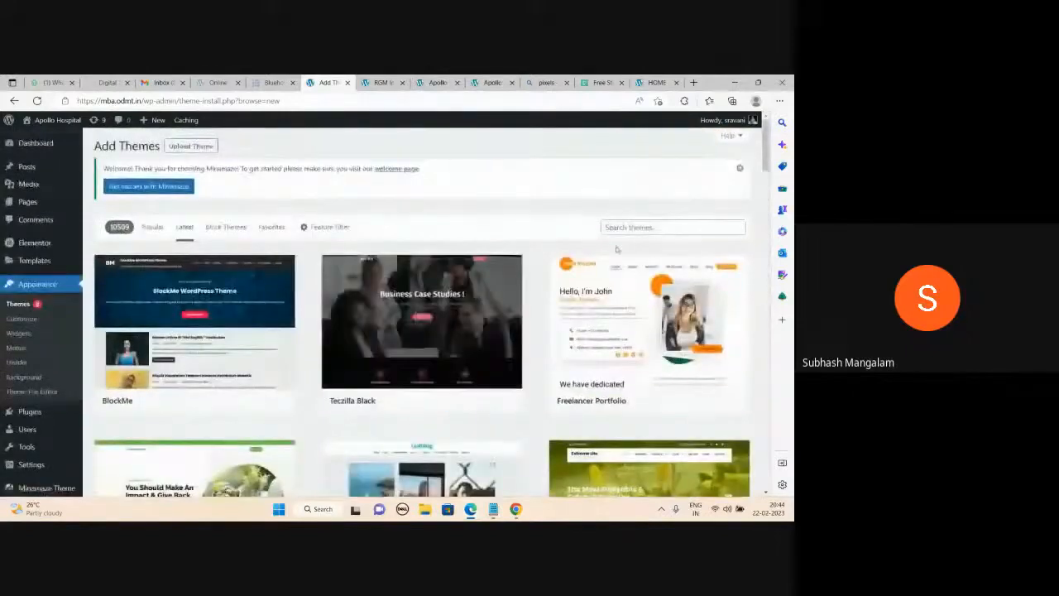
pyautogui.click(616, 227)
# Search themes for 'hospita', then install and activate Dentistry Clinic from the results.
pyautogui.write('hospital')
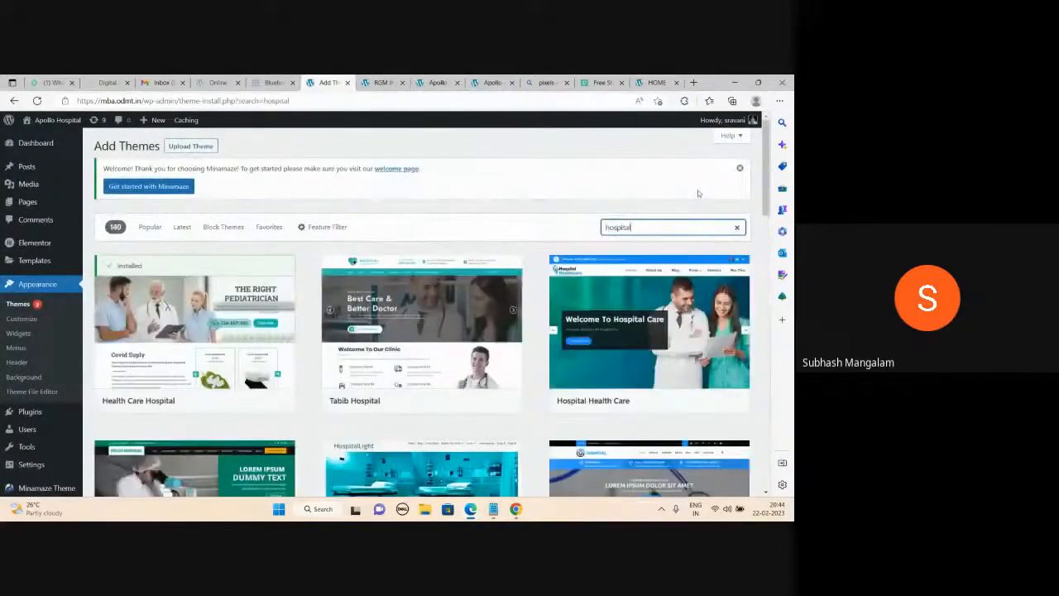
pyautogui.scroll(-3, 467, 259)
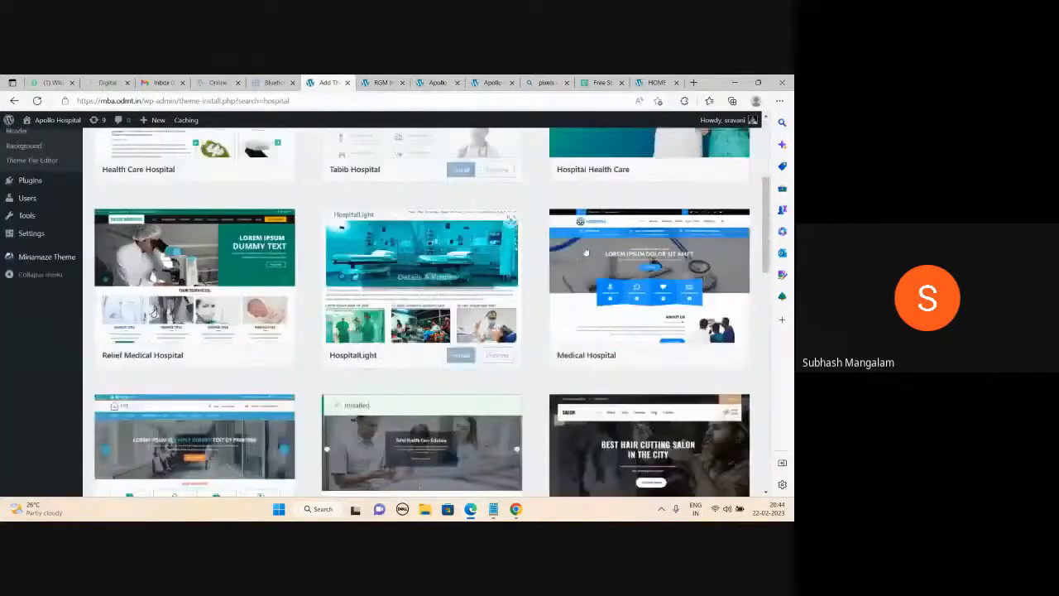
pyautogui.scroll(-5, 508, 292)
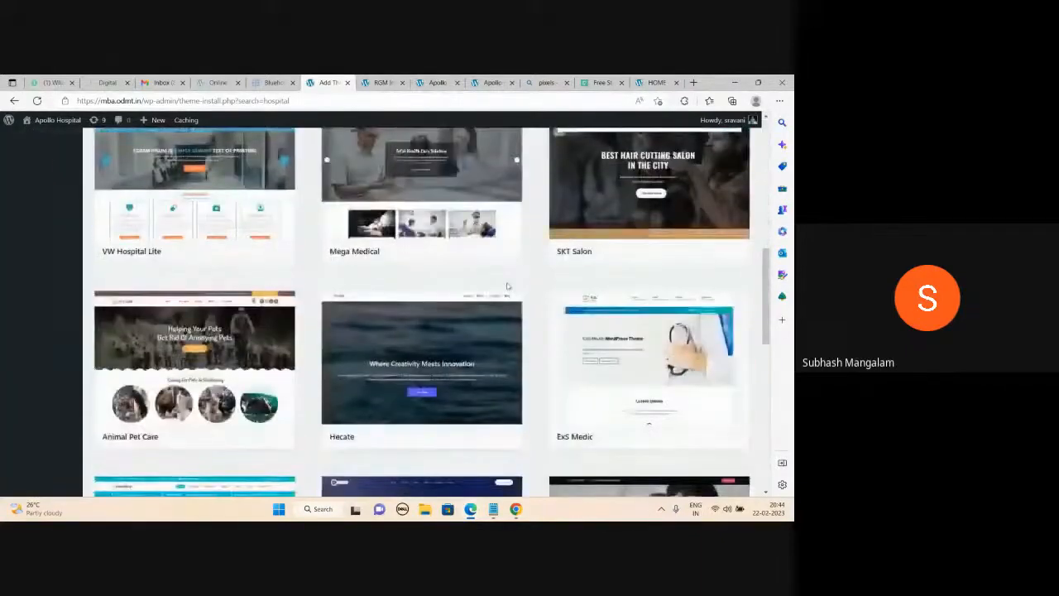
pyautogui.scroll(-1, 508, 279)
pyautogui.scroll(-1, 248, 265)
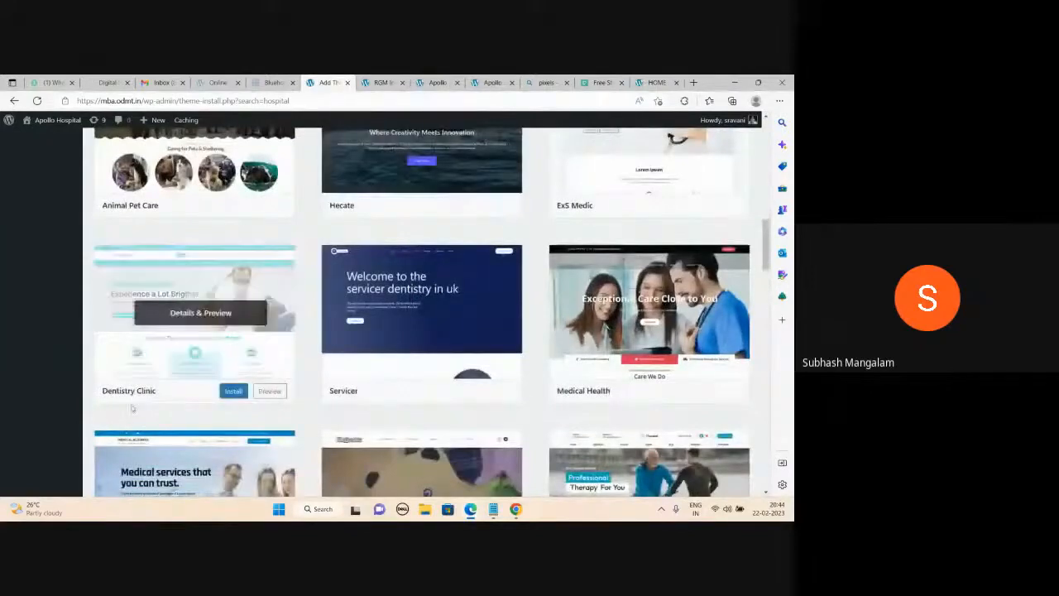
pyautogui.moveTo(222, 384)
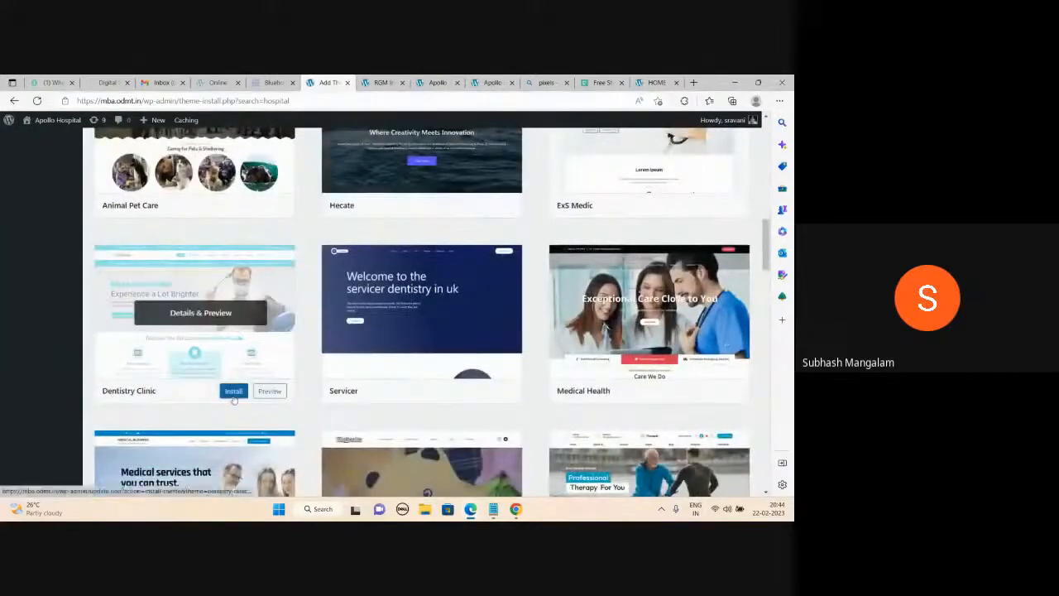
pyautogui.click(234, 393)
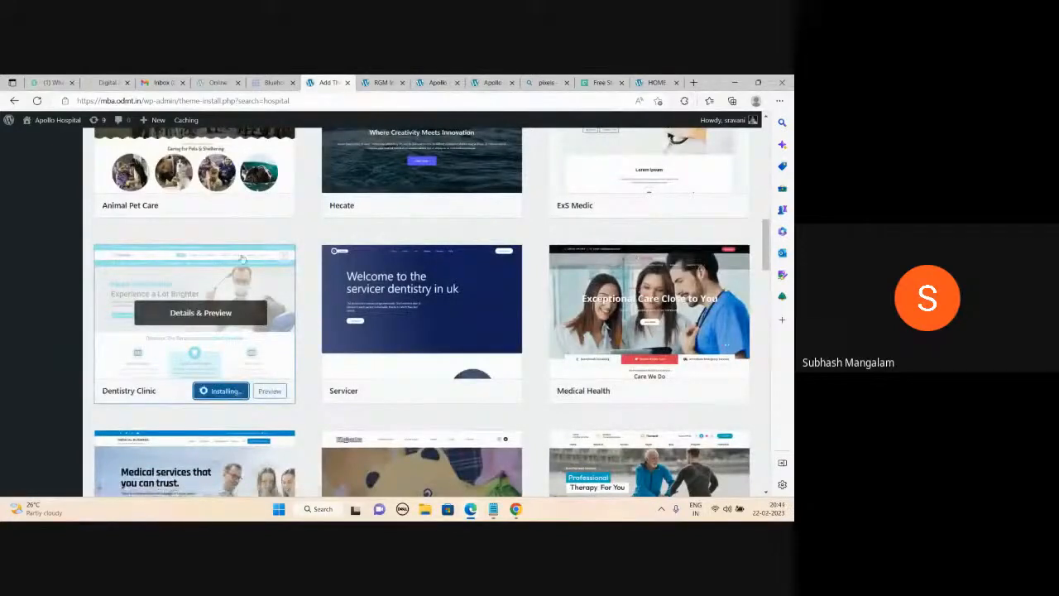
pyautogui.click(215, 392)
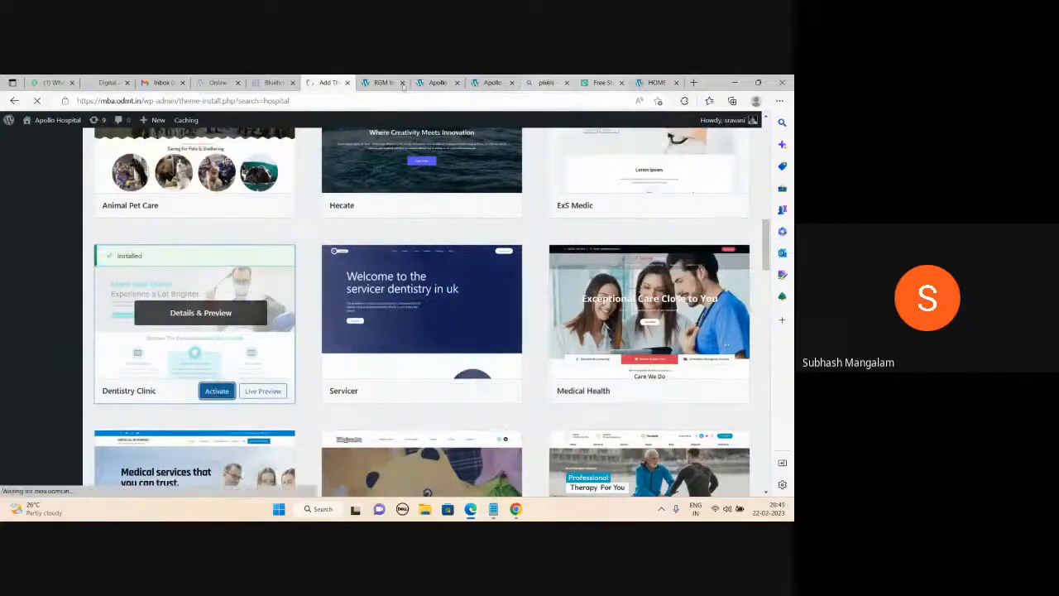
pyautogui.click(546, 82)
pyautogui.click(231, 101)
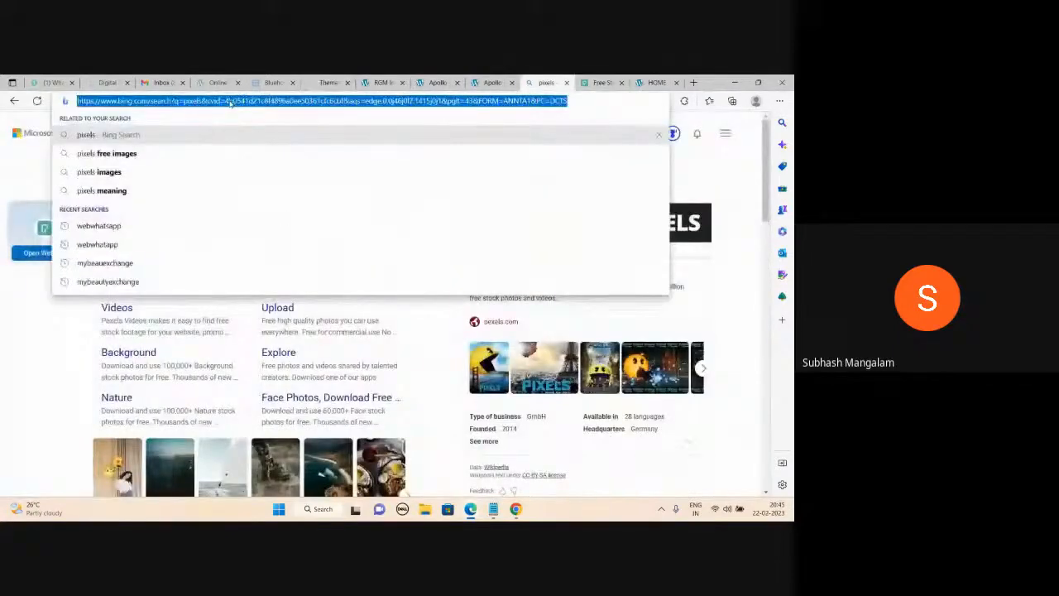
# Load mba.odmt.in and review the Apollo Hospital site's slider and posts pages.
pyautogui.write('mba.odmt.in')
pyautogui.press('Return')
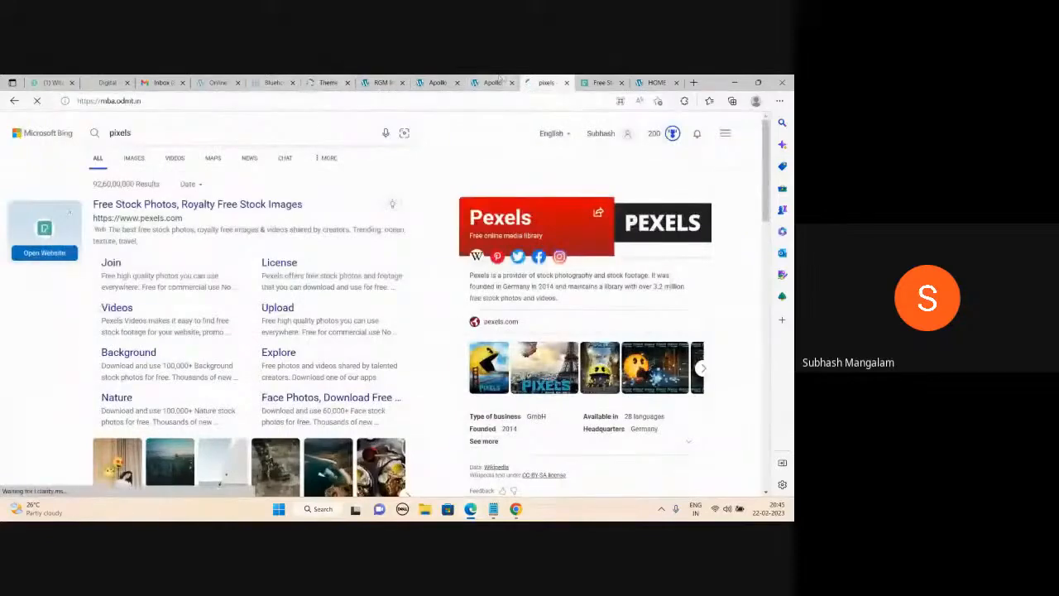
pyautogui.click(493, 82)
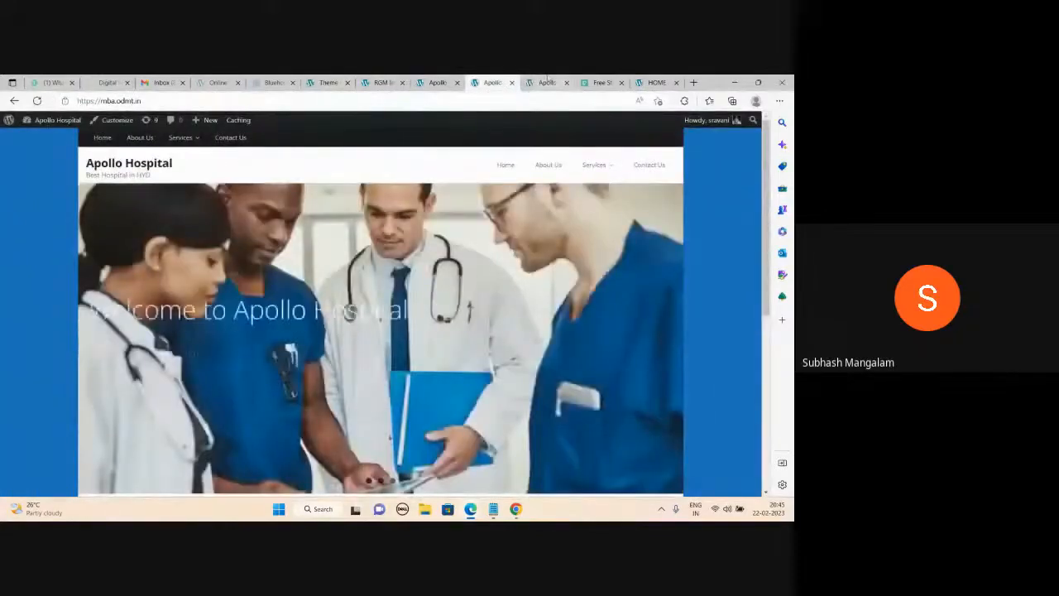
pyautogui.click(547, 82)
pyautogui.moveTo(571, 165)
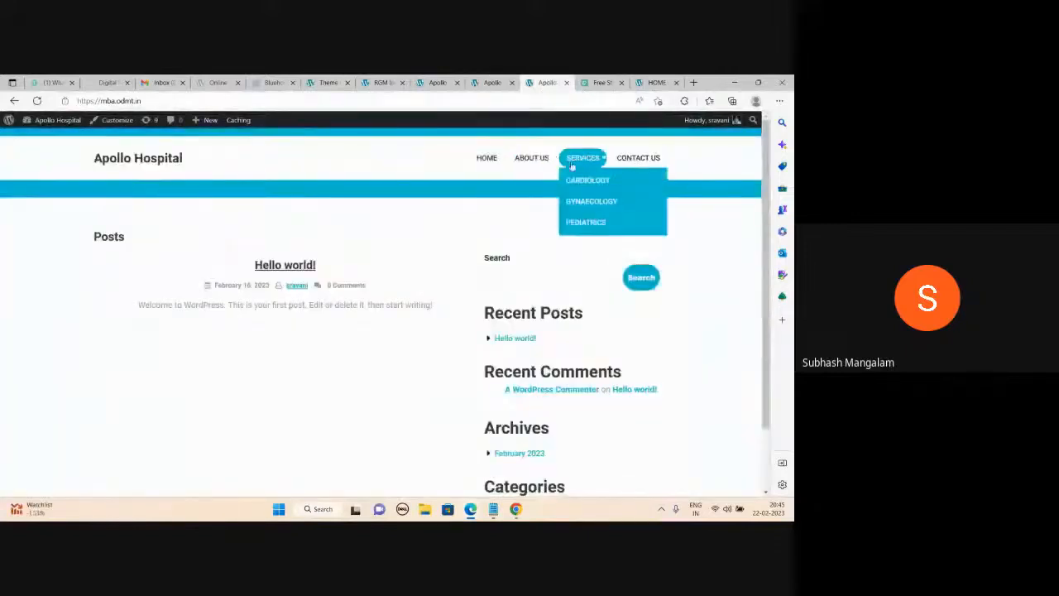
pyautogui.click(327, 82)
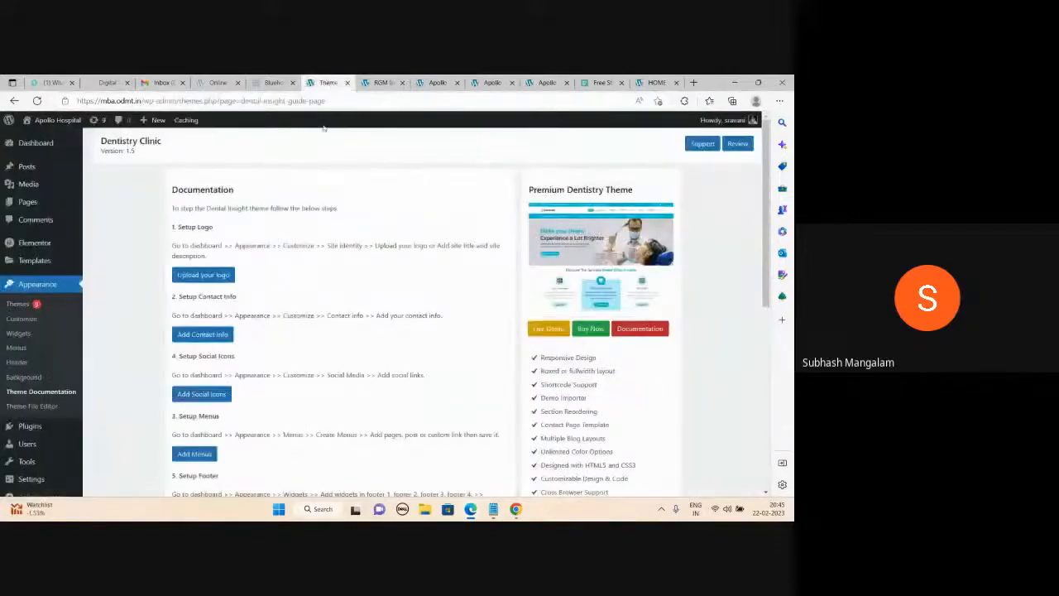
# Open Appearance > Themes to see Dentistry Clinic active, rechecking the front page.
pyautogui.click(18, 304)
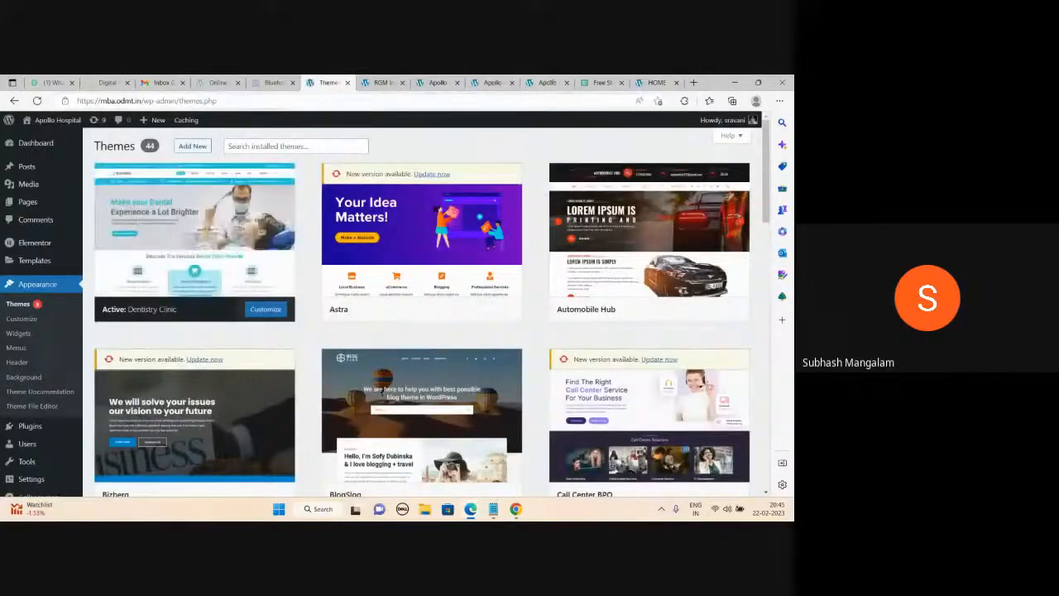
pyautogui.click(546, 82)
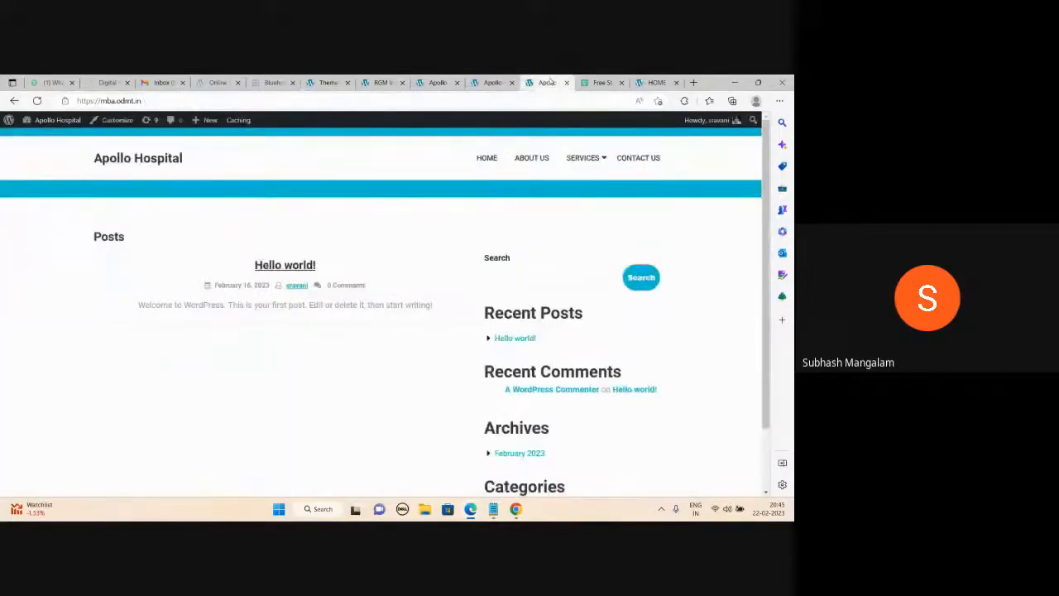
pyautogui.click(328, 82)
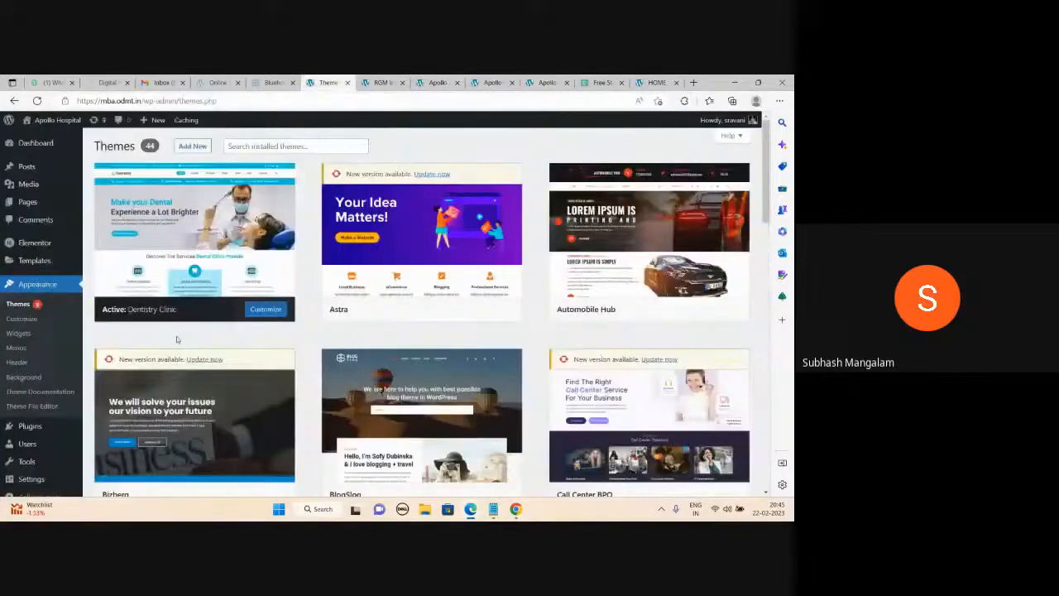
pyautogui.click(264, 310)
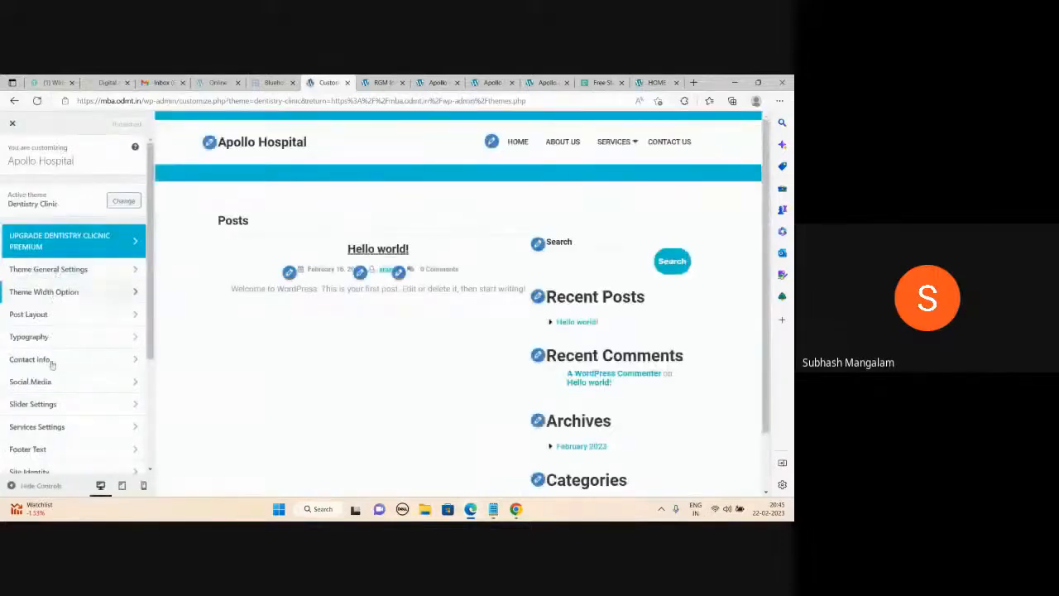
pyautogui.scroll(-4, 65, 426)
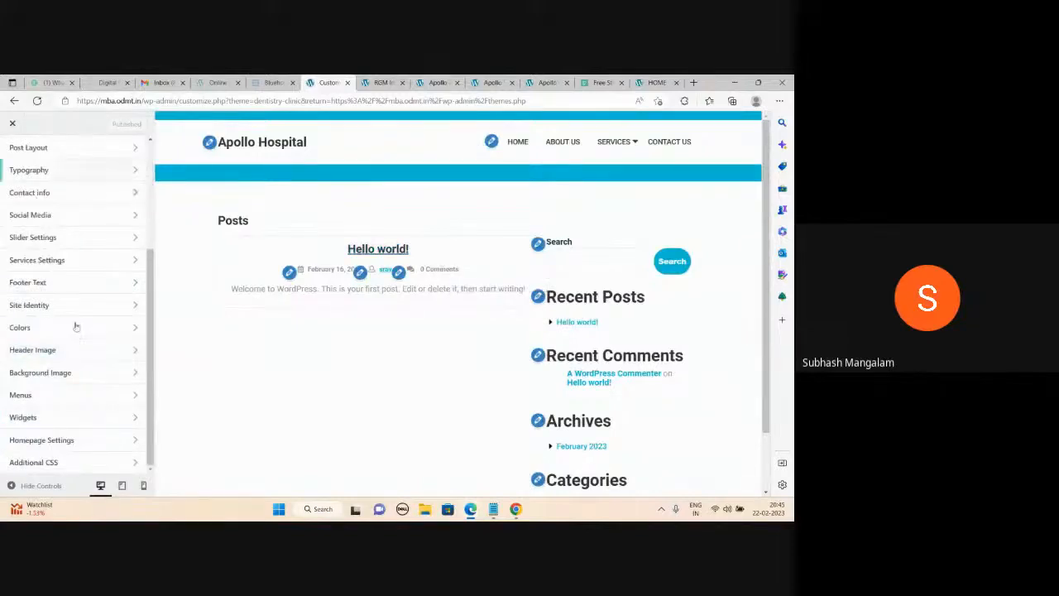
pyautogui.scroll(4, 81, 334)
pyautogui.scroll(1, 81, 333)
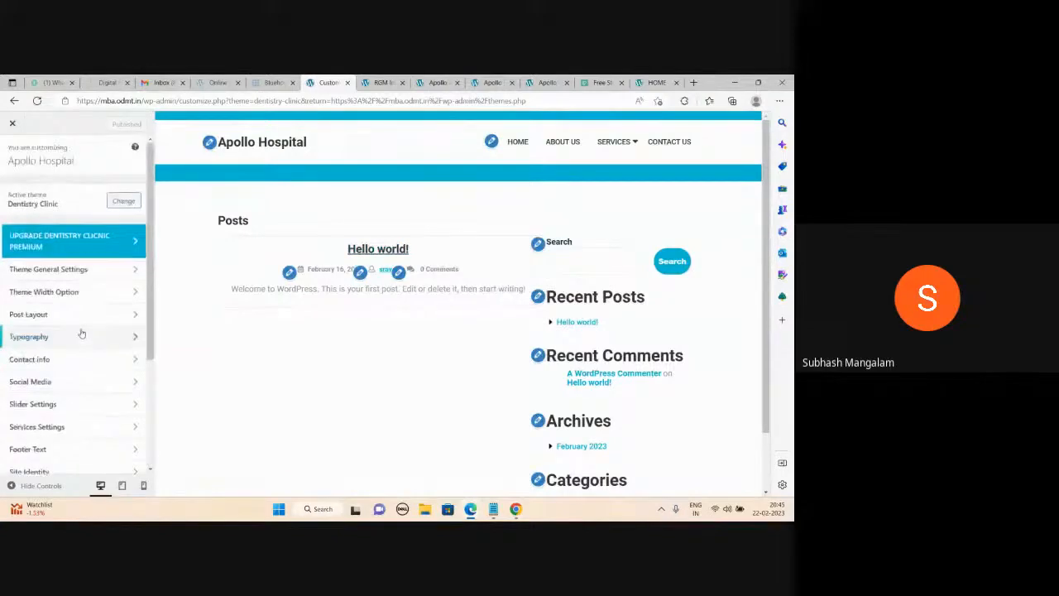
pyautogui.click(439, 82)
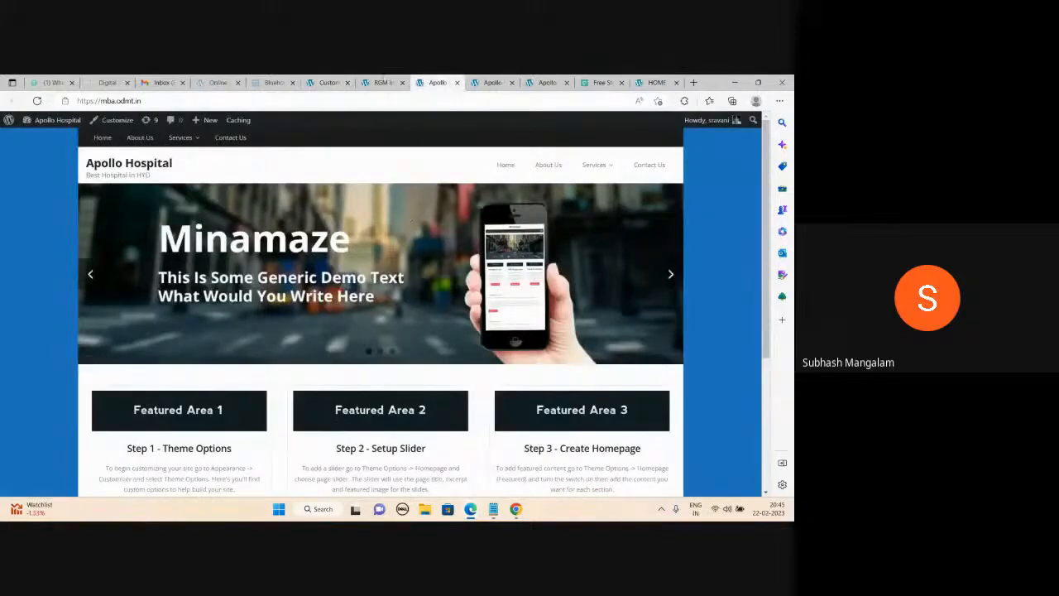
pyautogui.click(382, 82)
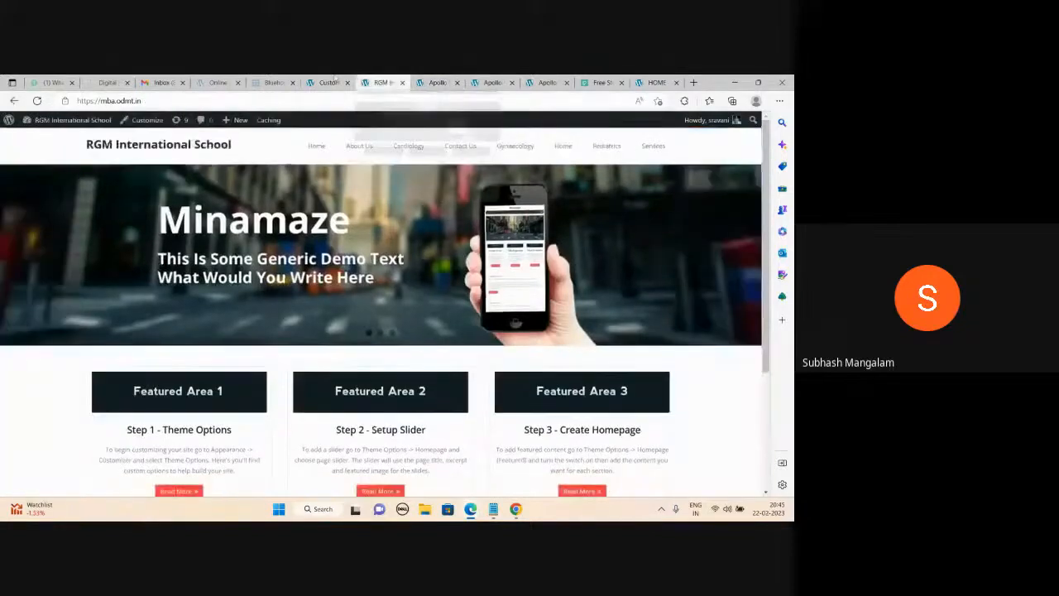
pyautogui.click(331, 82)
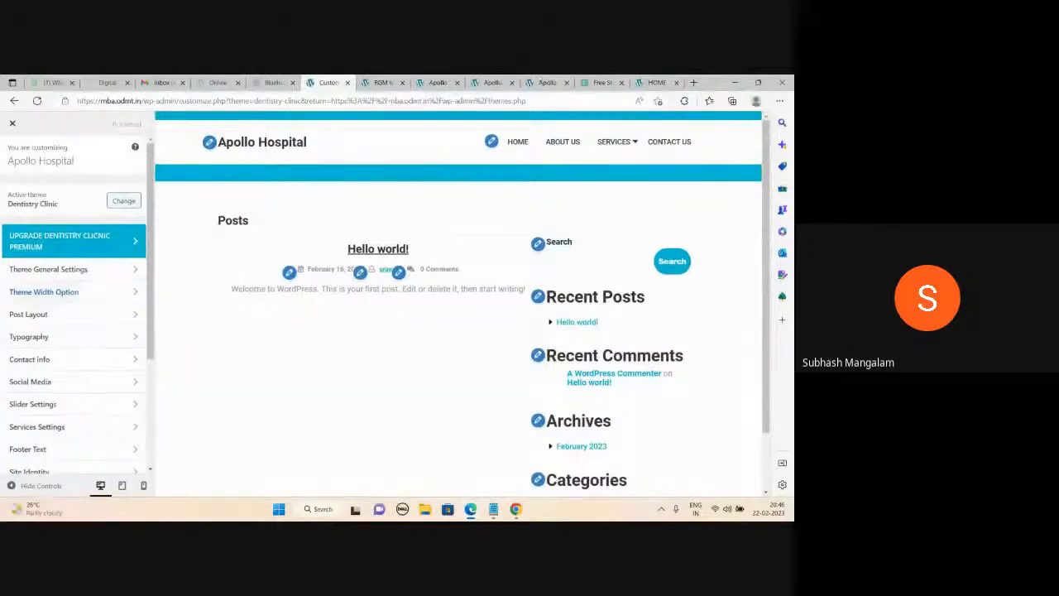
pyautogui.click(546, 82)
pyautogui.click(37, 100)
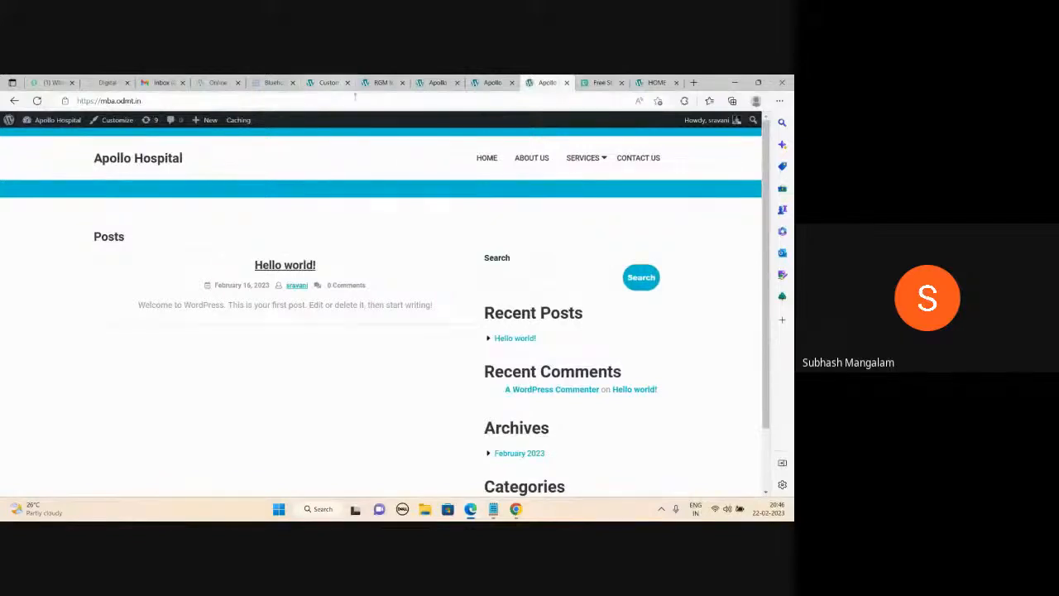
pyautogui.click(330, 83)
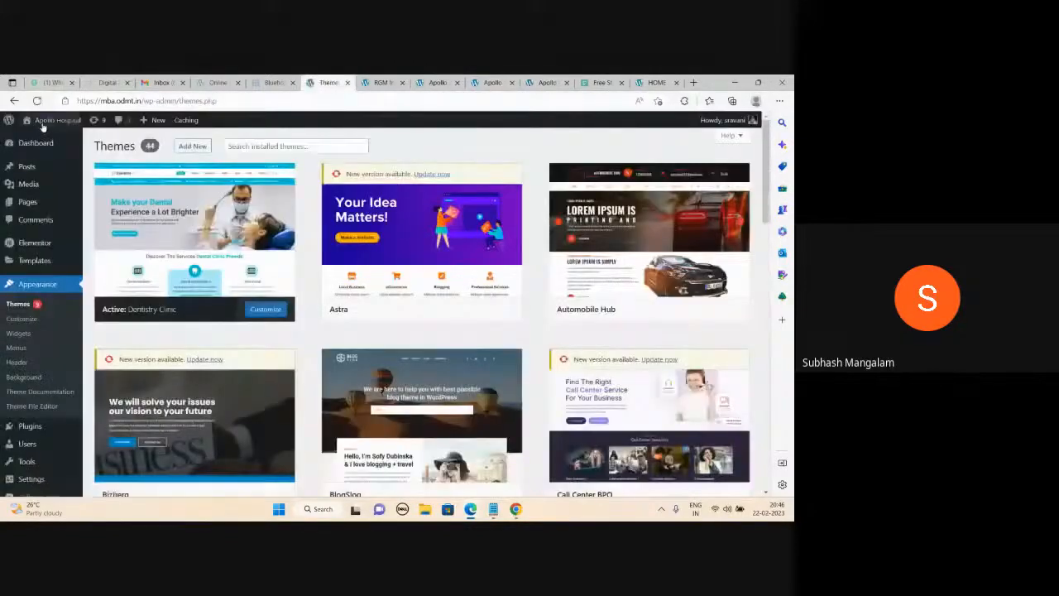
# Find Minamaze among the installed themes and activate it.
pyautogui.scroll(-1, 538, 317)
pyautogui.scroll(-2, 538, 317)
pyautogui.scroll(3, 333, 293)
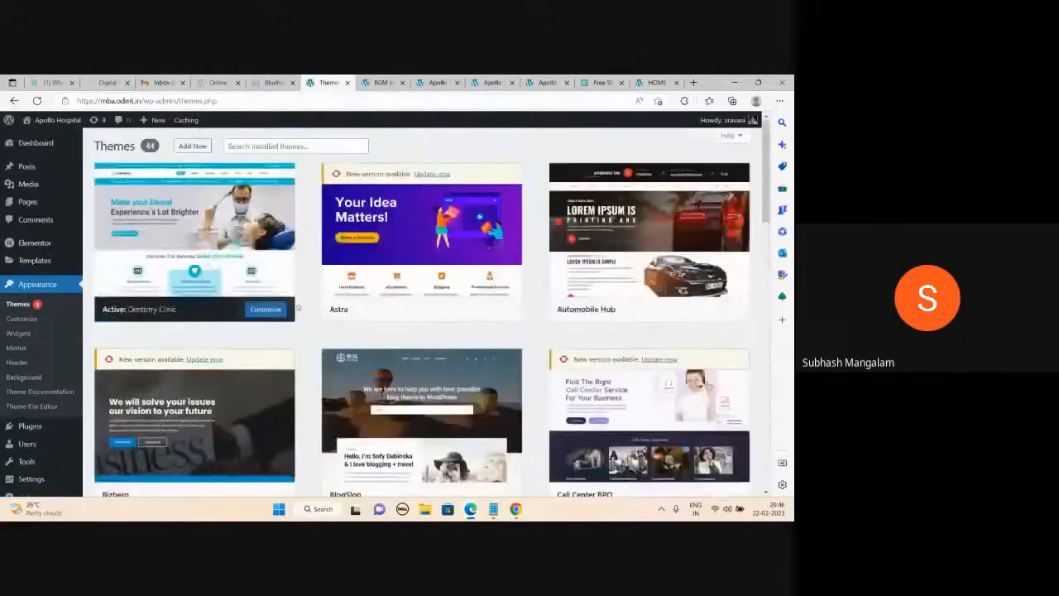
pyautogui.scroll(-8, 333, 293)
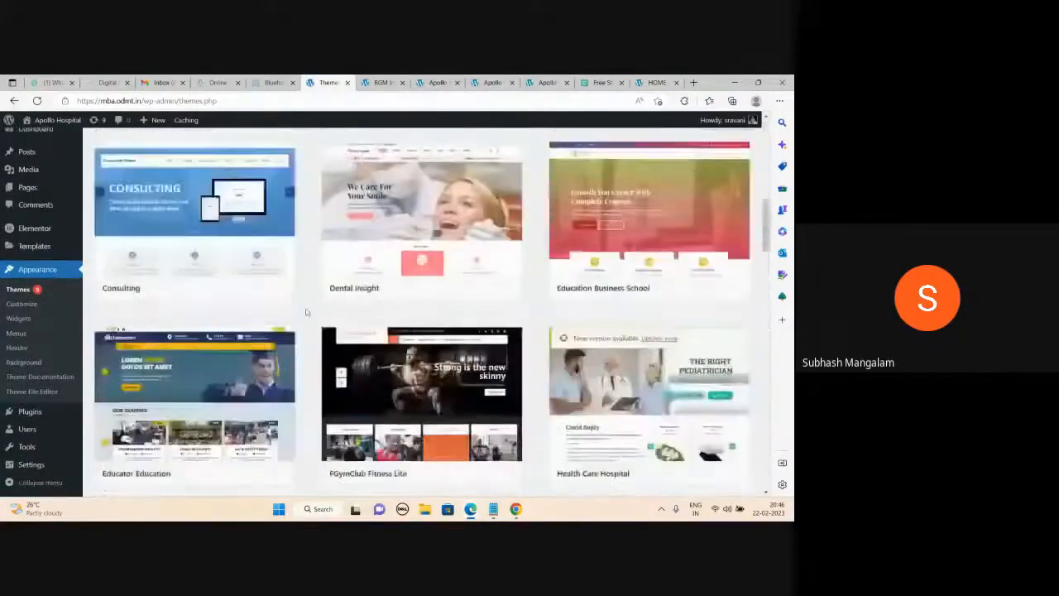
pyautogui.scroll(-8, 305, 312)
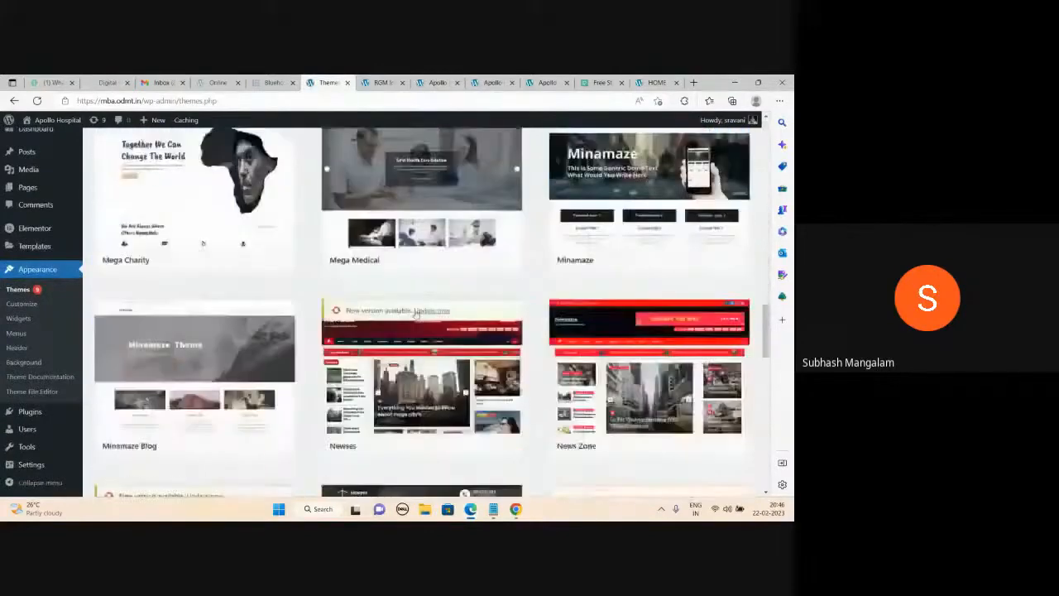
pyautogui.scroll(-15, 411, 324)
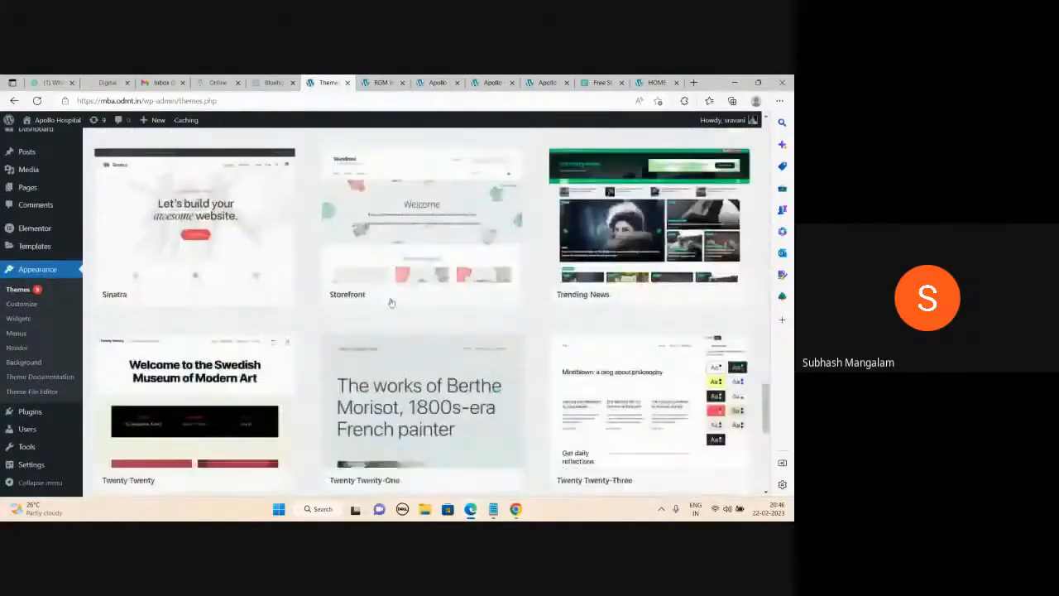
pyautogui.scroll(-3, 392, 303)
pyautogui.scroll(15, 392, 303)
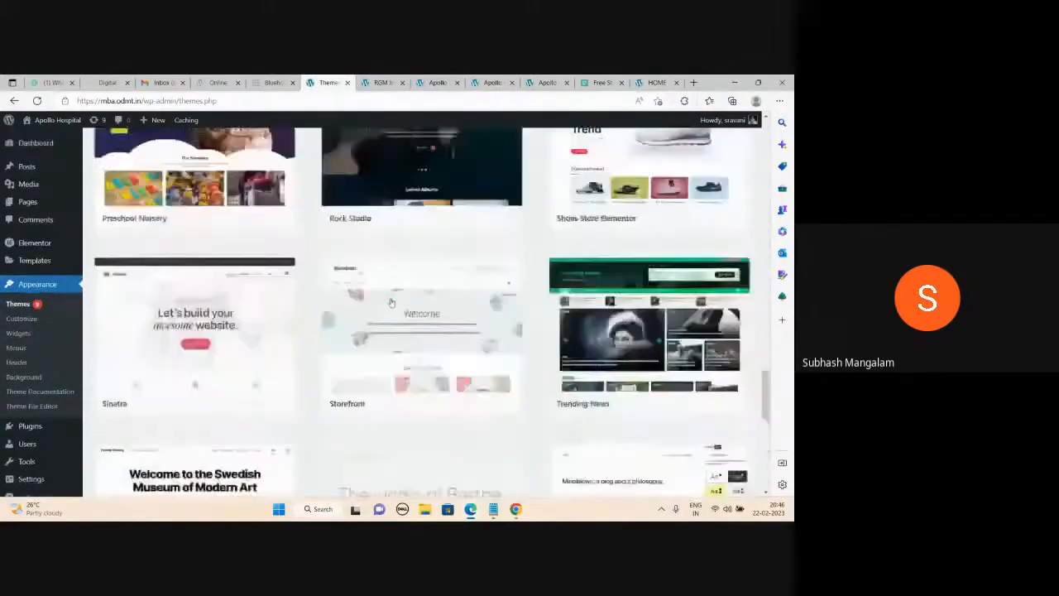
pyautogui.scroll(6, 392, 304)
pyautogui.scroll(-3, 675, 365)
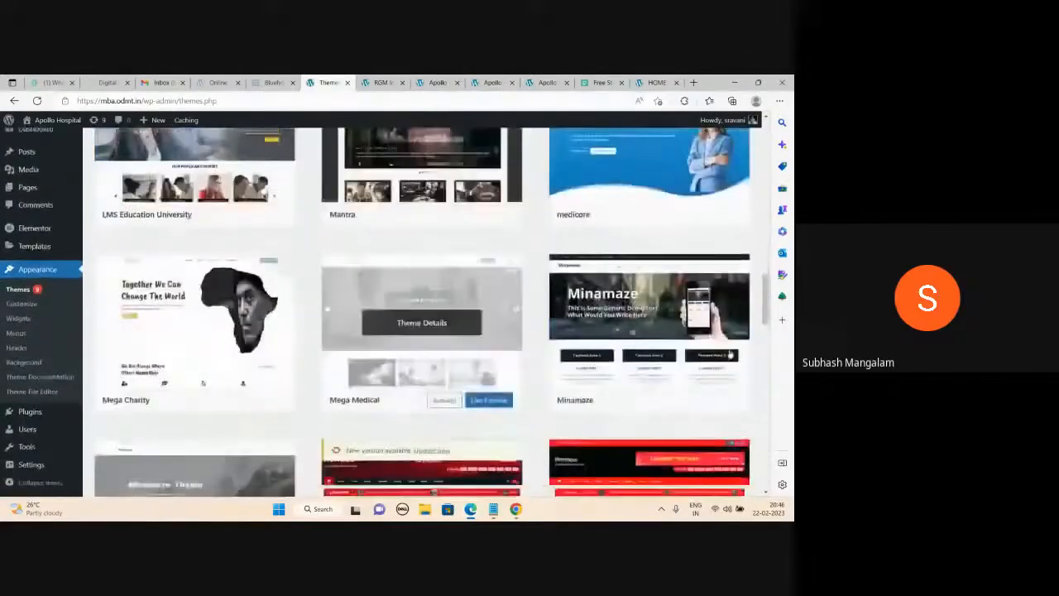
pyautogui.click(668, 404)
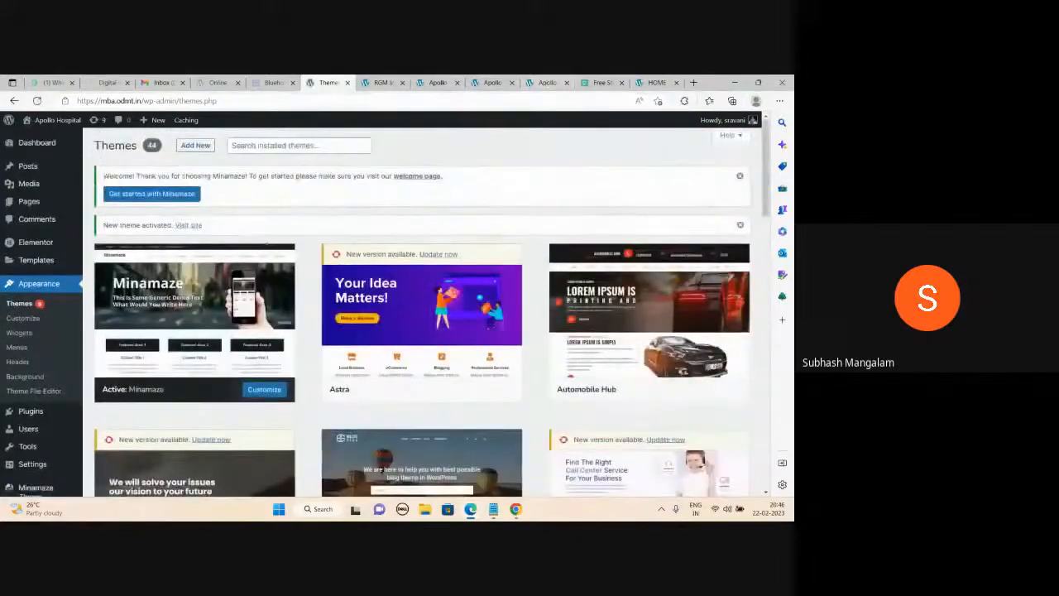
# Reload the Apollo Hospital site to view it under the Minamaze theme.
pyautogui.click(546, 83)
pyautogui.click(37, 101)
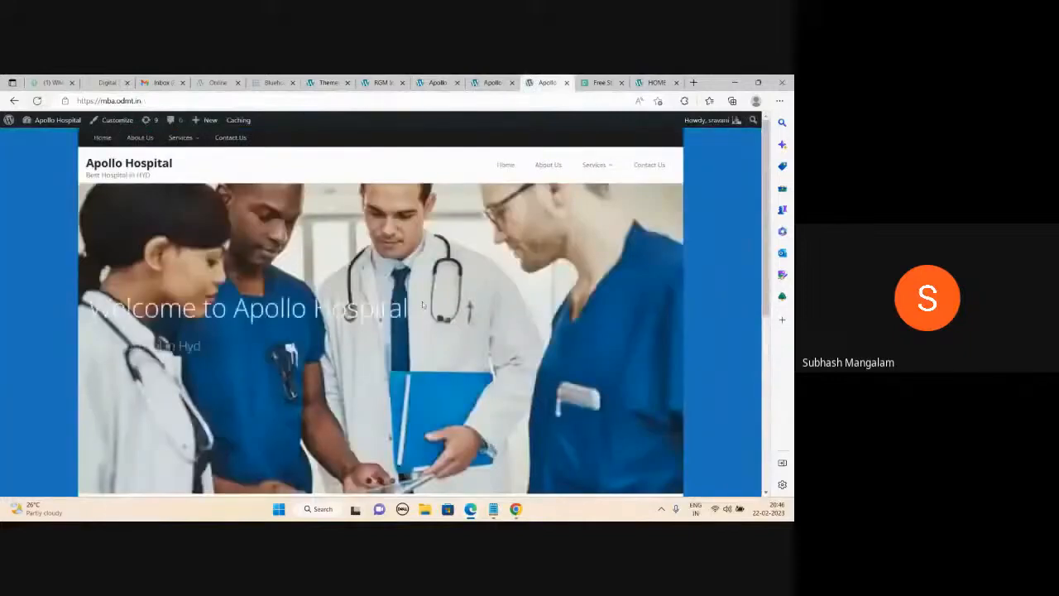
pyautogui.scroll(-3, 422, 302)
pyautogui.scroll(3, 422, 305)
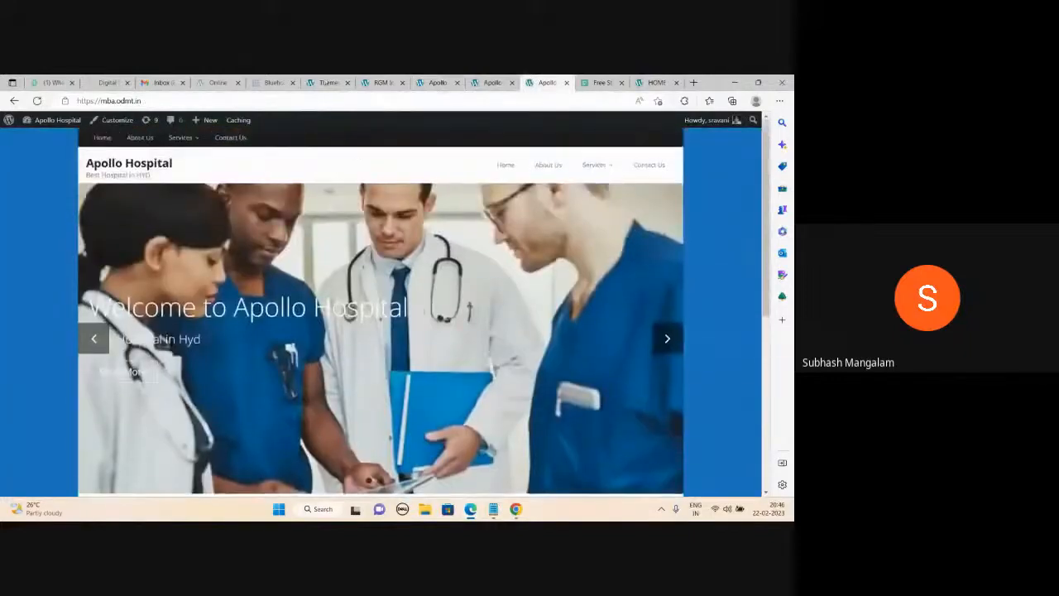
# Compare the themes list with the homepage's doctor slider, then bring back the class notes.
pyautogui.click(327, 82)
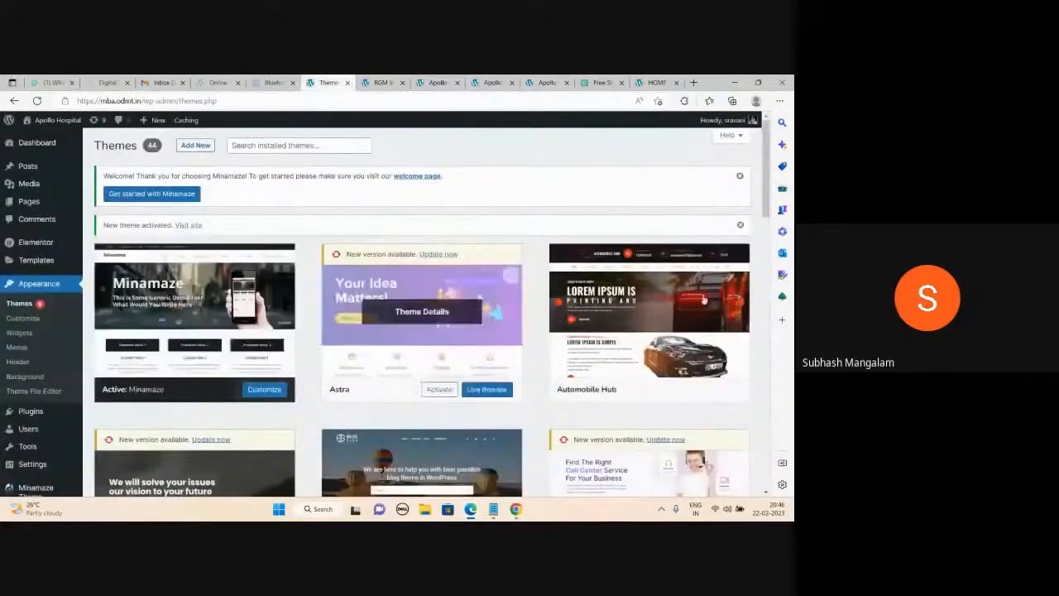
pyautogui.scroll(-4, 678, 323)
pyautogui.scroll(5, 699, 334)
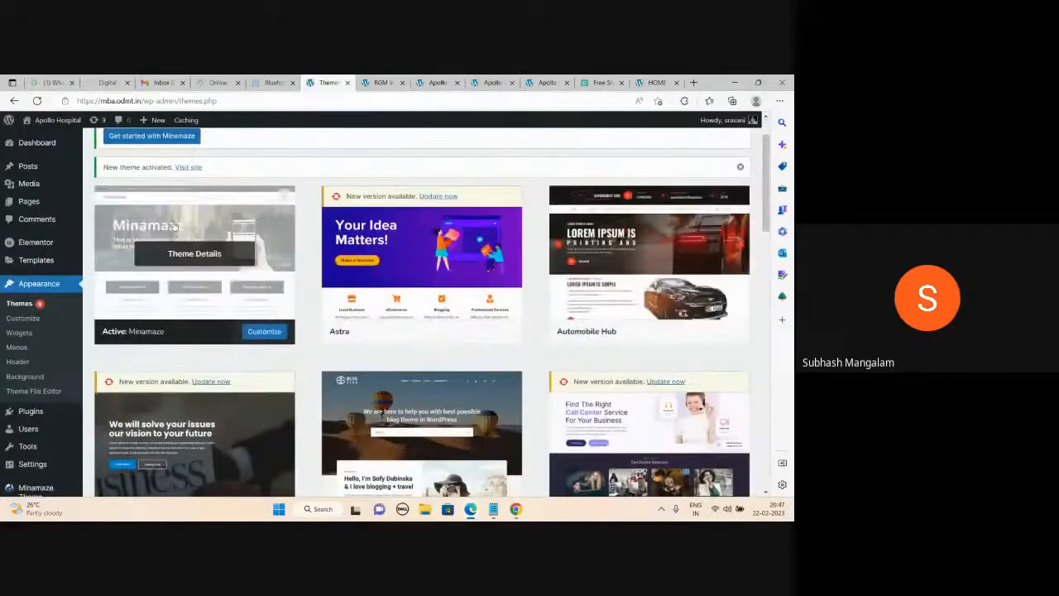
pyautogui.click(544, 82)
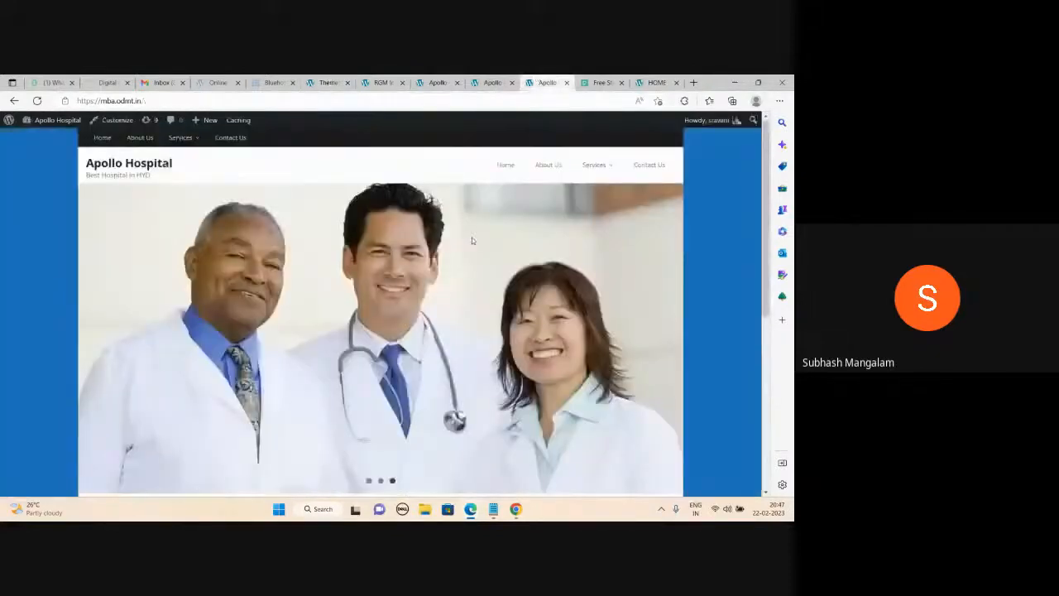
pyautogui.scroll(-5, 476, 283)
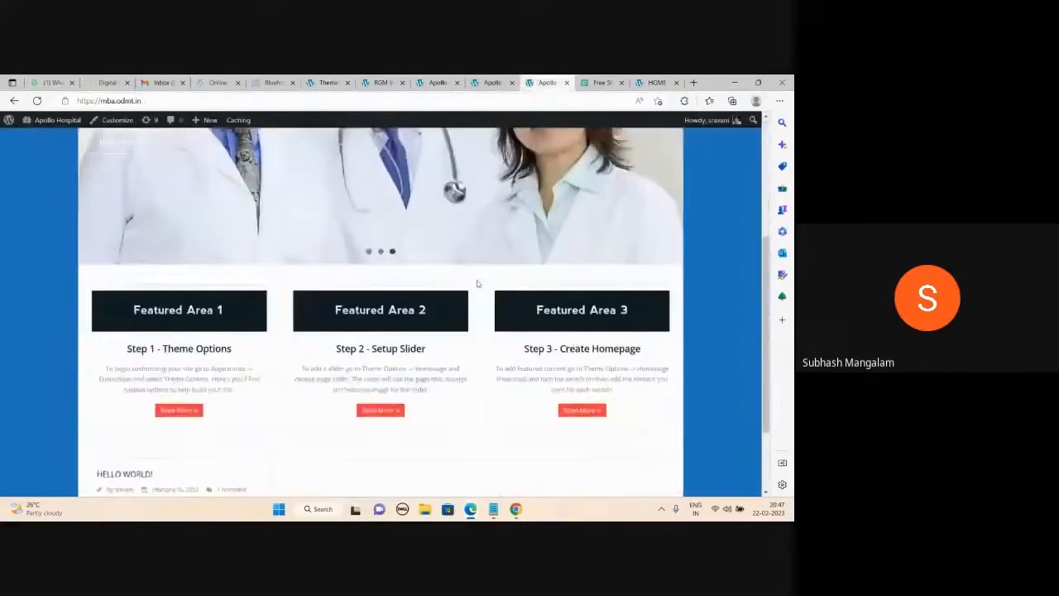
pyautogui.scroll(5, 477, 283)
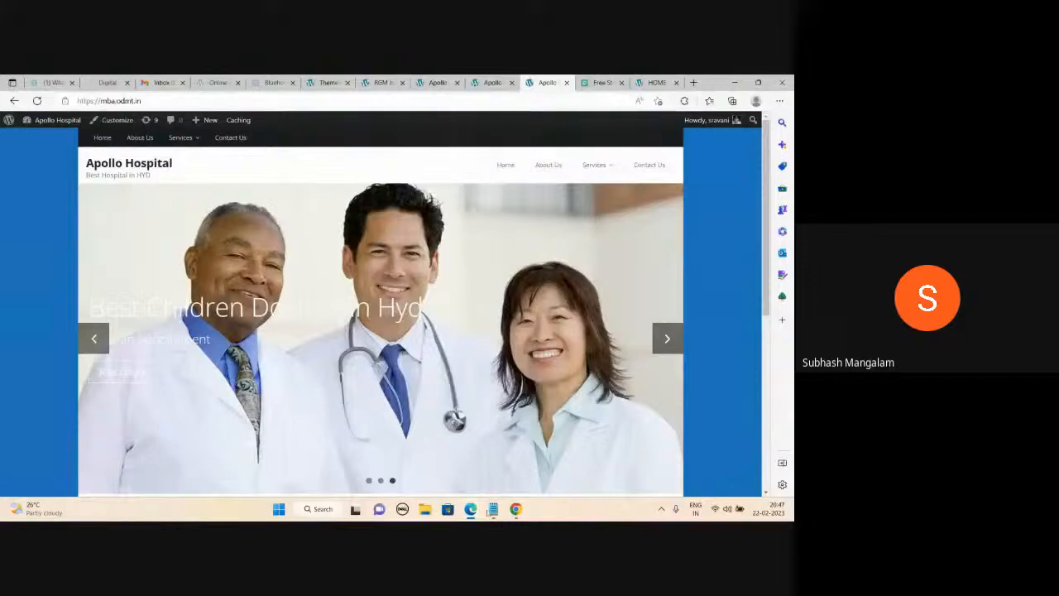
pyautogui.click(493, 509)
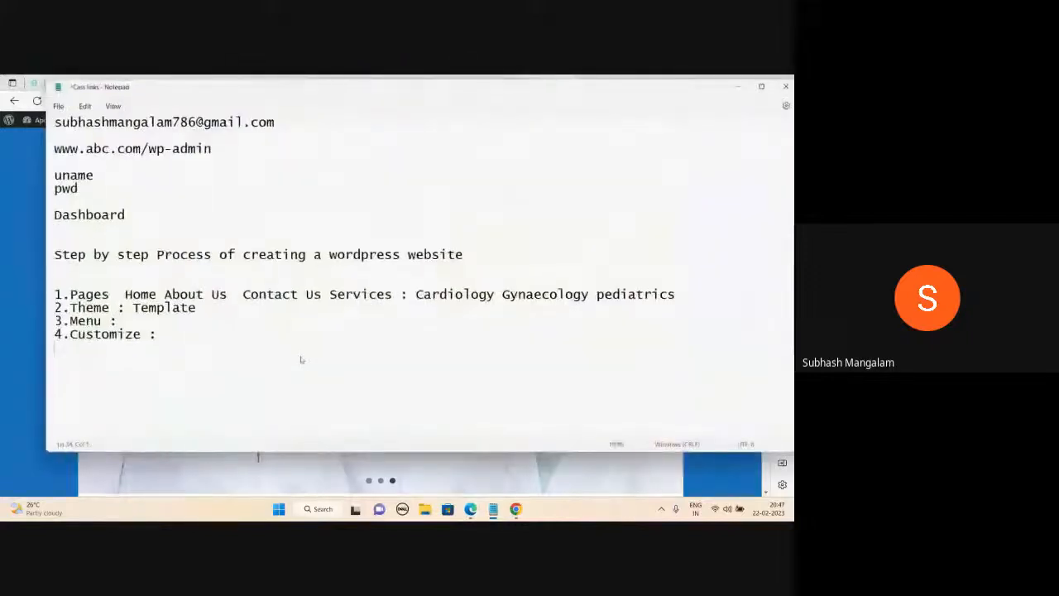
pyautogui.scroll(-5, 301, 359)
pyautogui.scroll(-2, 301, 359)
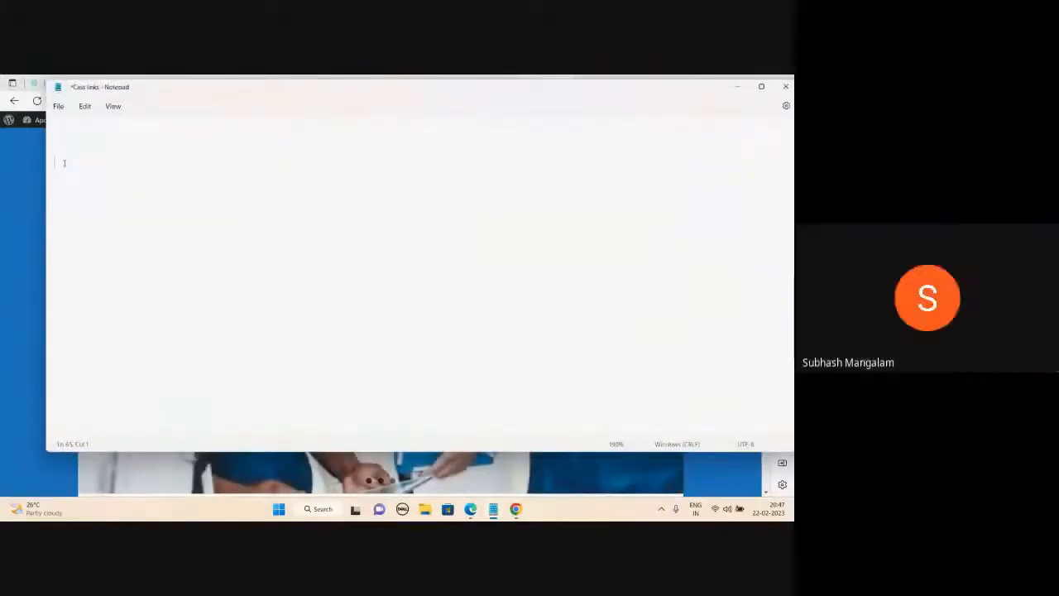
pyautogui.write('www.odmt.in')
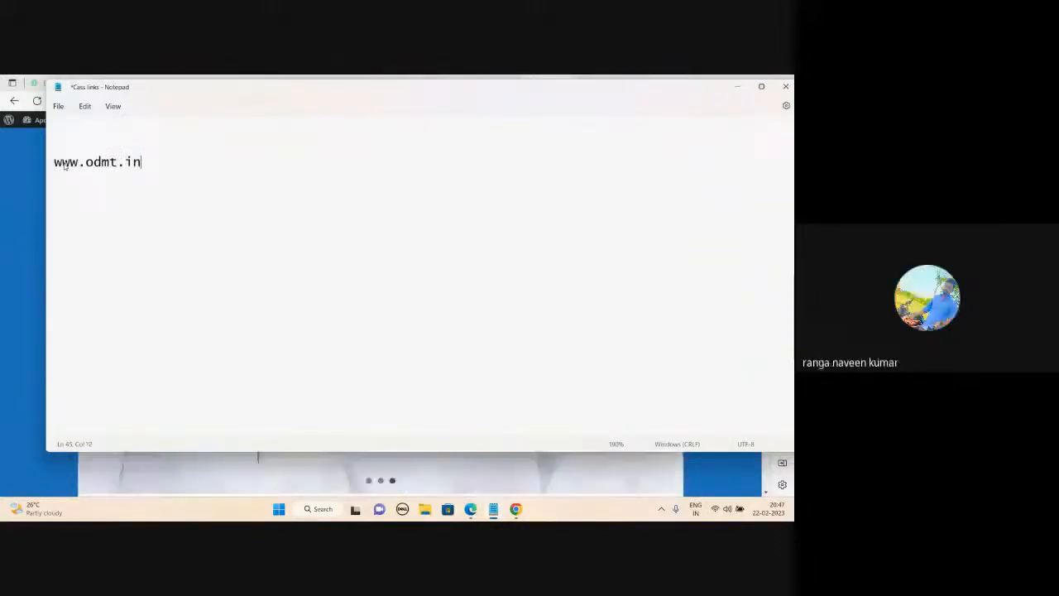
pyautogui.write('/')
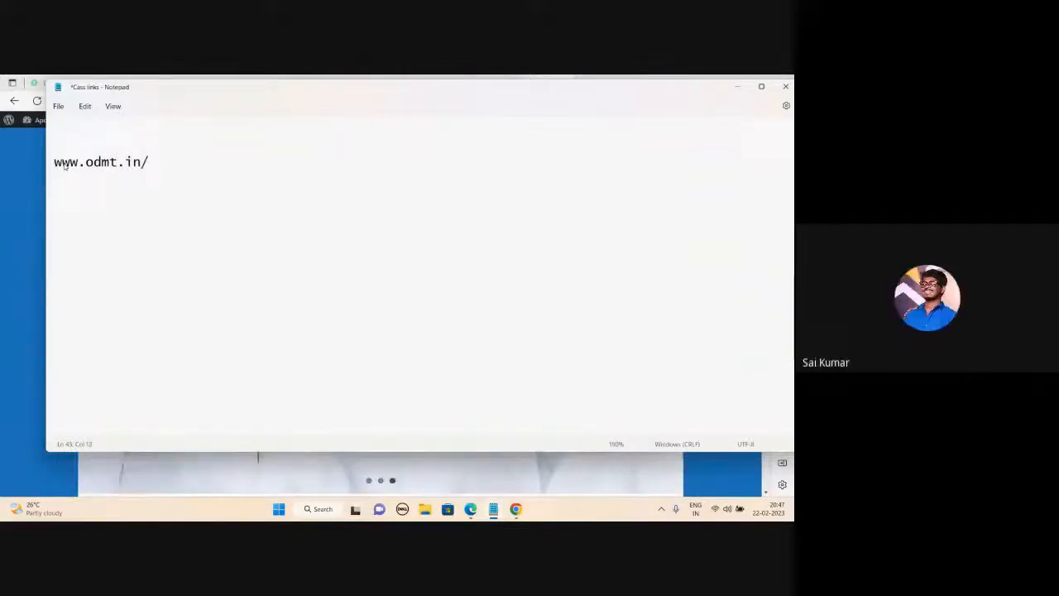
pyautogui.write('wp-admin')
# Add 'uname' and 'pwd' lines below the address, correcting the 'uame' typo.
pyautogui.press('Return')
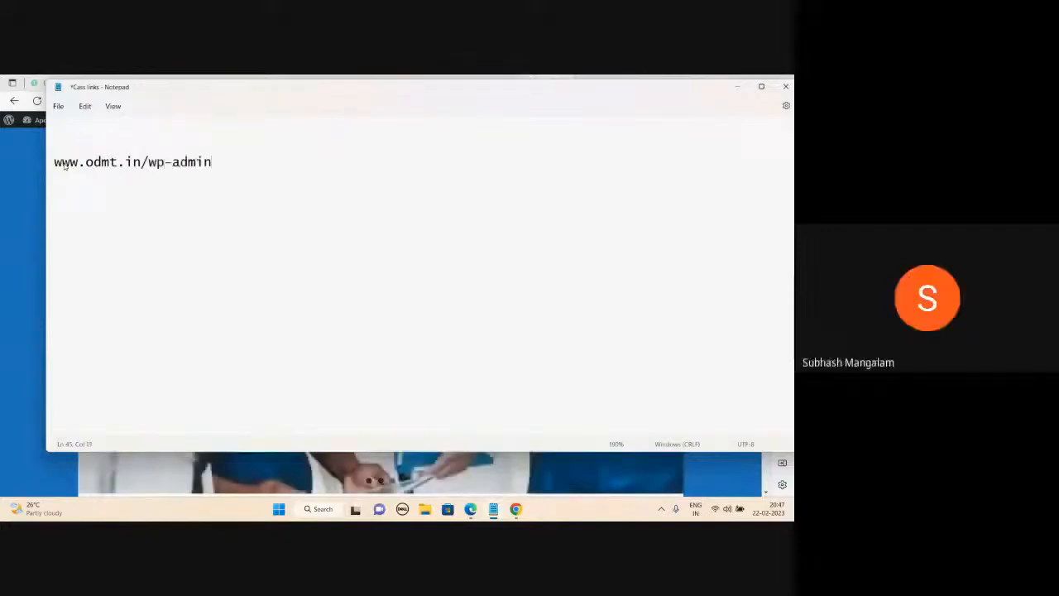
pyautogui.press('Return')
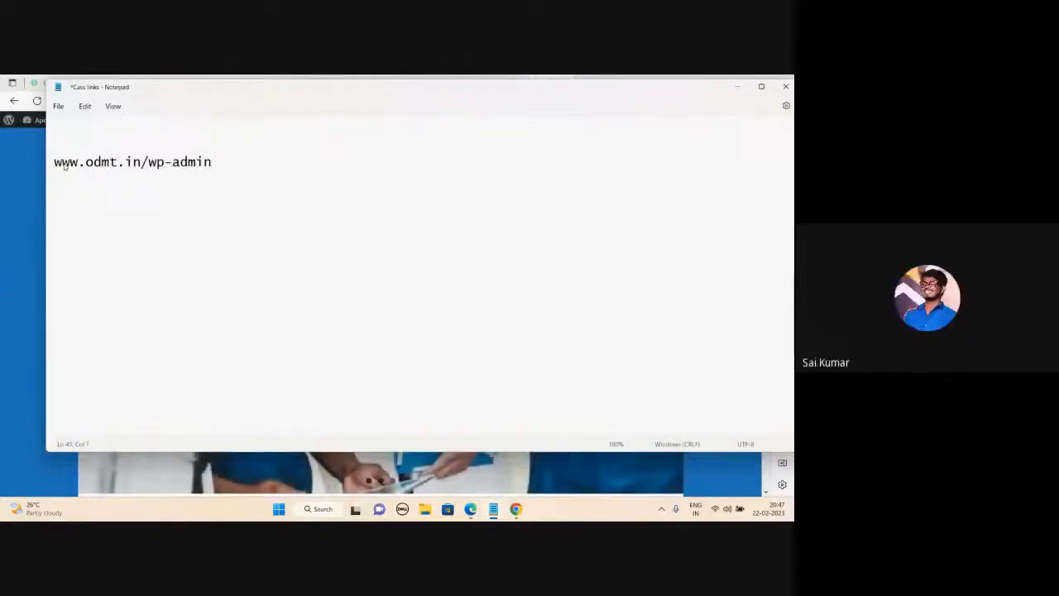
pyautogui.write('uame')
pyautogui.press('Return')
pyautogui.write('pwd')
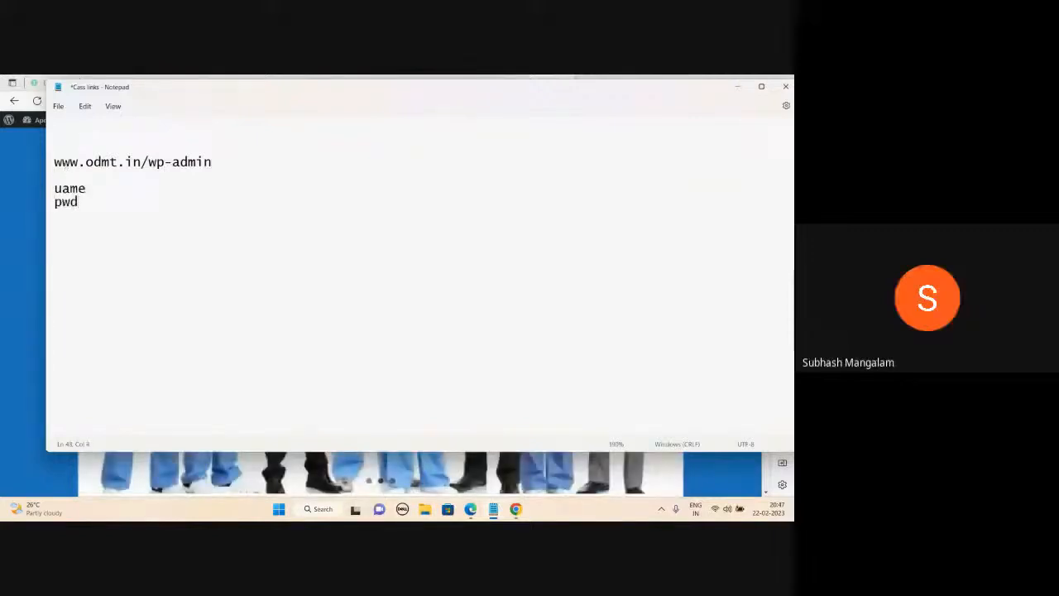
pyautogui.click(62, 189)
pyautogui.write('n')
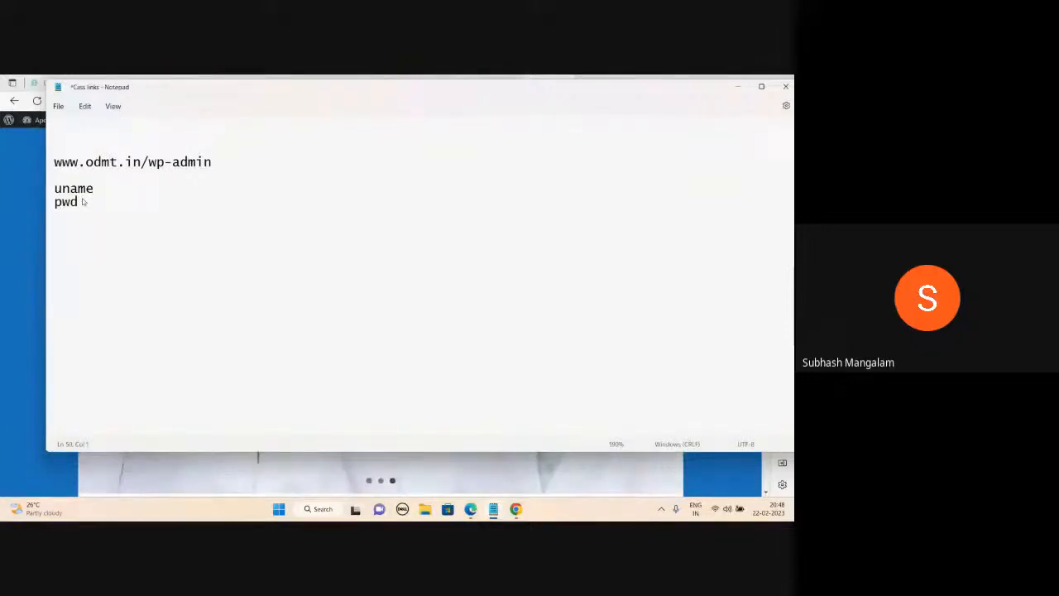
pyautogui.moveTo(53, 239); pyautogui.dragTo(65, 245)
# Add a 'Dashboard' heading below pwd with first list item '1.Pages'.
pyautogui.click(65, 245)
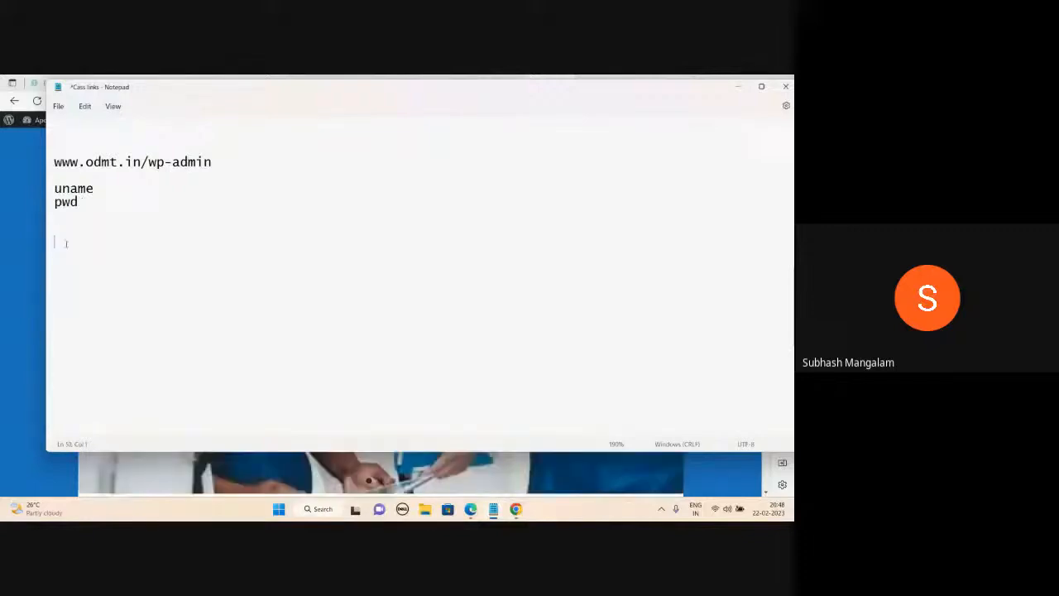
pyautogui.write('Dashboard')
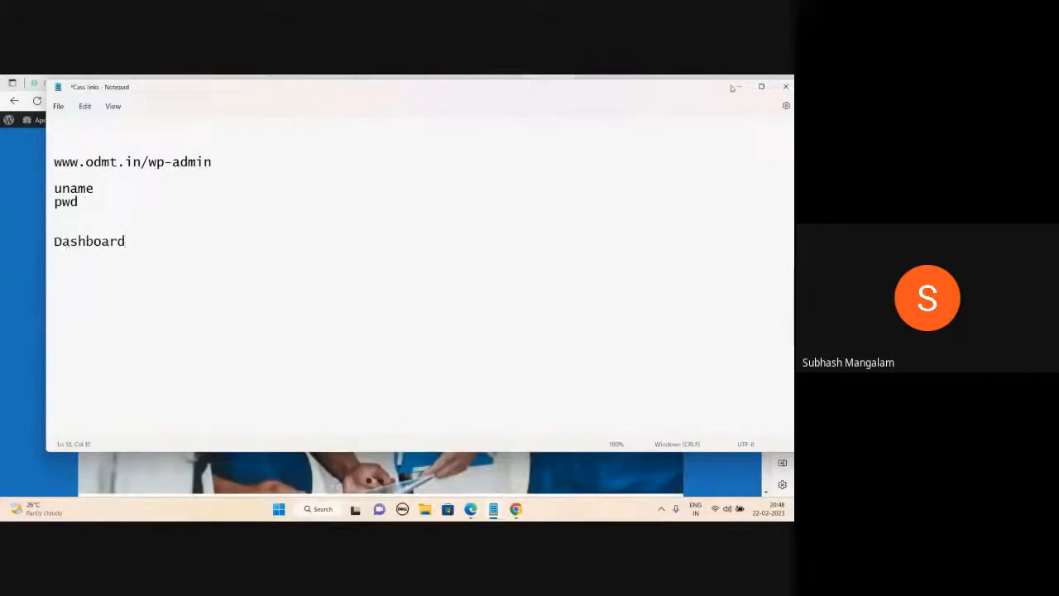
pyautogui.press('Return')
pyautogui.press('Return')
pyautogui.write('1.')
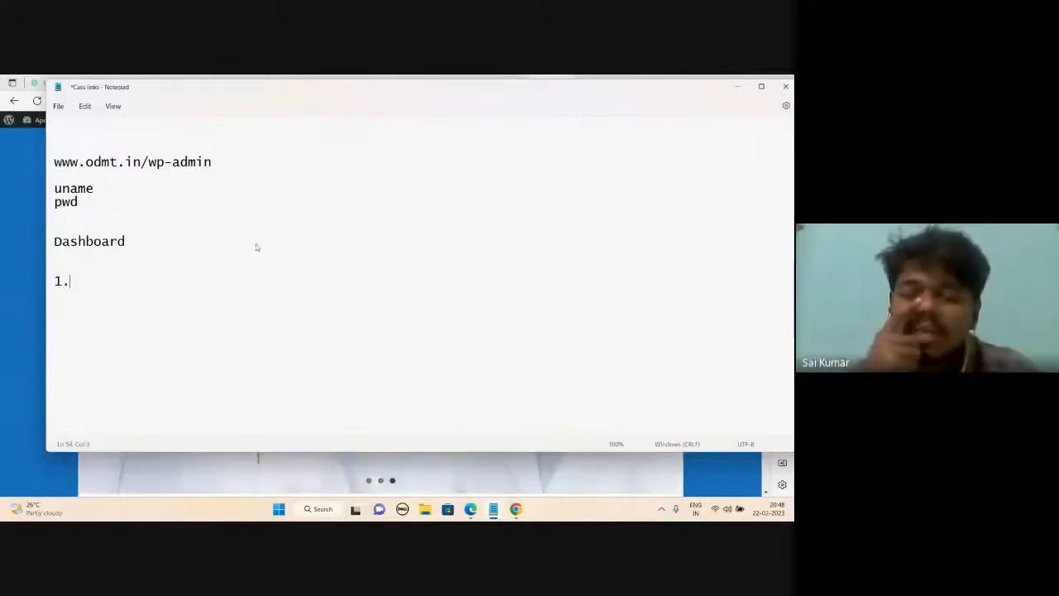
pyautogui.write('Pag')
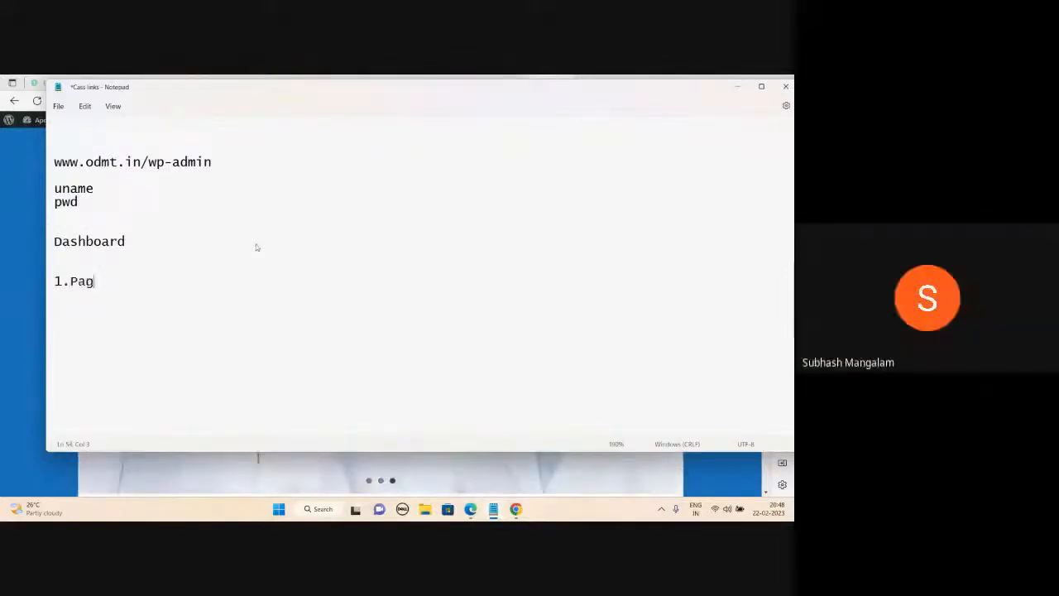
pyautogui.write('es')
# Continue the list with '2.Theme', '3. Menu' and '4.Customize'.
pyautogui.press('Return')
pyautogui.write('2.')
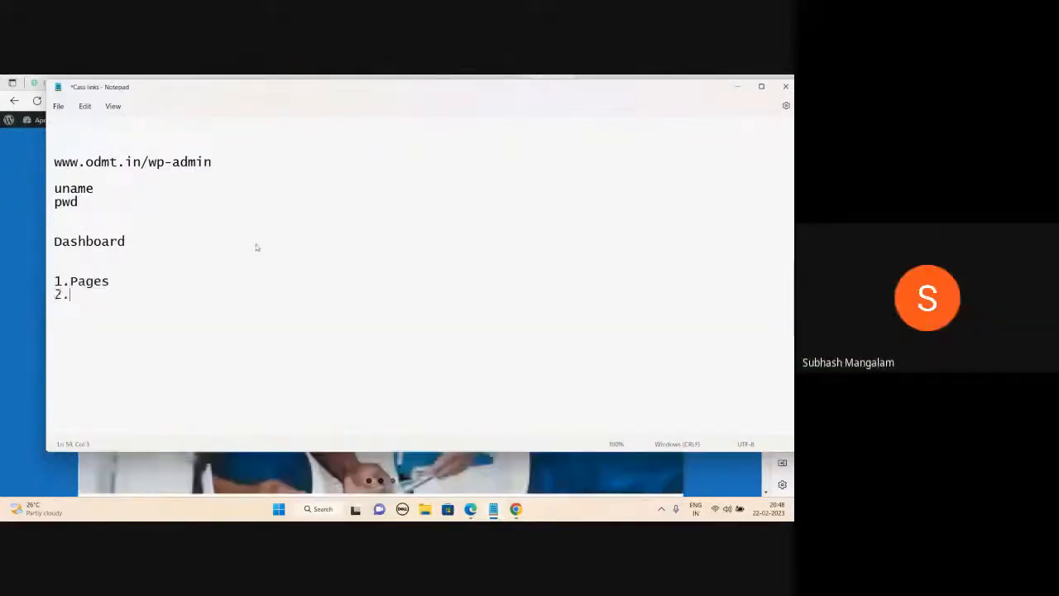
pyautogui.write('Theme')
pyautogui.press('Return')
pyautogui.write('3.')
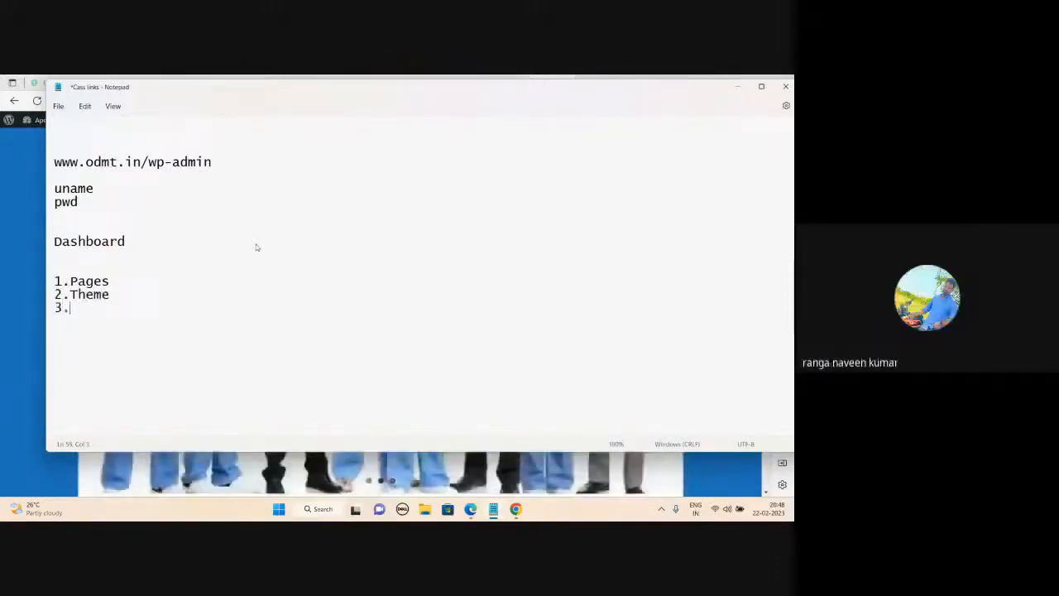
pyautogui.write(' Menu')
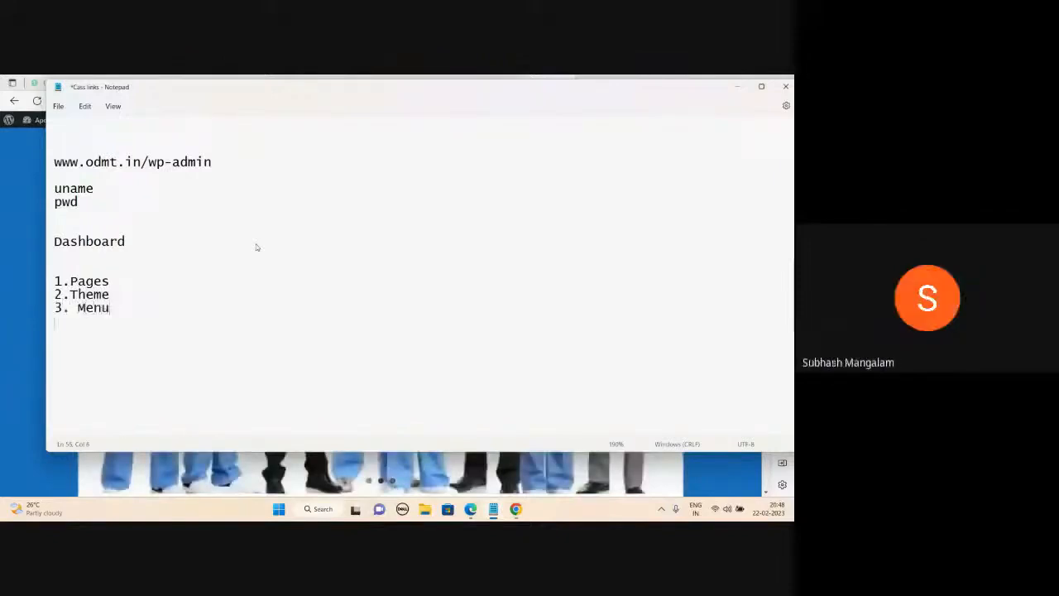
pyautogui.press('Return')
pyautogui.write('4.Customize')
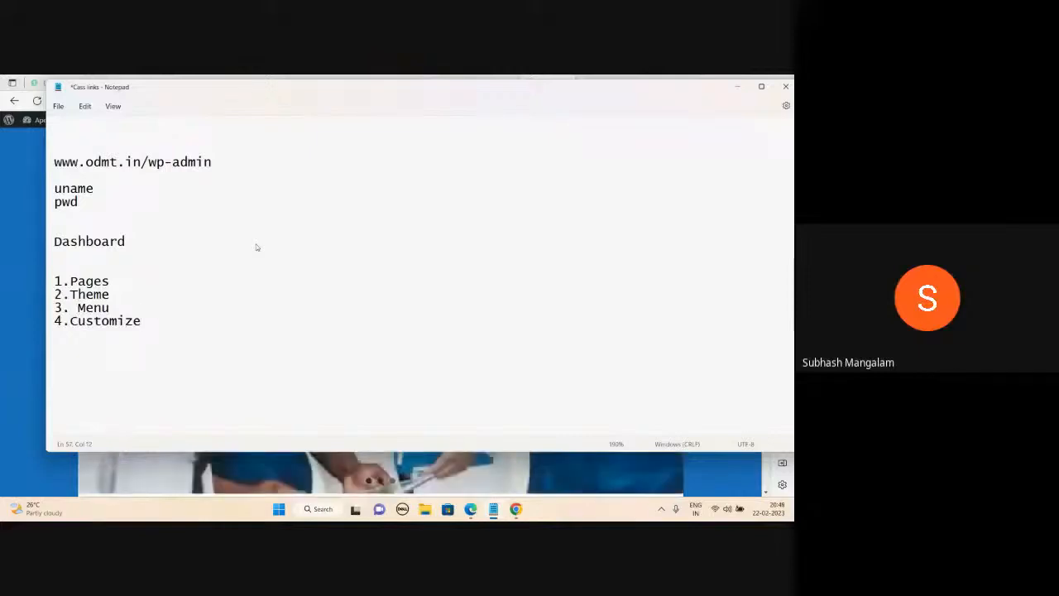
pyautogui.click(147, 281)
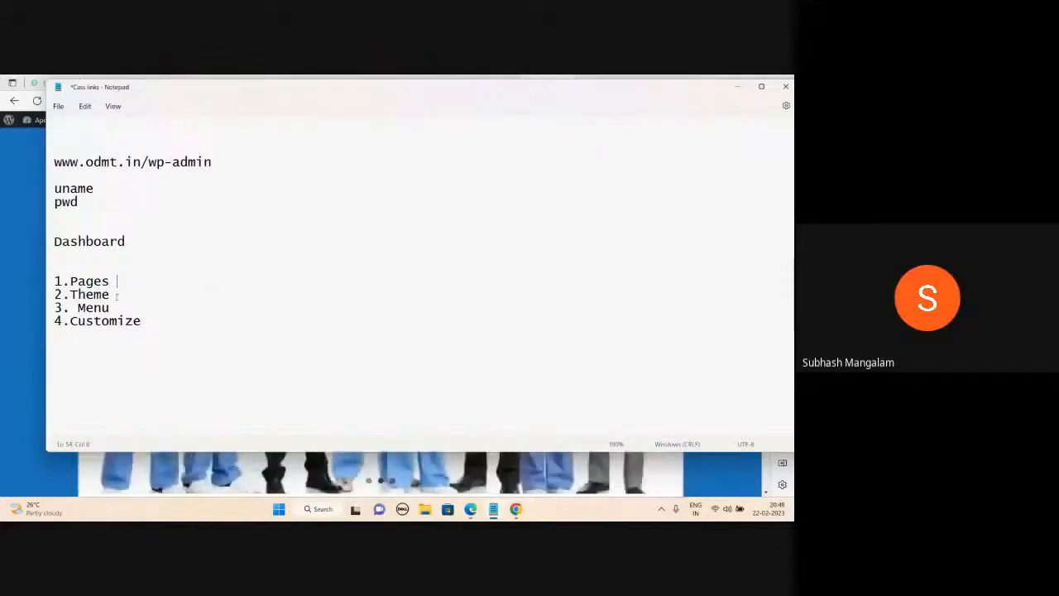
pyautogui.click(117, 295)
pyautogui.click(143, 321)
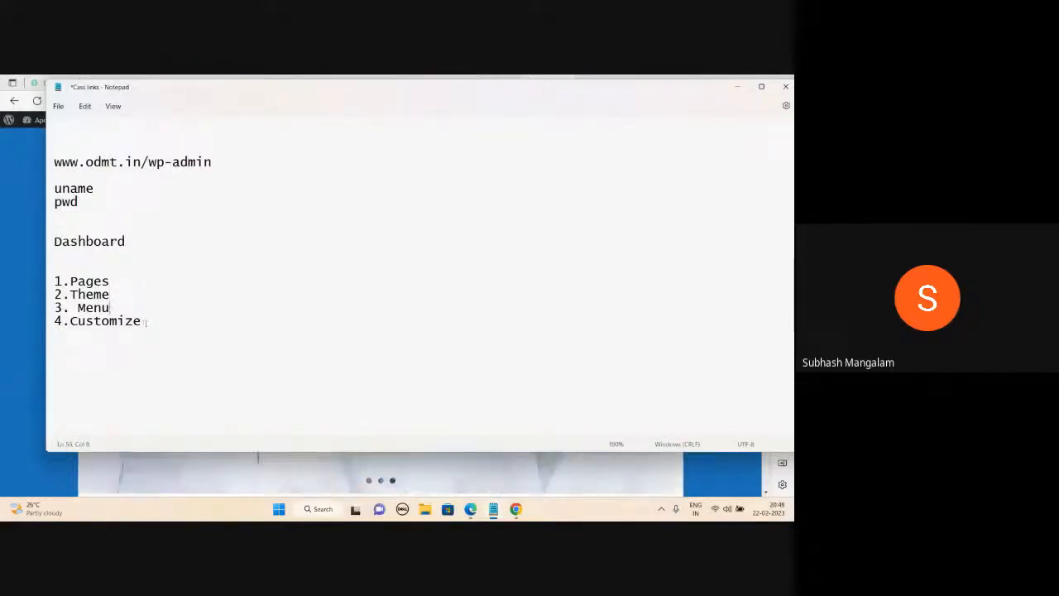
# Add a 'wedding photography' line after 4.Customize.
pyautogui.click(738, 87)
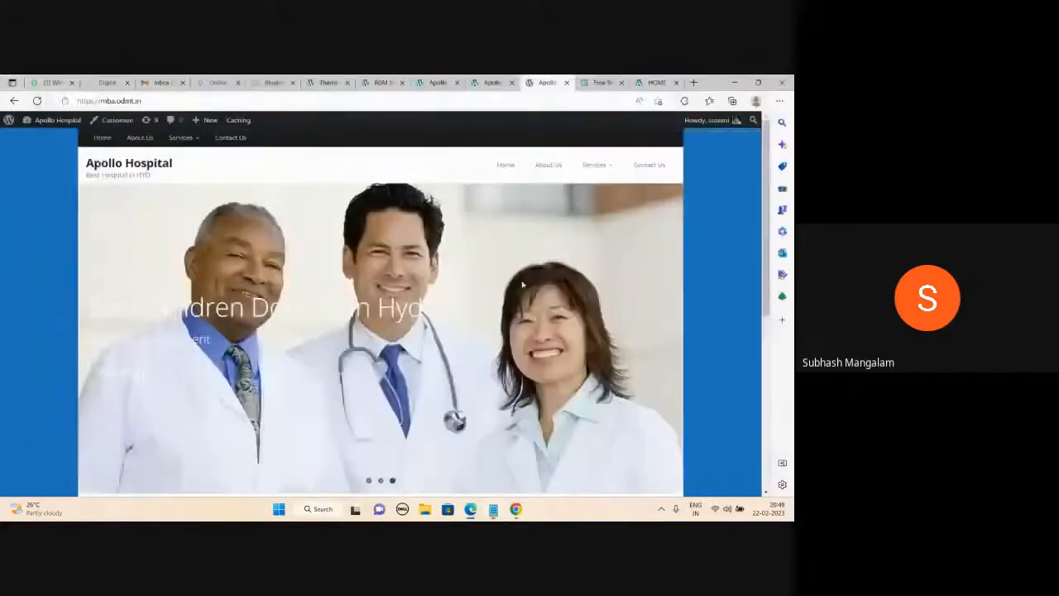
pyautogui.scroll(-5, 523, 282)
pyautogui.scroll(5, 523, 284)
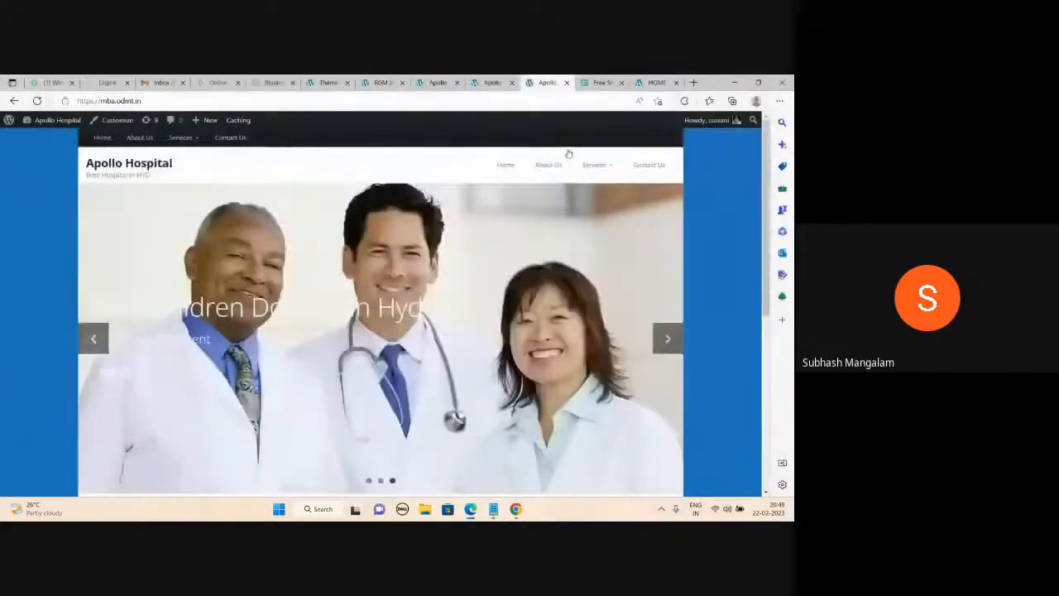
pyautogui.click(493, 508)
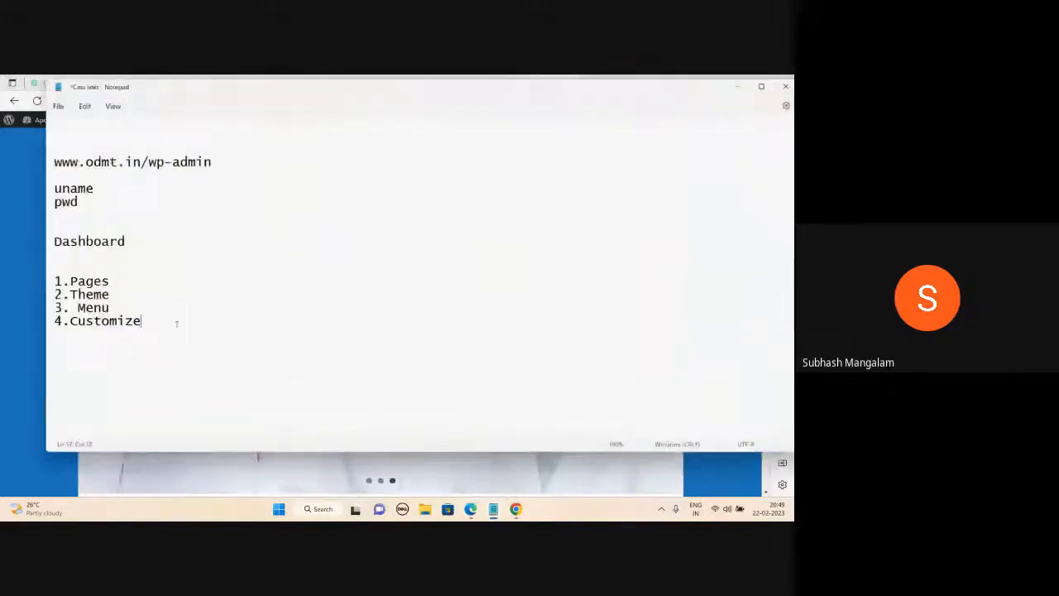
pyautogui.click(123, 307)
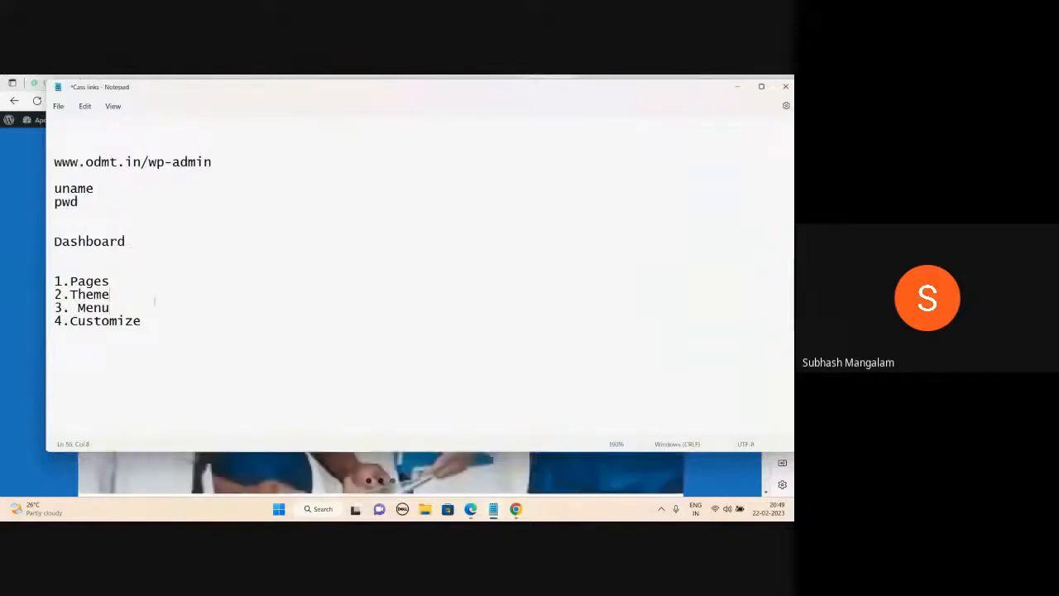
pyautogui.click(156, 322)
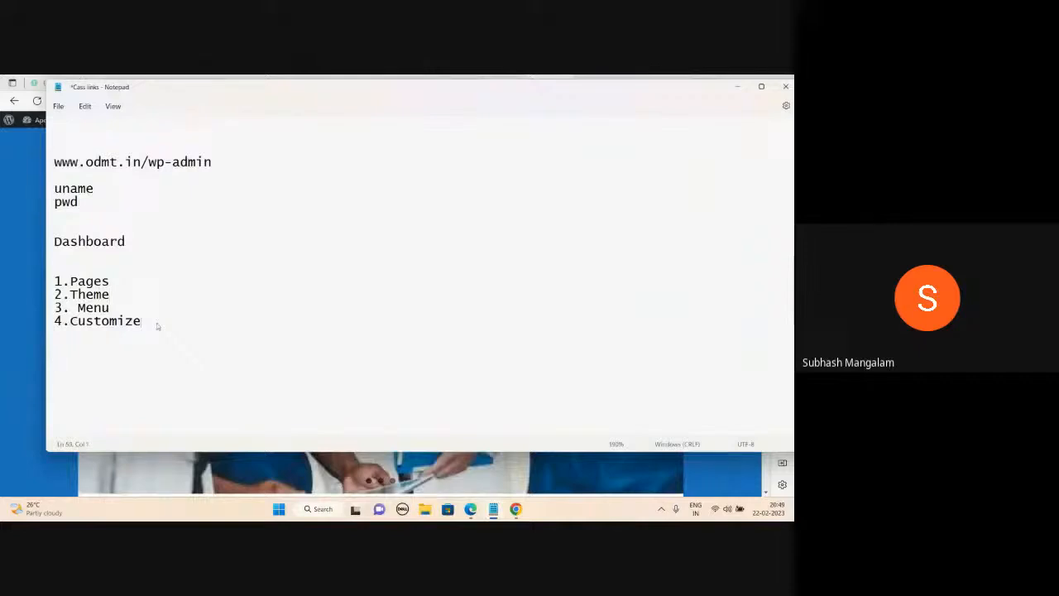
pyautogui.write('weddi')
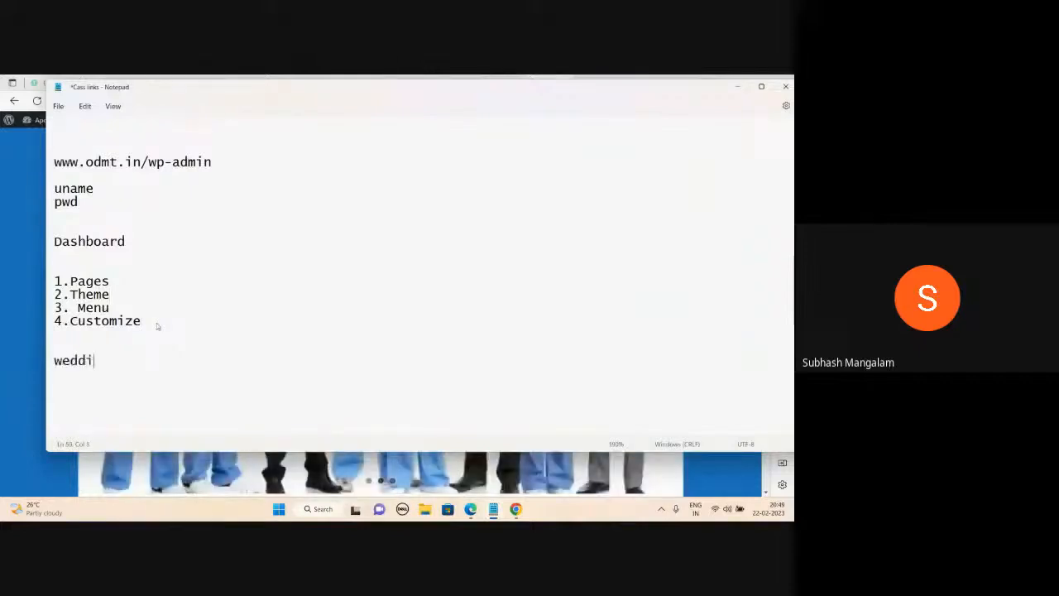
pyautogui.write('ng photography')
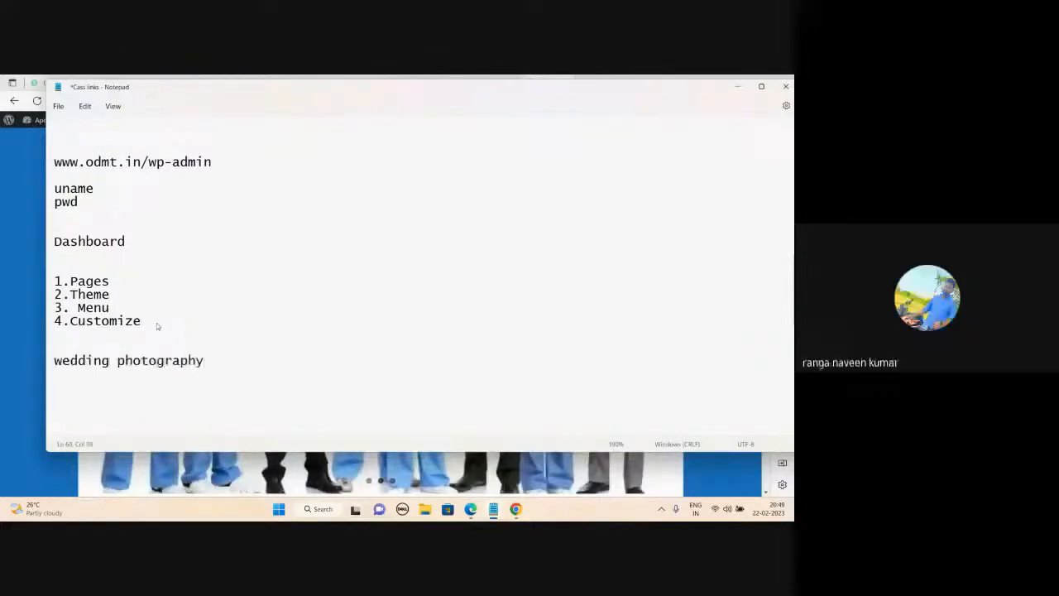
# Append ': minamaze' to 2.Theme, add an 'Event Management' line, and minimize the notes.
pyautogui.click(134, 292)
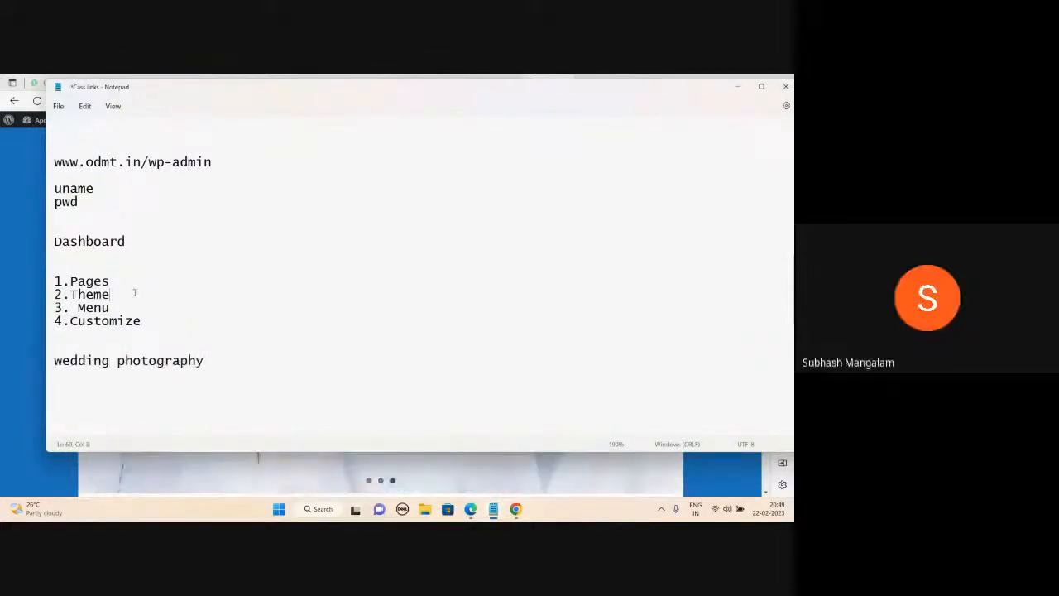
pyautogui.write(': minamaze')
pyautogui.click(216, 361)
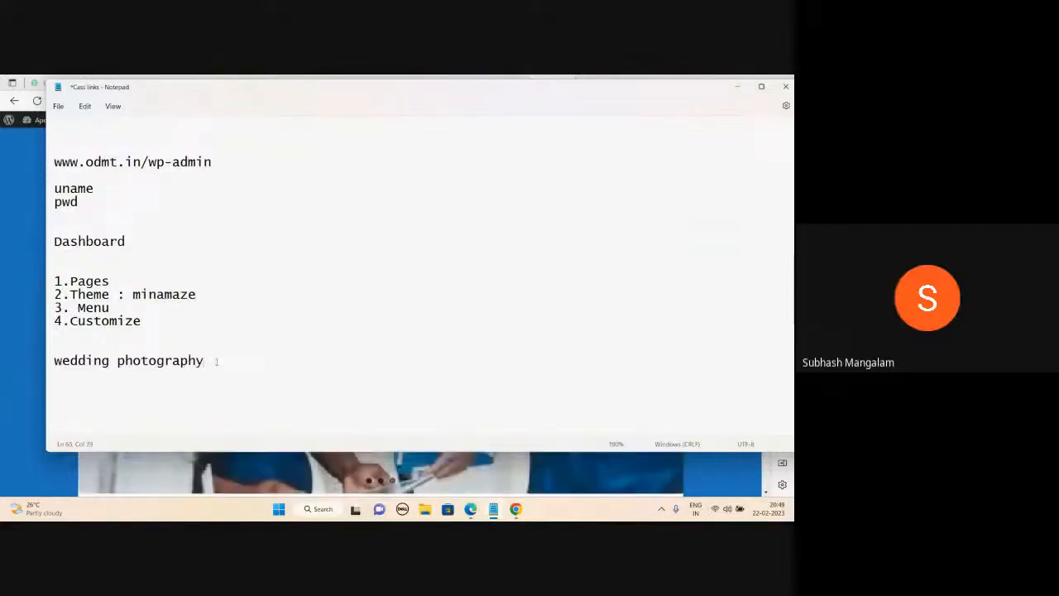
pyautogui.press('Return')
pyautogui.press('Return')
pyautogui.press('Return')
pyautogui.write('Event Management')
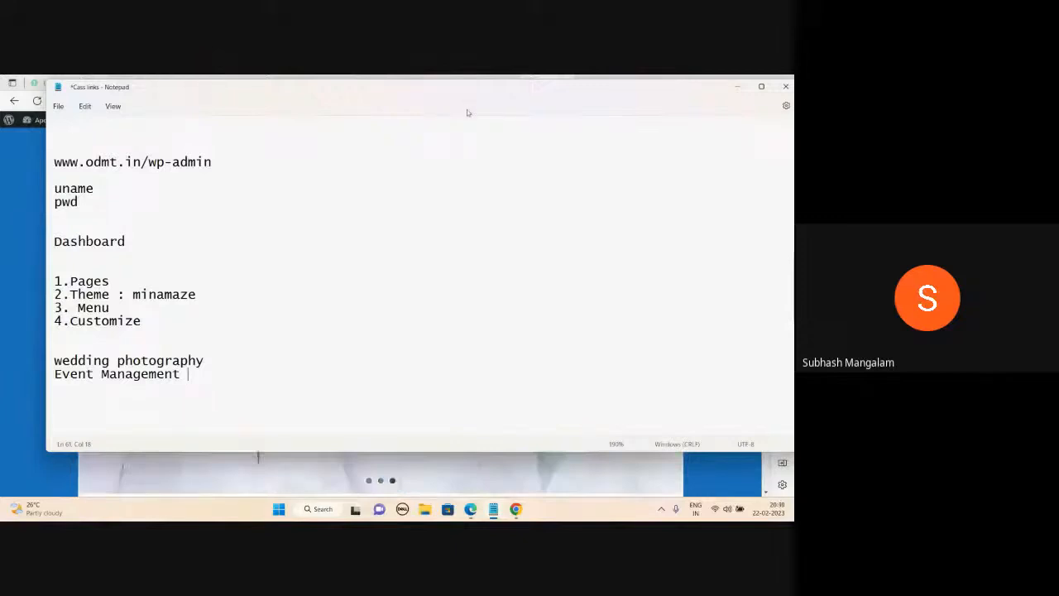
pyautogui.moveTo(467, 103); pyautogui.dragTo(469, 128)
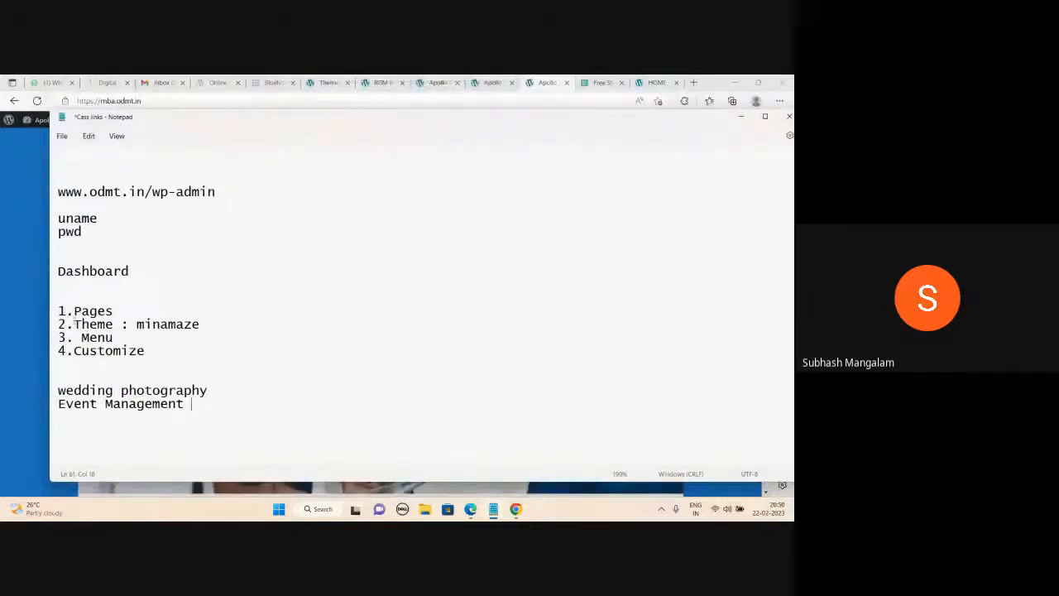
pyautogui.click(189, 404)
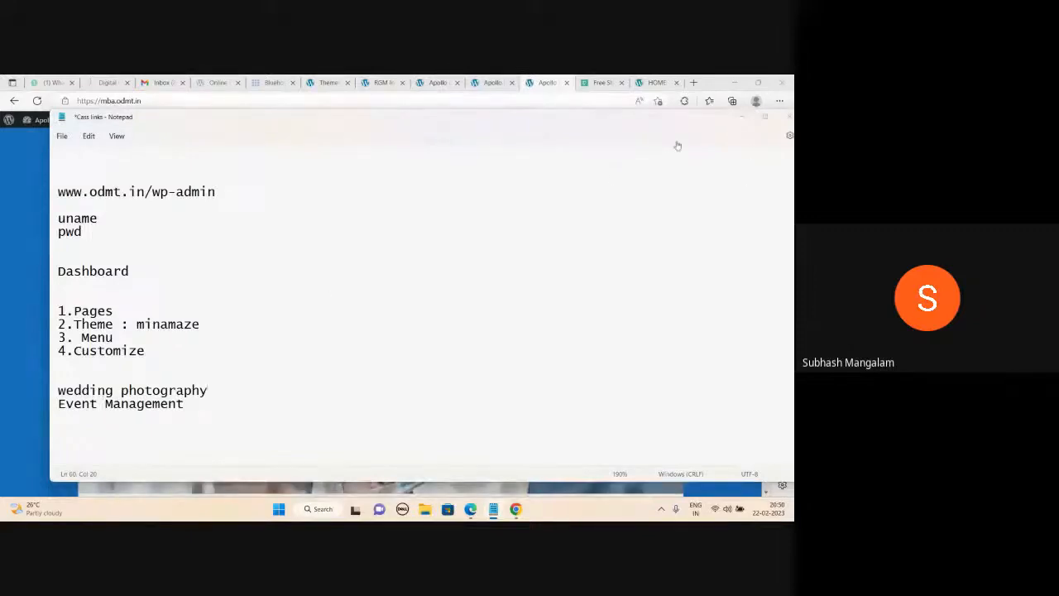
pyautogui.click(741, 117)
# Search YouTube for 'odmt' and open the Online Digital Marketing Training channel.
pyautogui.click(695, 84)
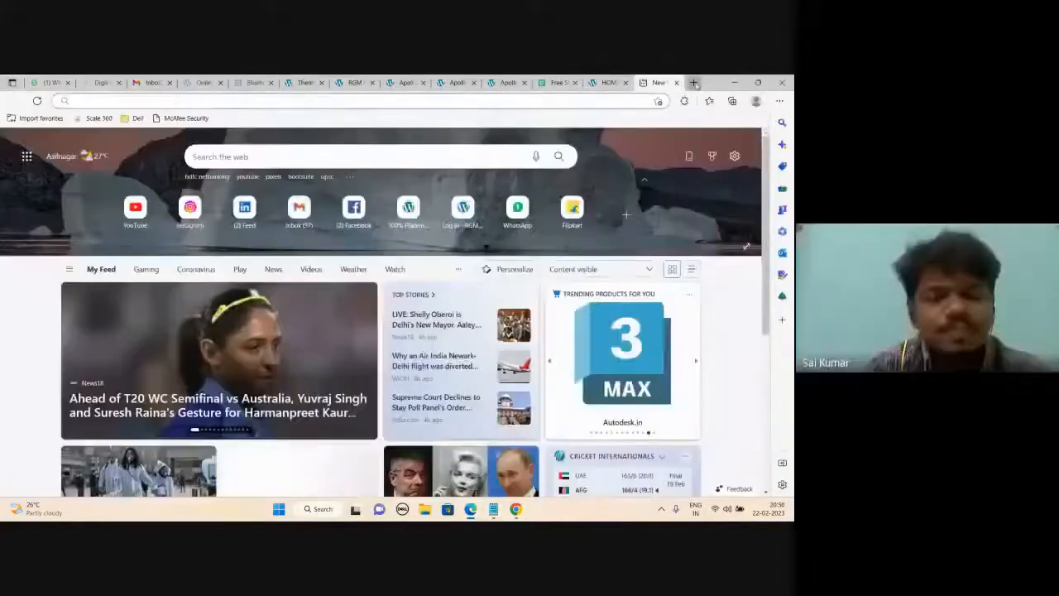
pyautogui.write('youtube.com')
pyautogui.press('Return')
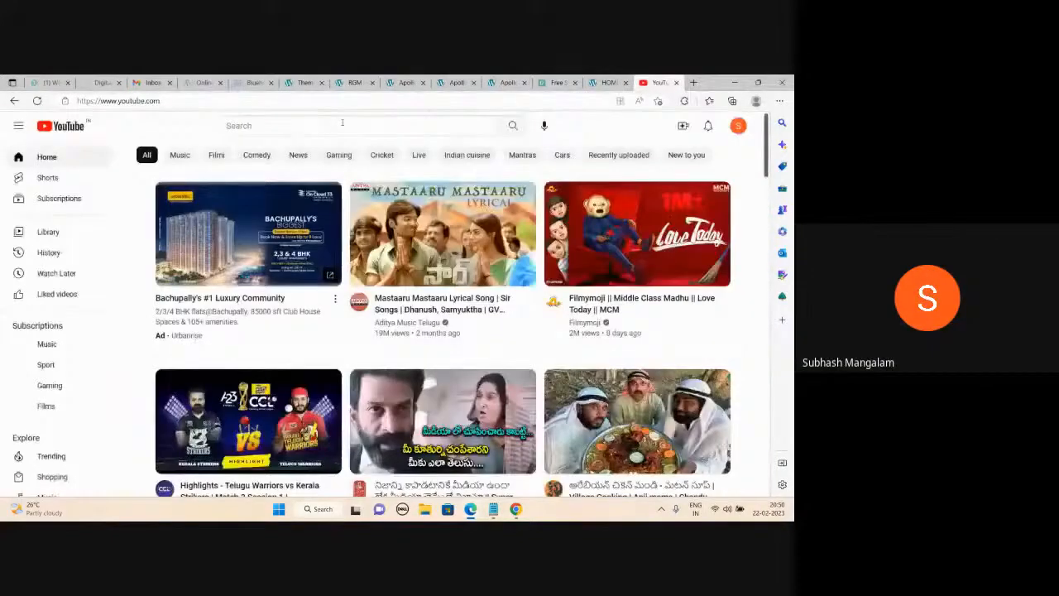
pyautogui.click(341, 122)
pyautogui.write('odmt')
pyautogui.press('Return')
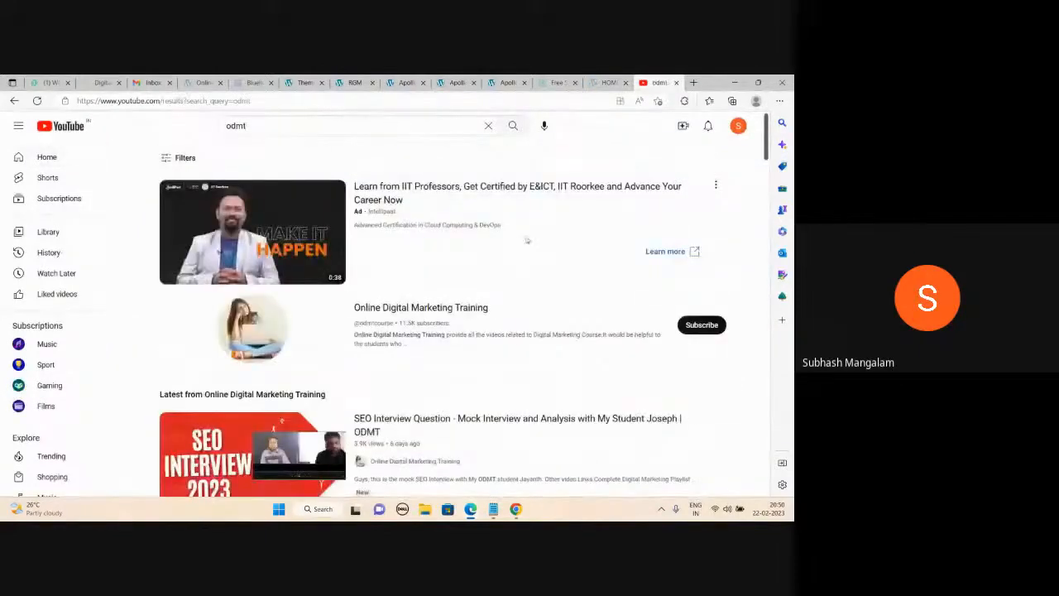
pyautogui.click(382, 310)
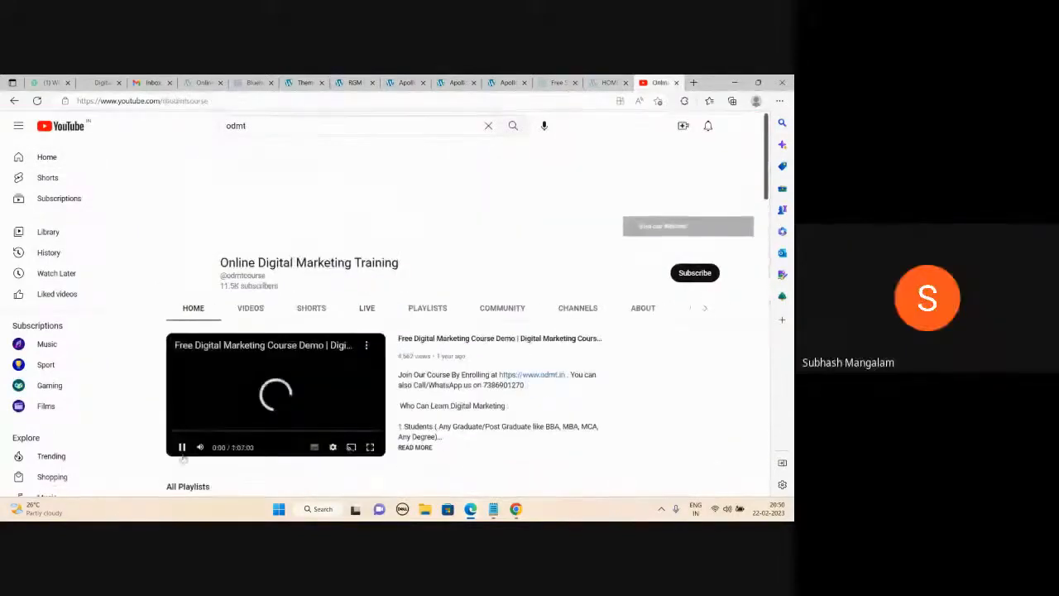
# Play the WordPress tutorial from the Website Designing Training Videos playlist and select its URL.
pyautogui.scroll(-3, 342, 366)
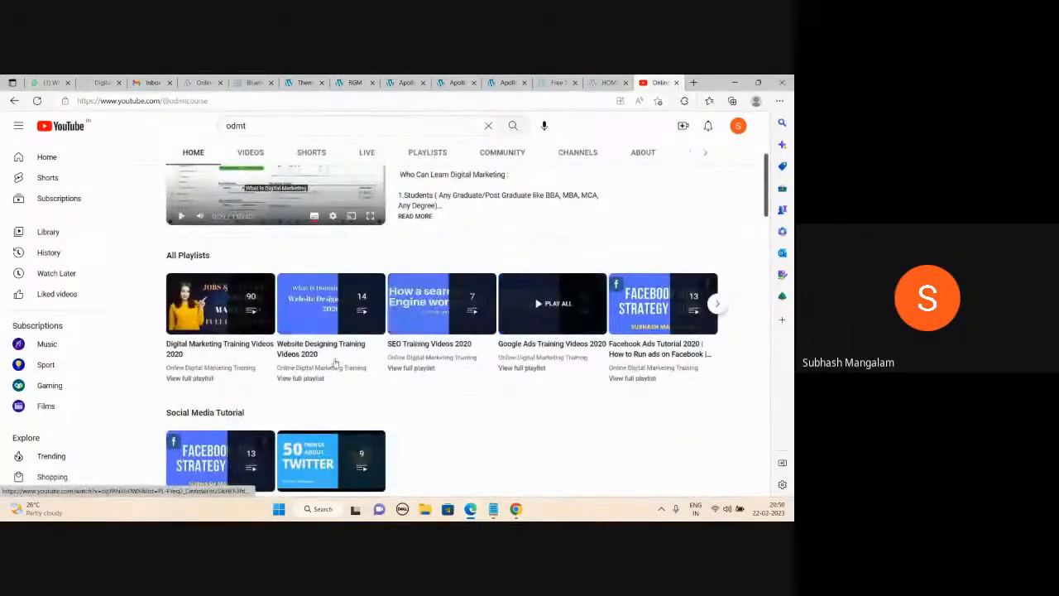
pyautogui.click(333, 344)
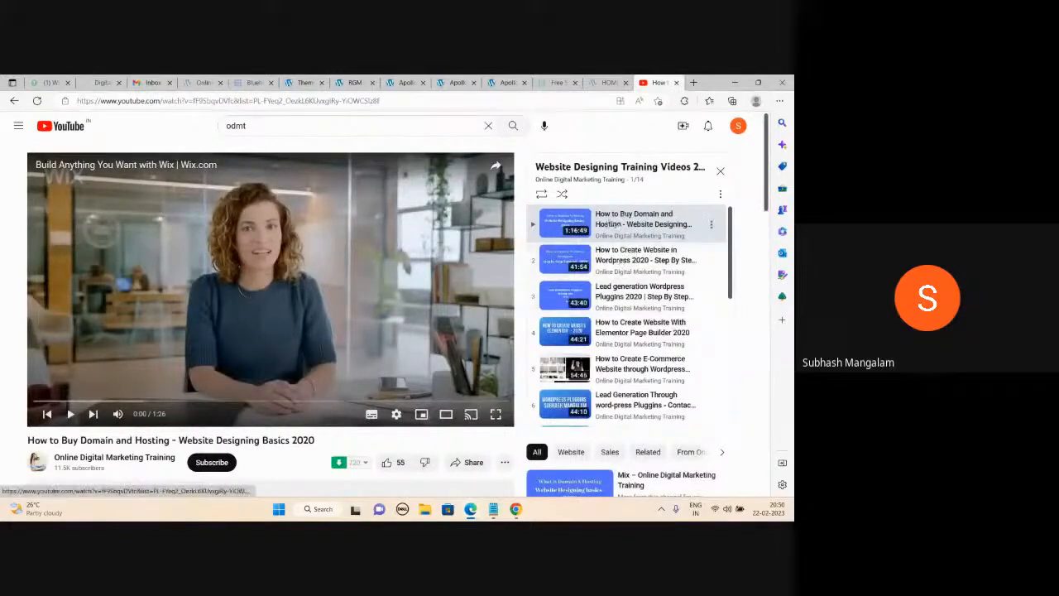
pyautogui.click(628, 261)
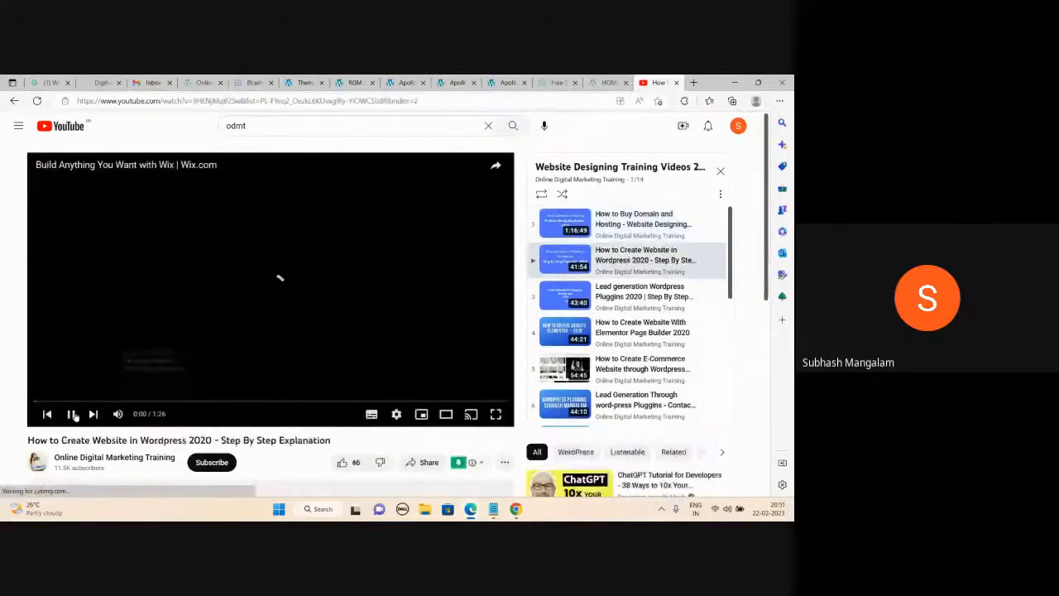
pyautogui.click(302, 101)
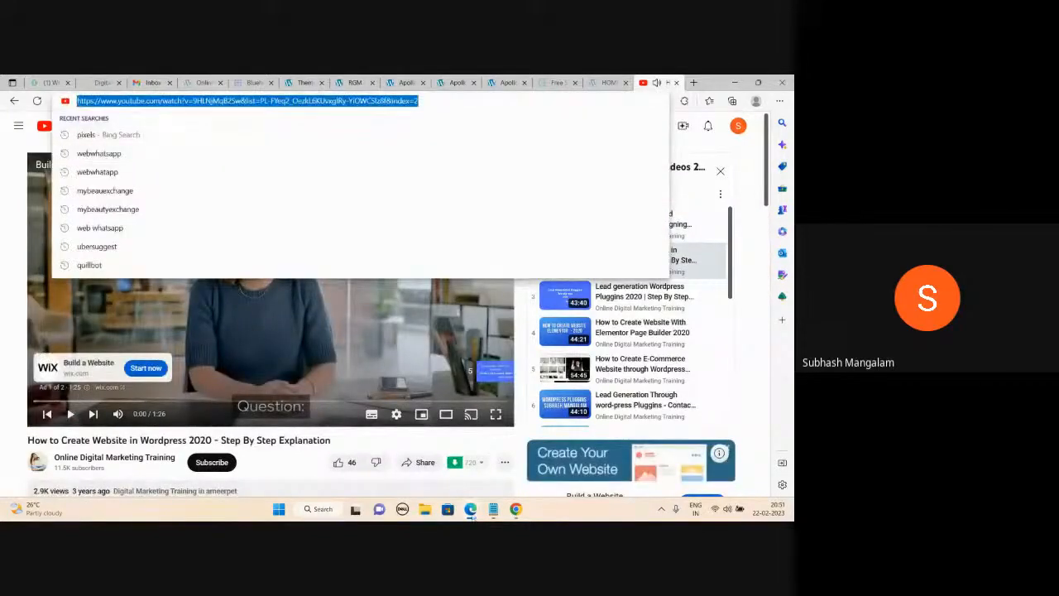
pyautogui.moveTo(470, 509)
pyautogui.click(474, 463)
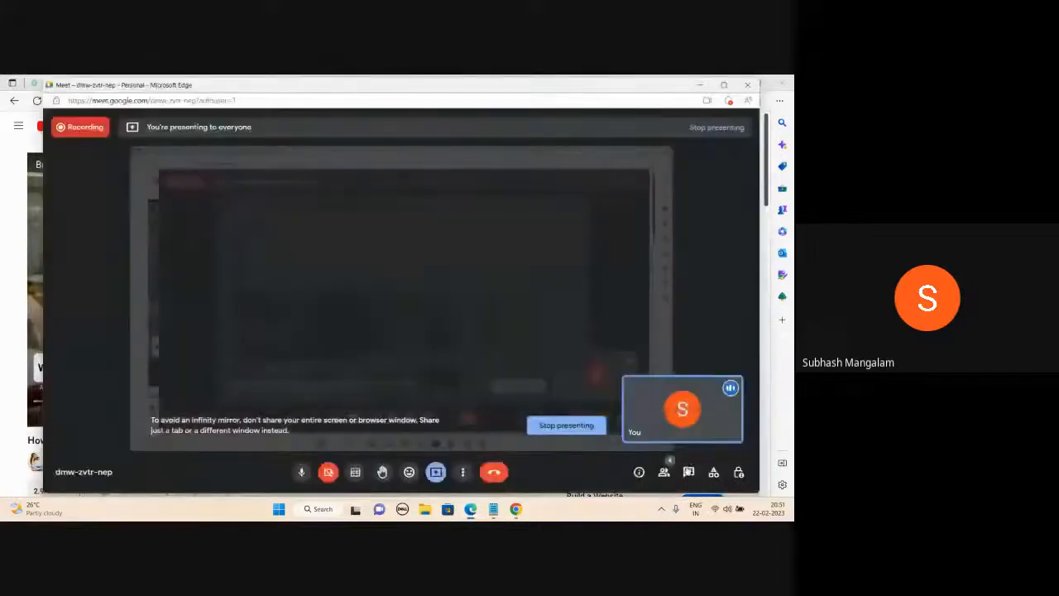
# Paste and send the video URL in Meet's in-call messages, close the chat, and stop presenting.
pyautogui.click(688, 471)
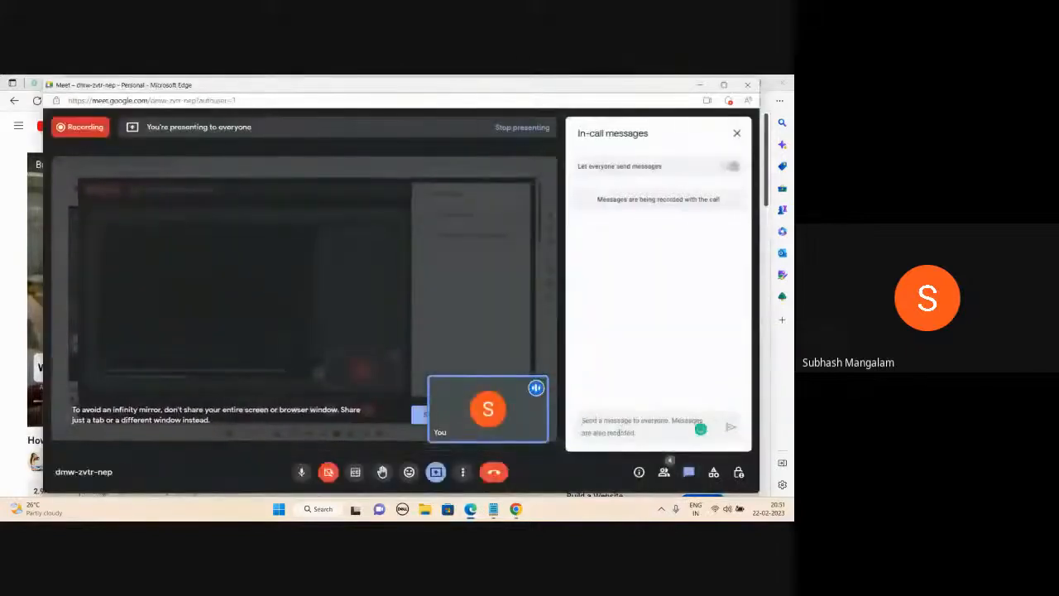
pyautogui.hotkey('ctrl', 'v')
pyautogui.press('Return')
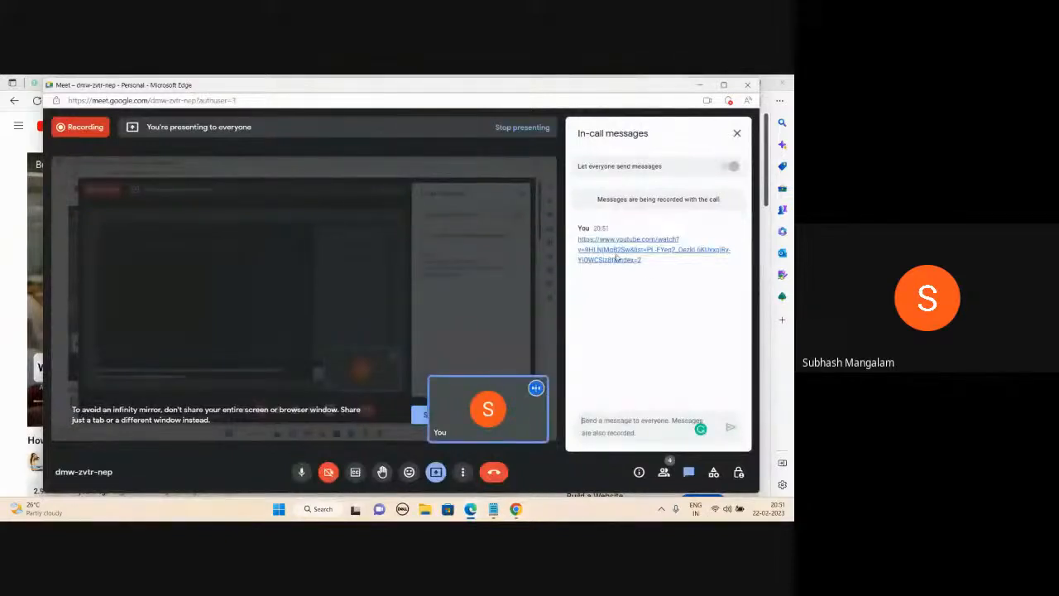
pyautogui.click(737, 134)
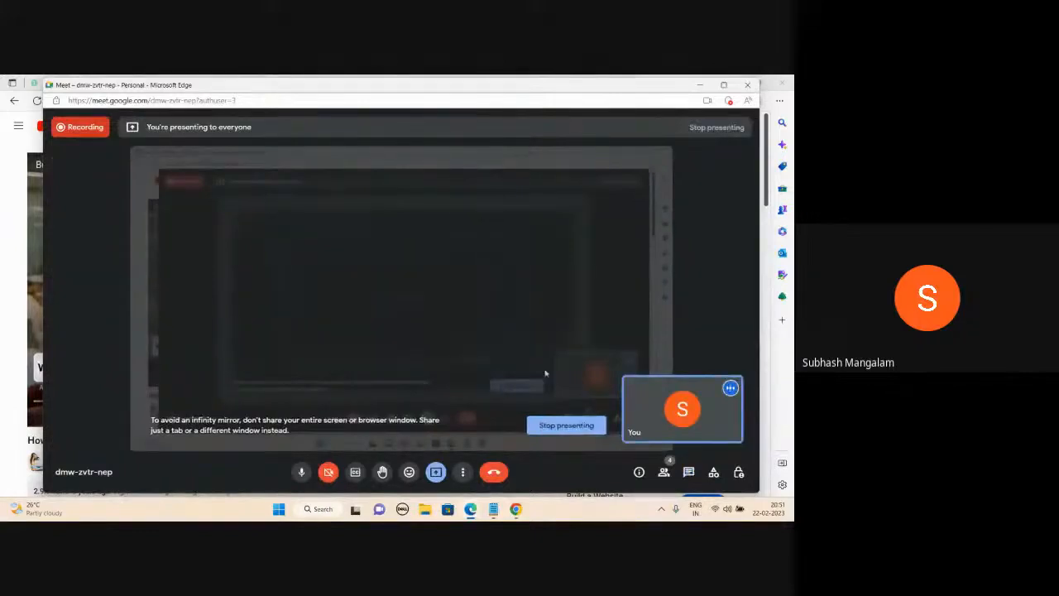
pyautogui.click(552, 427)
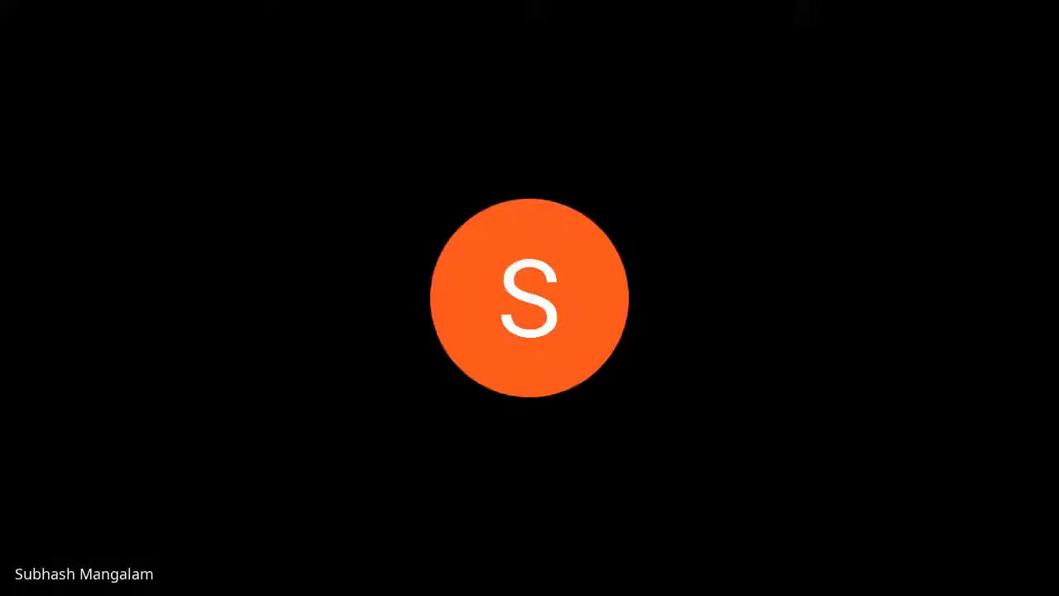